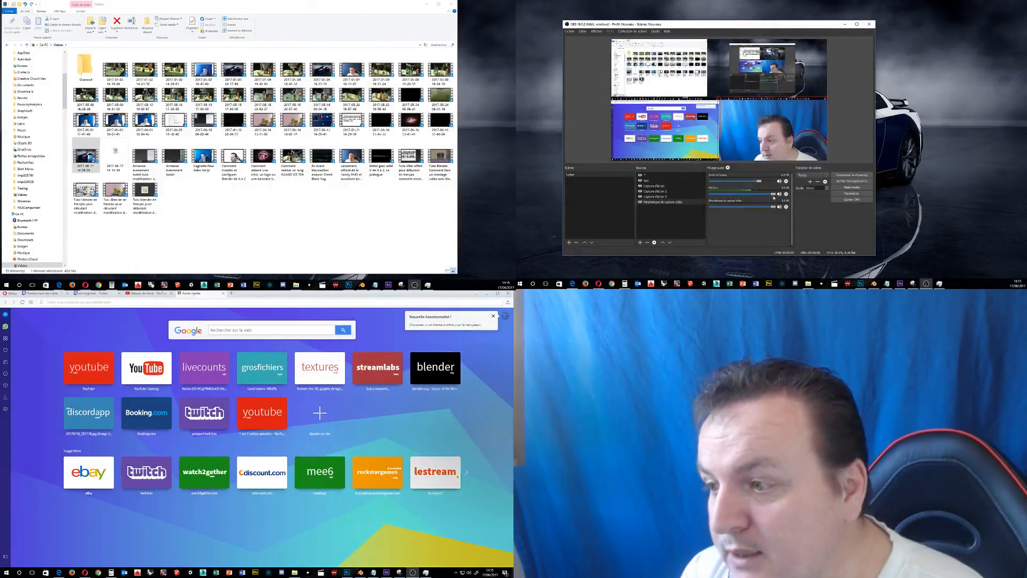
Raise the desktop audio level in the audio mixer to 0.0 dB.
mouse_move(774, 197)
mouse_down()
mouse_move(724, 199)
mouse_move(774, 197)
mouse_up()
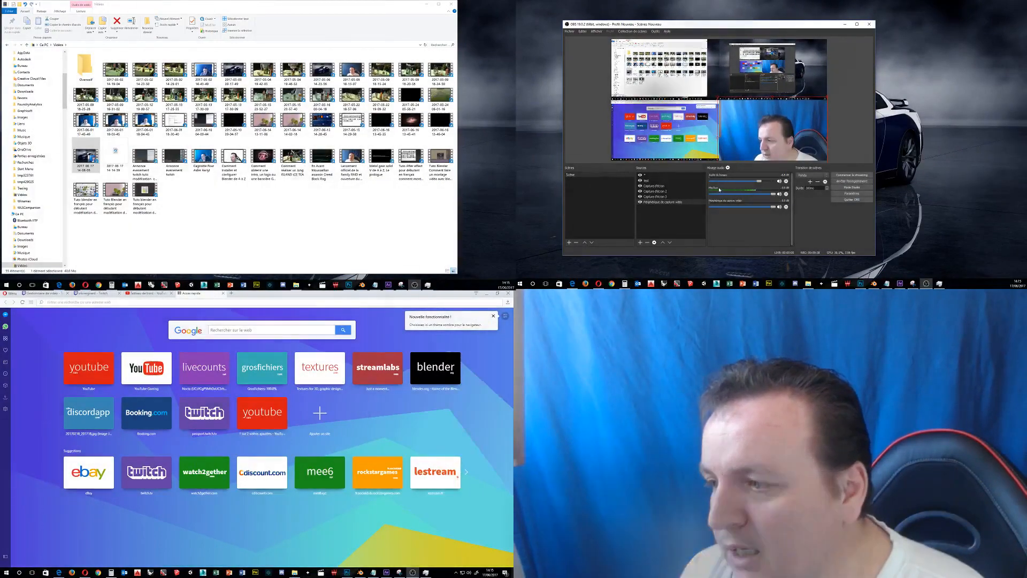
mouse_move(759, 181)
mouse_down()
mouse_move(774, 182)
mouse_move(758, 189)
mouse_move(768, 192)
mouse_up()
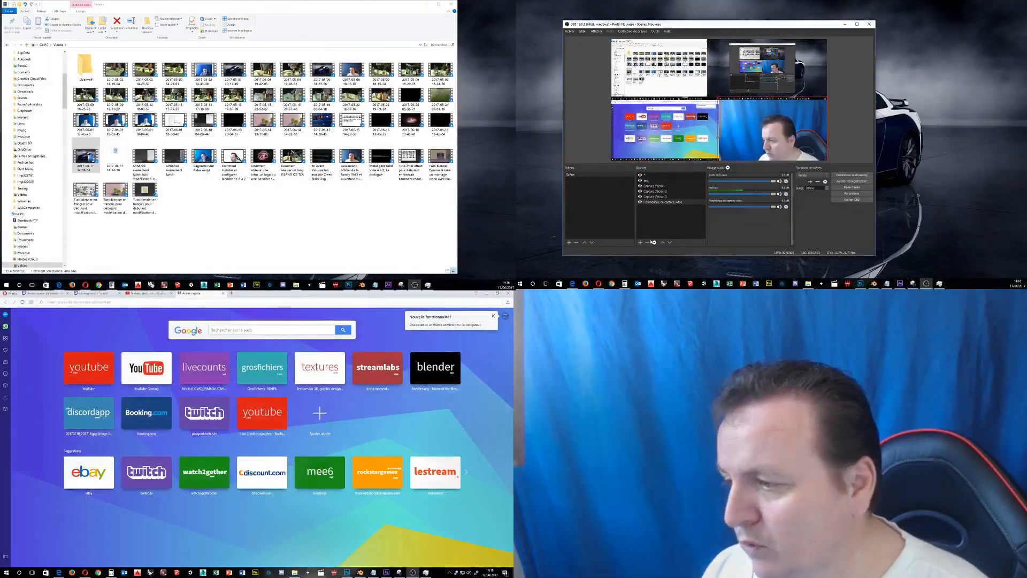
Delete the Périphérique de capture vidéo source and the topmost source of the scene, confirming both removals.
key(Delete)
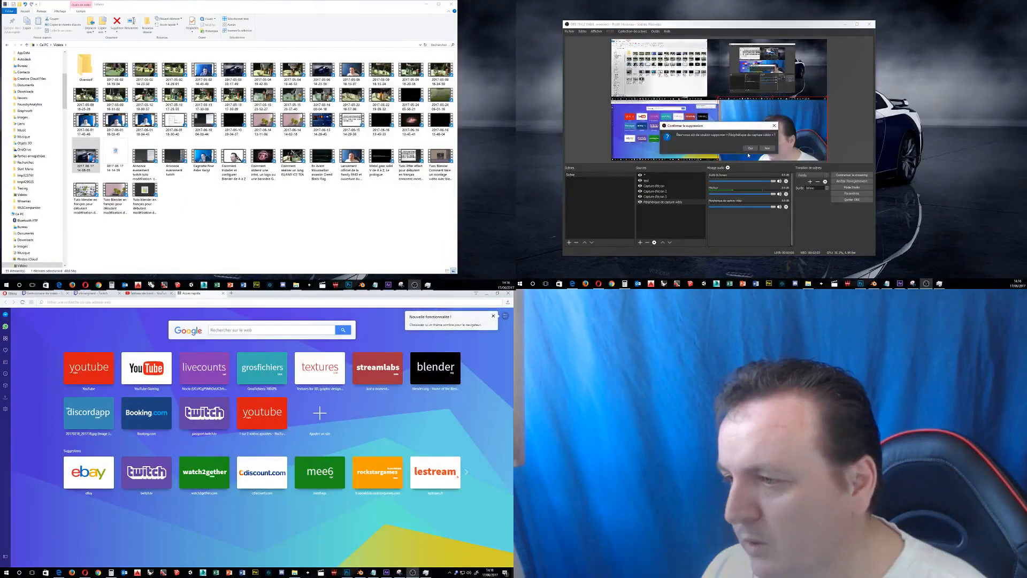
key(Return)
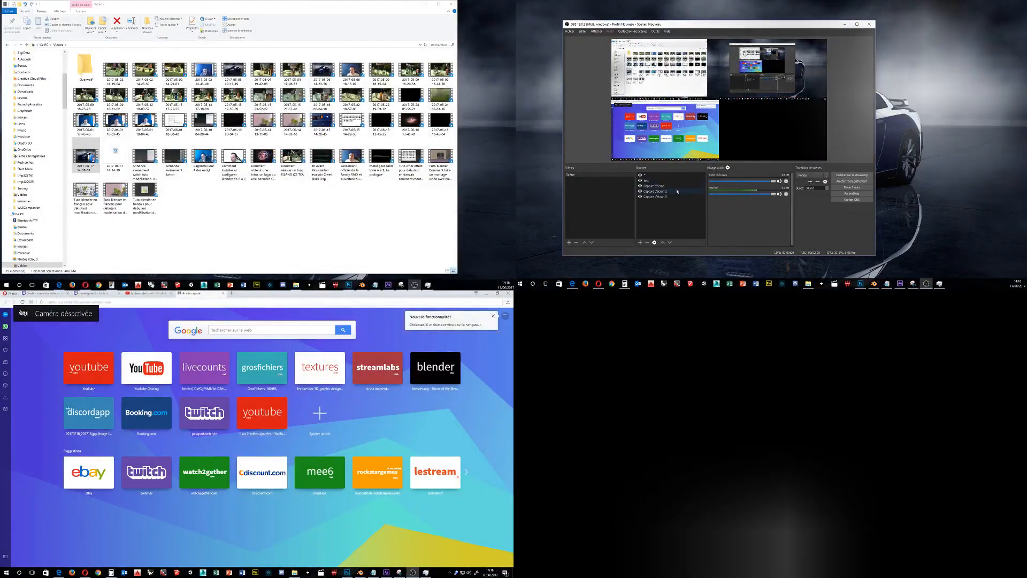
click(657, 135)
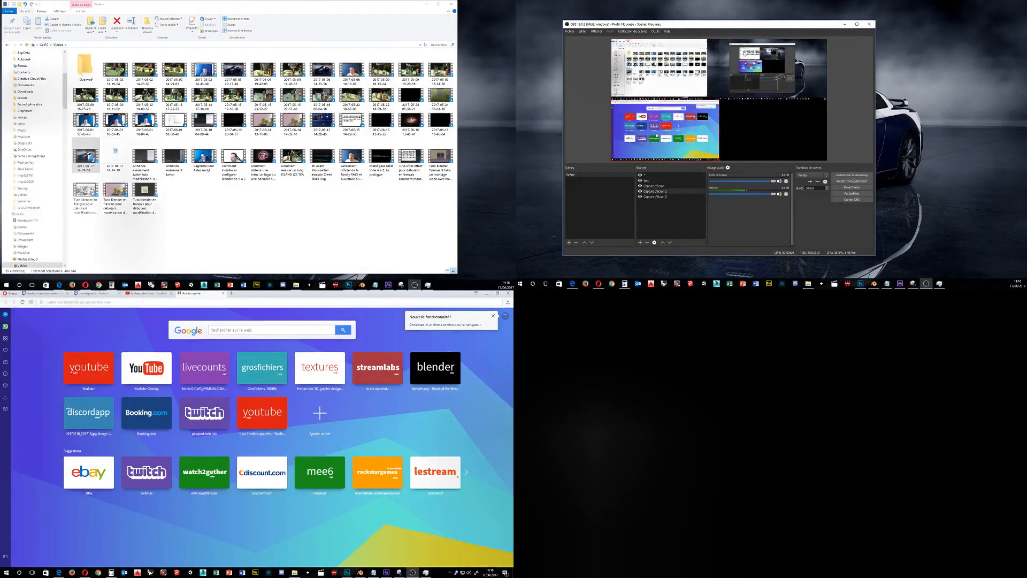
click(657, 135)
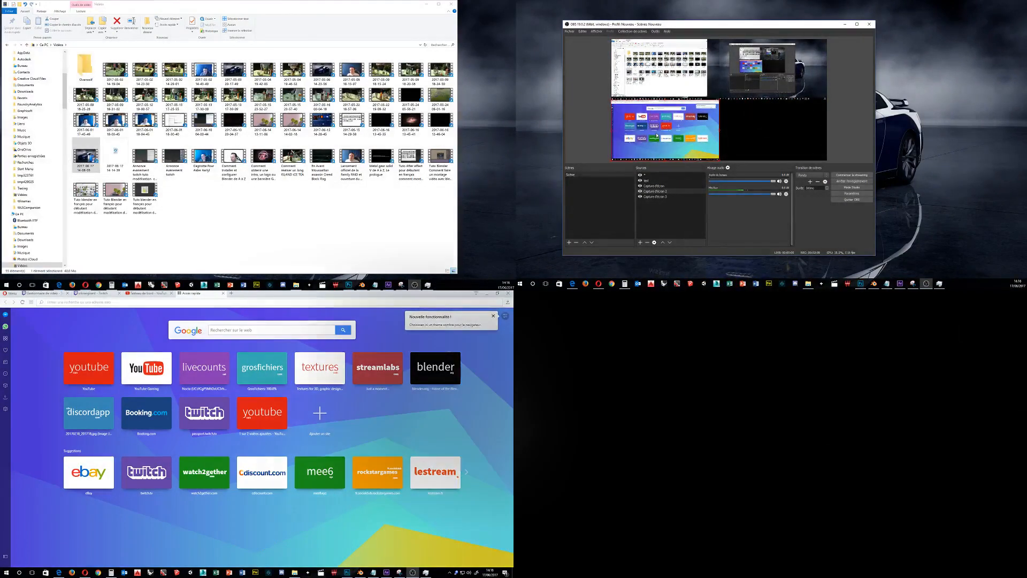
click(653, 176)
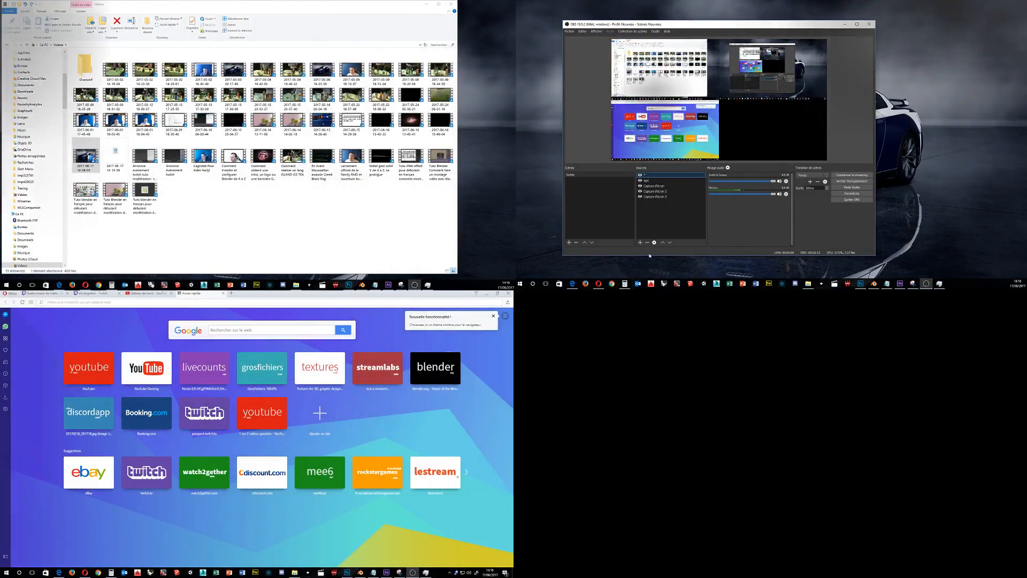
key(Delete)
key(Return)
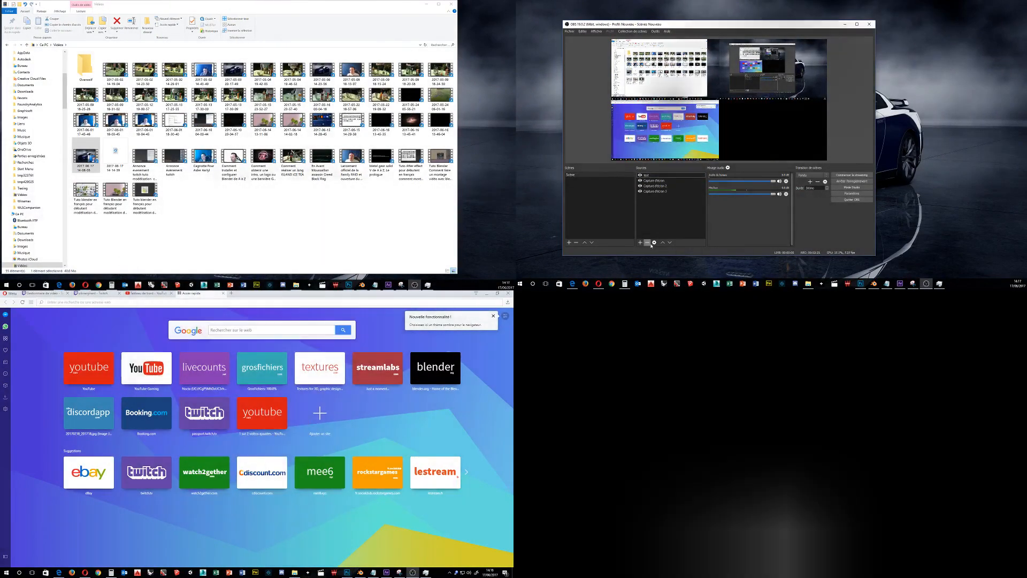
Remove the text source and the extra display captures, keeping only the source Capture d'écran 2.
click(654, 176)
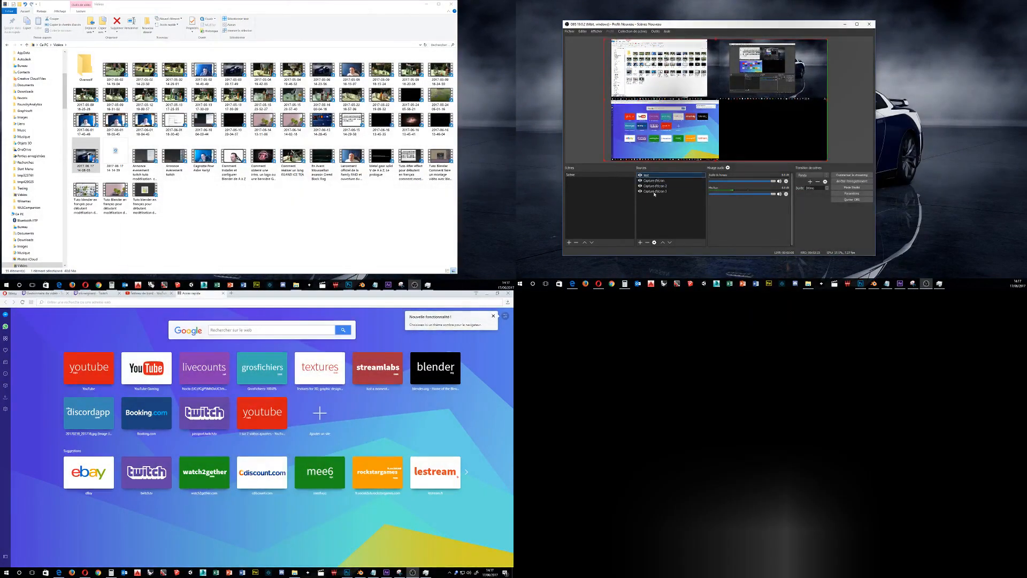
click(647, 242)
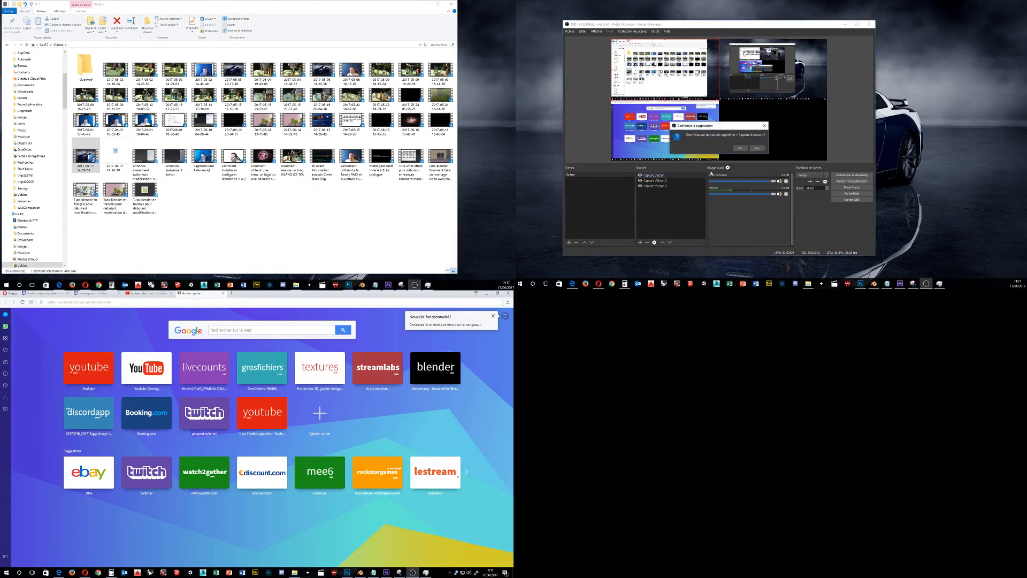
click(739, 149)
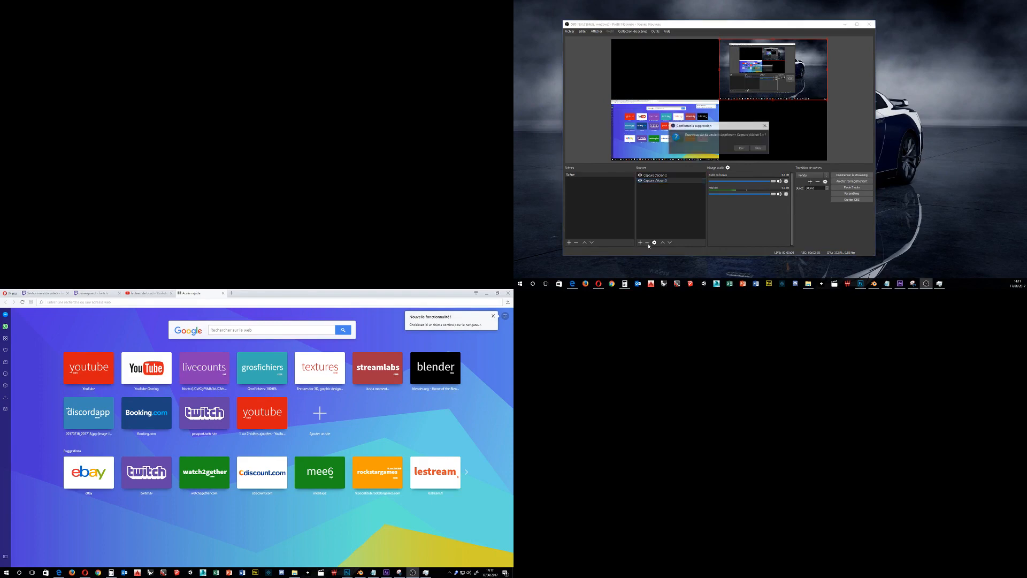
click(741, 149)
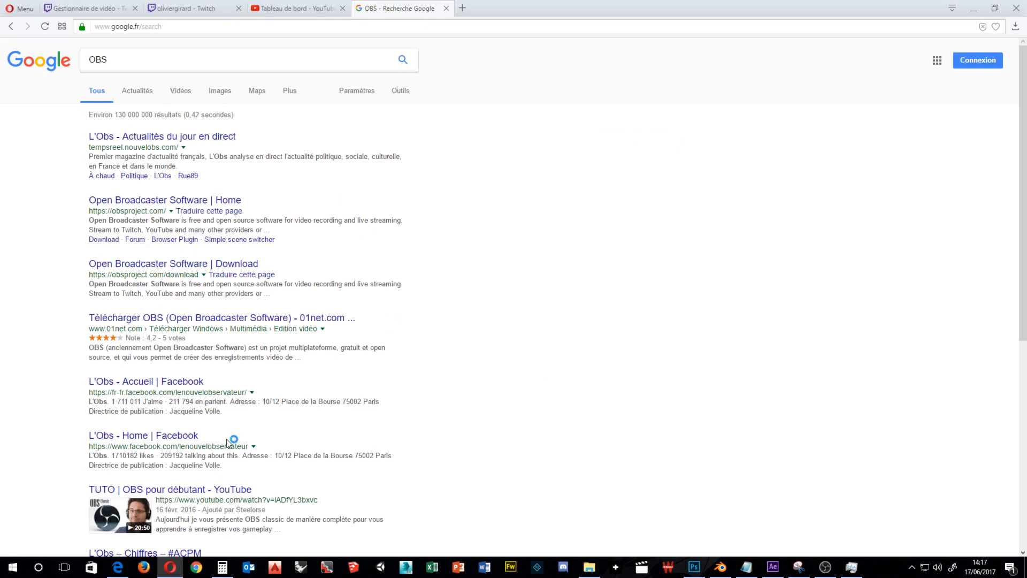
Open the Open Broadcaster Software home page from the search results, and bring the OBS window onto this screen.
click(116, 201)
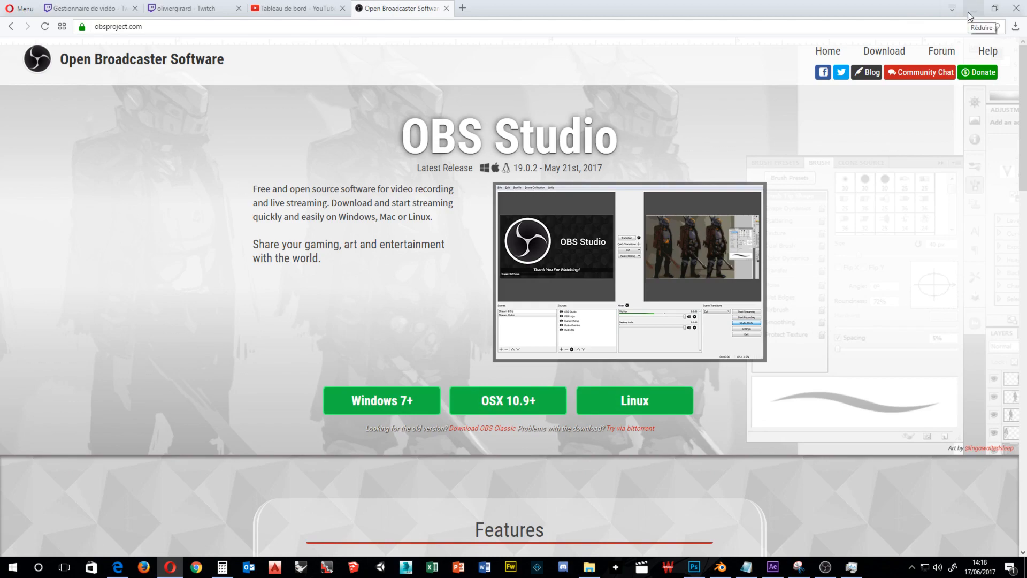
drag(1024, 265, 508, 59)
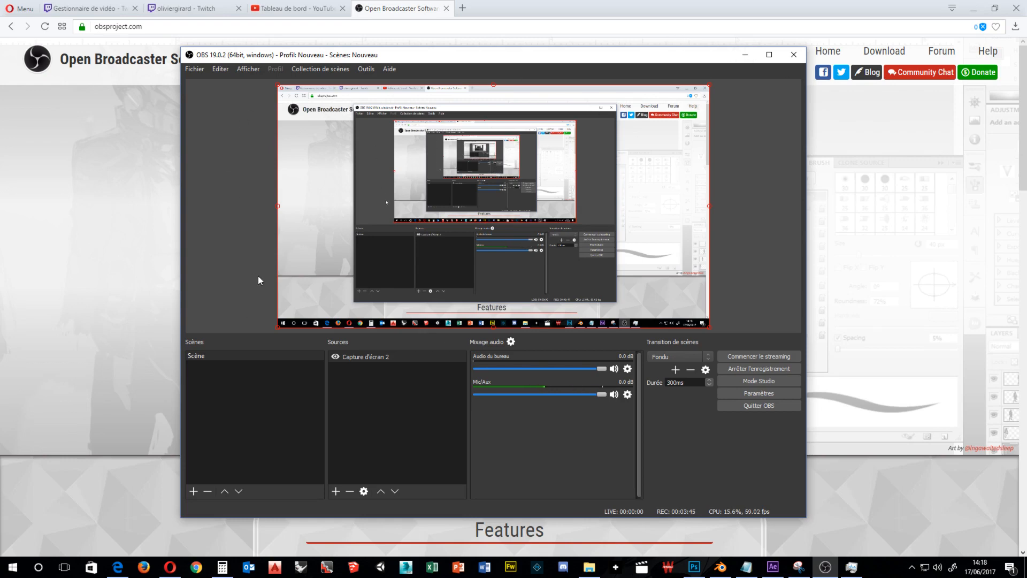
Add a new display capture source named Capture d'écran and open its list of screens to capture.
click(335, 491)
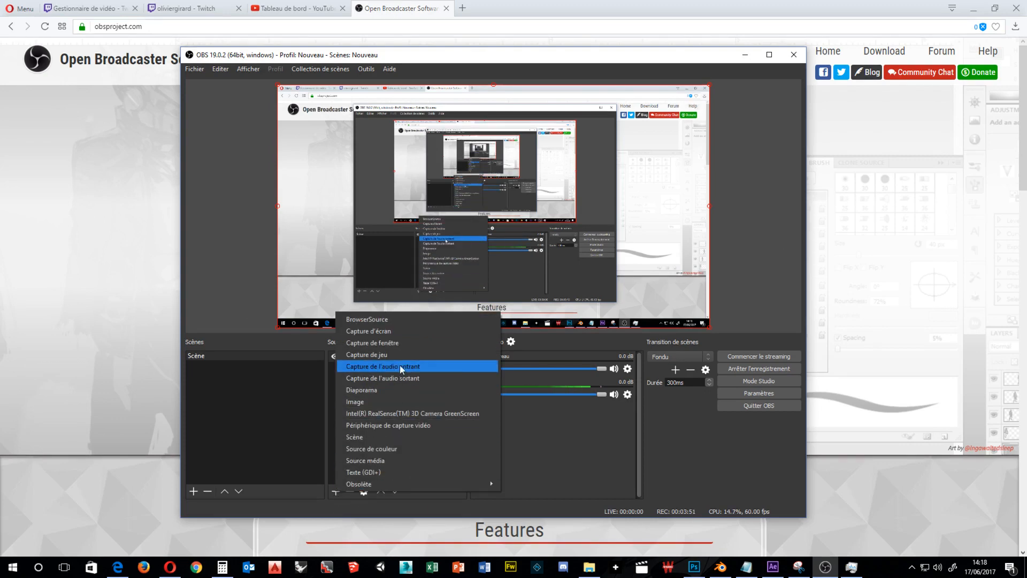
click(409, 330)
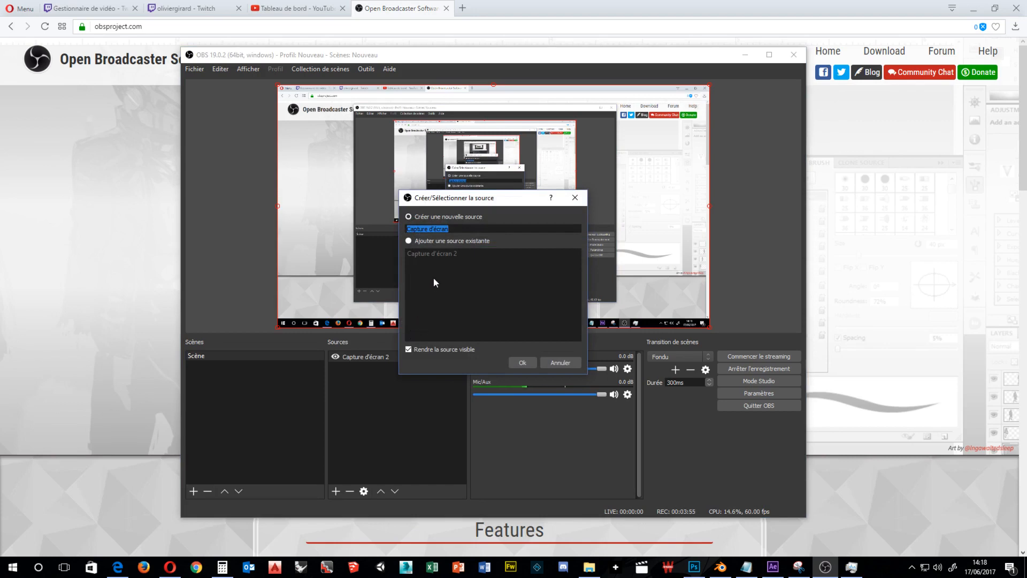
click(517, 362)
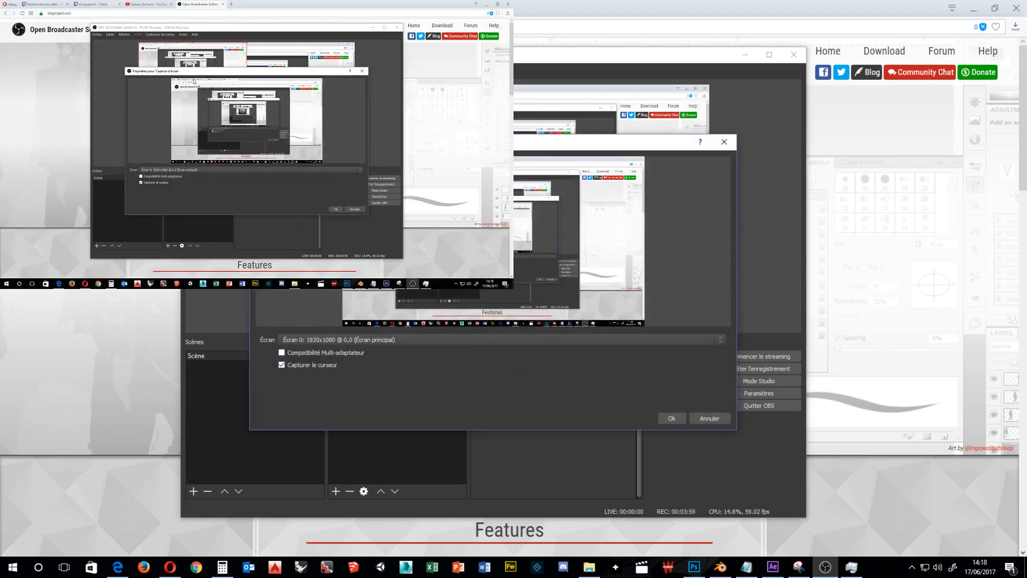
drag(412, 146, 648, 211)
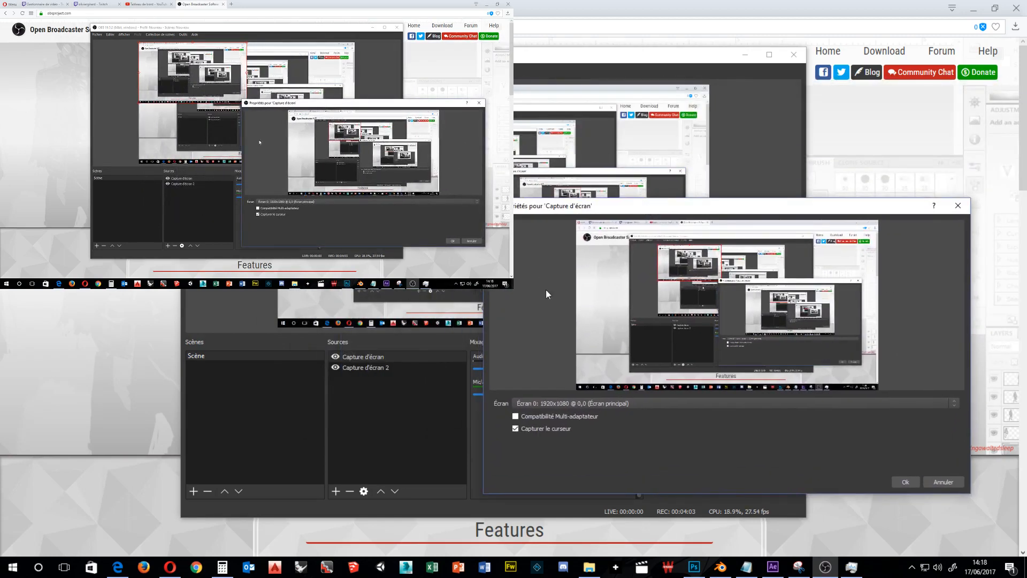
click(950, 406)
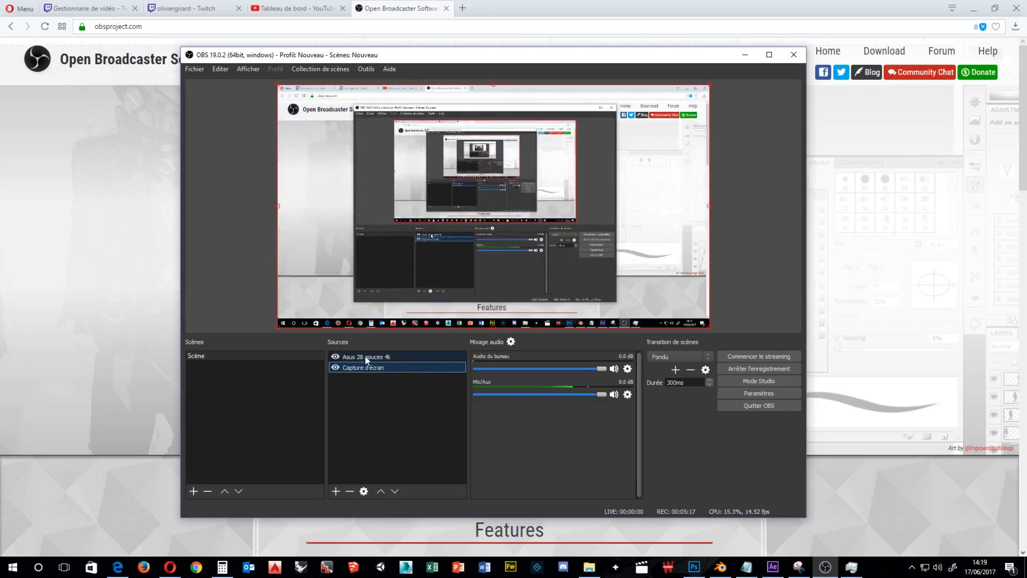
Rename the first source in the scene as Asus 28 pouces 4k.
right_click(362, 358)
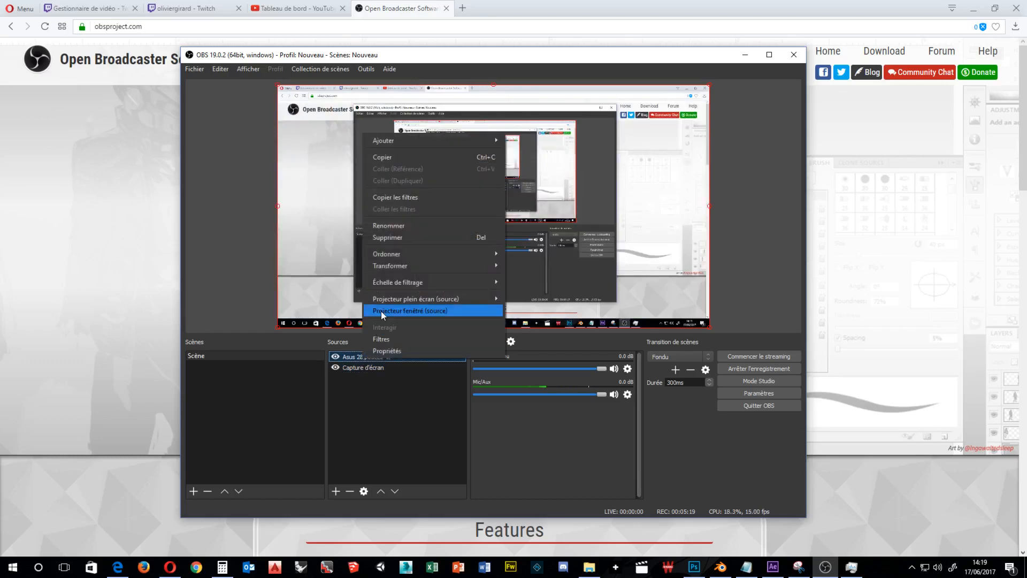
click(393, 225)
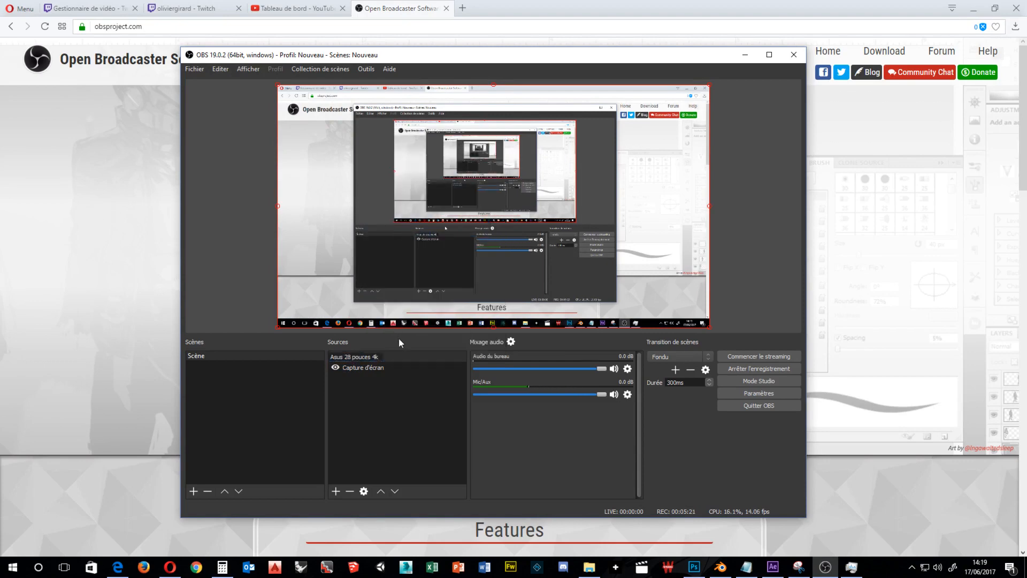
key(BackSpace)
key(BackSpace)
key(BackSpace)
key(BackSpace)
key(BackSpace)
key(BackSpace)
key(BackSpace)
key(BackSpace)
key(BackSpace)
key(BackSpace)
key(BackSpace)
text(28pouces 4k)
key(BackSpace)
key(BackSpace)
key(BackSpace)
key(BackSpace)
key(BackSpace)
key(BackSpace)
key(BackSpace)
text(pouces 4k)
key(Return)
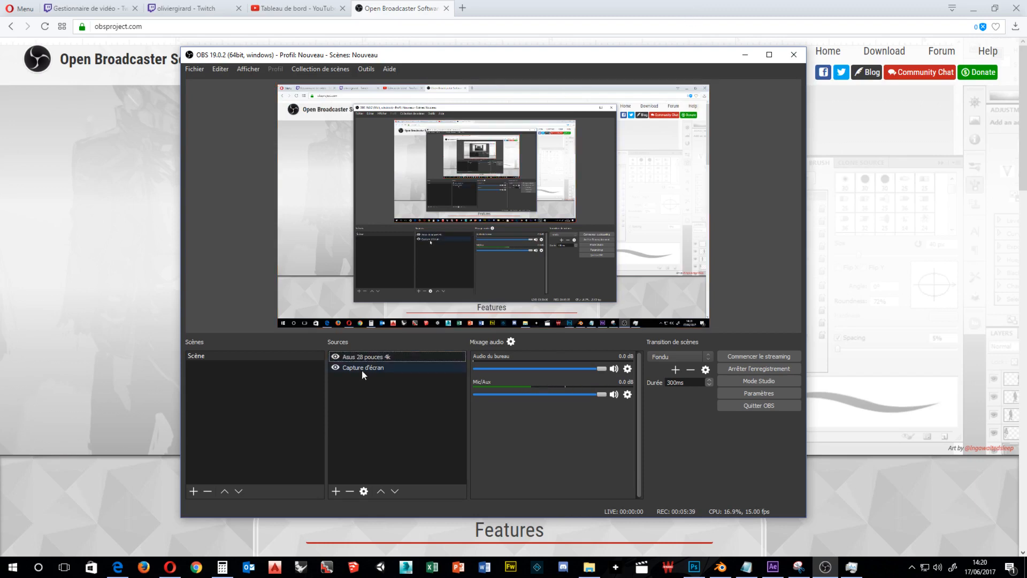
Rename the Capture d'écran source as Iiyama 26 pouces full HD.
click(358, 369)
right_click(359, 369)
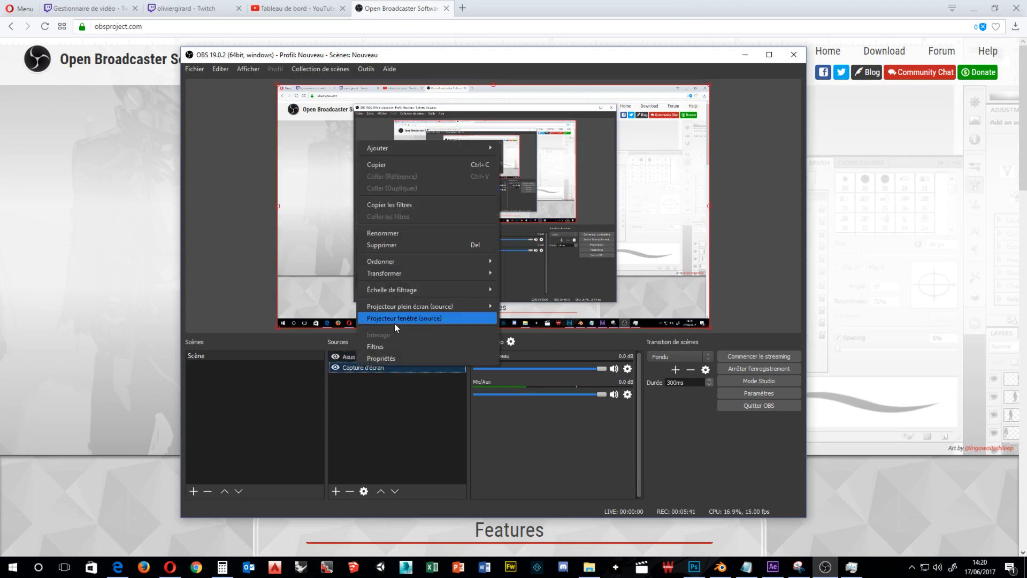
click(393, 232)
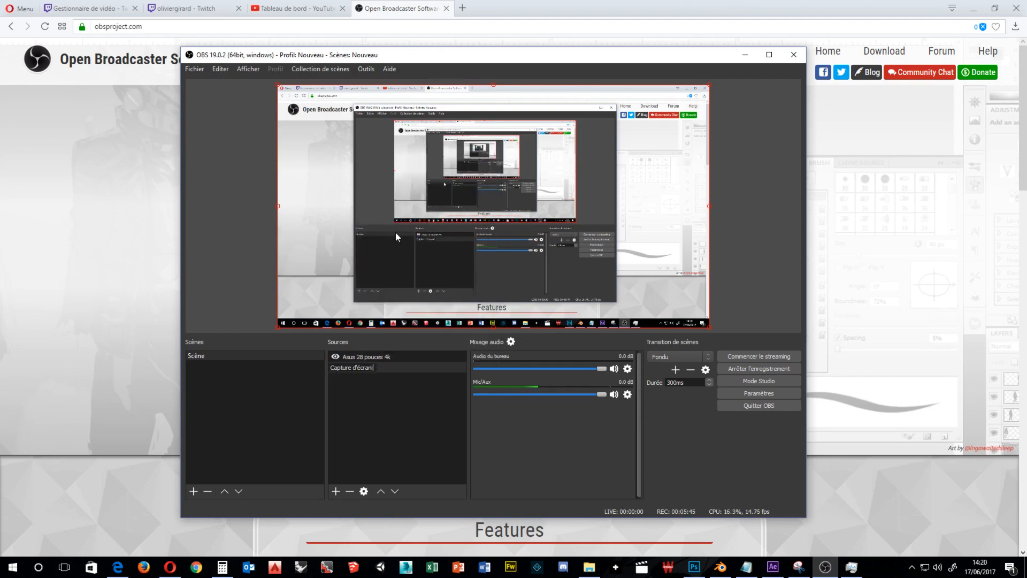
key(BackSpace)
key(BackSpace)
key(BackSpace)
key(BackSpace)
key(BackSpace)
key(BackSpace)
key(BackSpace)
key(BackSpace)
key(BackSpace)
key(BackSpace)
key(BackSpace)
key(BackSpace)
key(BackSpace)
key(BackSpace)
key(BackSpace)
text(T)
text(iyama)
text( 26 po)
text(uces)
text( full )
text(H)
text(D)
click(434, 406)
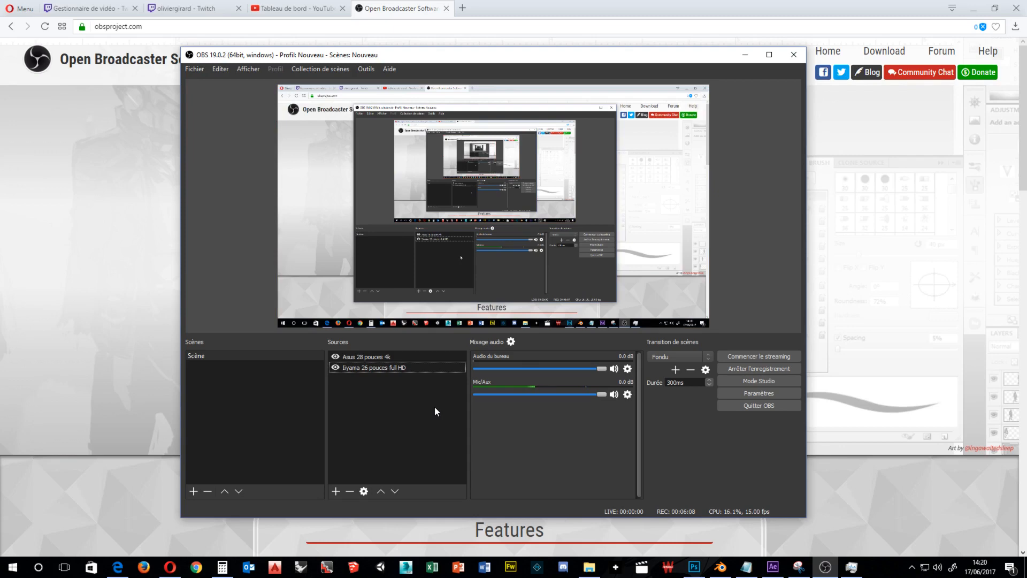
Delete the Asus 28 pouces 4k source from the scene and confirm the removal.
click(431, 367)
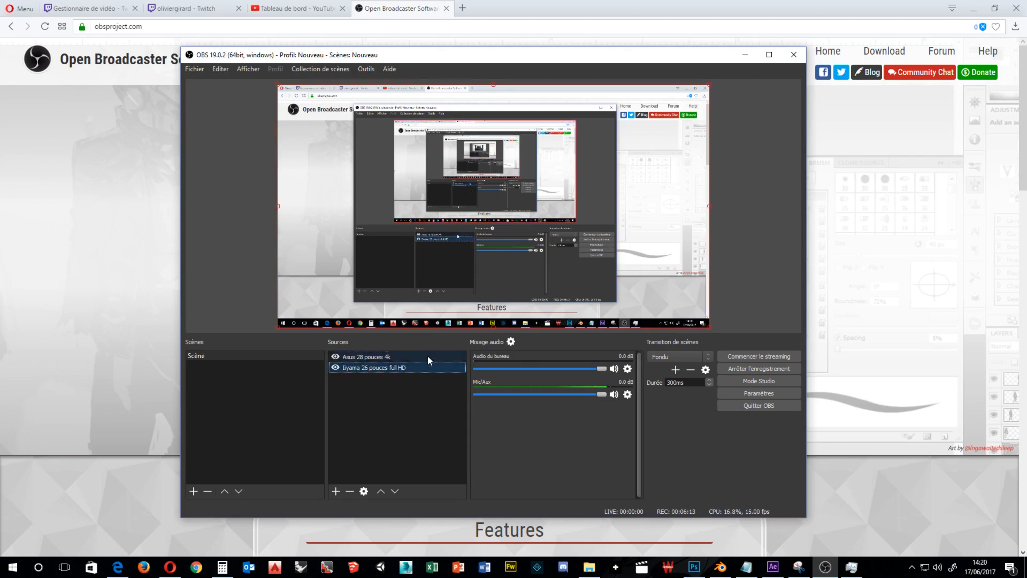
click(428, 356)
click(432, 368)
click(427, 357)
click(398, 353)
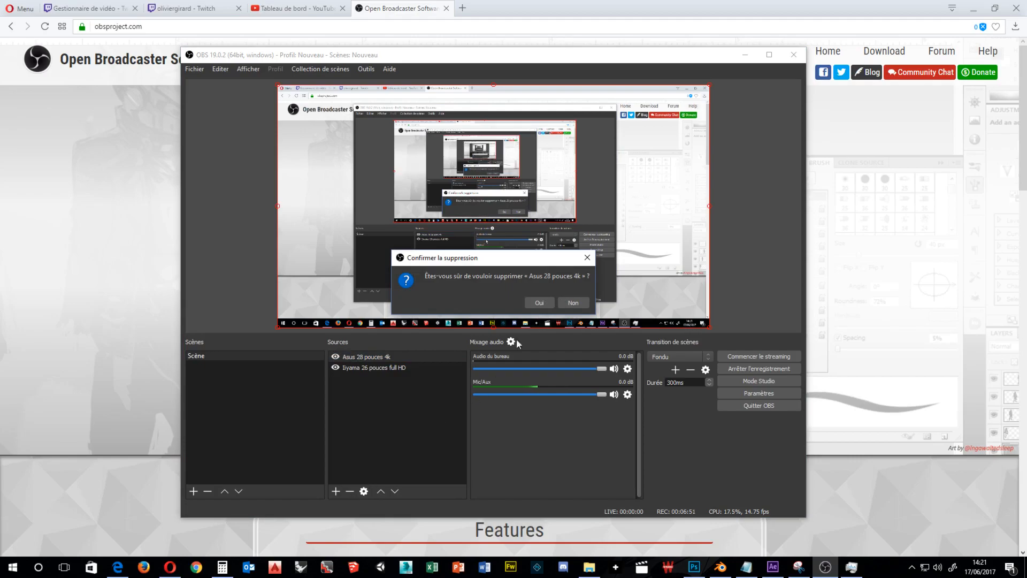
click(541, 303)
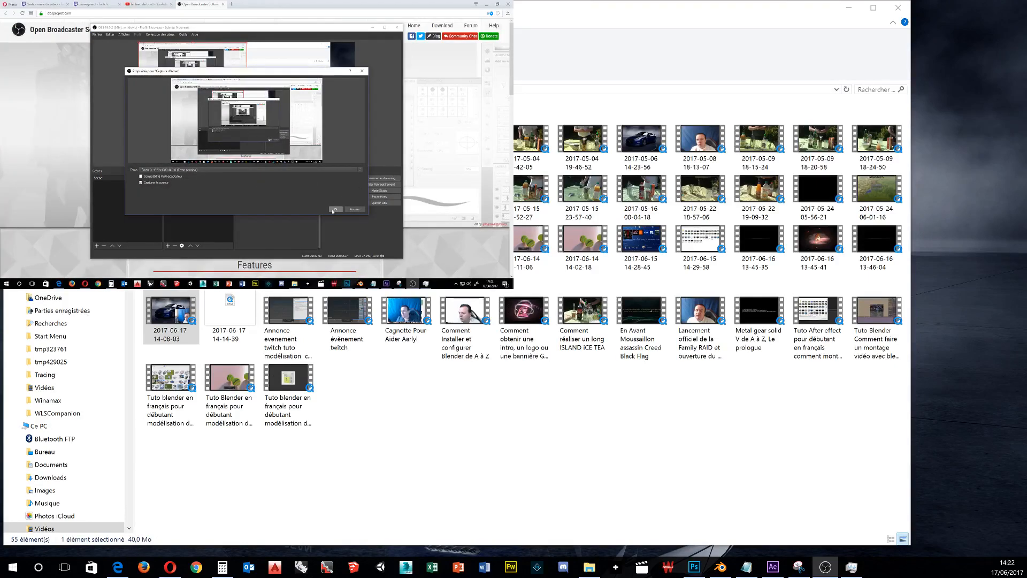
Accept the new display capture of the main screen and rename it IIYAMA 26 pouces Full HD.
click(335, 209)
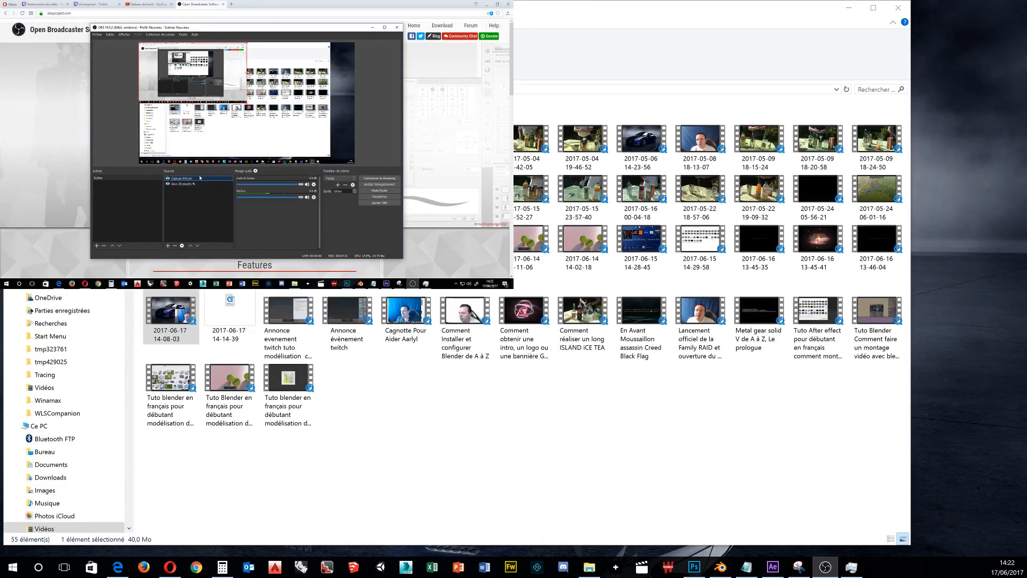
right_click(198, 67)
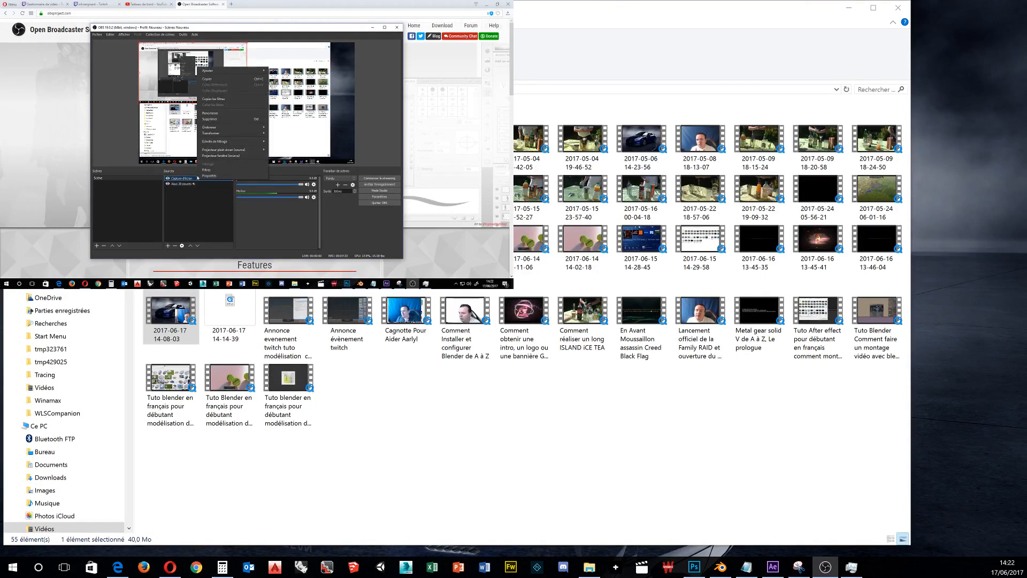
click(211, 119)
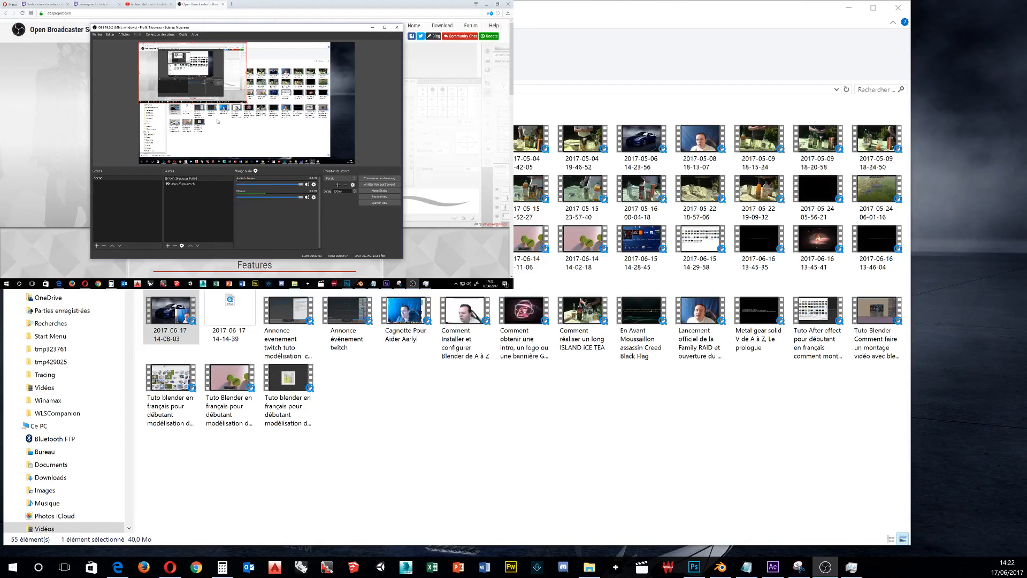
click(221, 230)
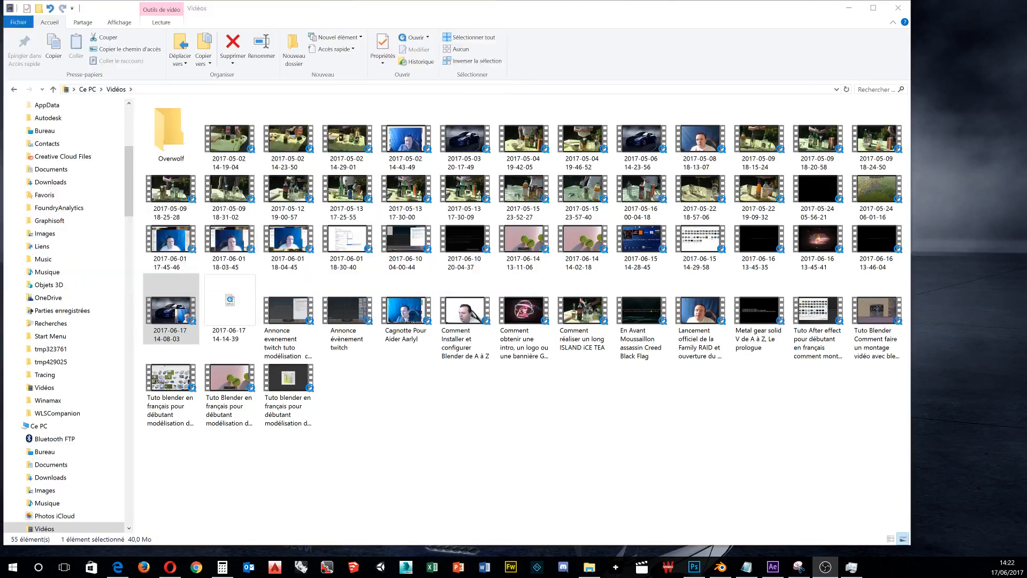
Enlarge the IIYAMA 26 pouces Full HD capture to fill the whole canvas, and select the Asus 28 pouces 4k source.
click(226, 98)
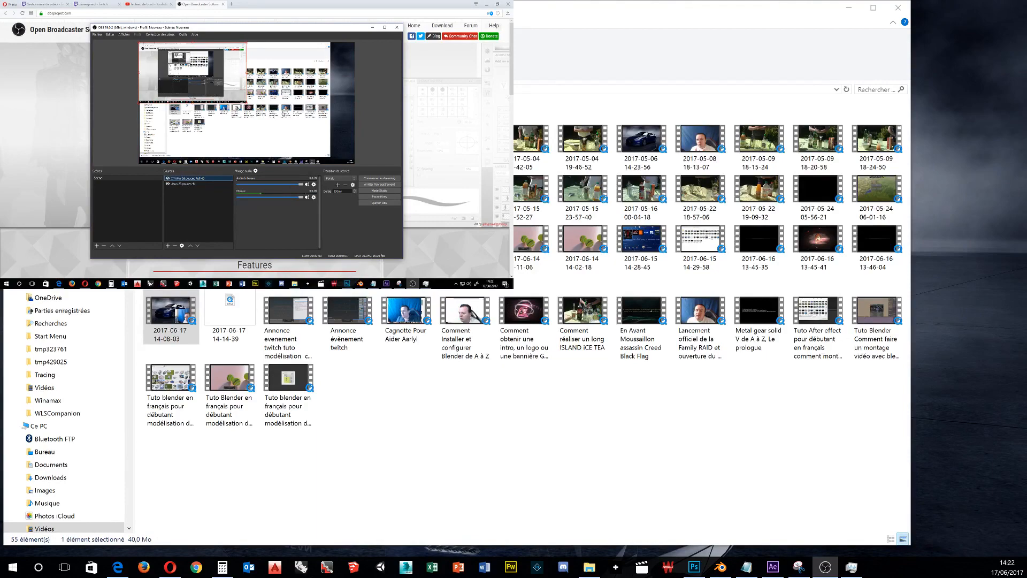
drag(247, 103, 665, 307)
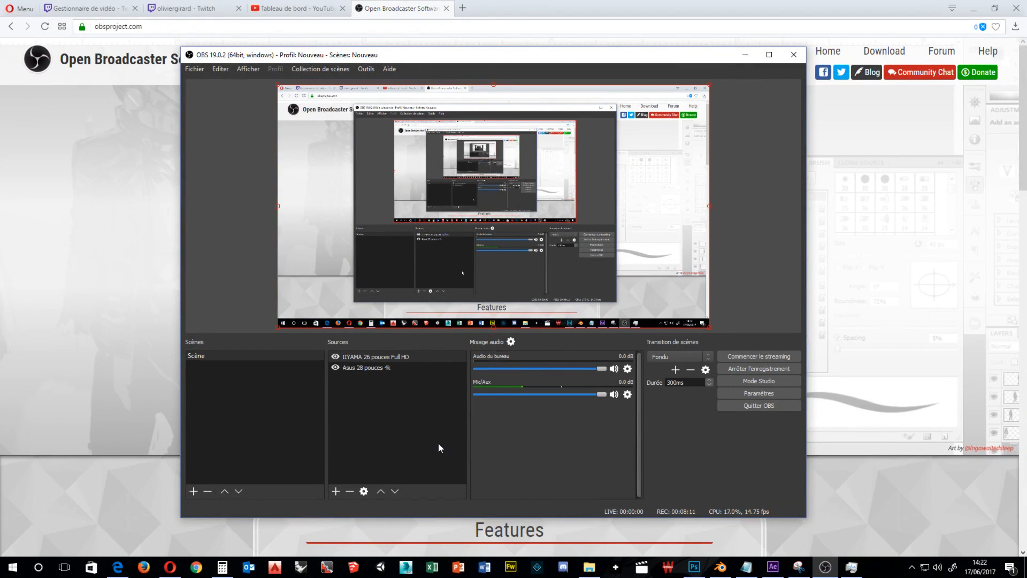
click(355, 367)
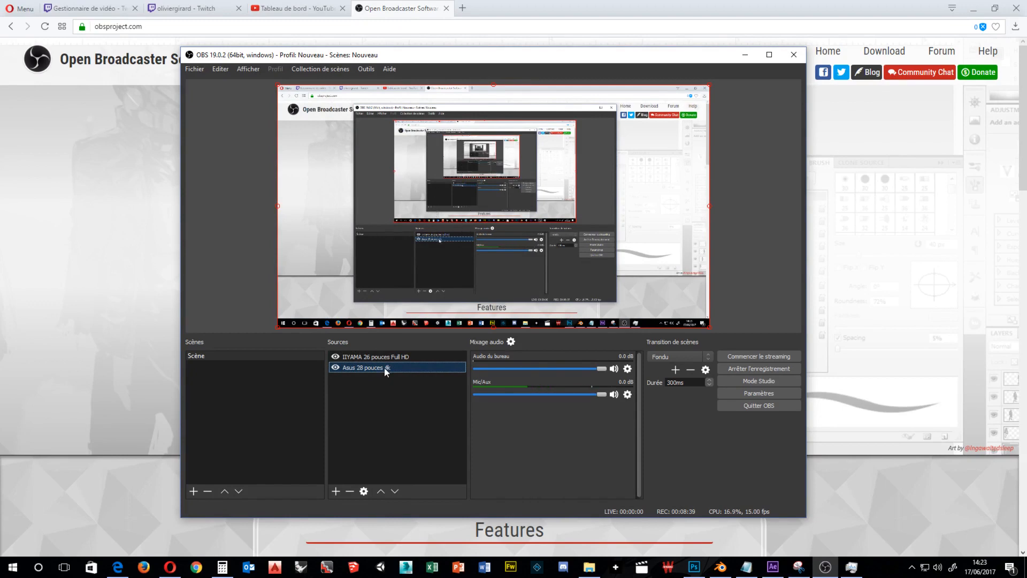
Delete the Asus 28 pouces 4k source from the scene and confirm the removal.
click(350, 491)
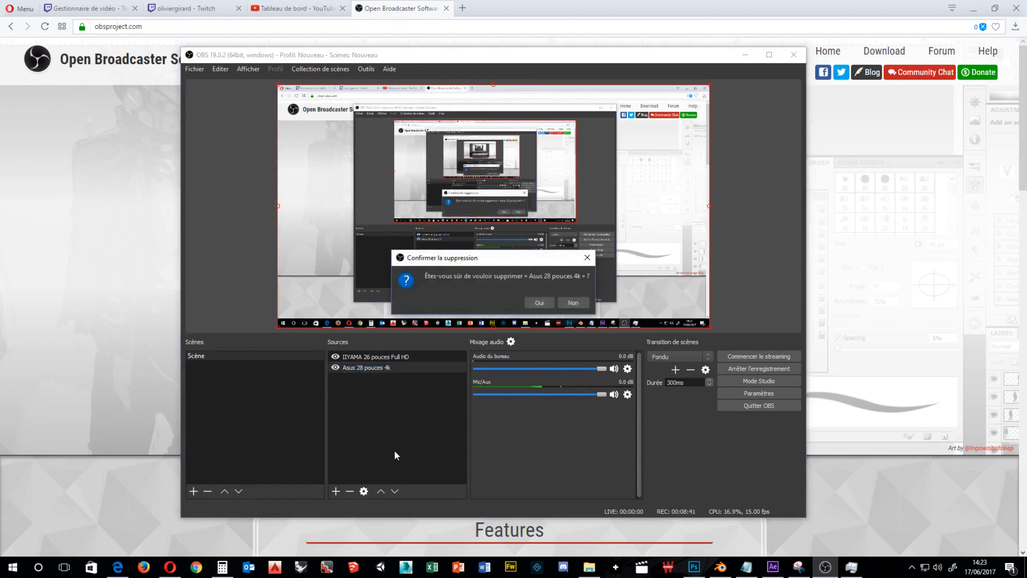
click(538, 303)
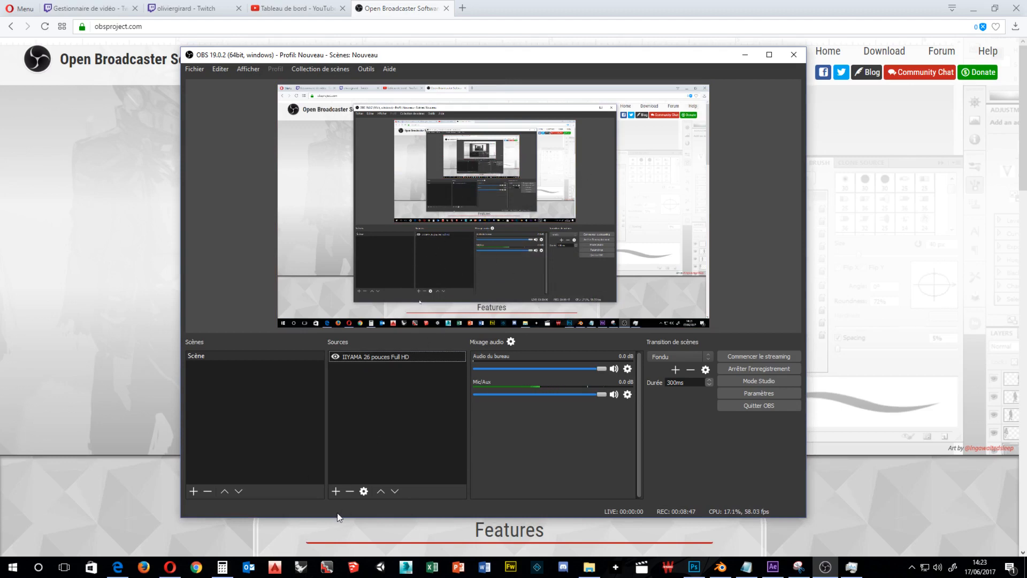
Add the Logitech HD Pro Webcam C920 as a video capture device and place it enlarged near the canvas's lower-right corner.
click(336, 490)
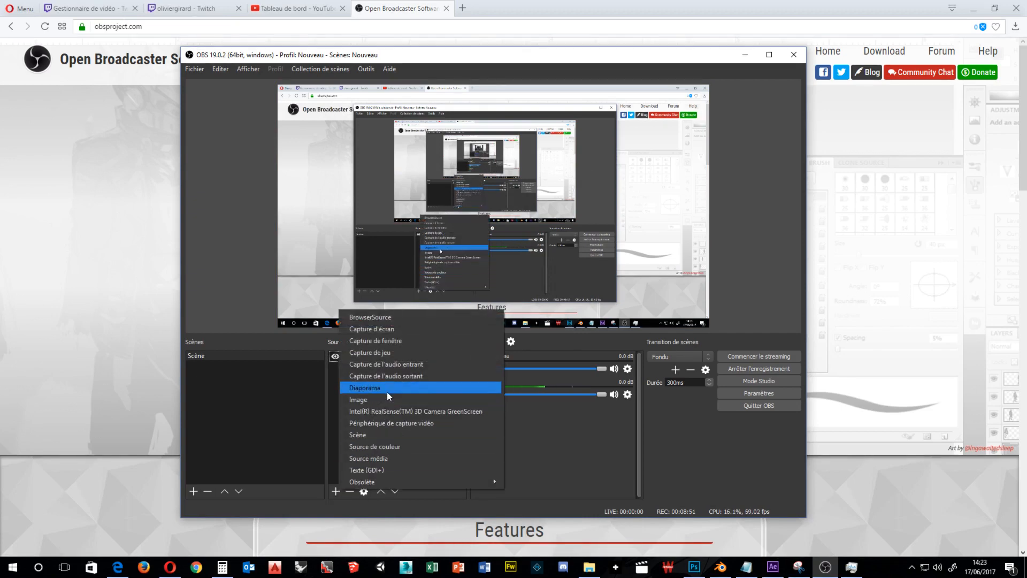
click(396, 423)
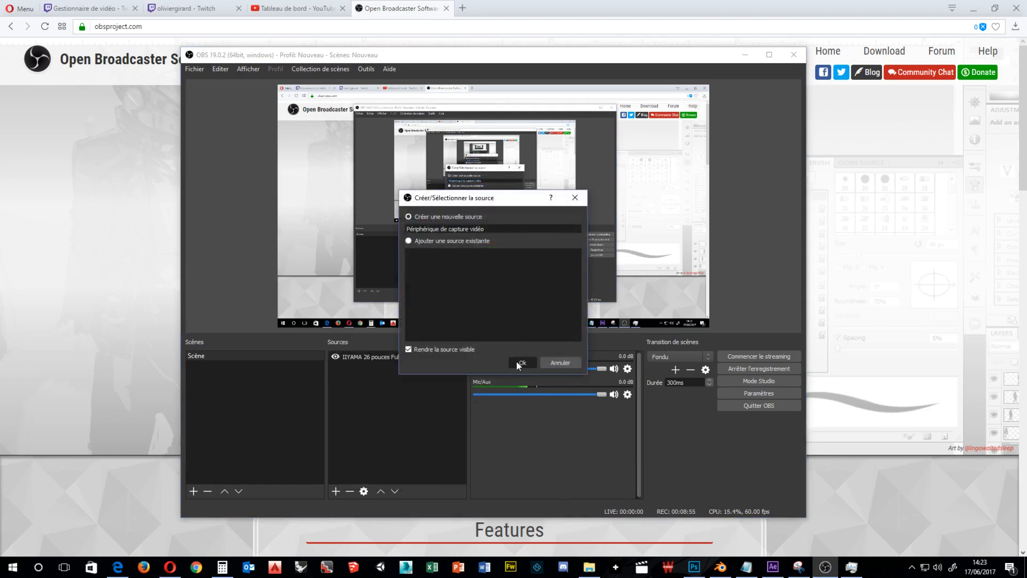
click(519, 362)
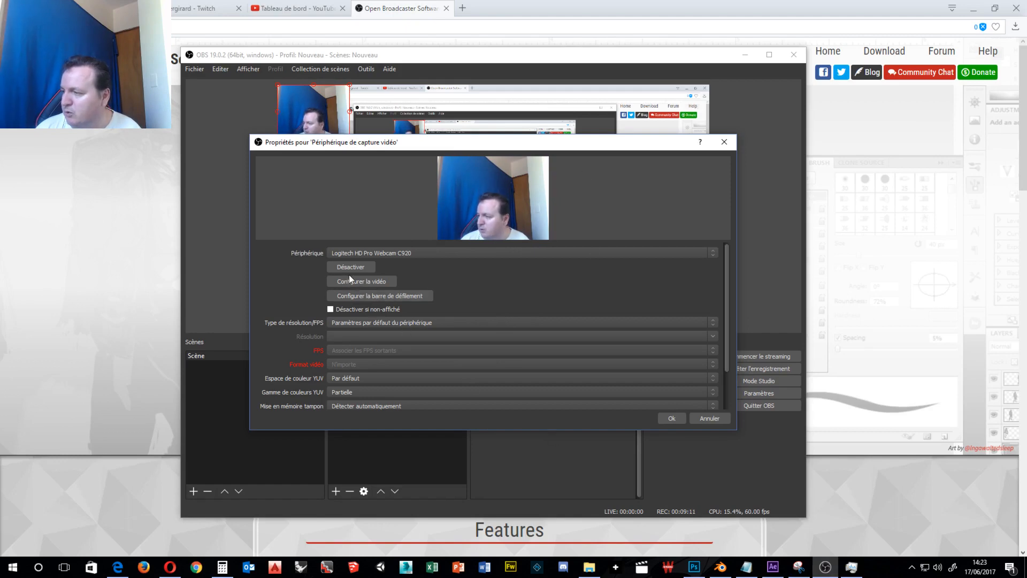
click(360, 282)
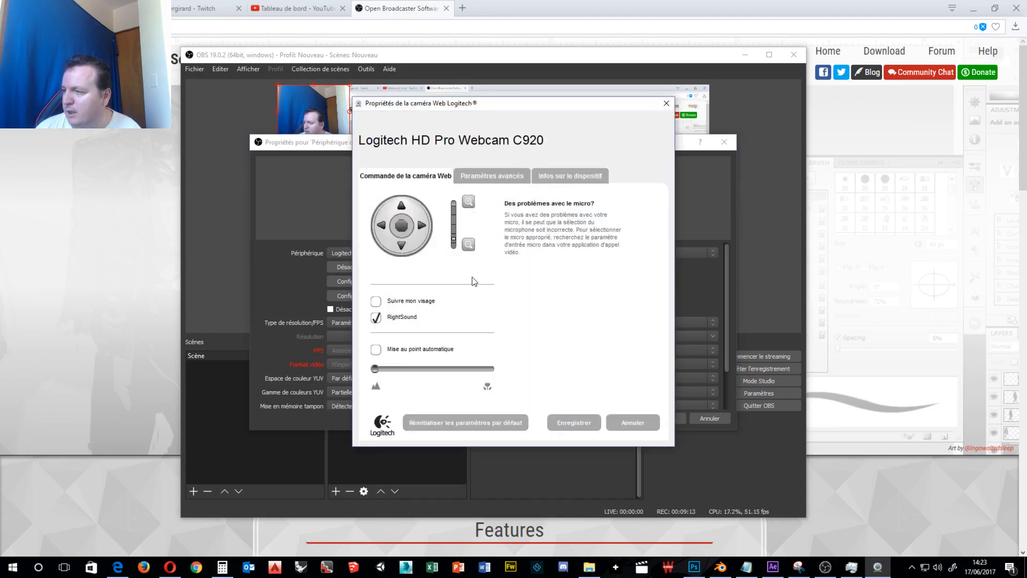
click(639, 424)
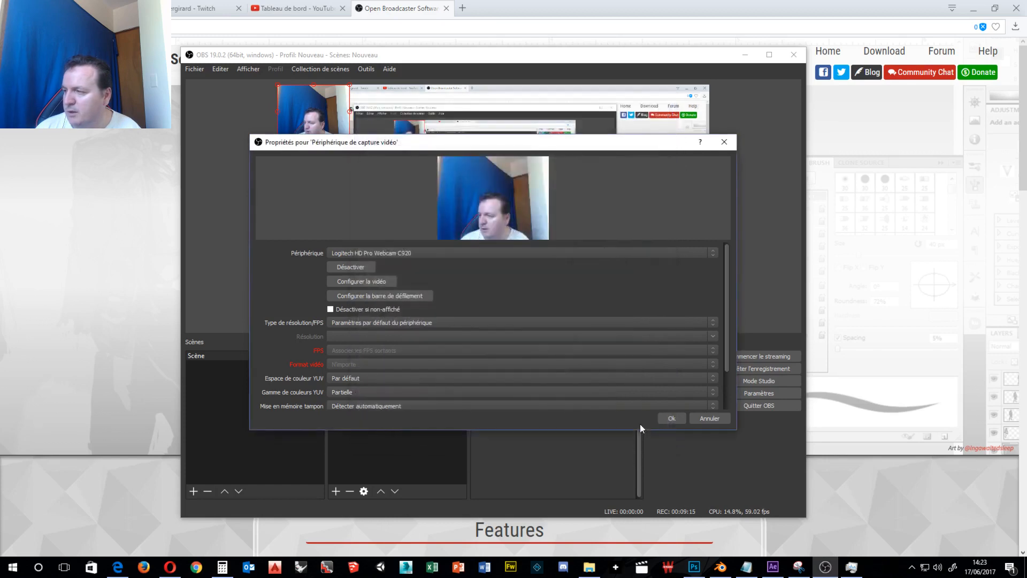
click(672, 418)
drag(316, 120, 694, 298)
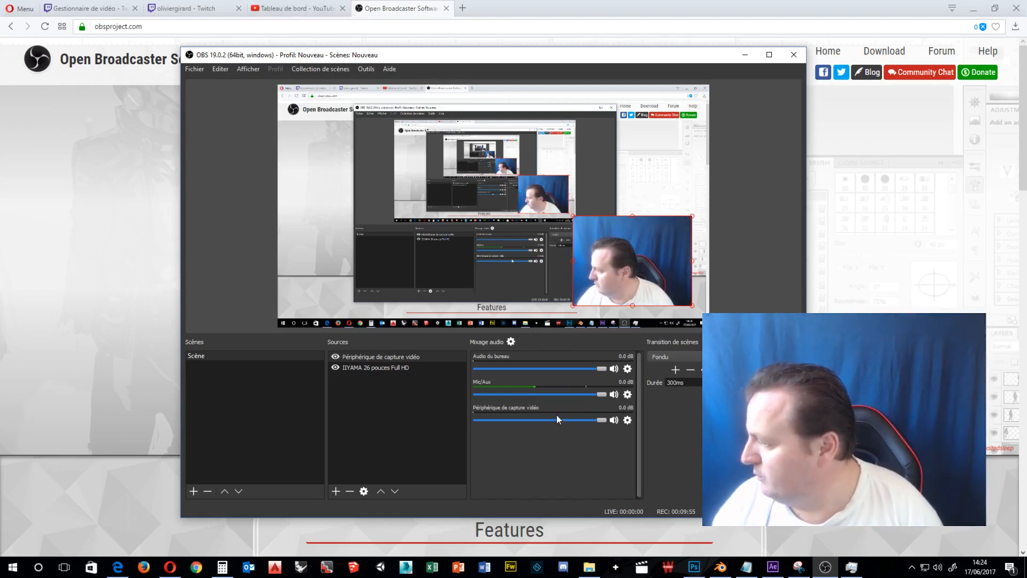
Add a Clé chromatique effect filter to the webcam source, keeping the default filter name.
right_click(642, 241)
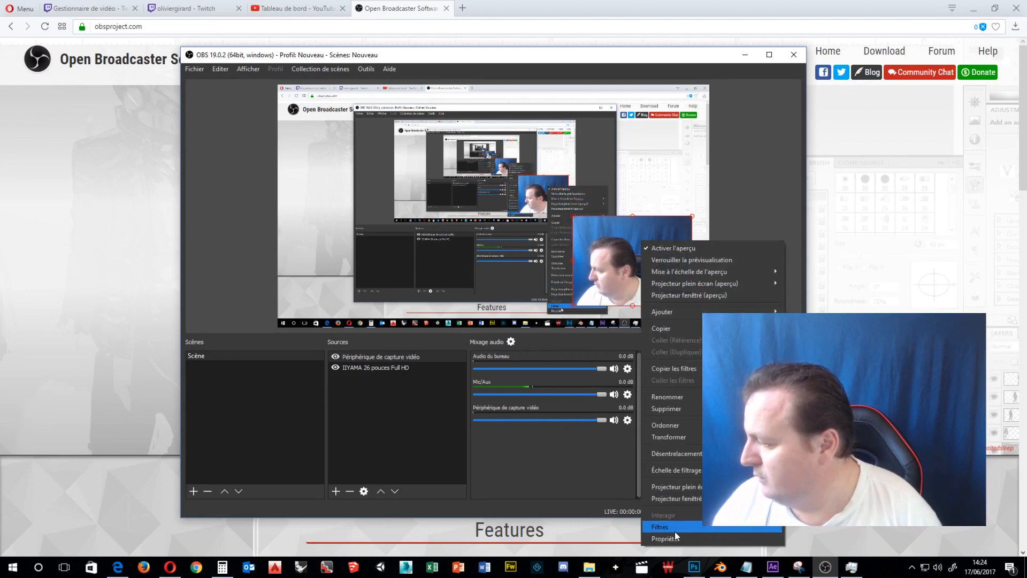
click(386, 406)
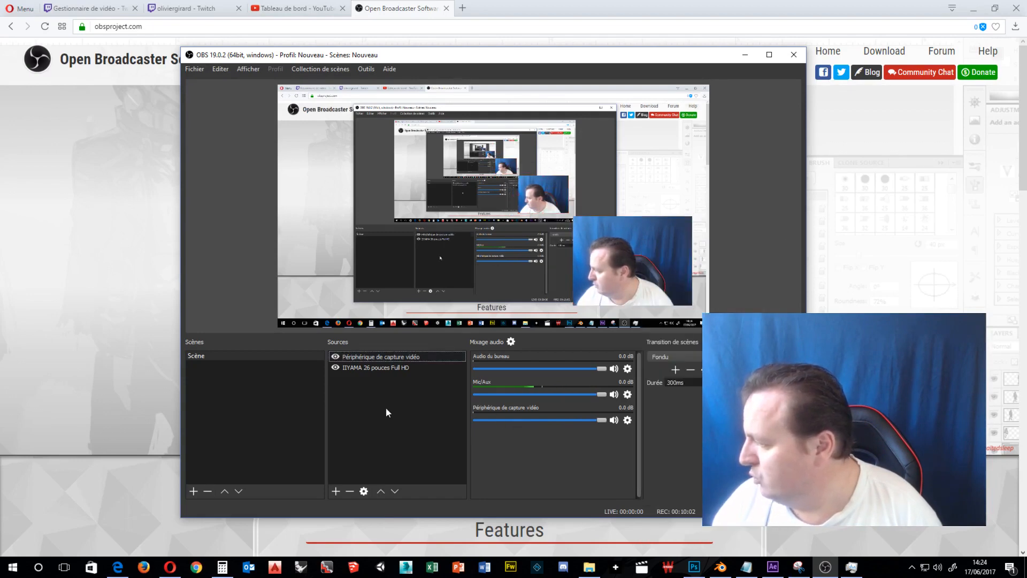
right_click(378, 358)
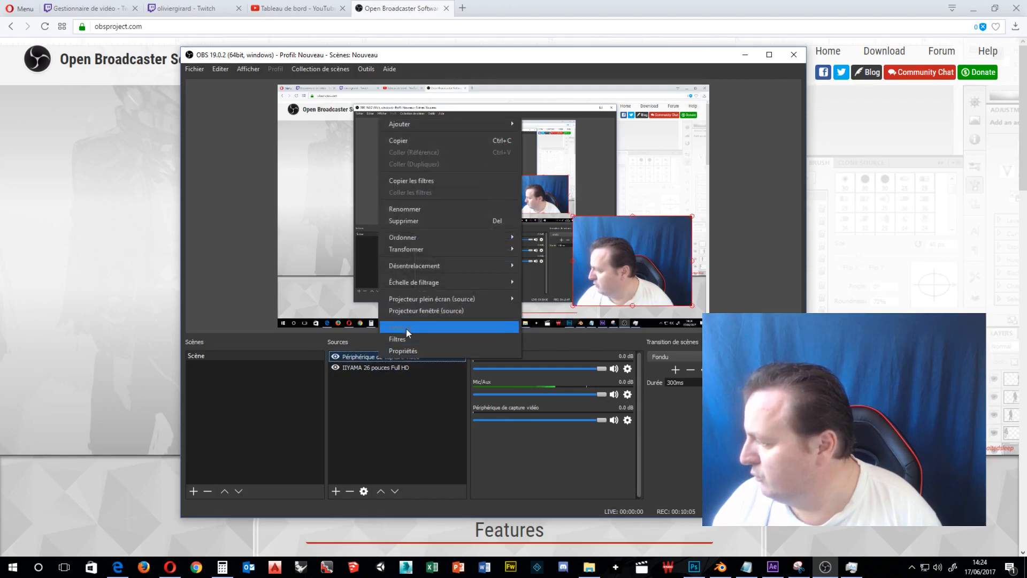
right_click(650, 255)
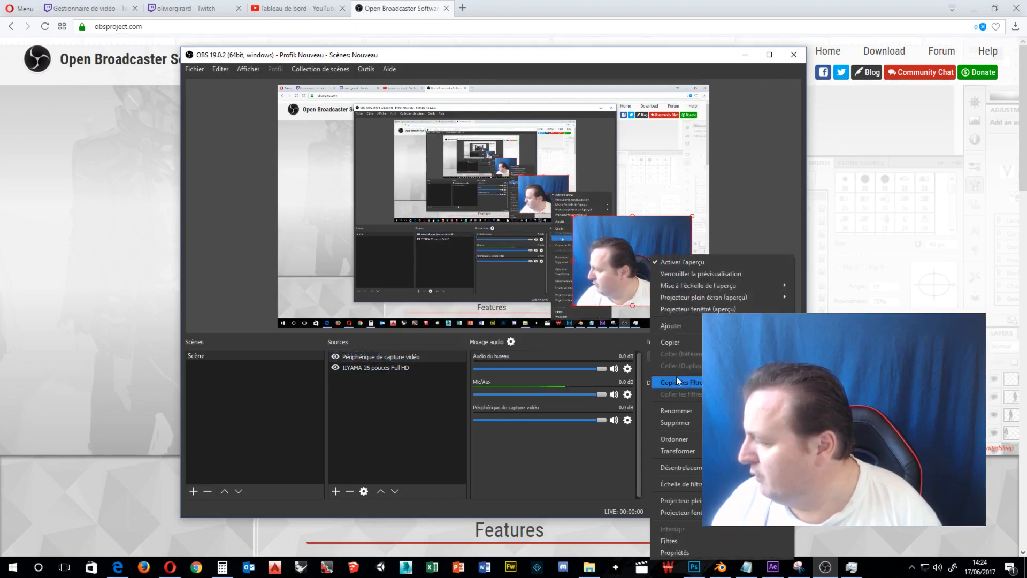
click(677, 539)
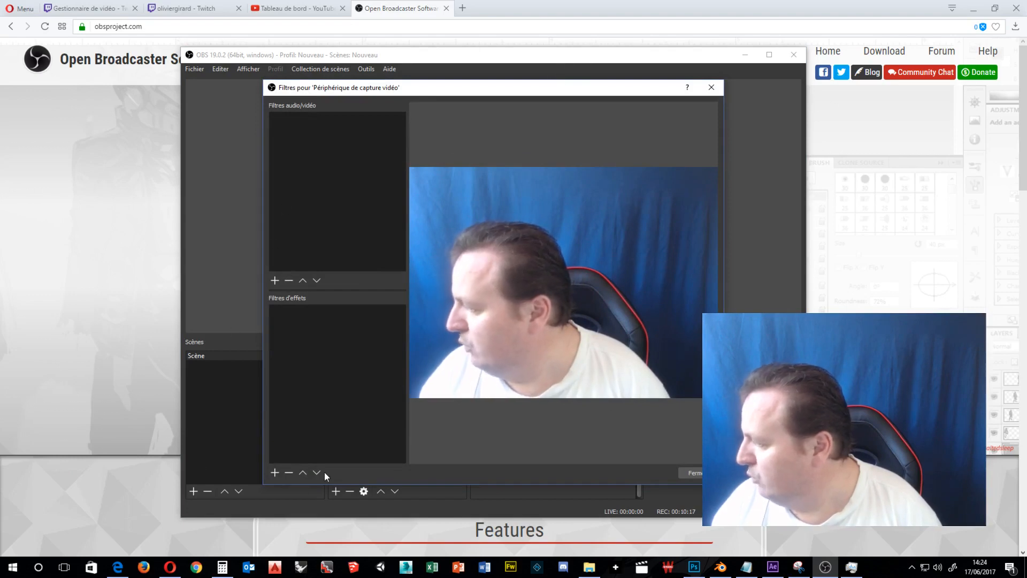
click(275, 473)
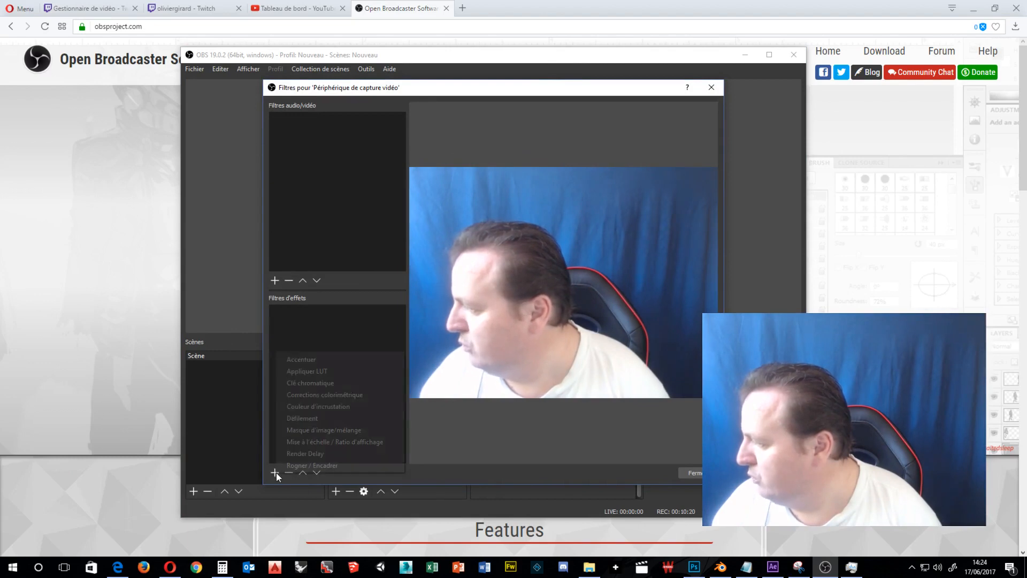
click(333, 383)
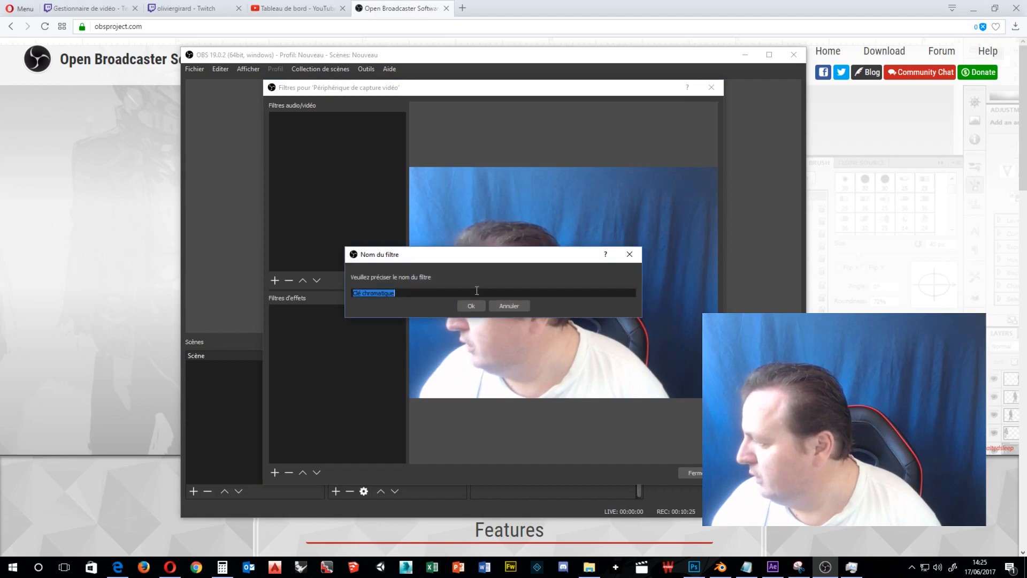
click(470, 305)
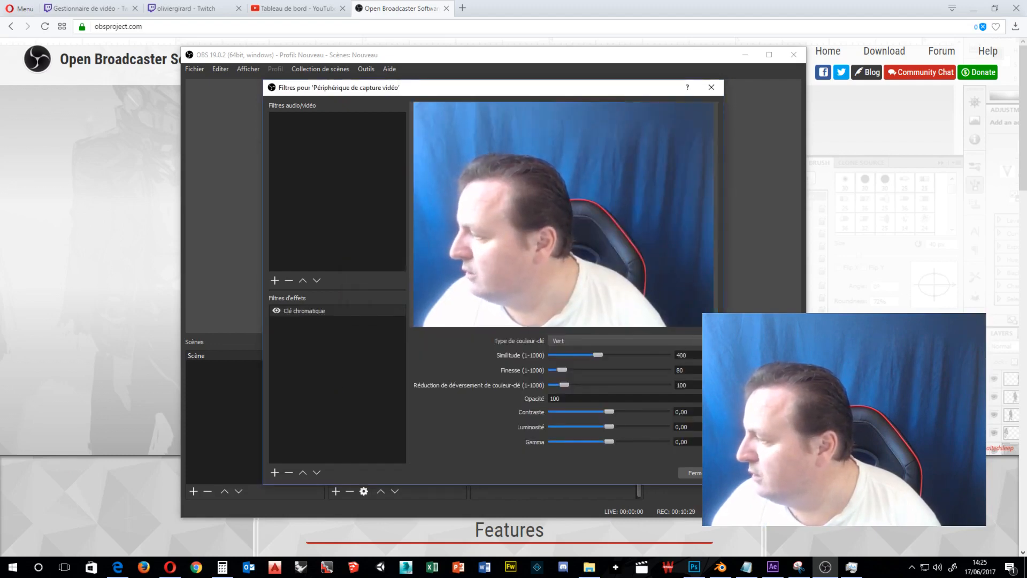
Set the chroma key to a Custom colour sampled from the blue backdrop in the webcam image, #365d92.
click(695, 340)
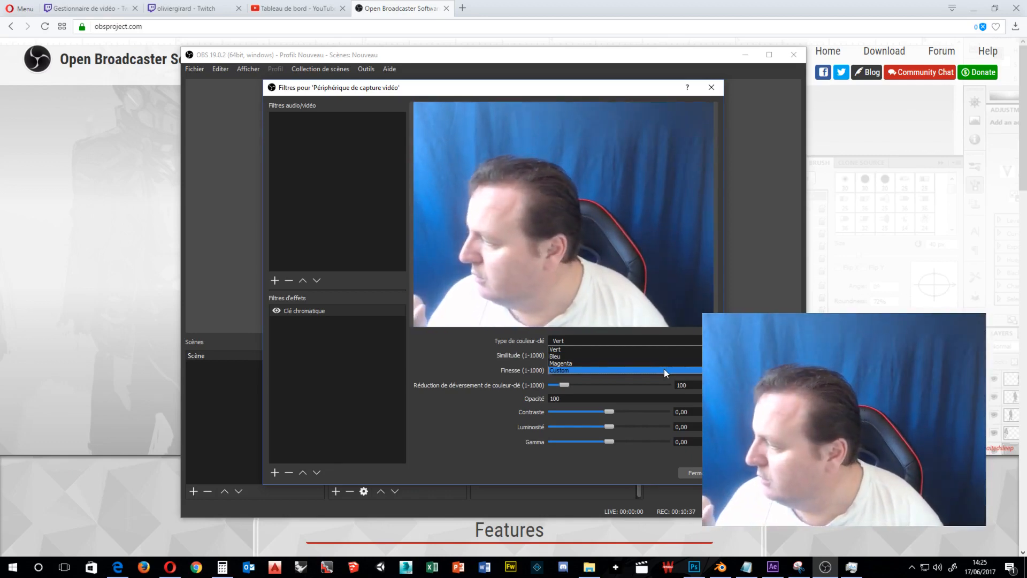
click(663, 369)
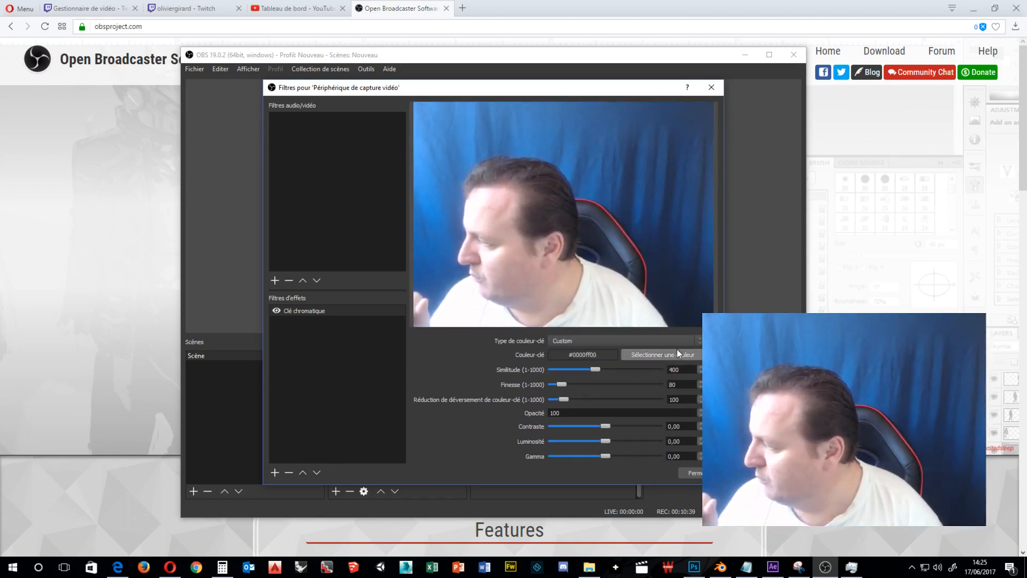
click(666, 355)
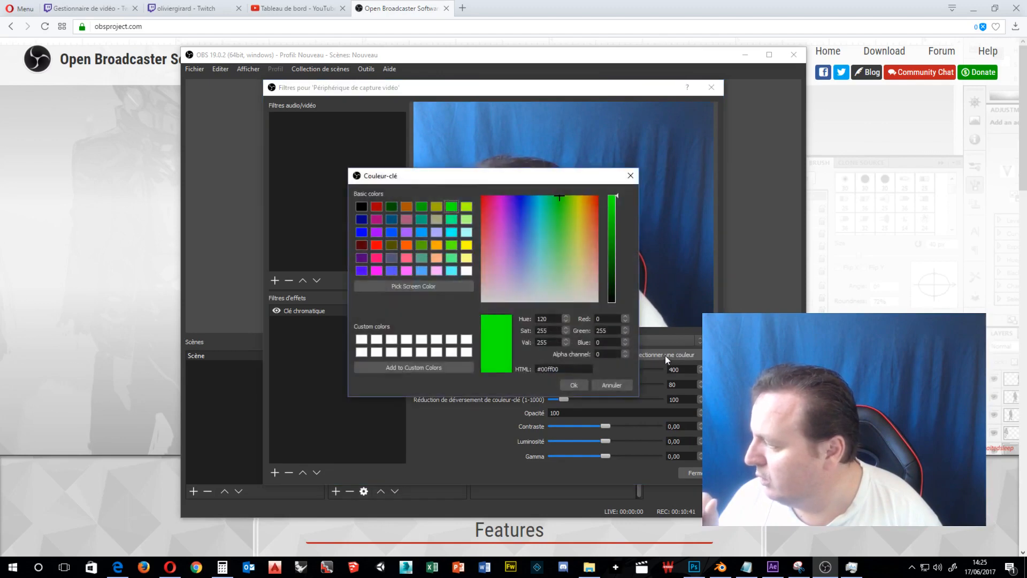
click(391, 287)
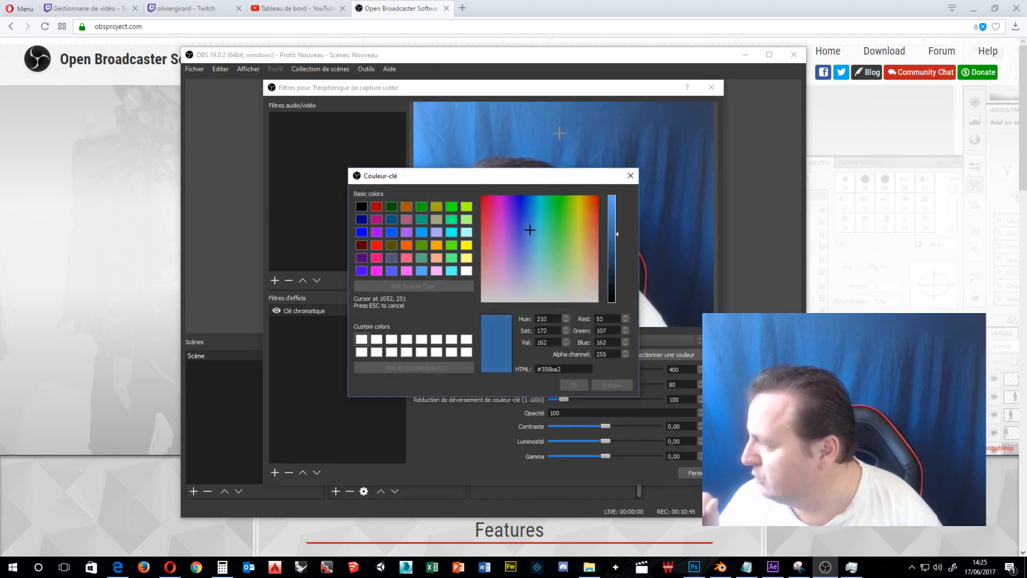
click(587, 145)
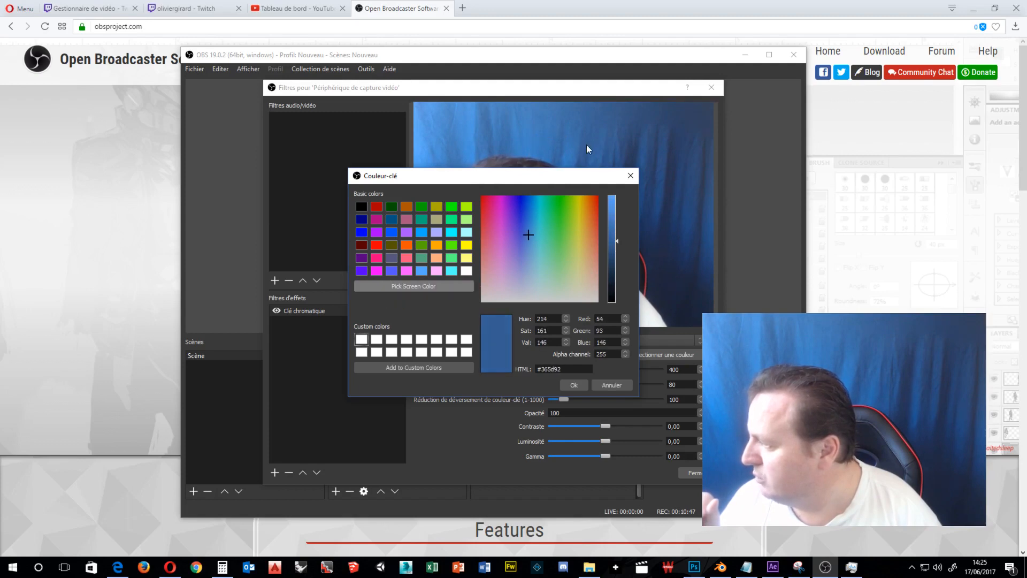
click(567, 383)
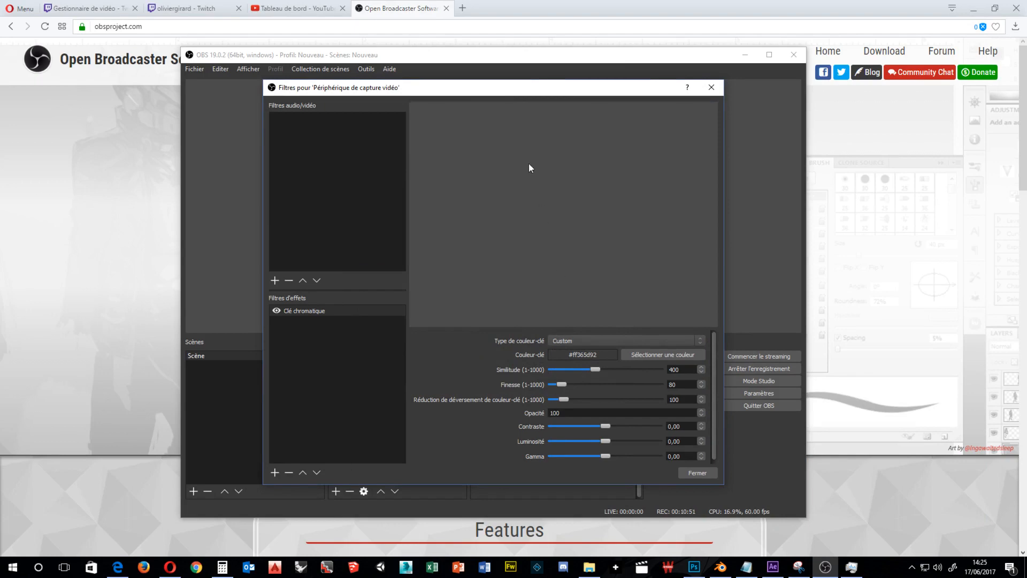
Set the chroma key's similarity to 1 and its smoothness to 82.
drag(493, 89, 263, 87)
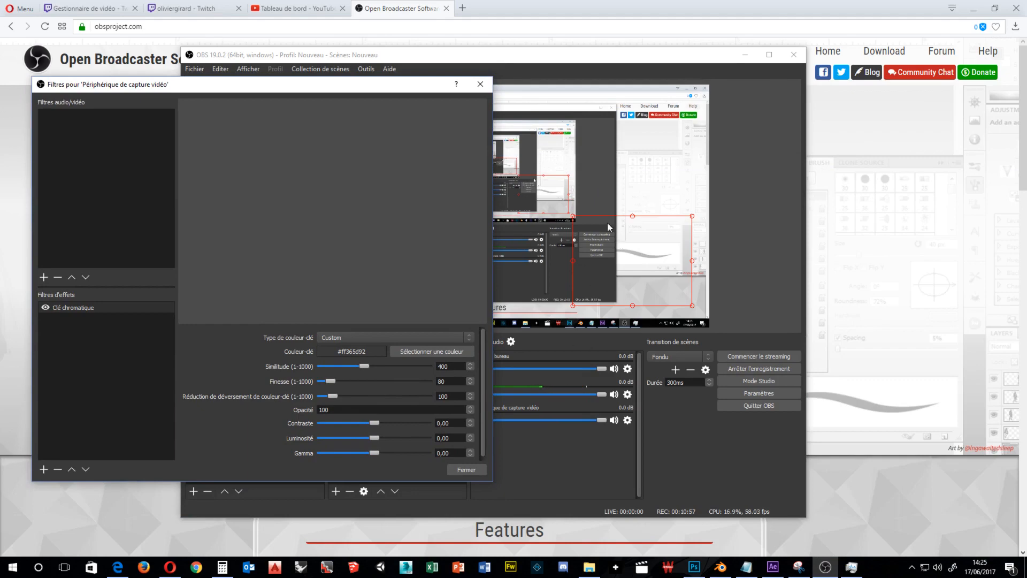
drag(262, 84, 291, 42)
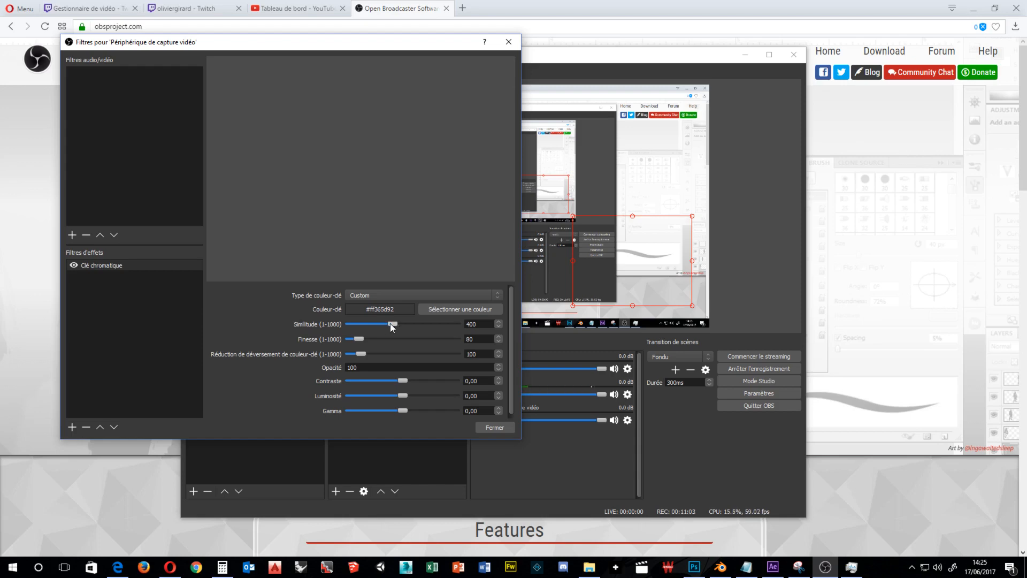
drag(389, 323, 346, 323)
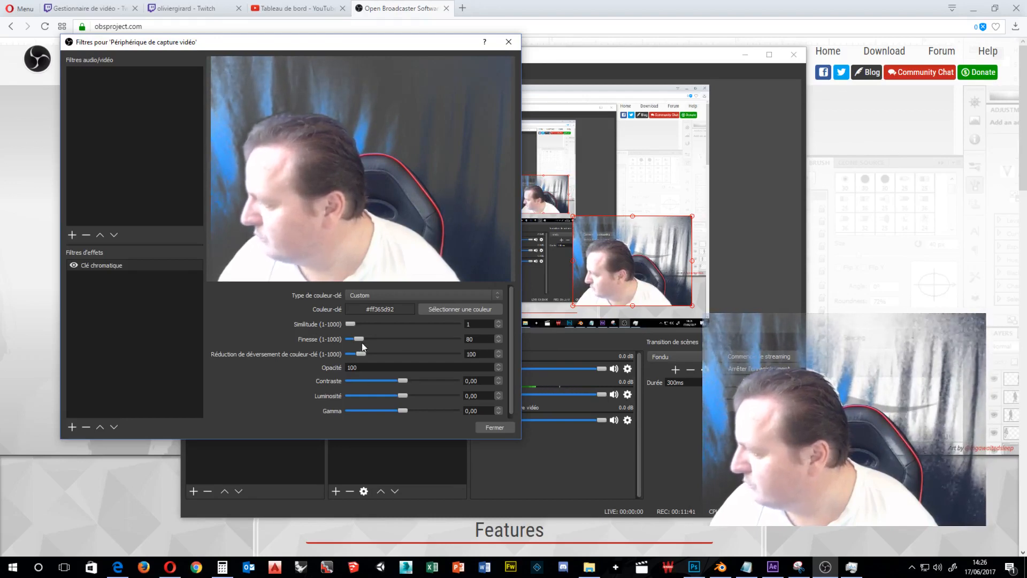
mouse_move(361, 338)
mouse_down()
mouse_move(344, 339)
mouse_move(360, 341)
mouse_up()
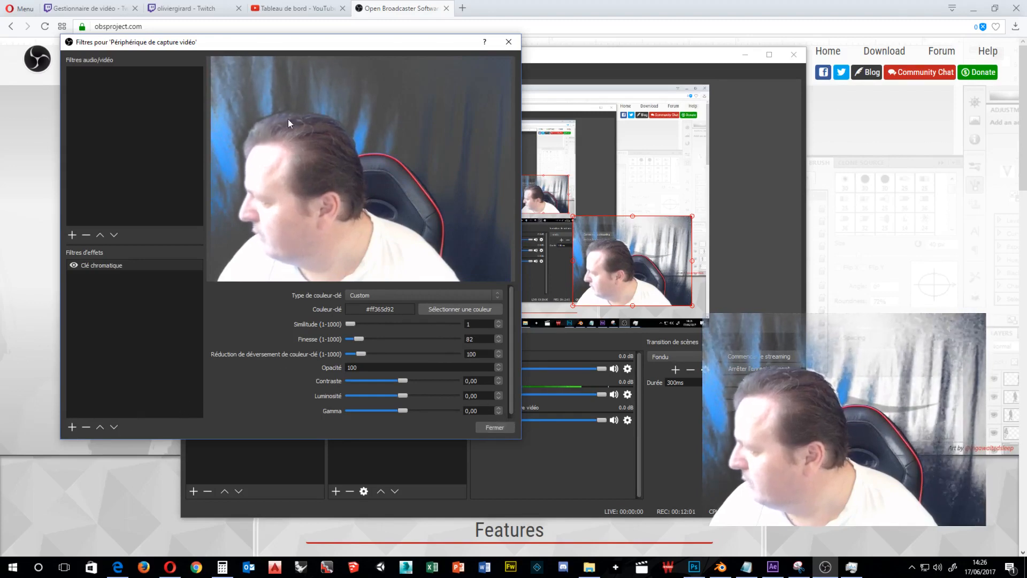
Add a second chroma key effect filter to the webcam source, named Clé chromatique2.
drag(271, 49, 448, 66)
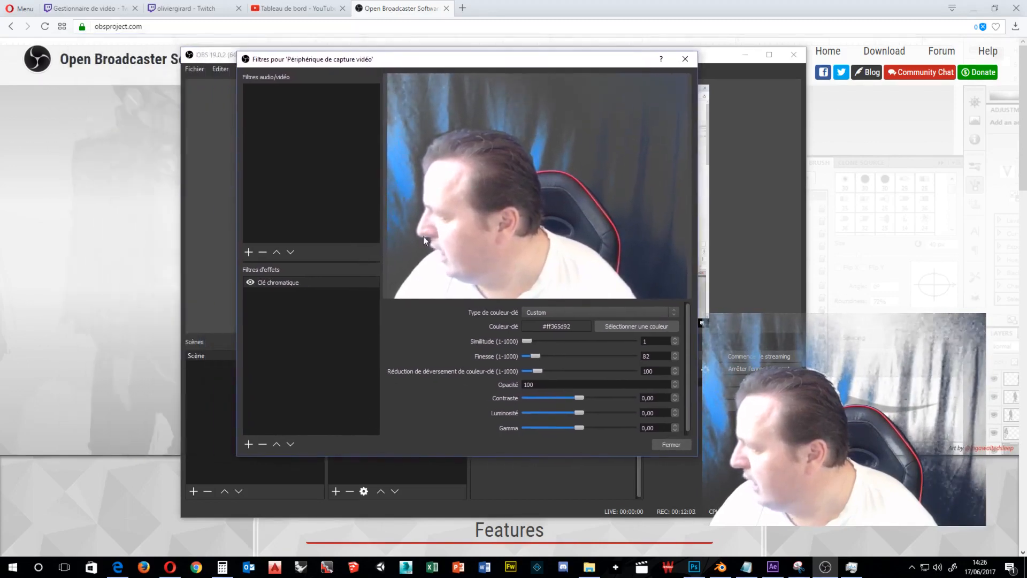
click(248, 444)
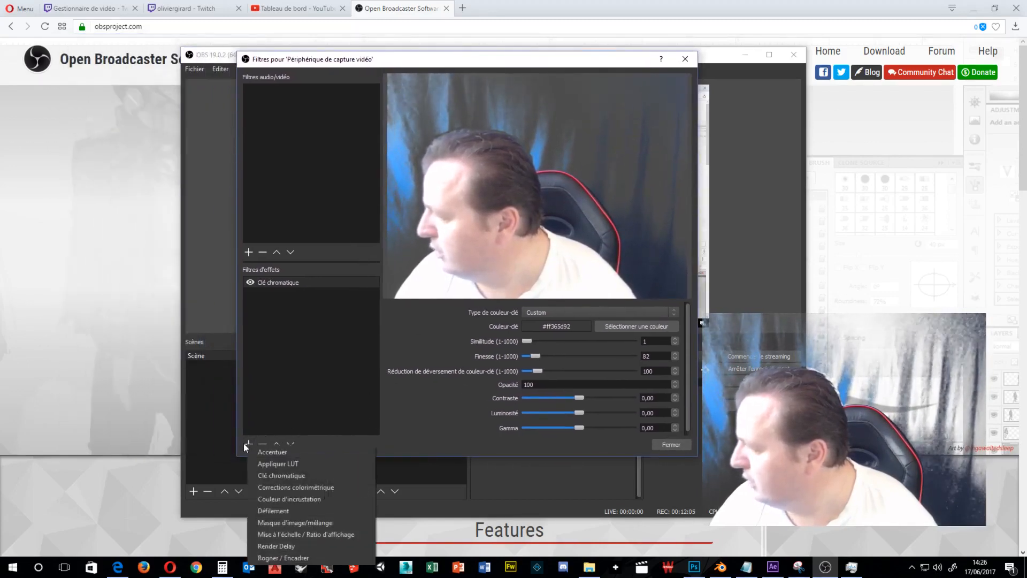
click(271, 474)
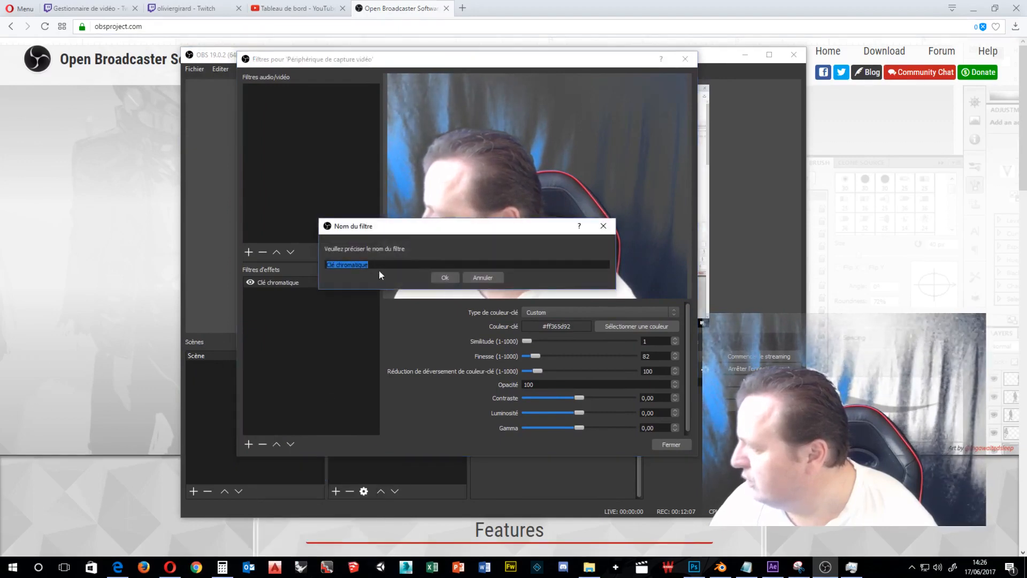
click(399, 262)
text(2)
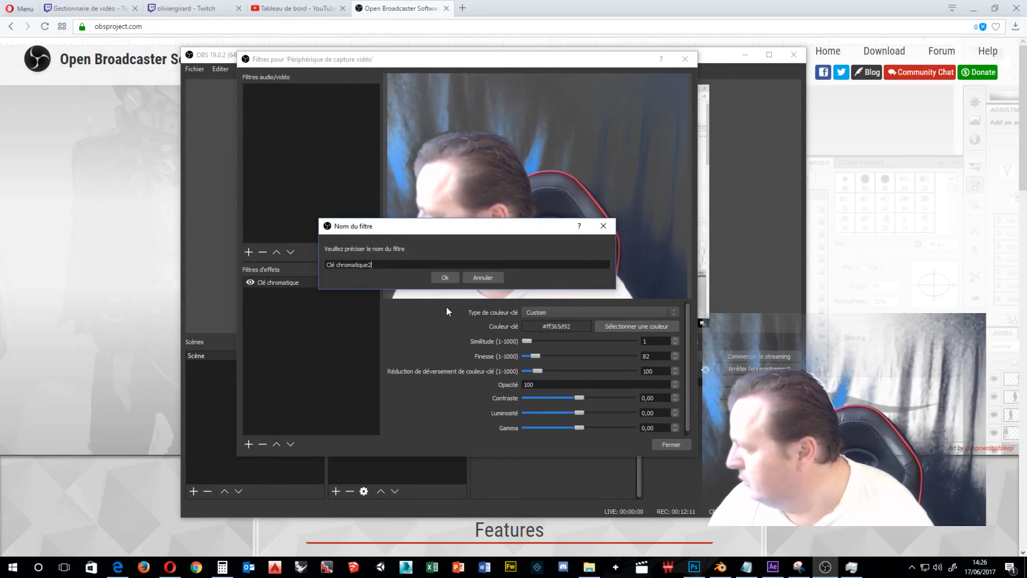
click(444, 278)
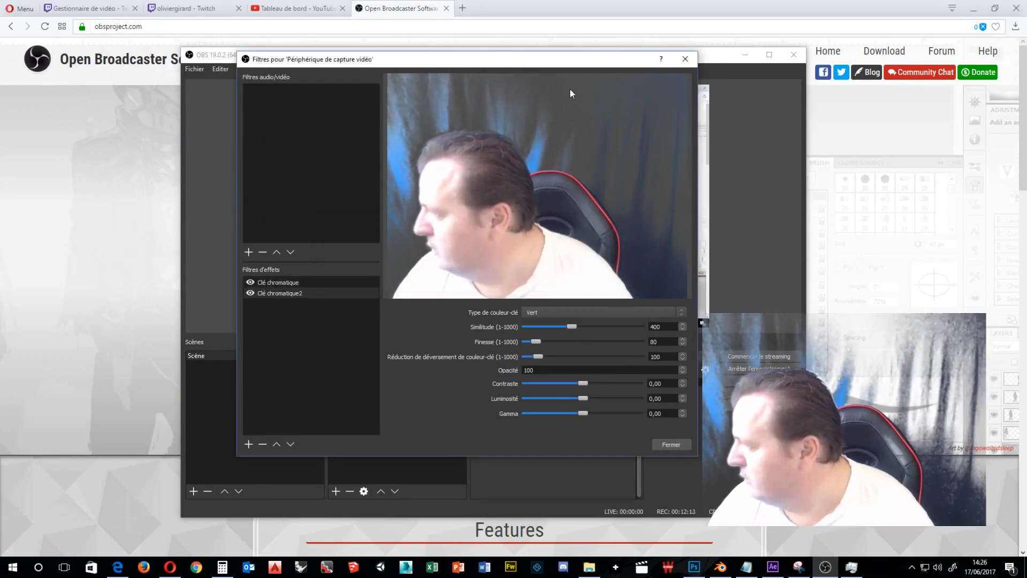
Set the second chroma key to a Custom colour sampled from the remaining blue backdrop in the webcam image, #5594d5.
drag(557, 63, 365, 63)
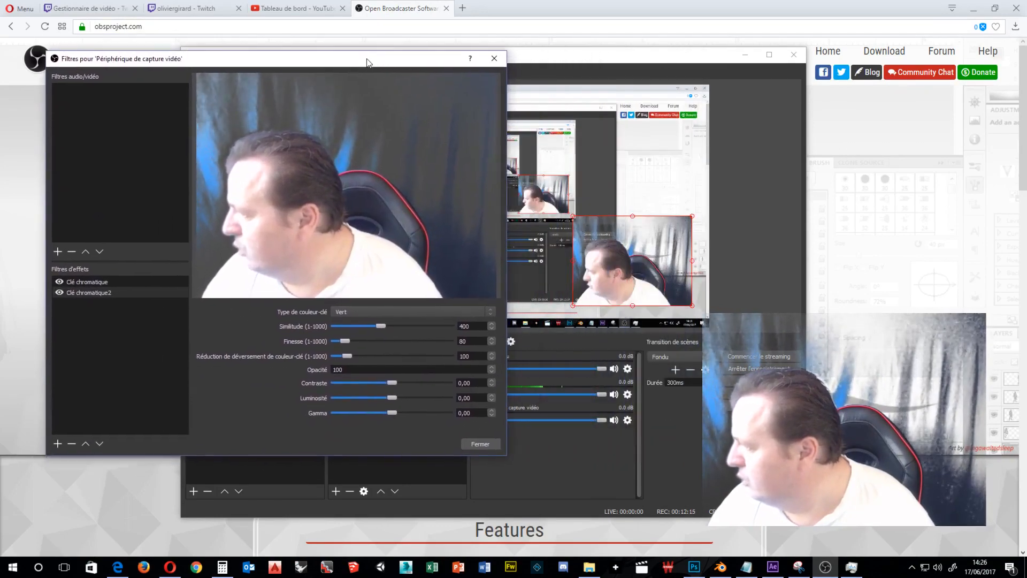
click(486, 311)
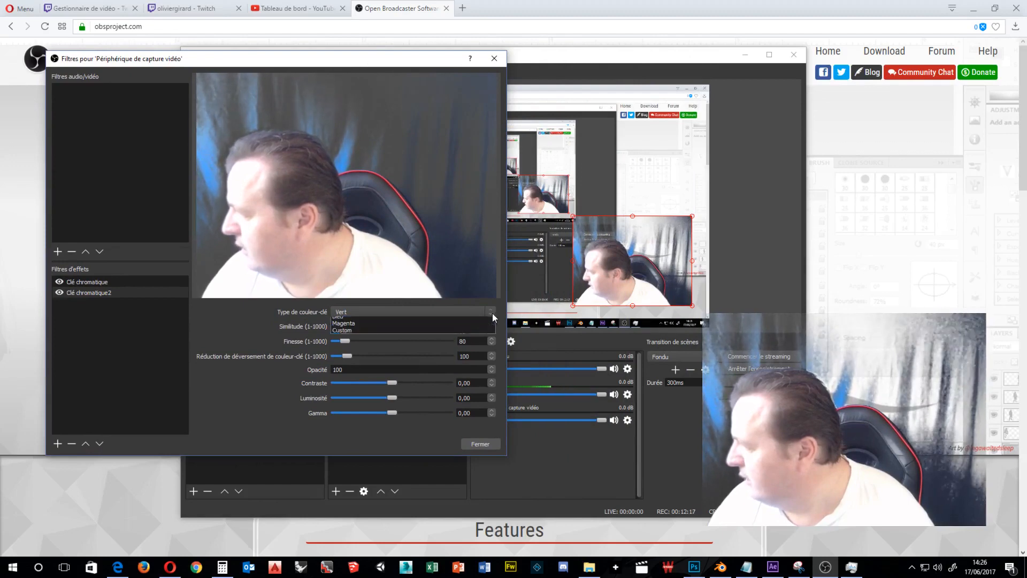
click(451, 340)
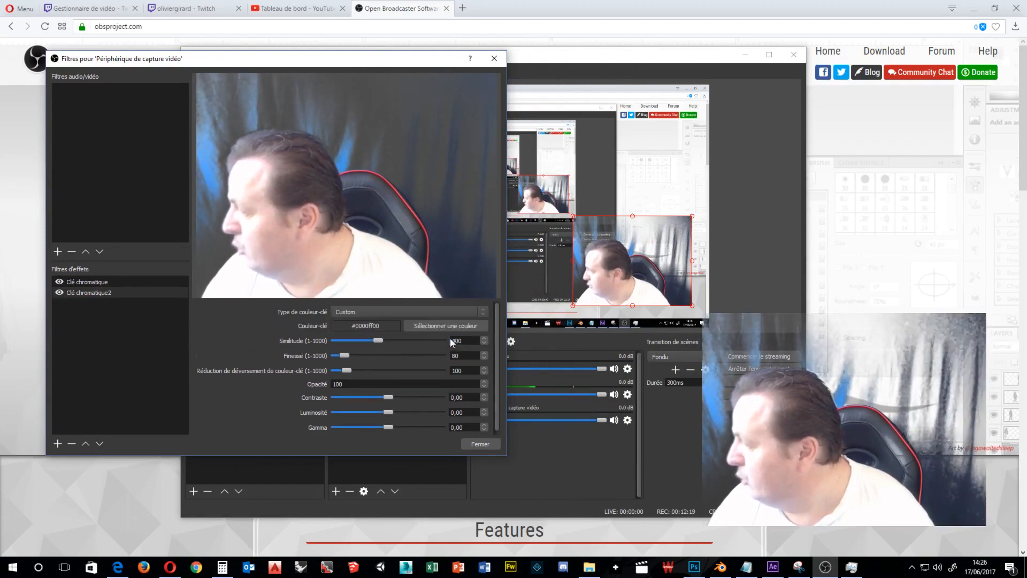
click(444, 326)
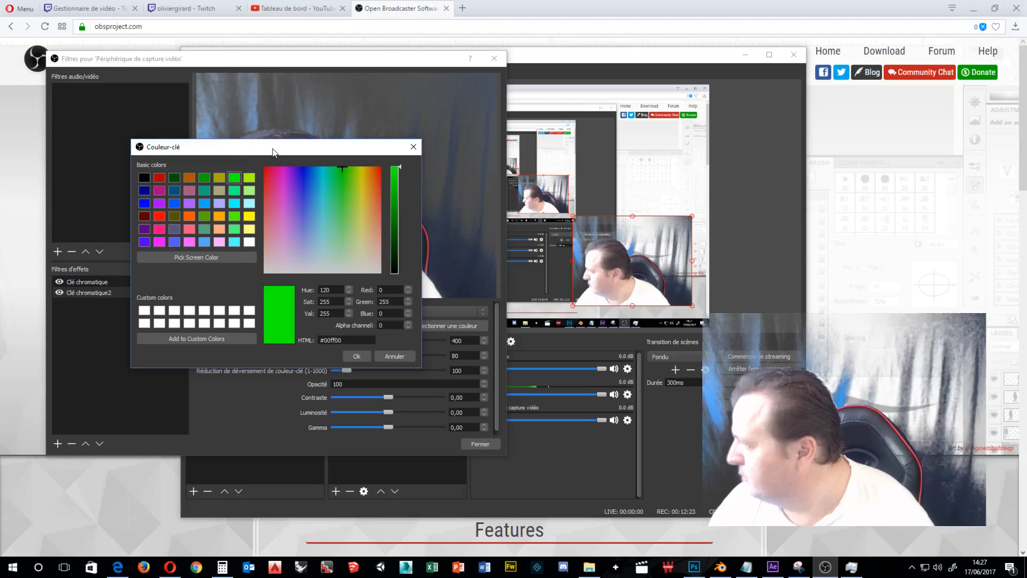
drag(272, 152, 723, 351)
click(665, 459)
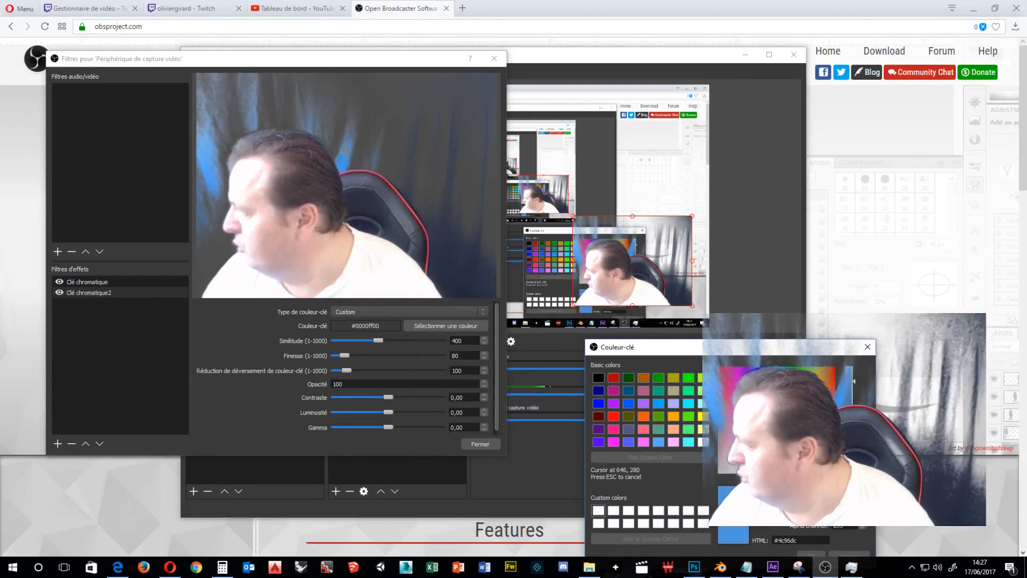
click(345, 151)
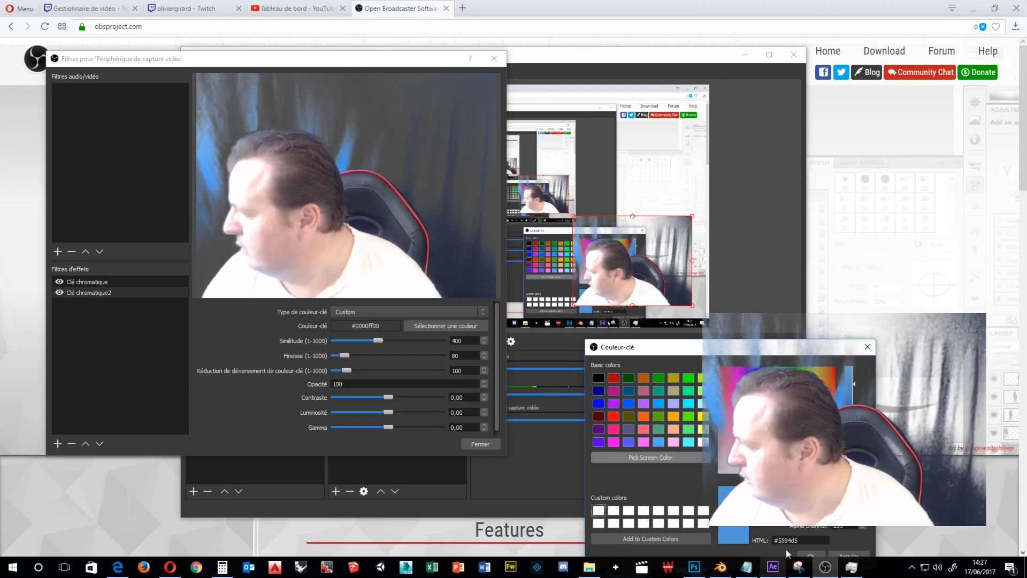
click(810, 556)
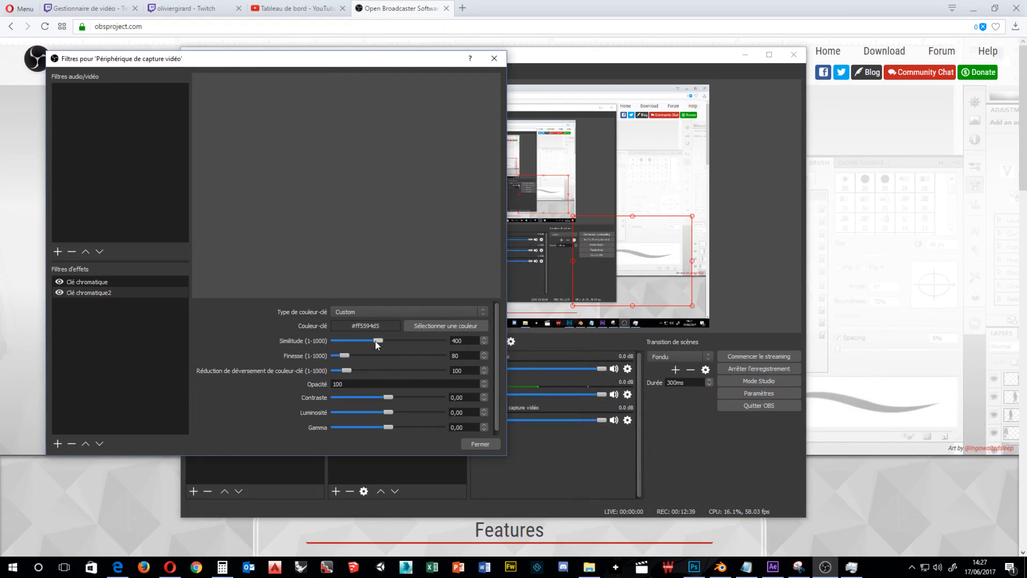
Set the second chroma key's similarity to 87 and smoothness to 72, and close the filters dialog.
drag(374, 341, 342, 345)
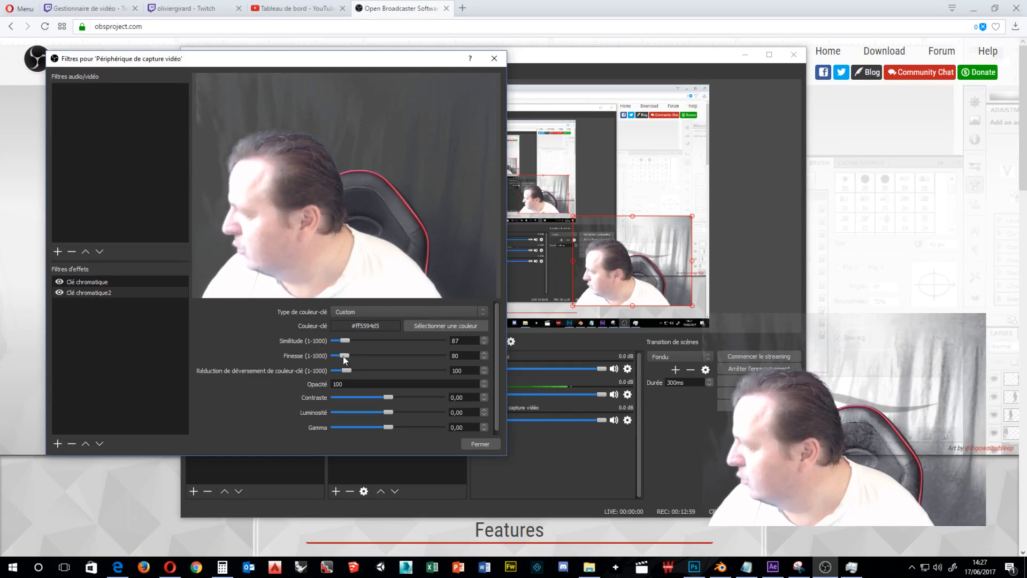
mouse_move(344, 357)
mouse_down()
mouse_move(358, 358)
mouse_move(342, 359)
mouse_up()
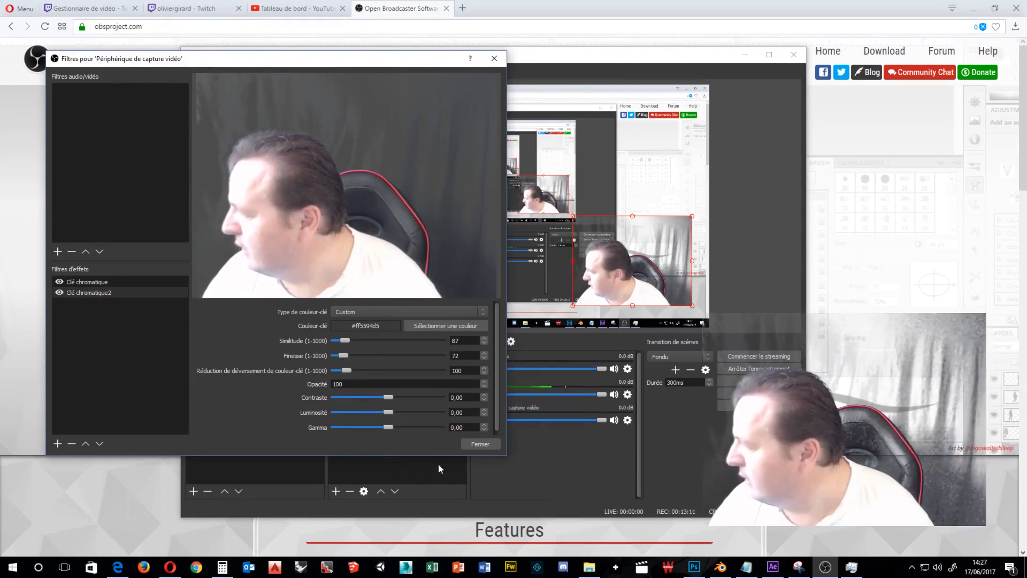
click(469, 444)
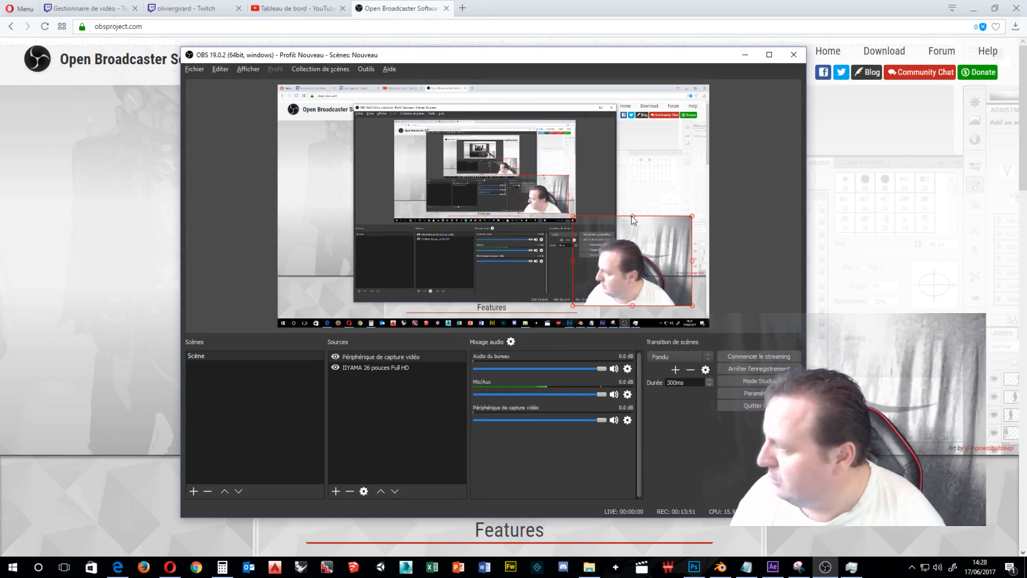
Crop the webcam image around the presenter and shrink it into the lower-right corner of the canvas.
drag(631, 217, 630, 237)
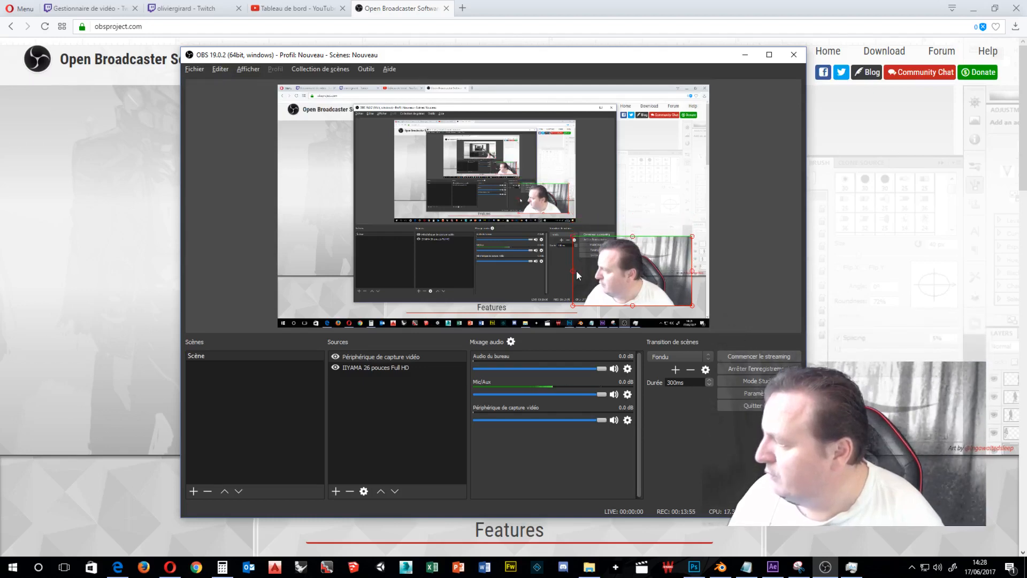
drag(572, 272, 587, 278)
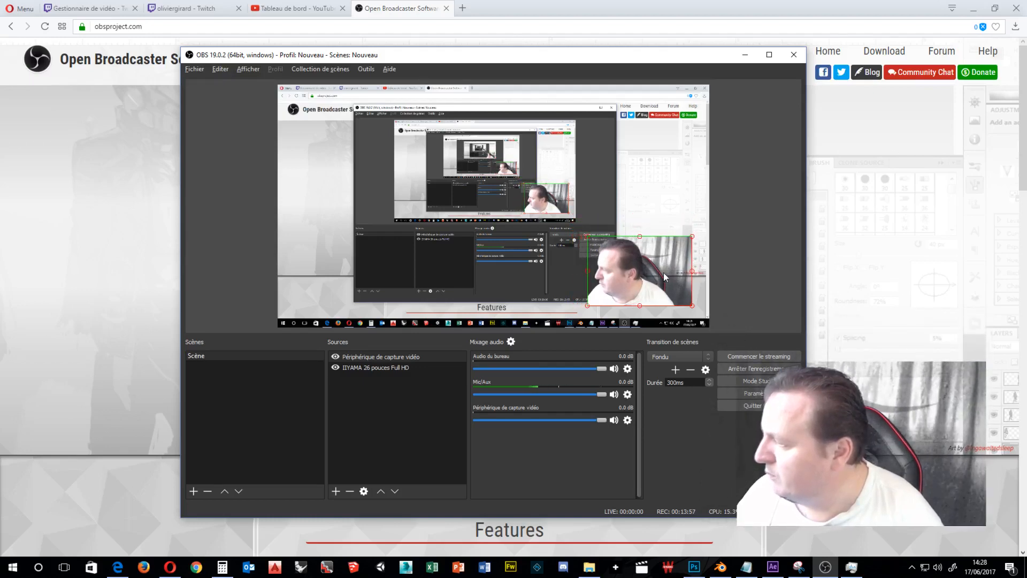
mouse_move(694, 273)
mouse_down()
mouse_move(667, 273)
mouse_move(691, 293)
mouse_up()
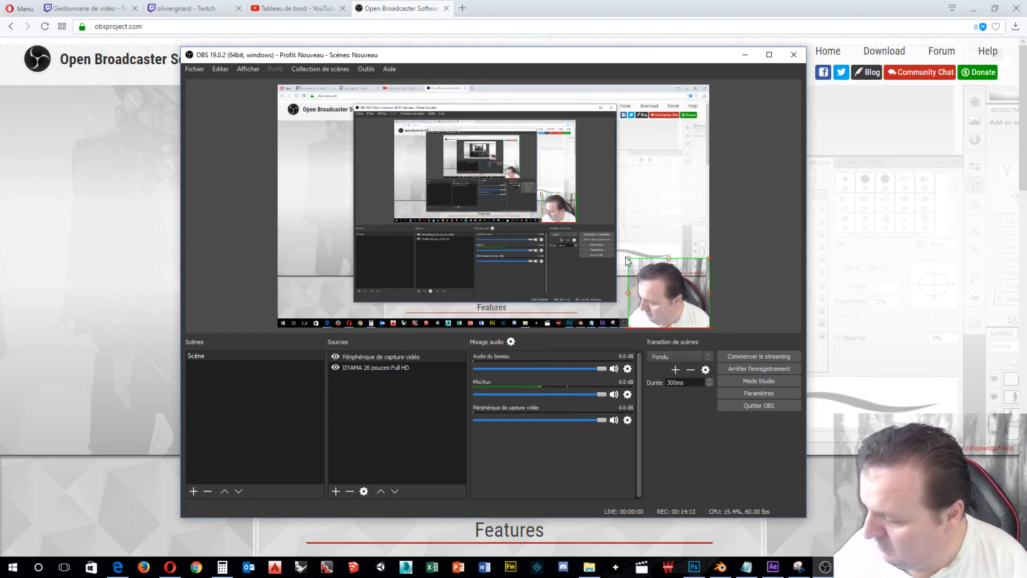
drag(627, 258, 601, 250)
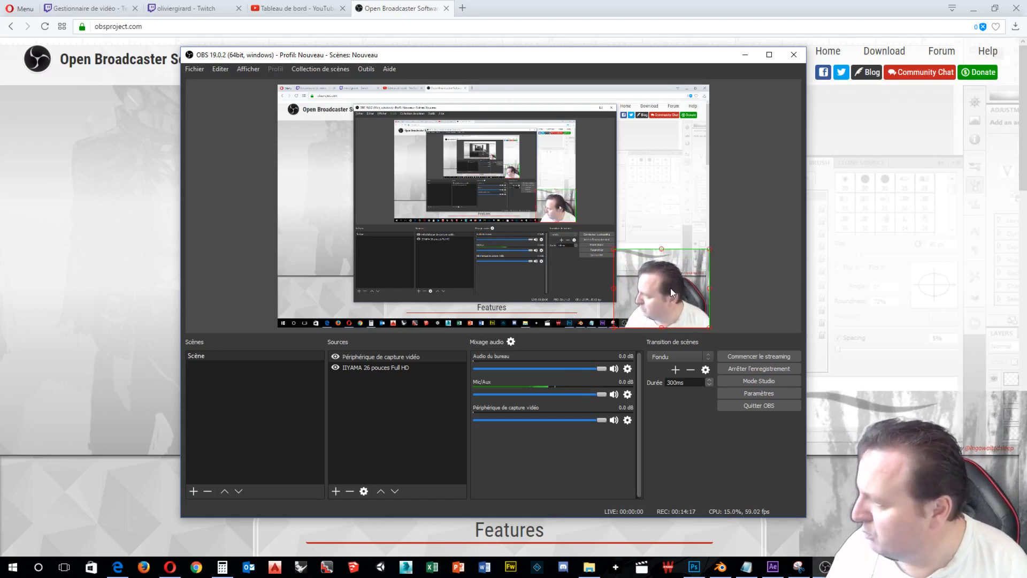
drag(614, 250, 663, 287)
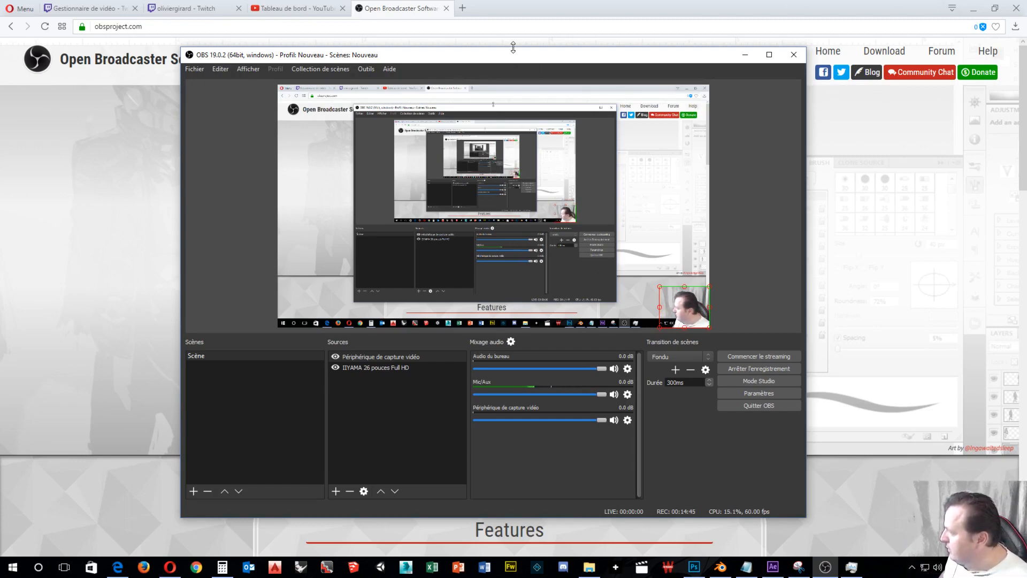
Shrink the OBS window and move it aside to uncover more of the browser page.
drag(518, 63, 475, 47)
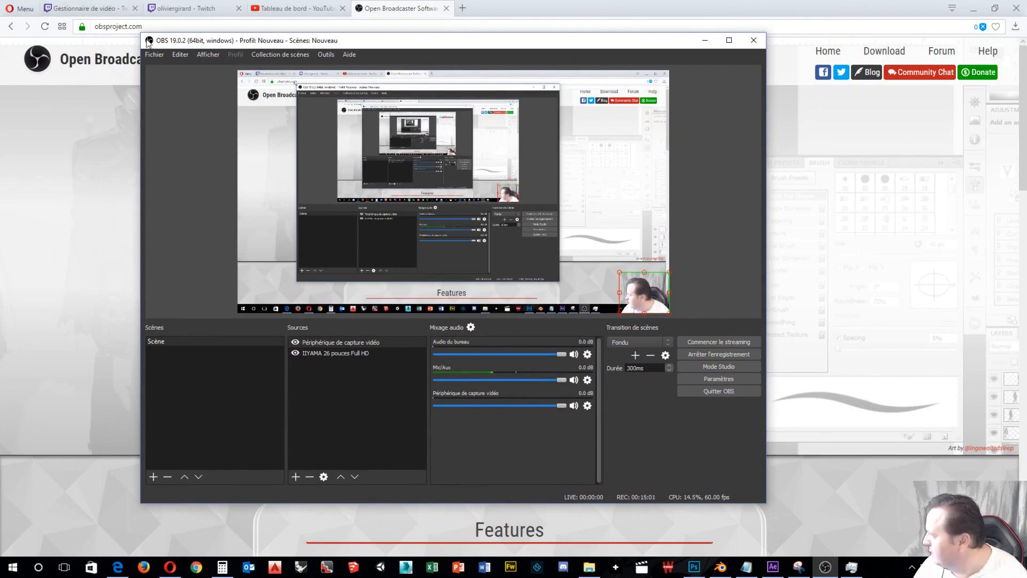
drag(140, 33, 303, 135)
drag(535, 148, 243, 108)
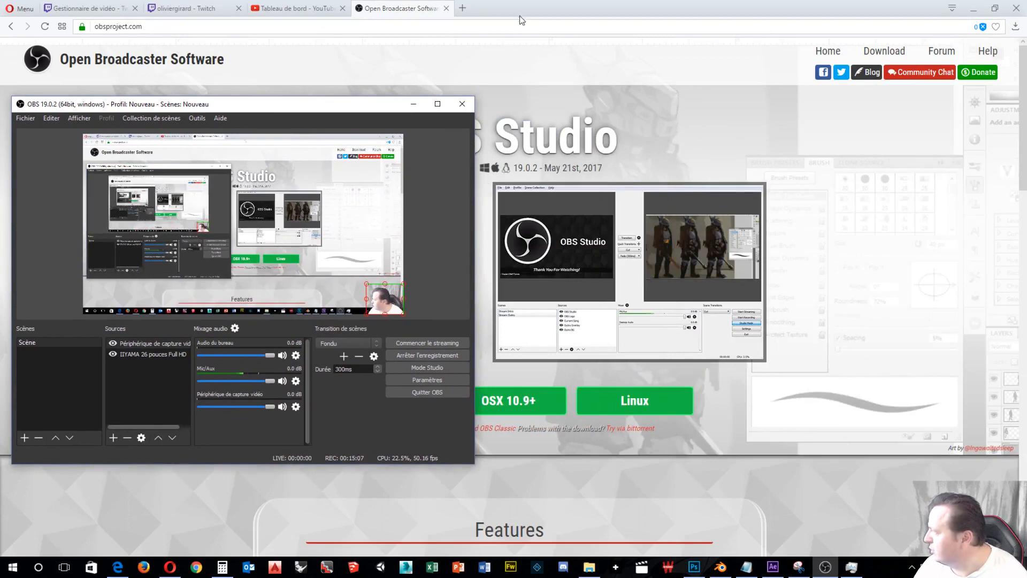
Search the web in a new browser tab for the subscriber counter's developer by name, following the suggested spelling.
click(463, 11)
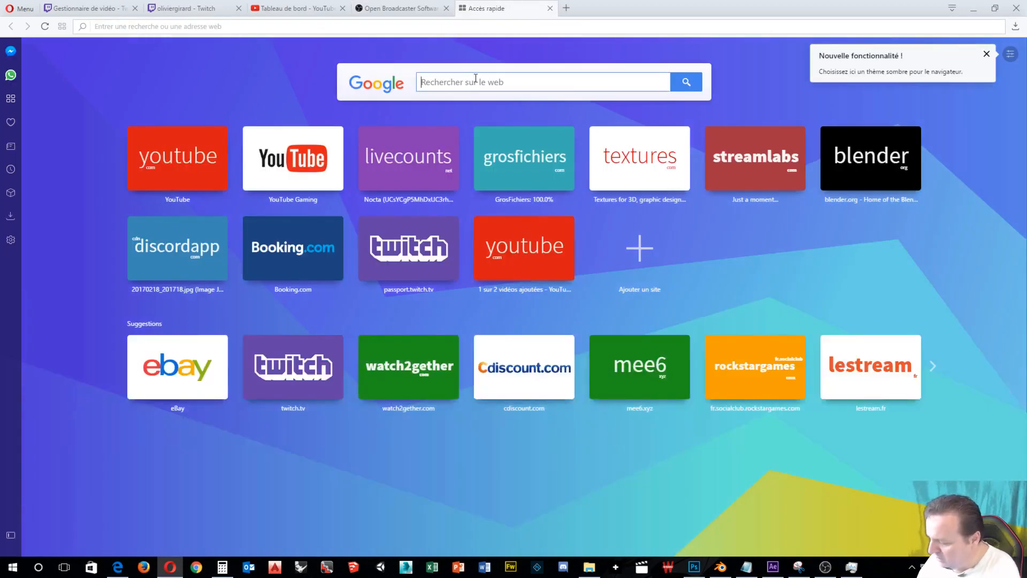
text(asha)
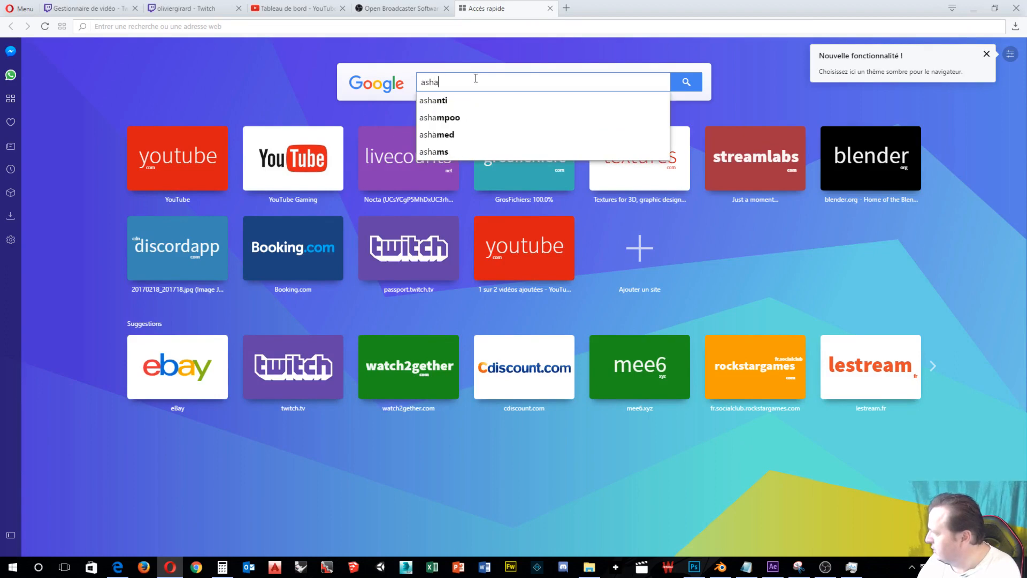
text(ckmitt)
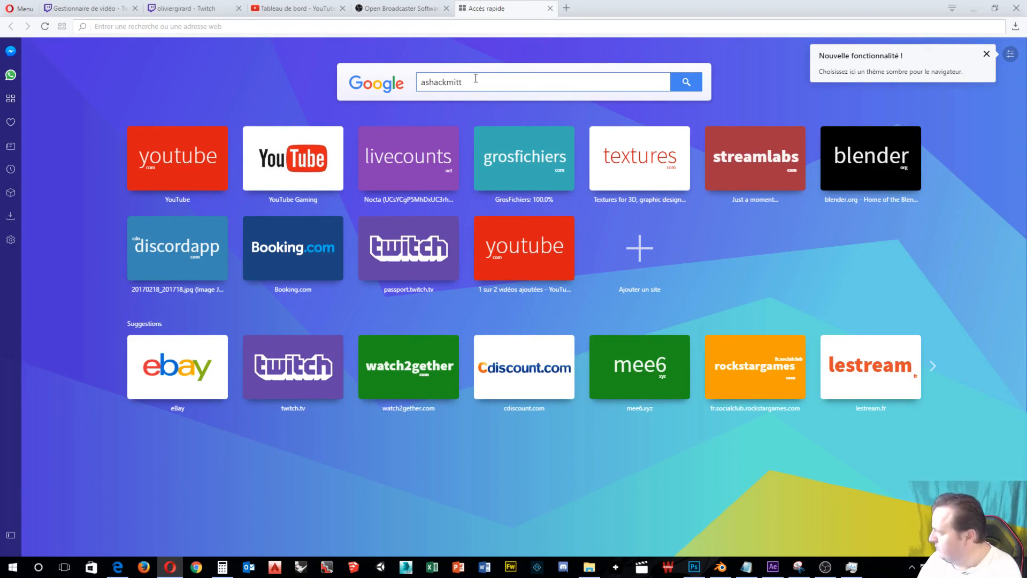
text(al)
key(Return)
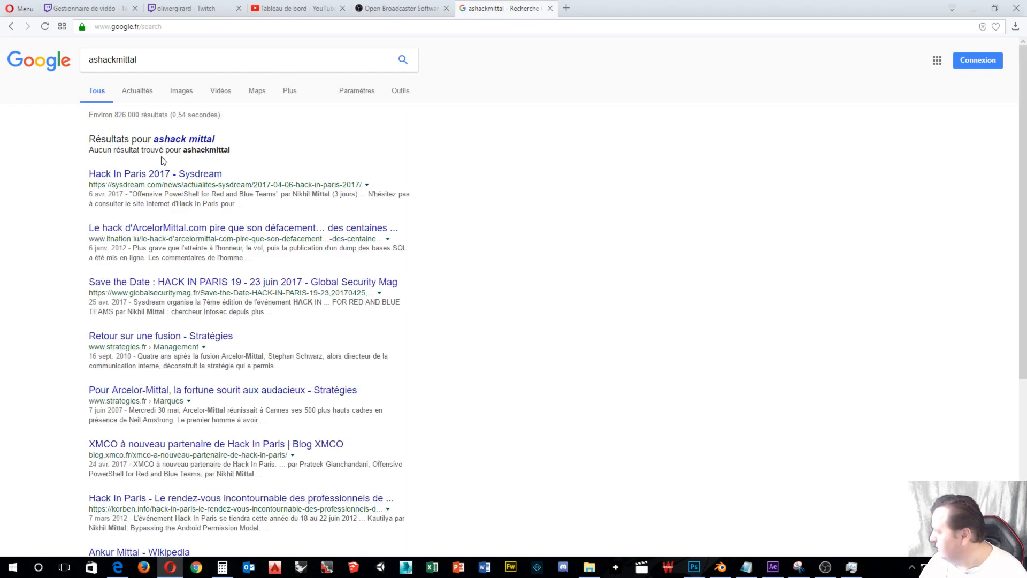
click(203, 140)
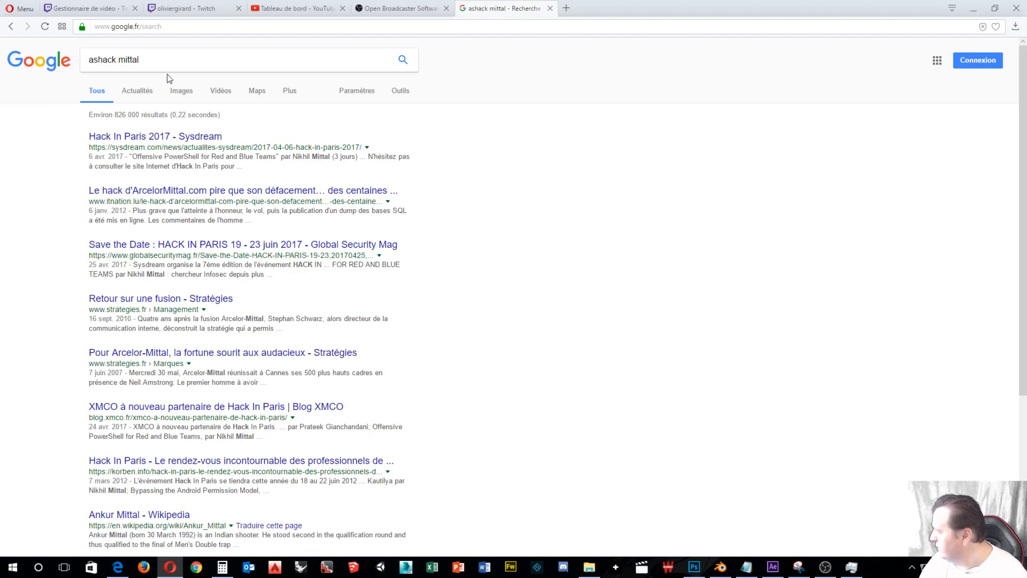
Search for "compteur youtube" and open the Realtime Live YouTube Subscriber Count result.
triple_click(165, 59)
text(compteur)
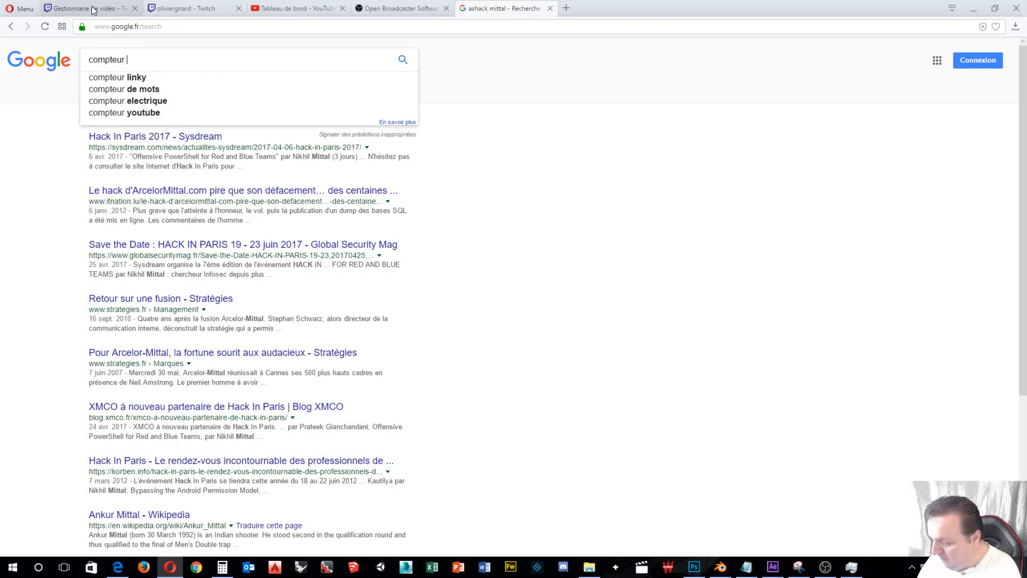
text( yout)
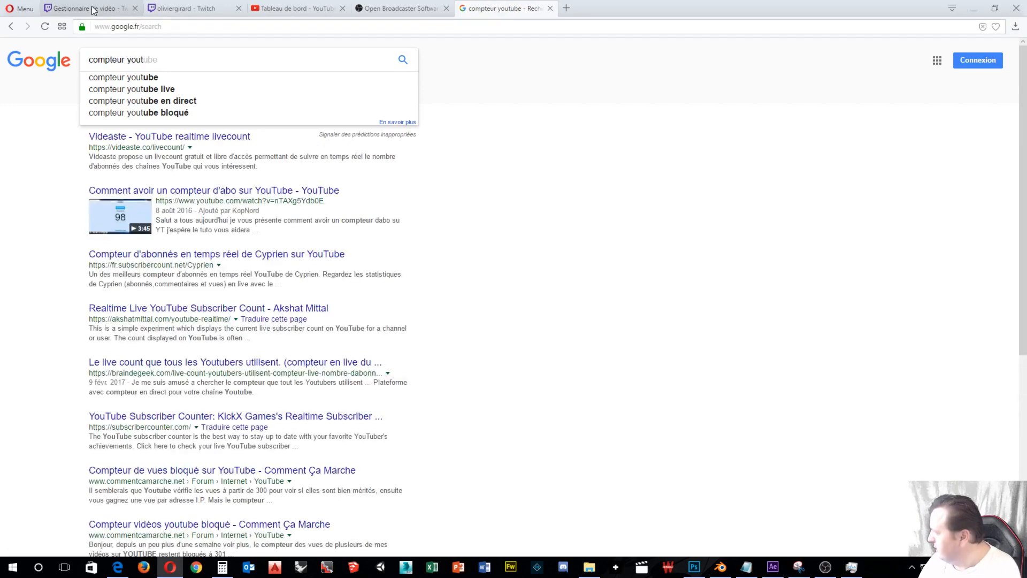
text(ube)
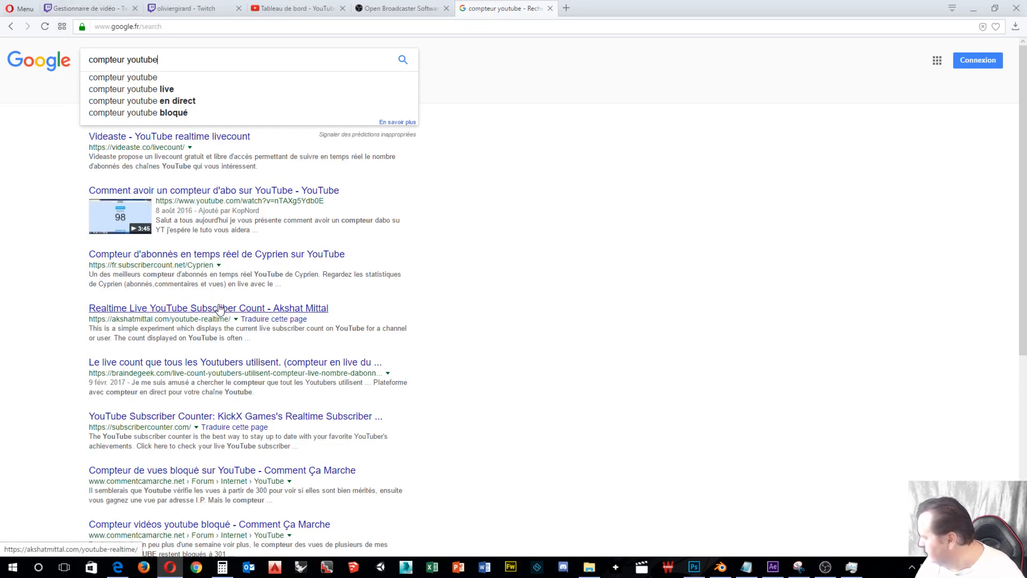
click(152, 314)
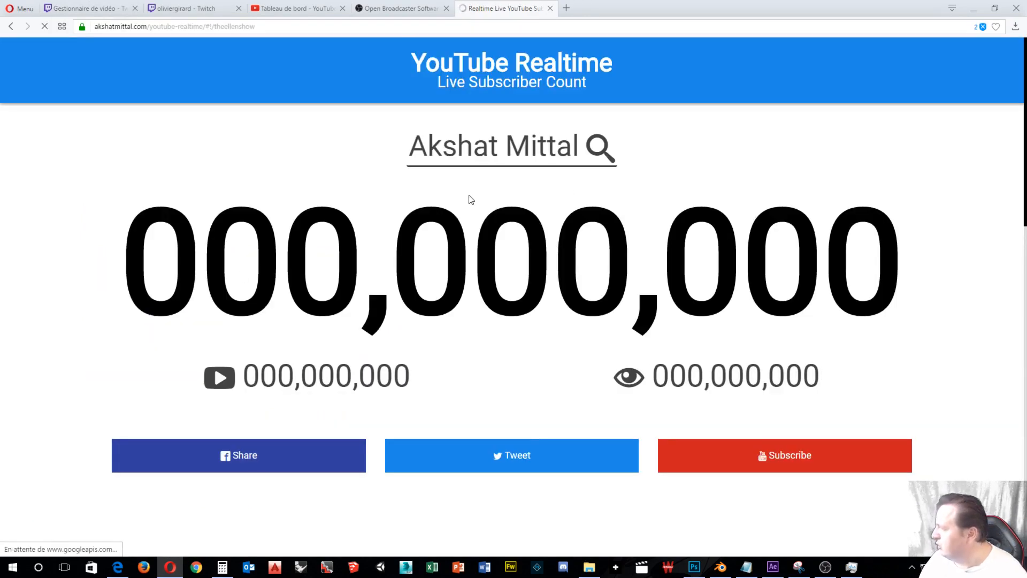
Change the counter's tracked user by entering the channel owner's full name.
click(488, 145)
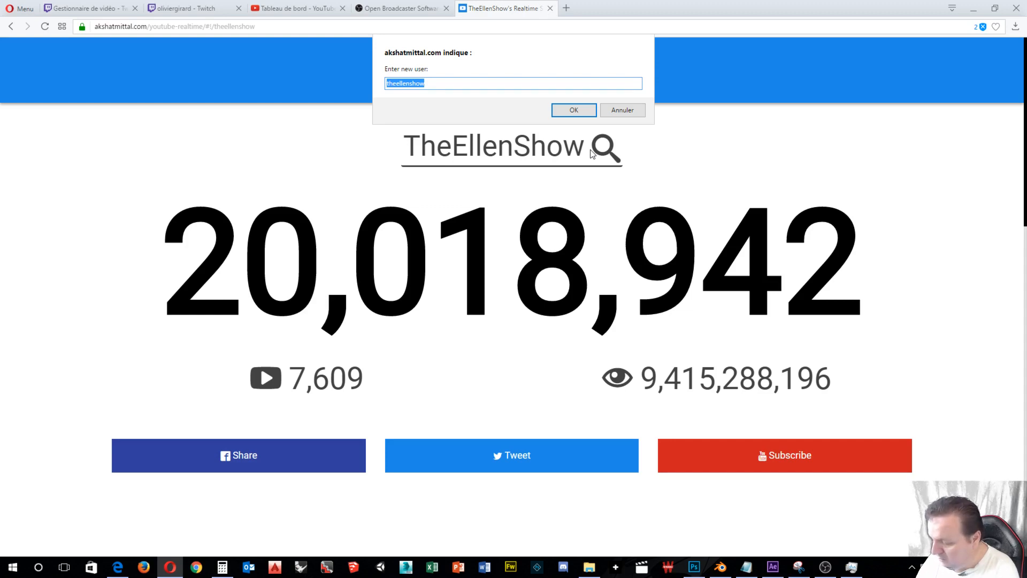
text(olivier girard)
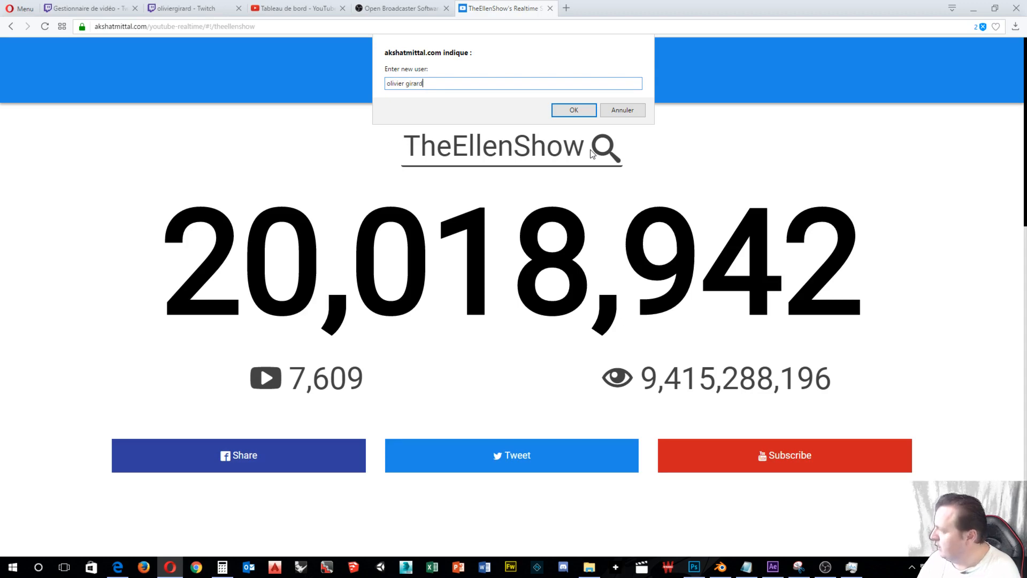
click(566, 114)
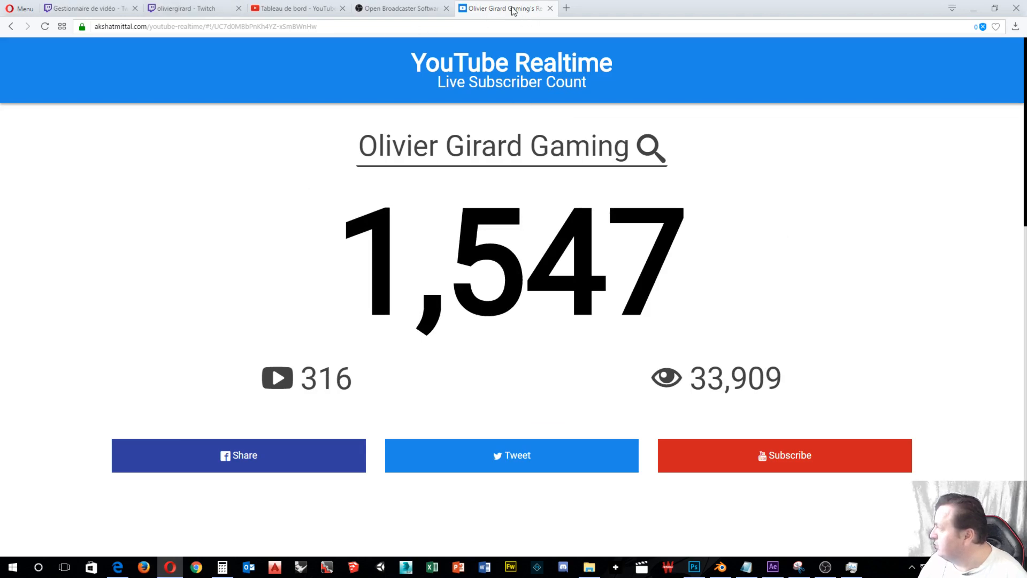
Copy the channel link from the YouTube dashboard and enter it as the new user in the realtime subscriber counter.
click(285, 9)
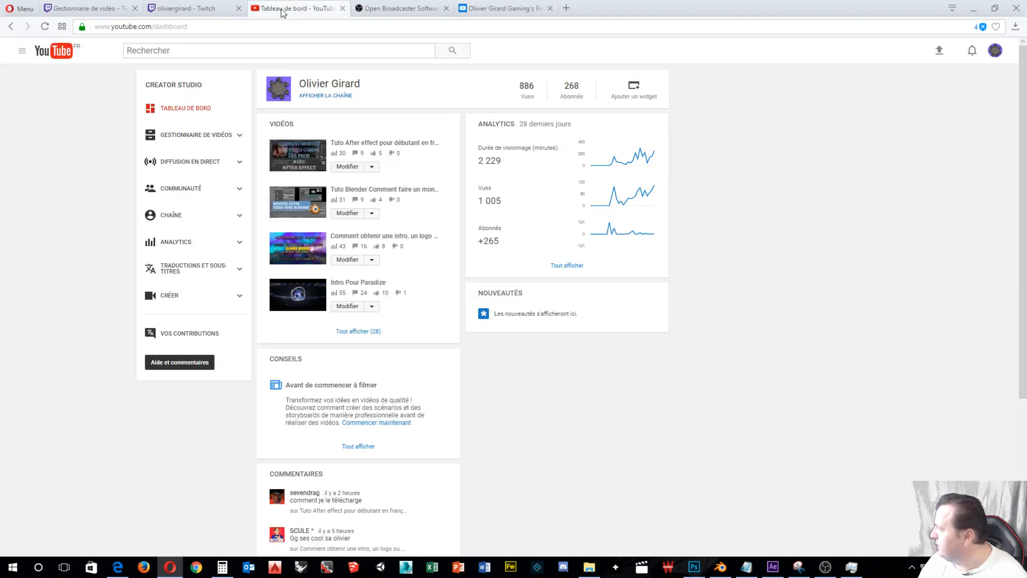
right_click(320, 98)
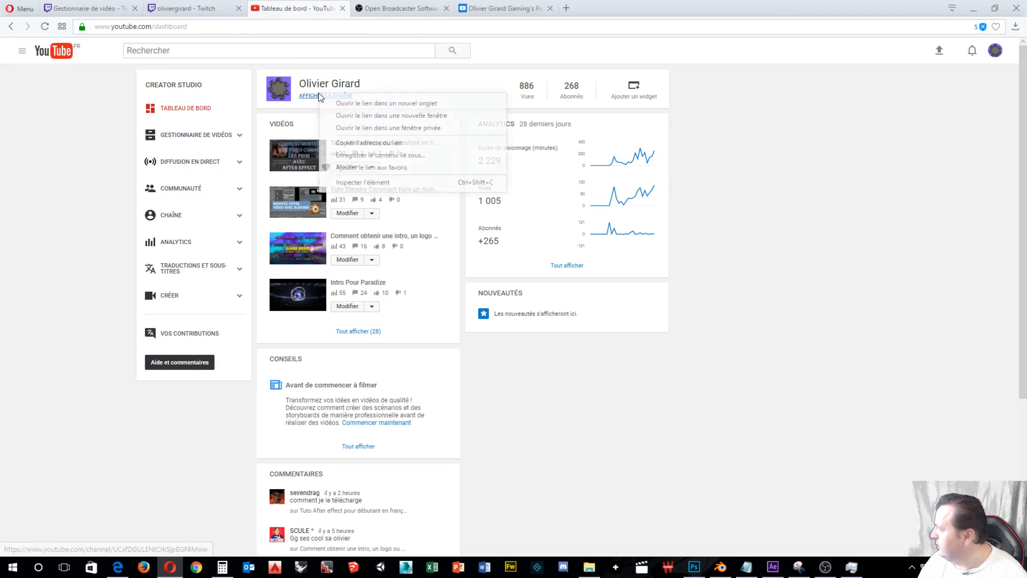
click(365, 143)
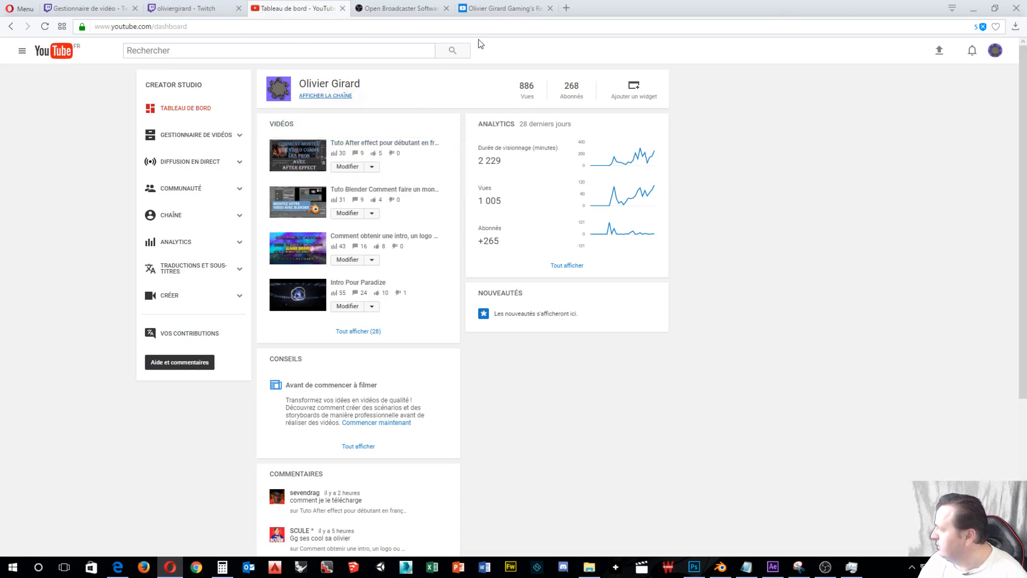
click(512, 10)
click(512, 142)
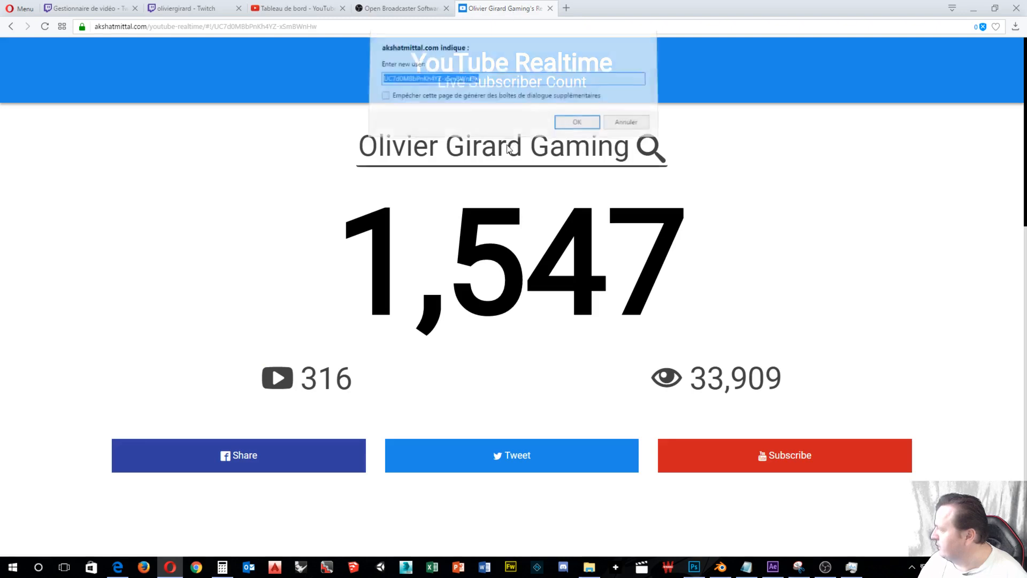
right_click(450, 86)
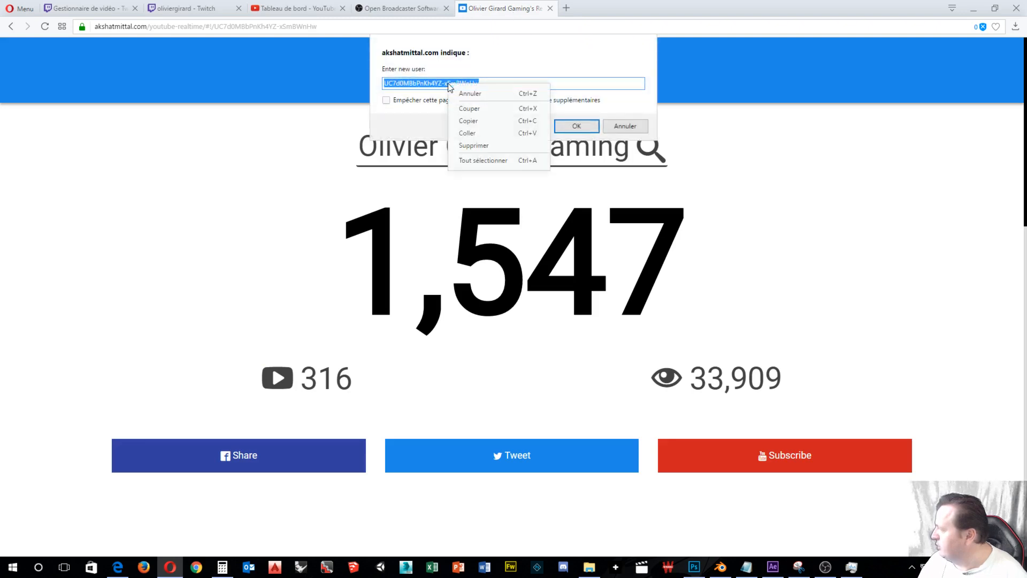
click(460, 133)
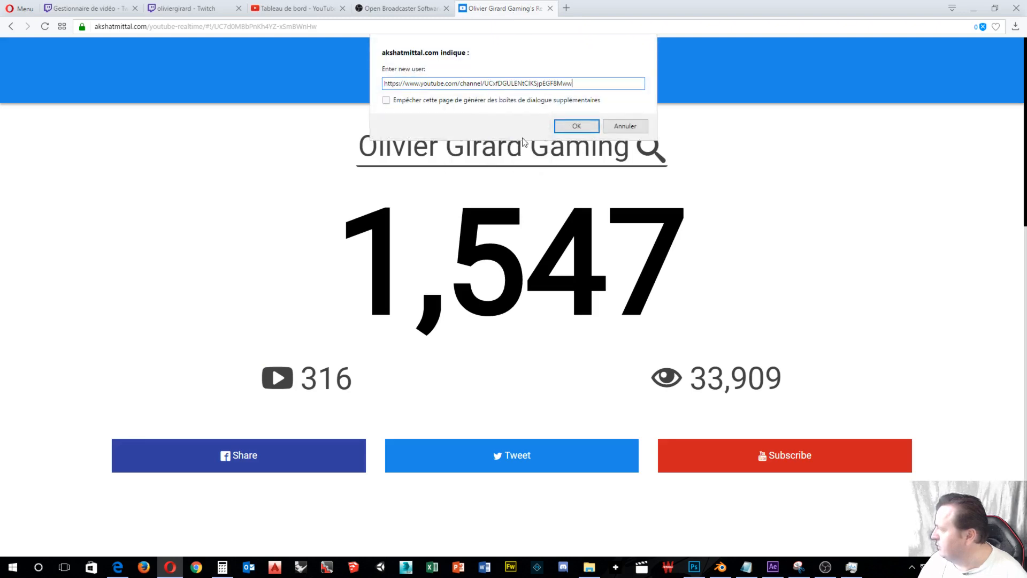
click(572, 128)
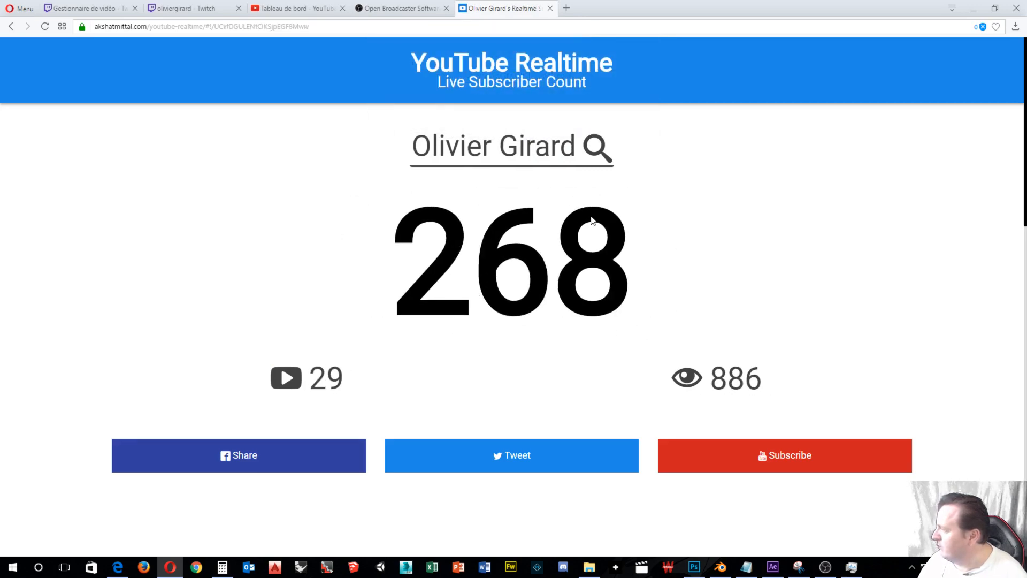
Copy the web address of the YouTube Realtime subscriber counter page.
click(331, 26)
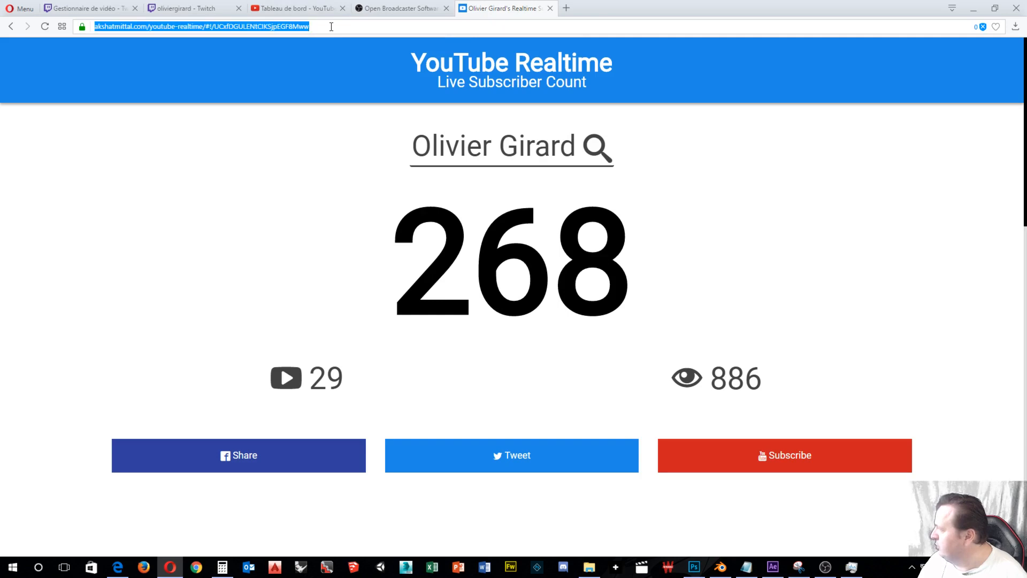
right_click(270, 29)
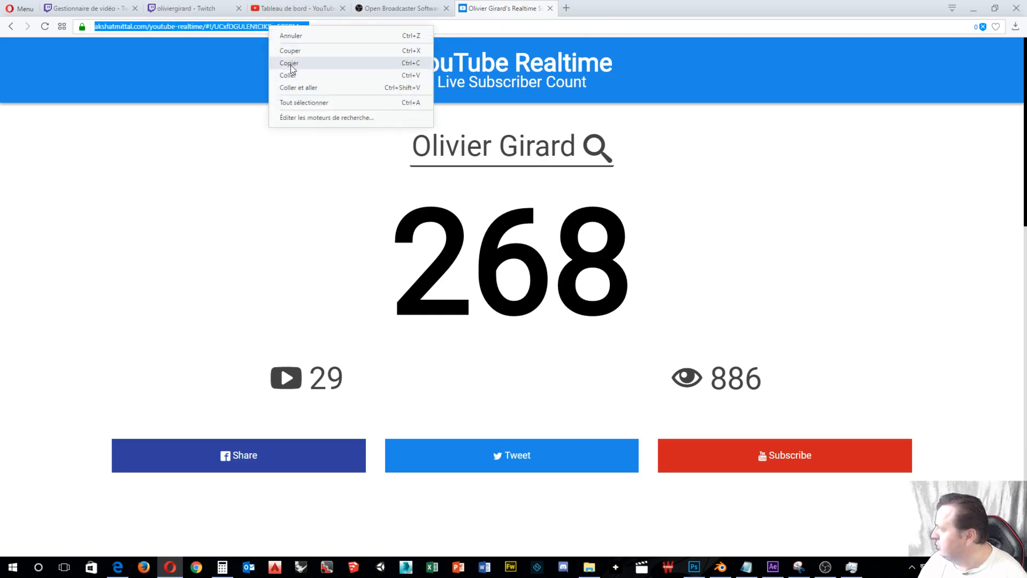
click(291, 64)
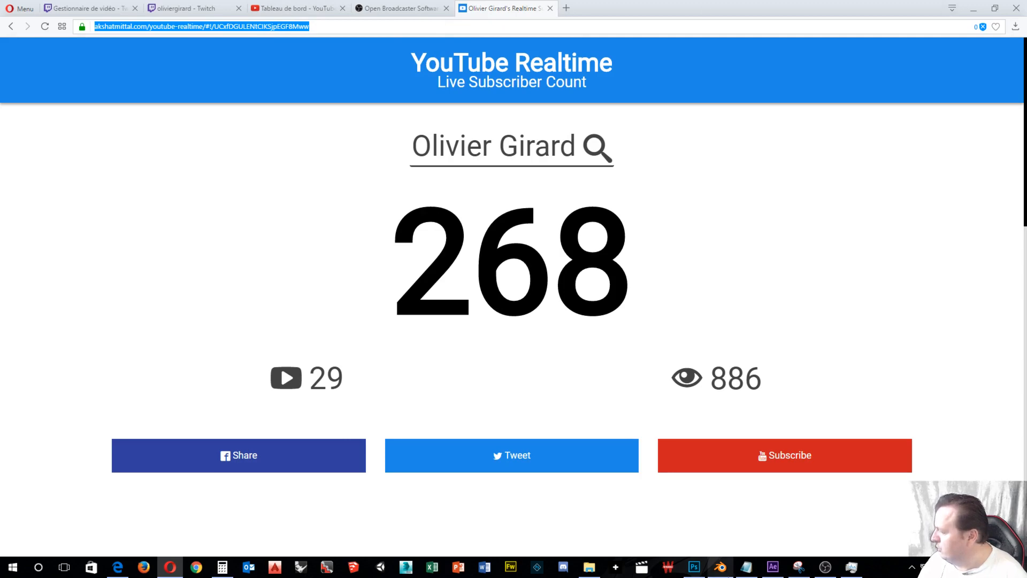
Switch to OBS and add a new BrowserSource to the scene, keeping the default source name.
click(821, 570)
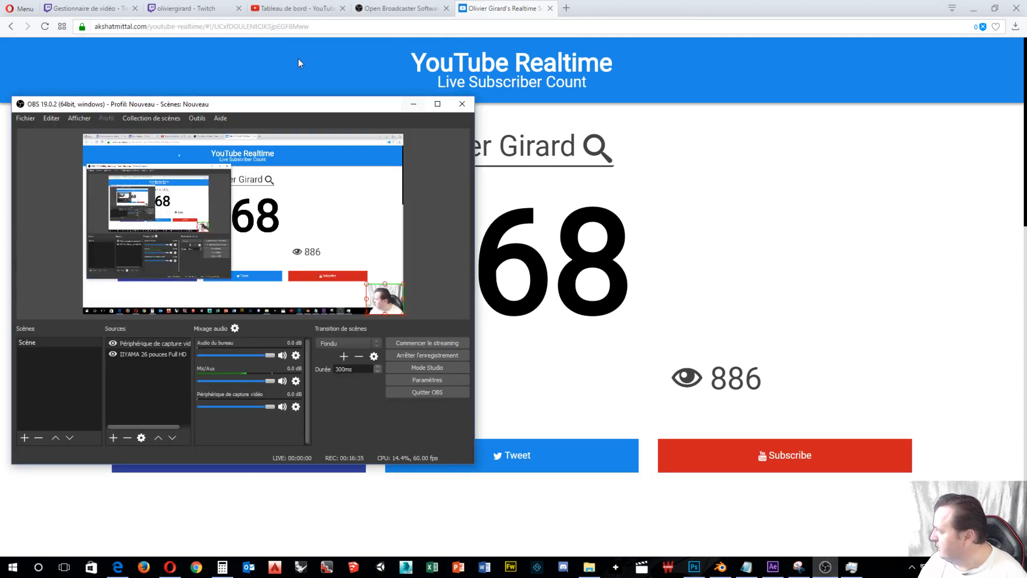
drag(250, 110, 607, 27)
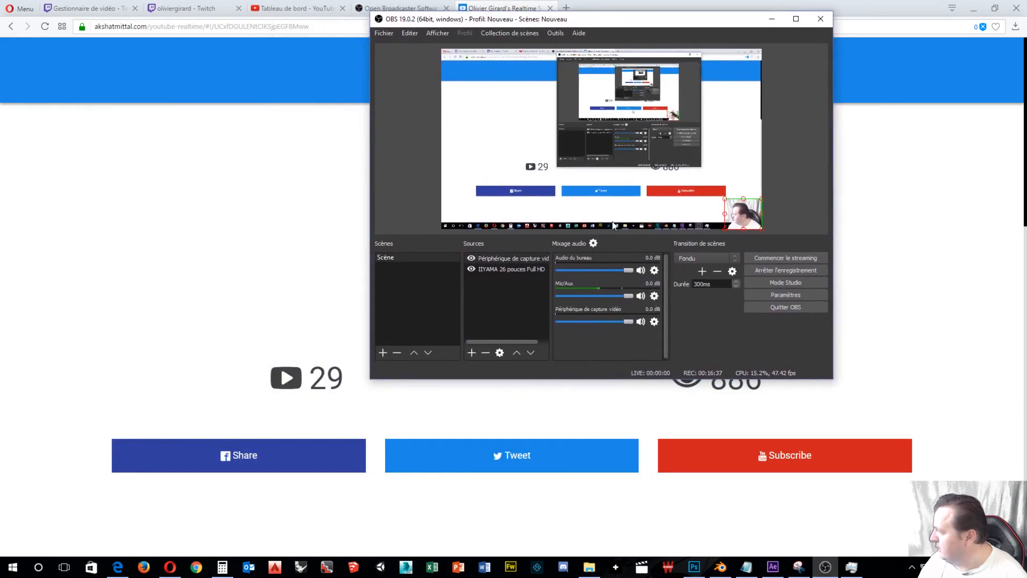
click(470, 352)
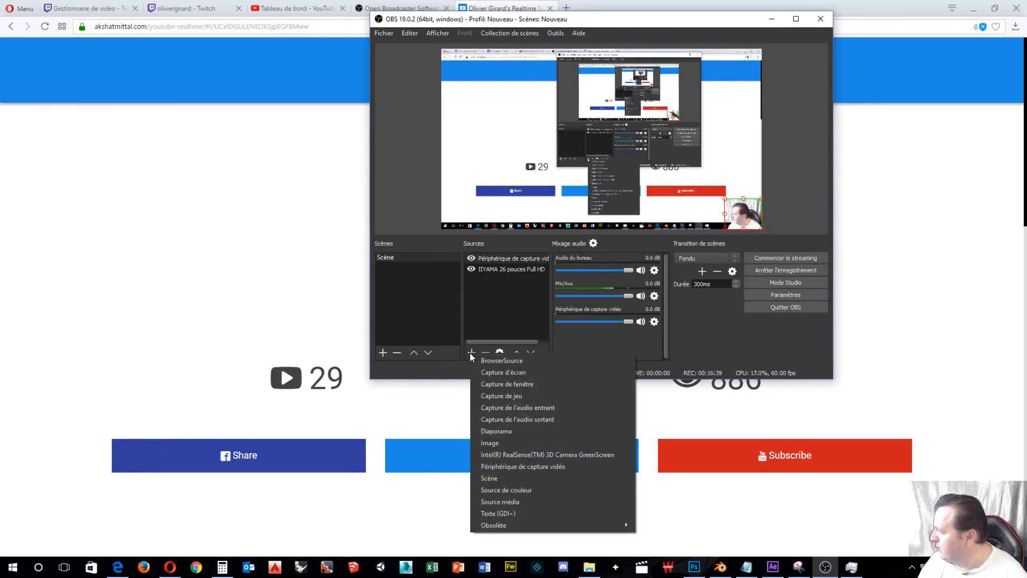
click(489, 362)
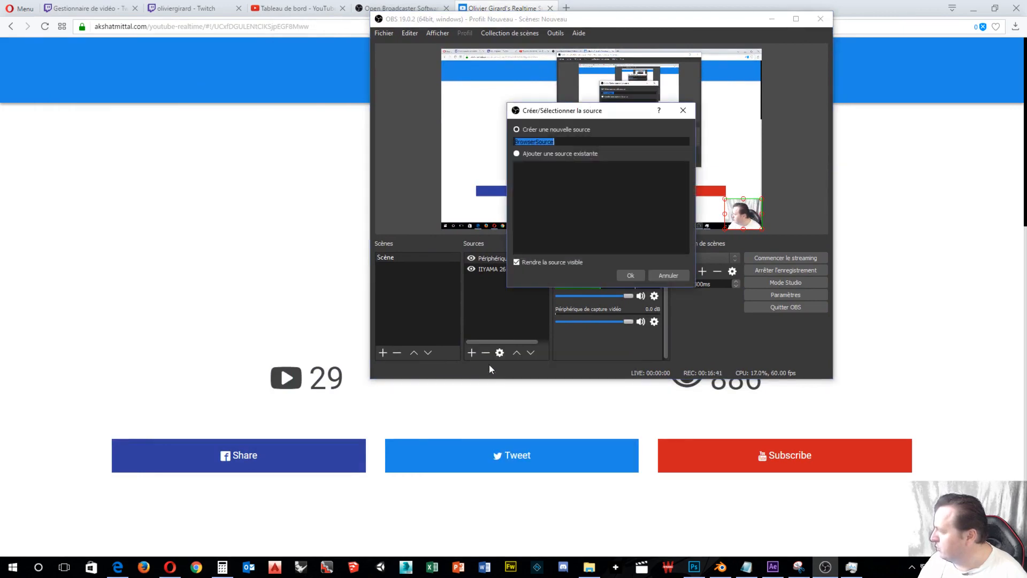
click(625, 275)
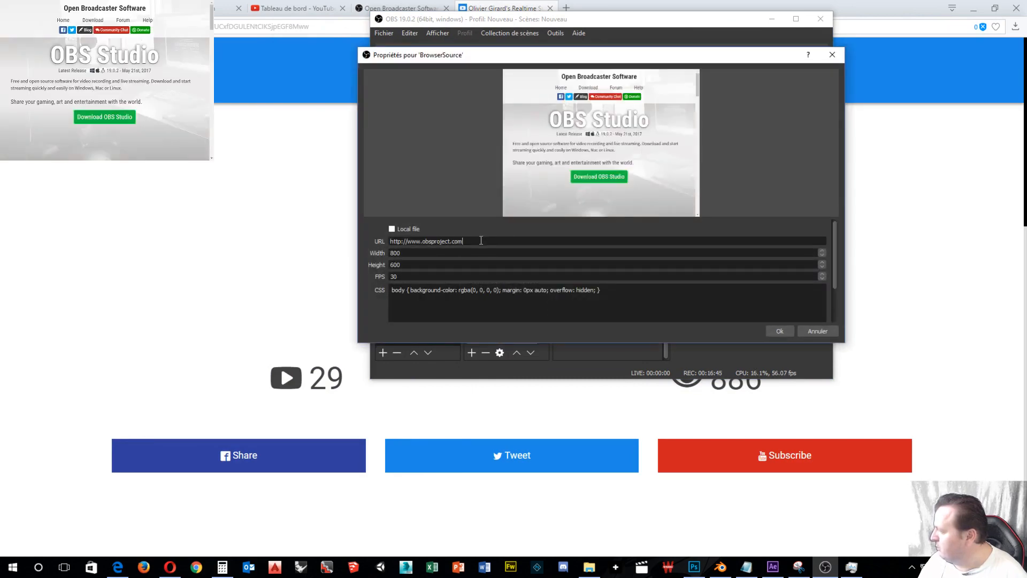
Replace the browser source's URL with the copied akshatmittal.com/youtube-realtime counter address and accept the properties.
drag(464, 241, 392, 240)
right_click(394, 241)
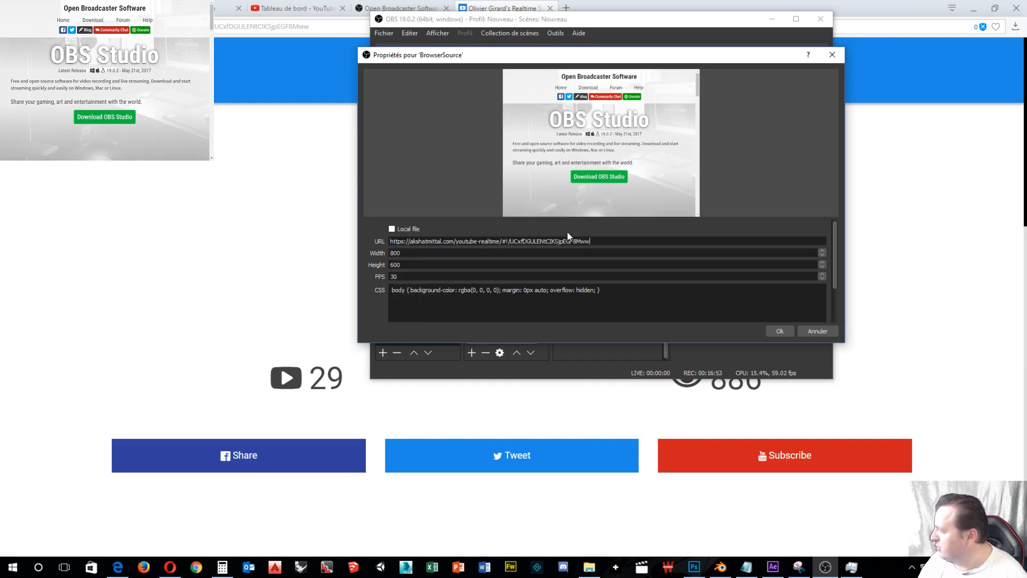
click(779, 331)
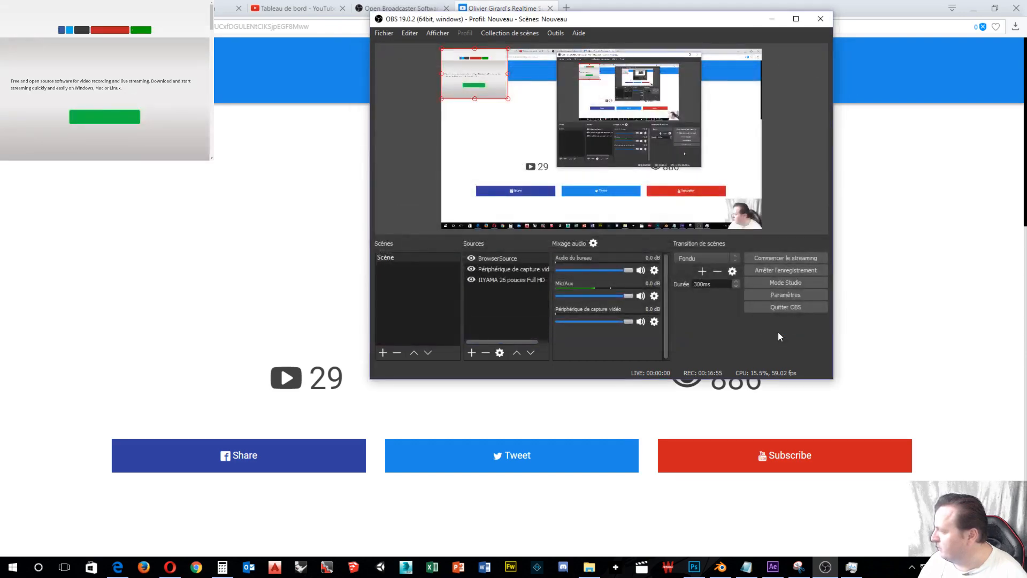
Shrink the counter overlay, crop it to the channel name and subscriber number, and place it directly above the webcam image.
drag(491, 89, 742, 186)
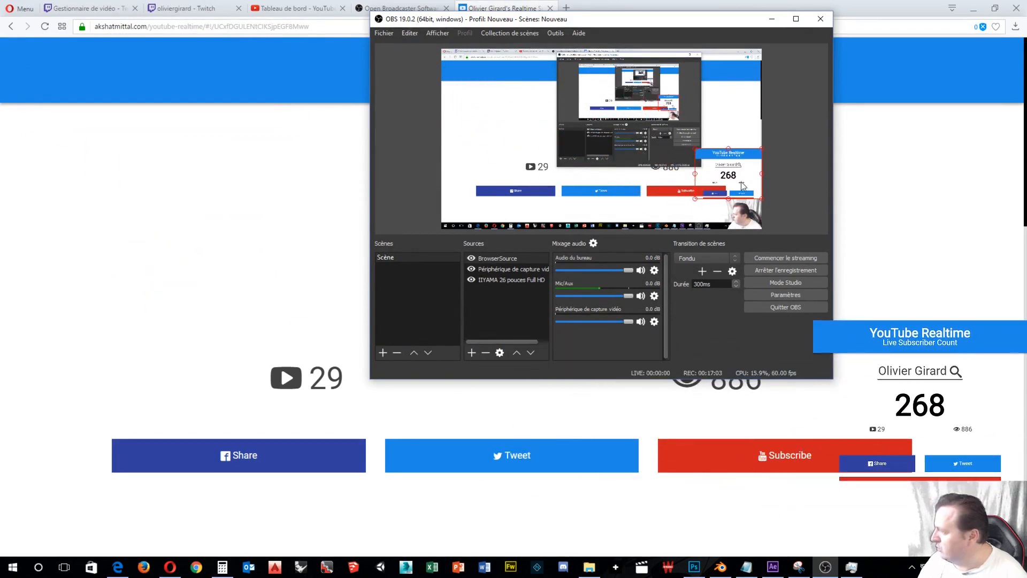
drag(696, 151, 741, 163)
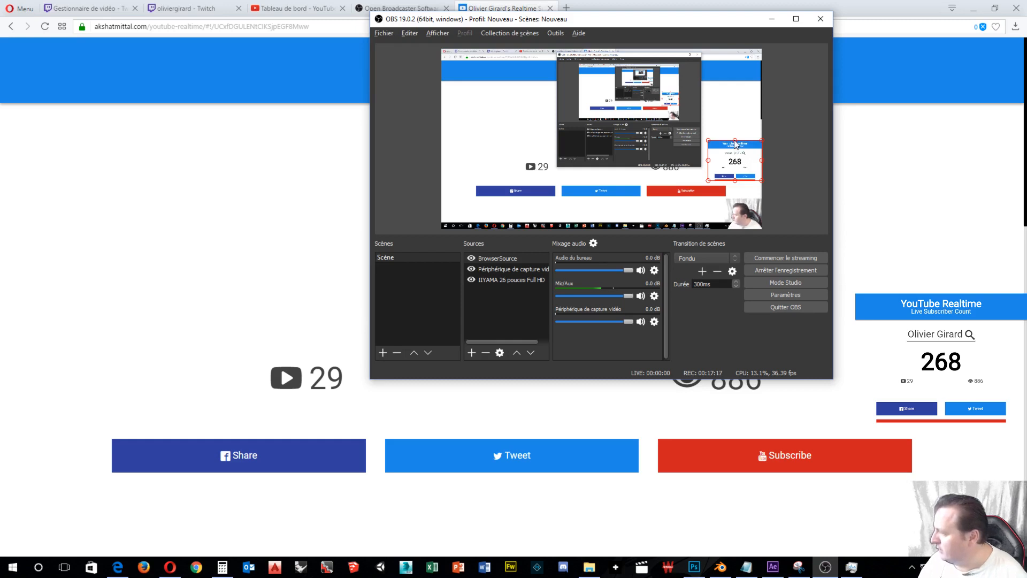
drag(735, 143, 741, 193)
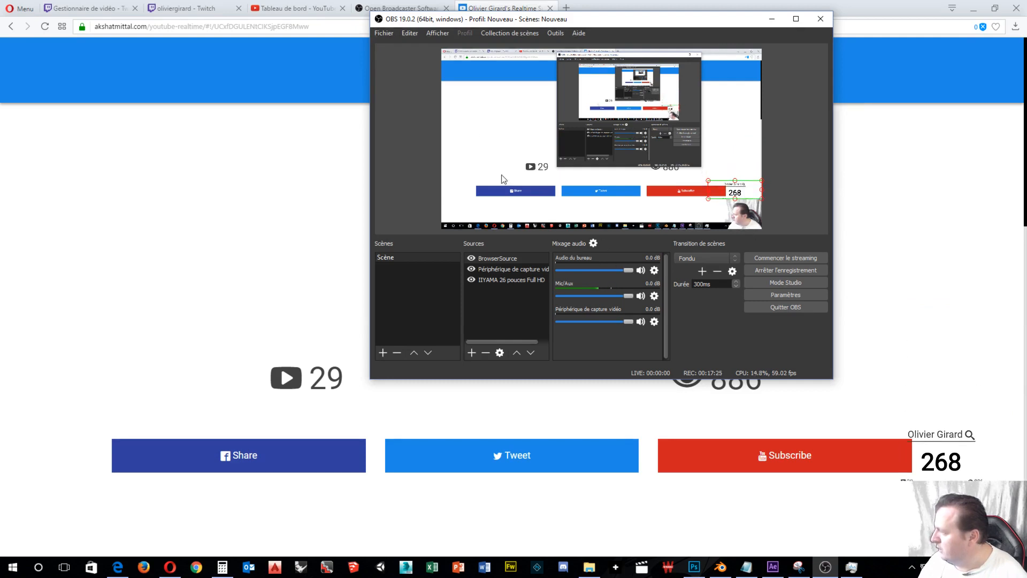
click(503, 179)
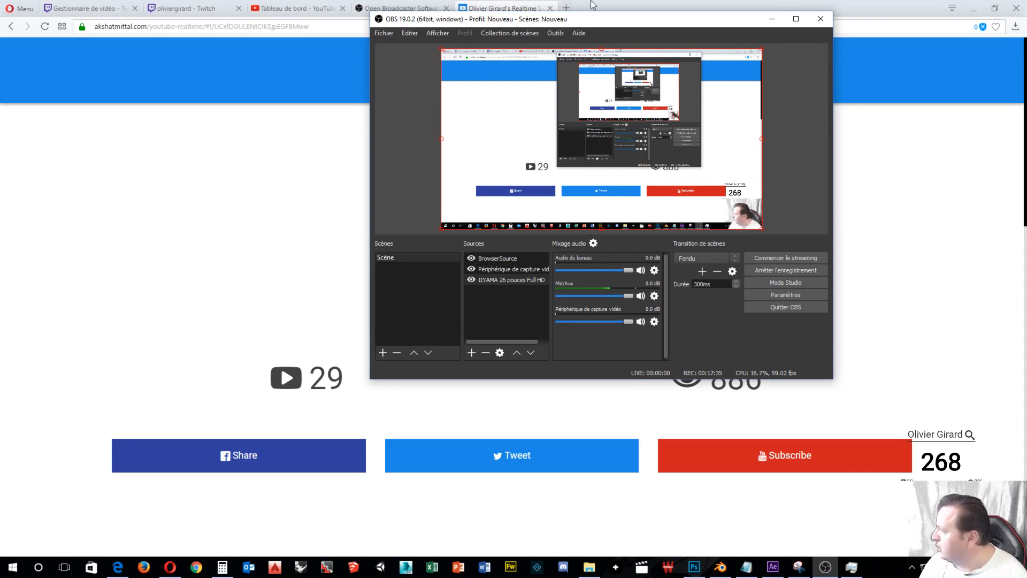
drag(623, 23, 349, 124)
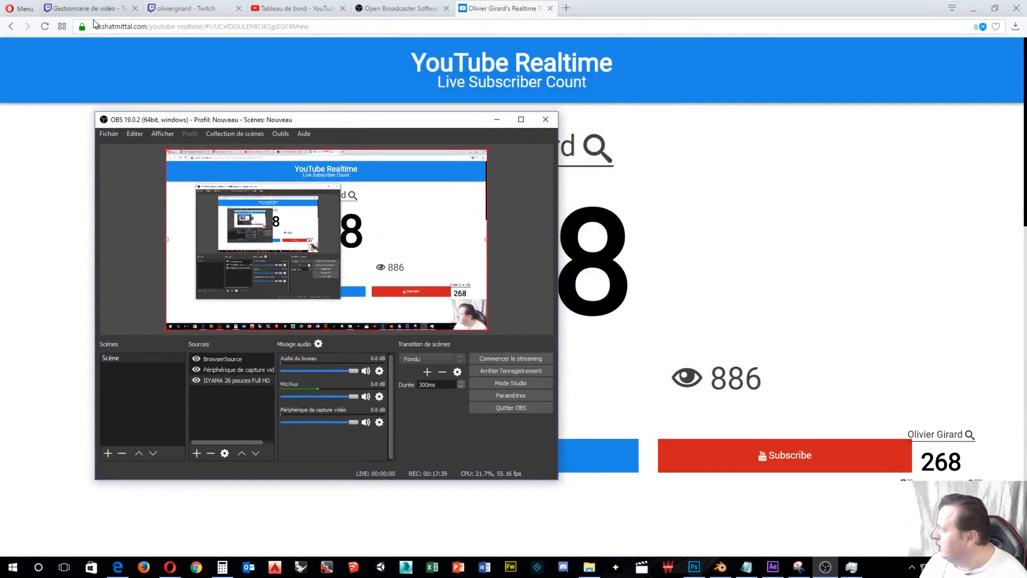
Search for "livecounts" in a new browser tab and open the Livecounts: Live Subscriber Count result.
click(563, 12)
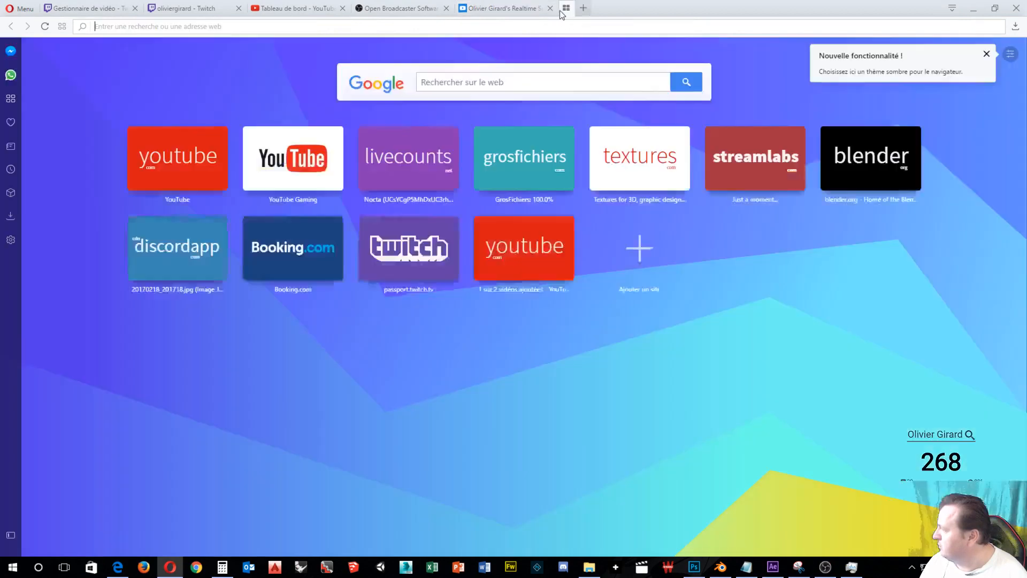
click(439, 86)
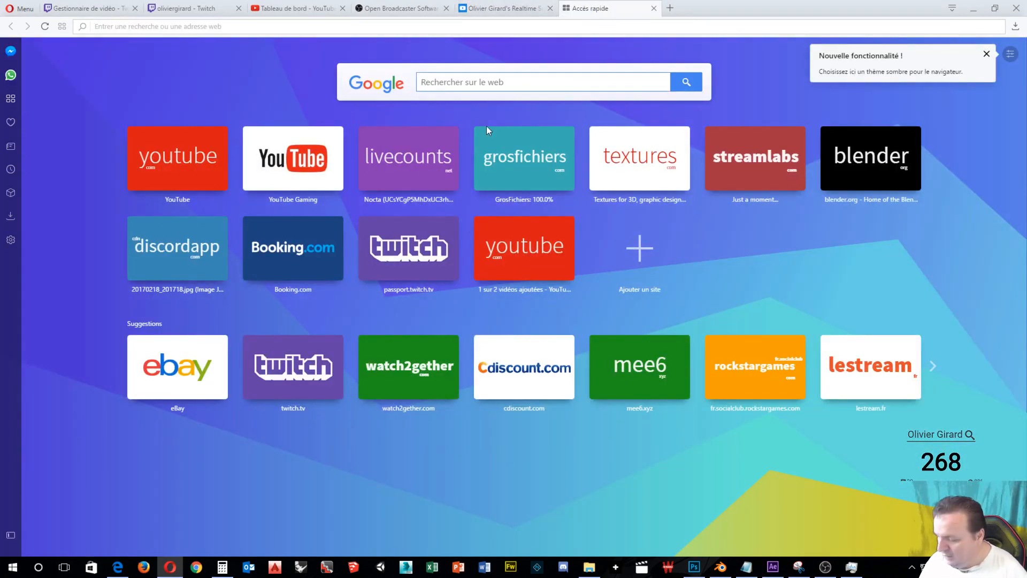
text(livec)
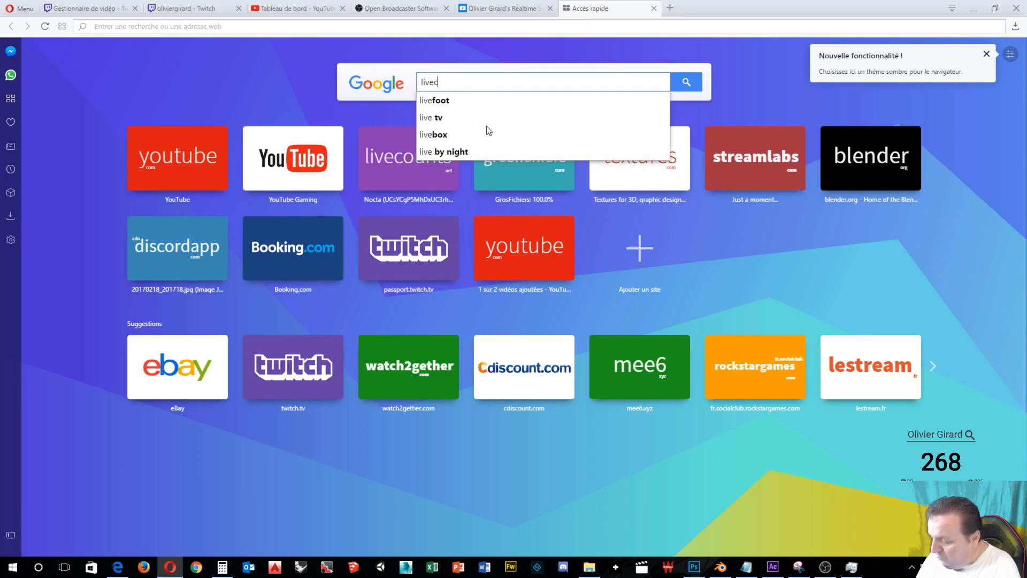
text(ount)
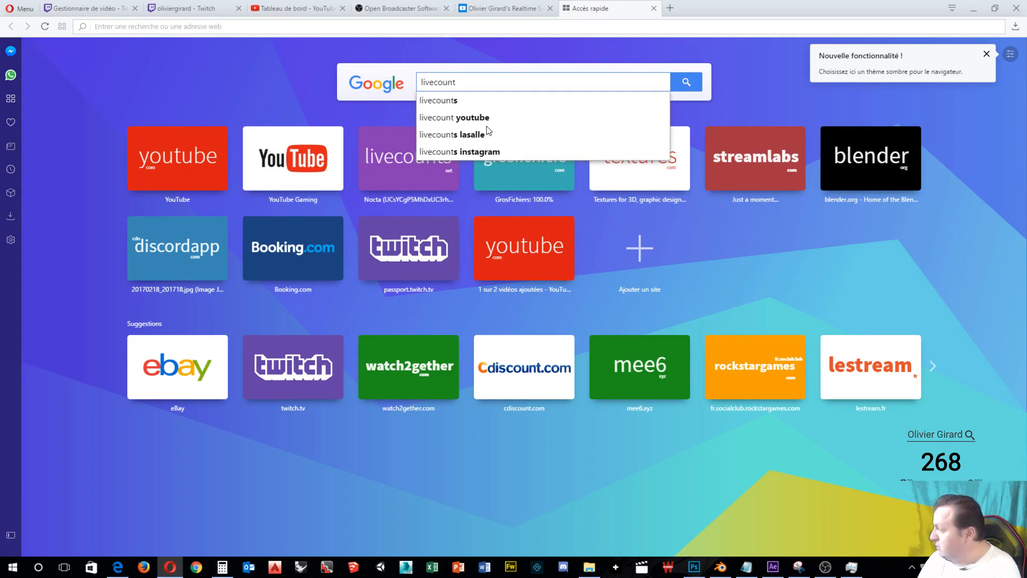
text(s)
key(Return)
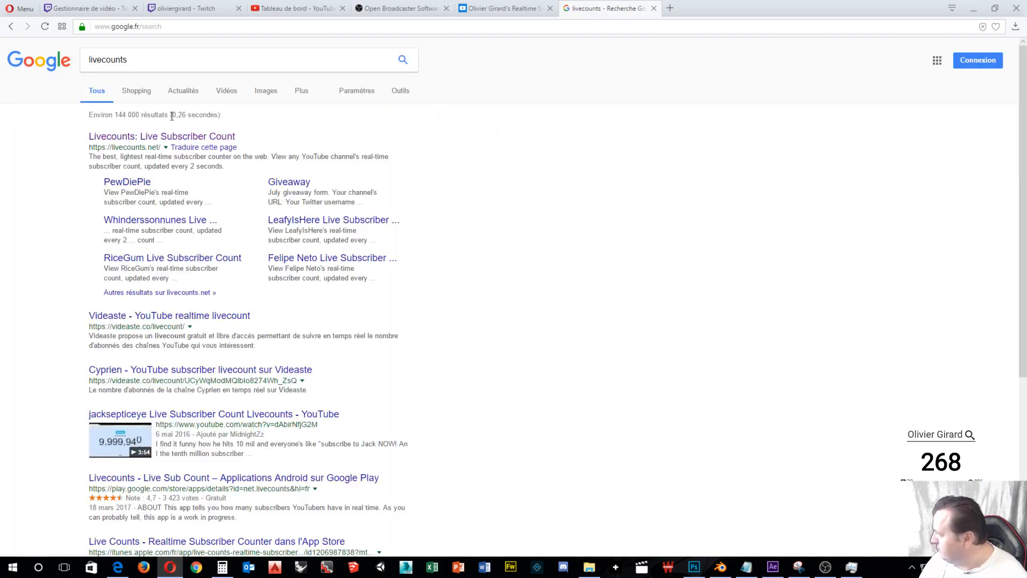
click(162, 136)
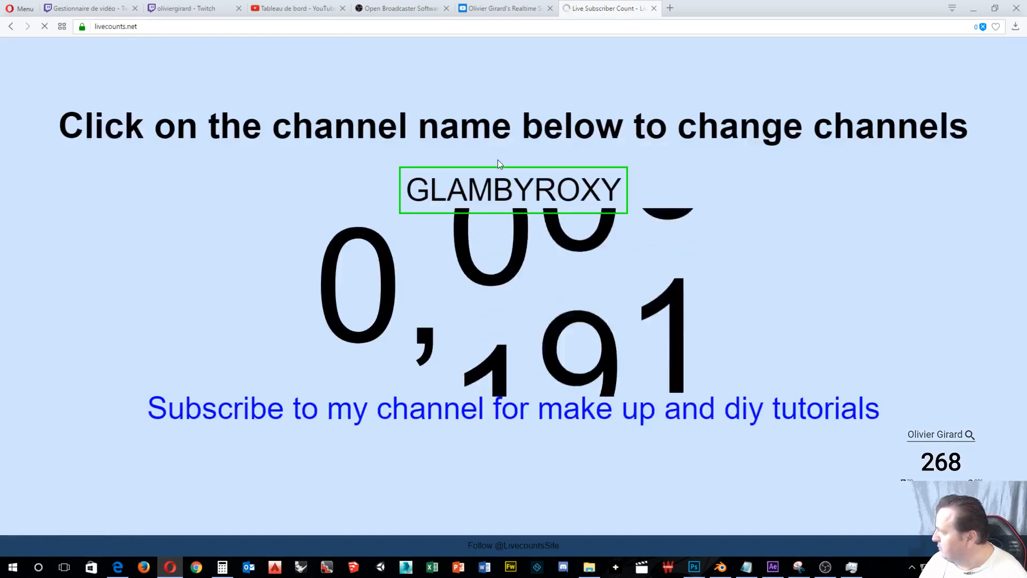
Change the Livecounts channel to "cyprien" and copy the address of its counter page.
click(511, 200)
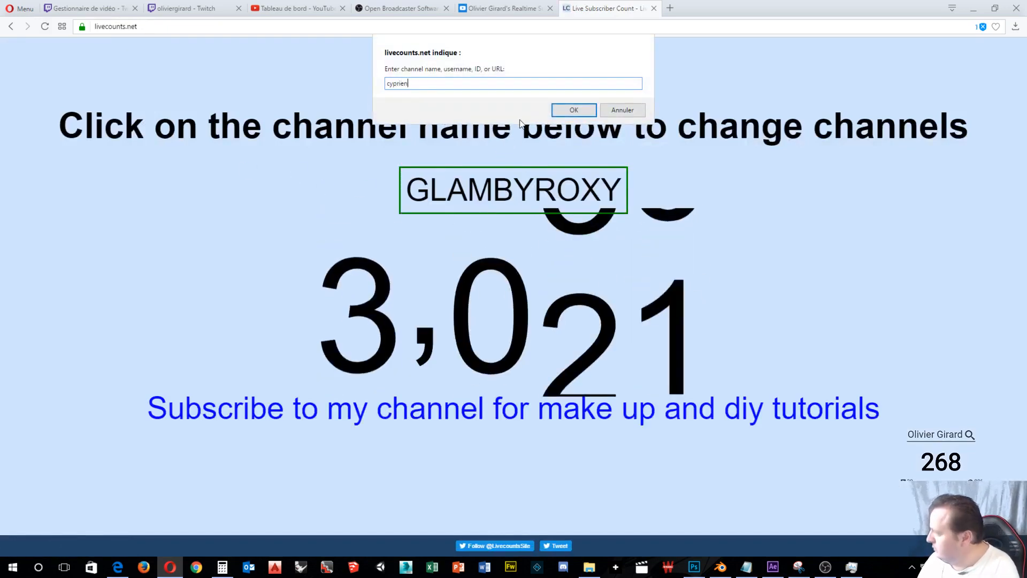
key(Return)
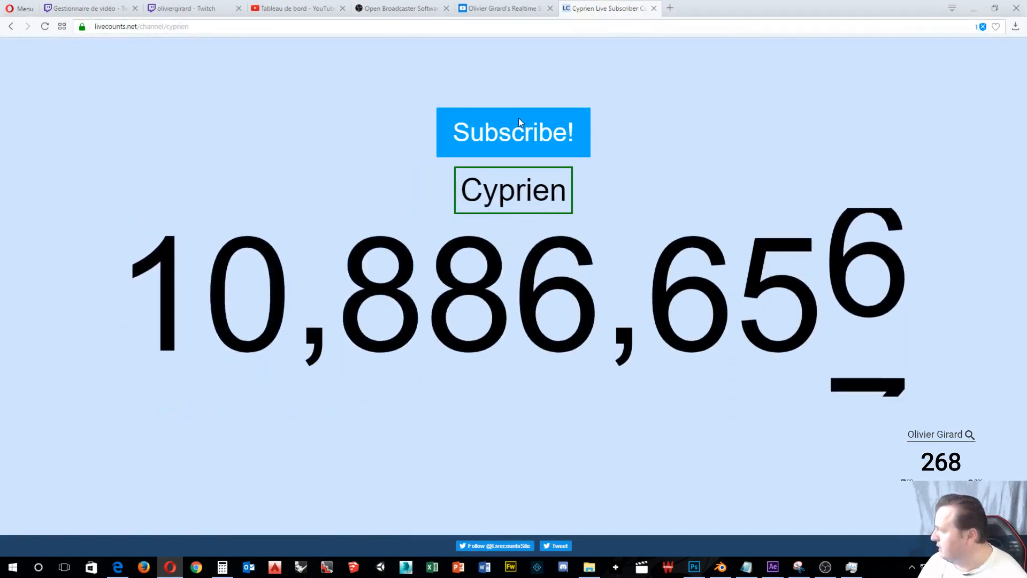
click(164, 30)
key(ctrl+c)
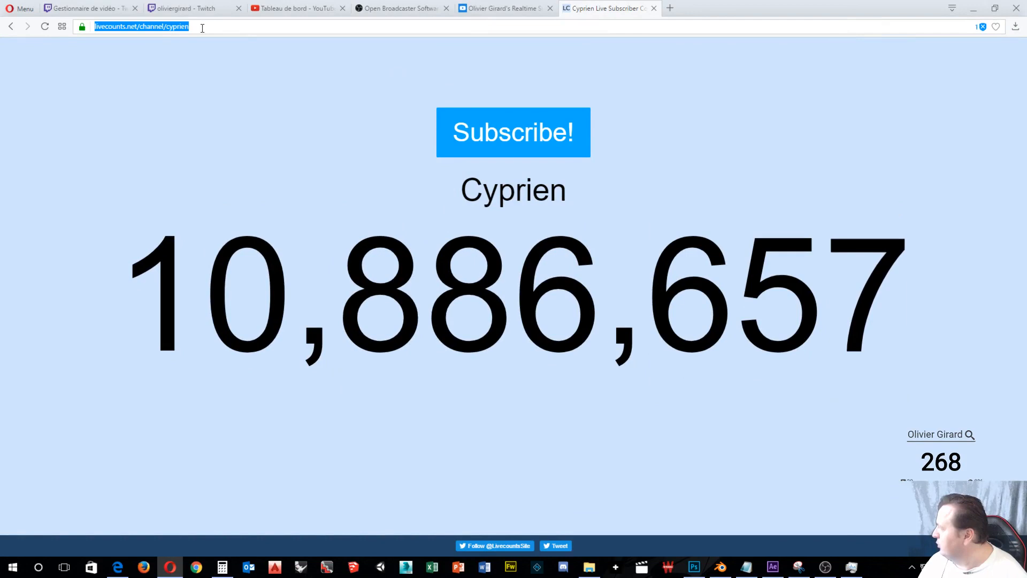
right_click(164, 30)
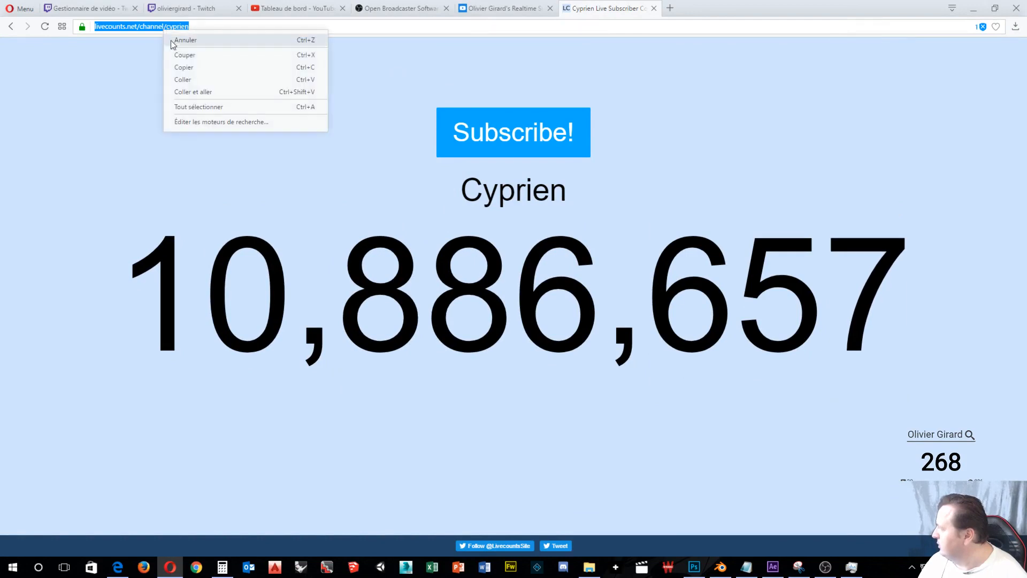
click(182, 79)
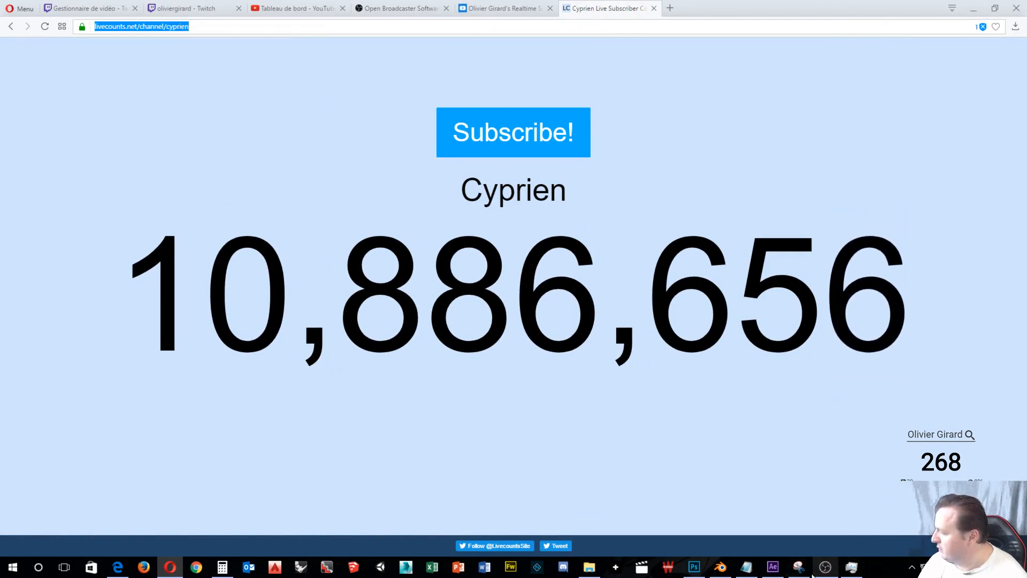
Switch to OBS and add a new BrowserSource named "Compteur Cyprien" to the scene.
click(818, 573)
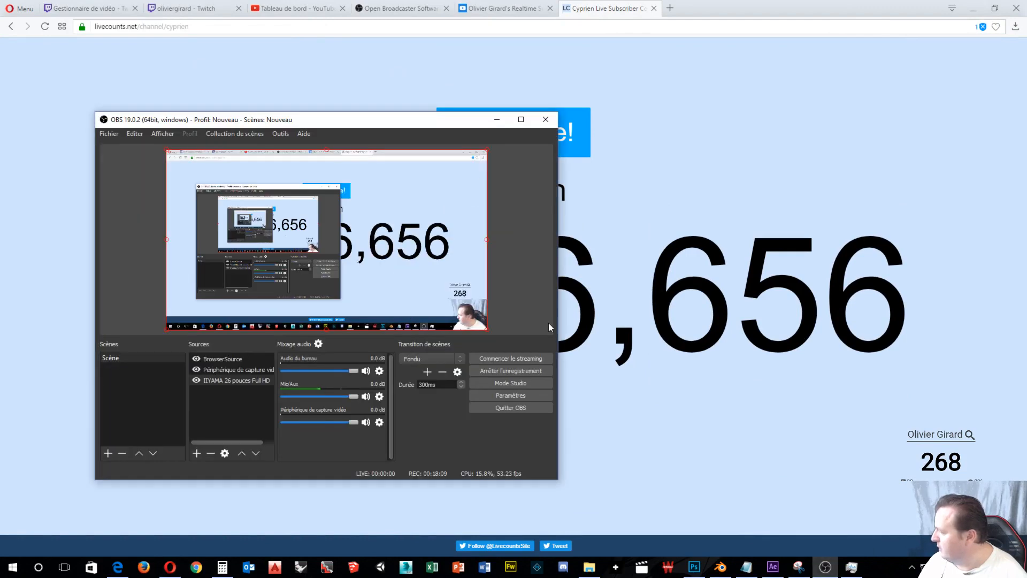
click(195, 454)
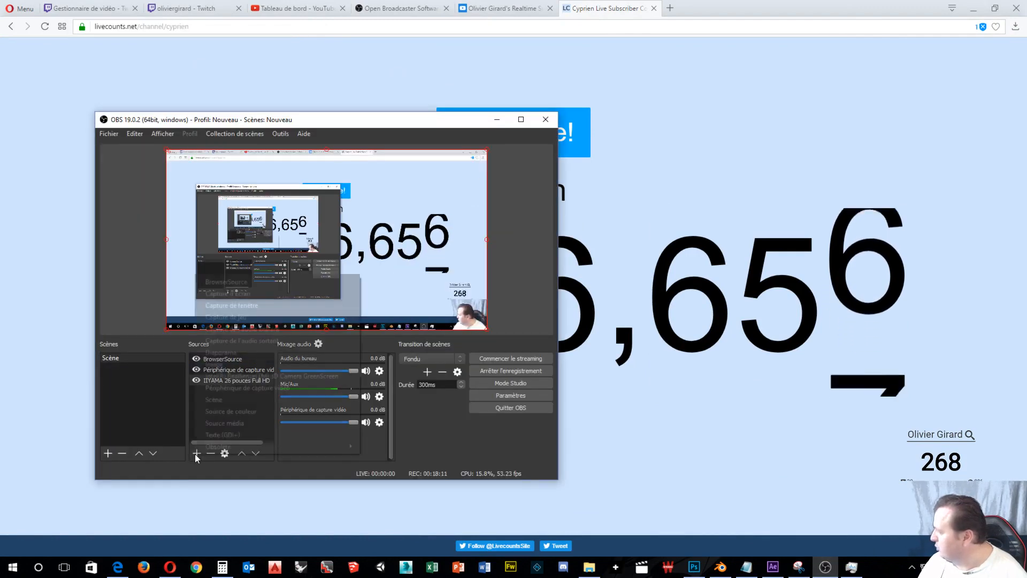
click(241, 282)
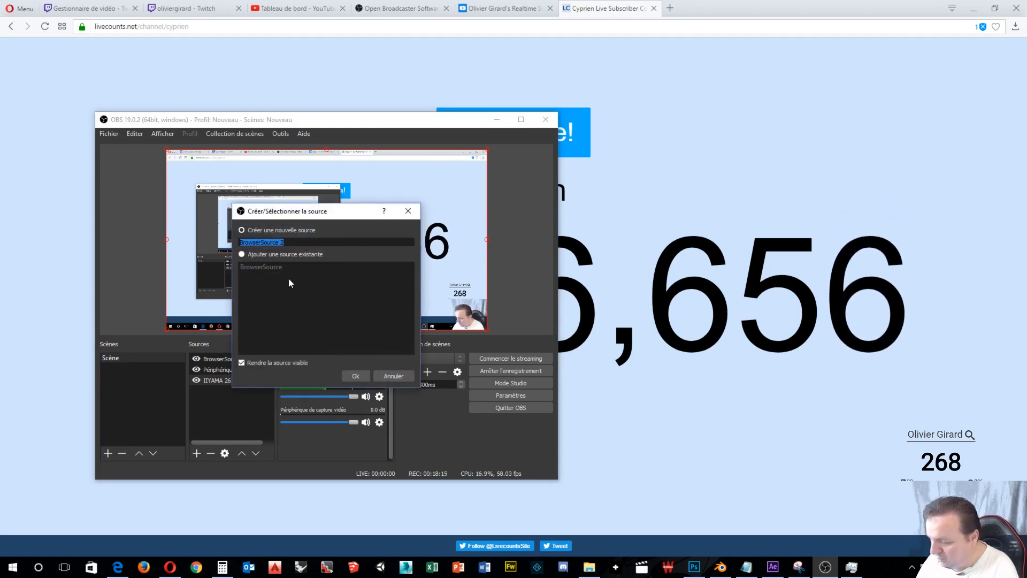
text(Compteur Cypr)
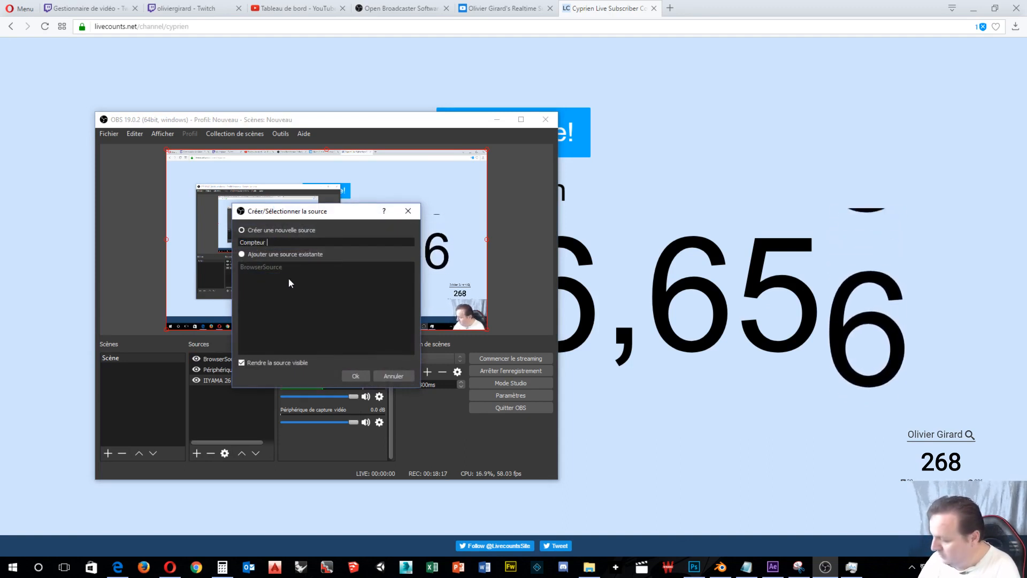
text(ien)
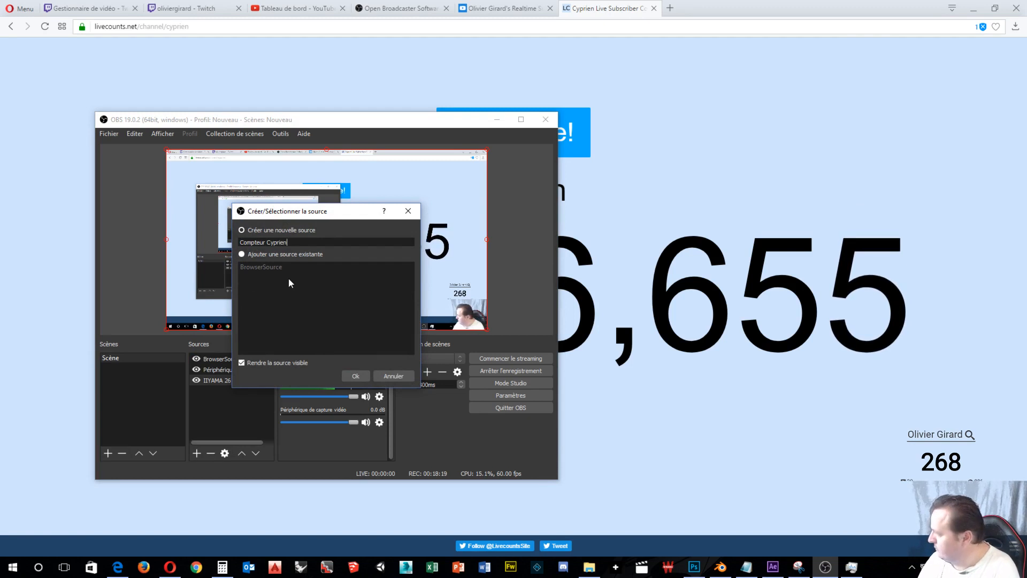
click(356, 376)
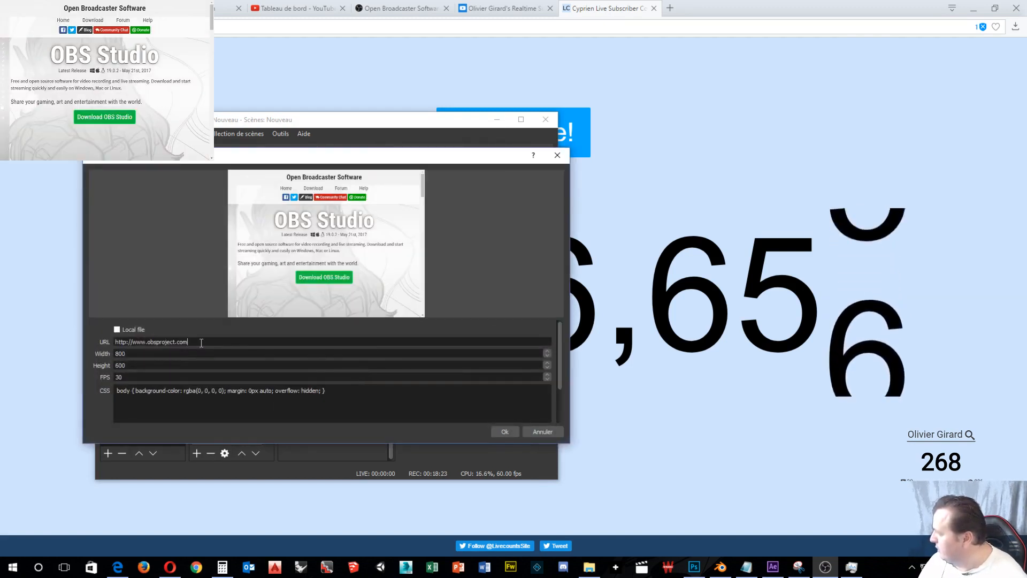
click(234, 23)
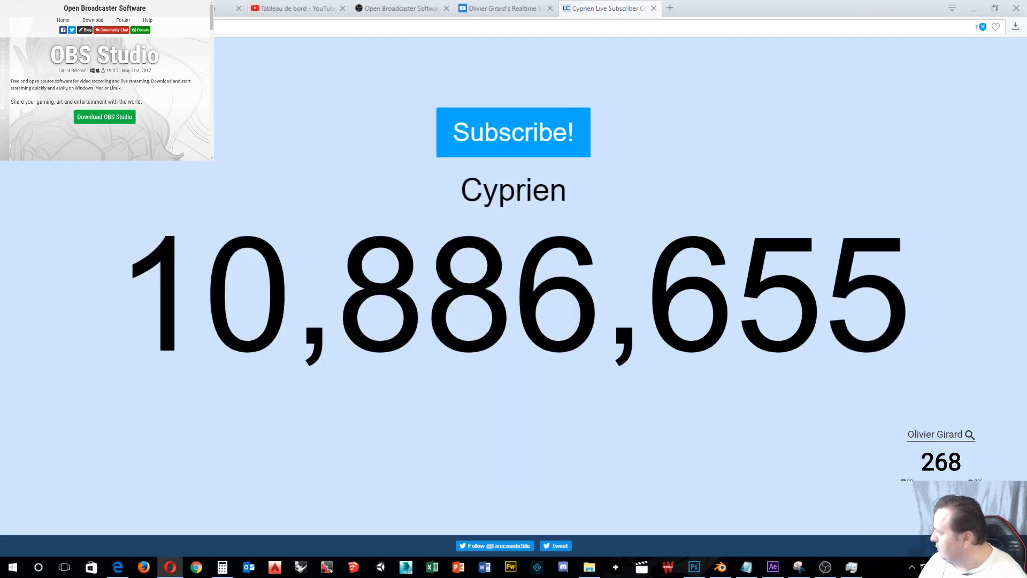
right_click(156, 27)
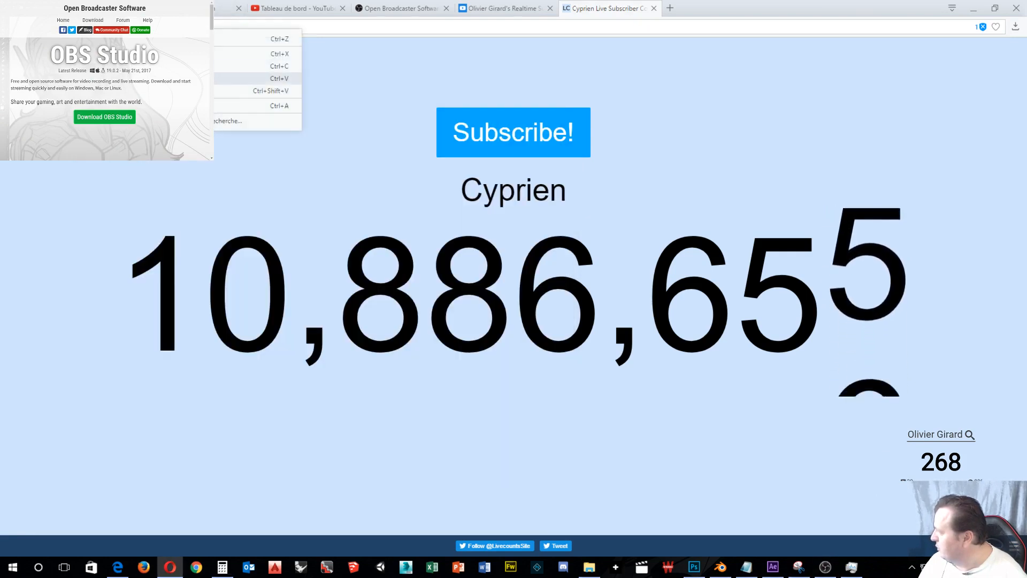
click(176, 66)
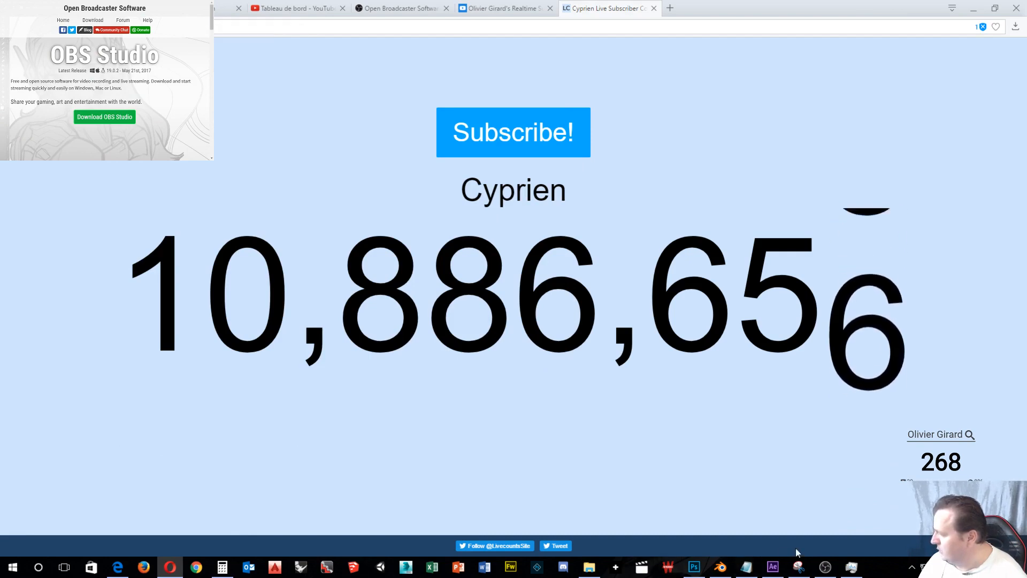
click(819, 566)
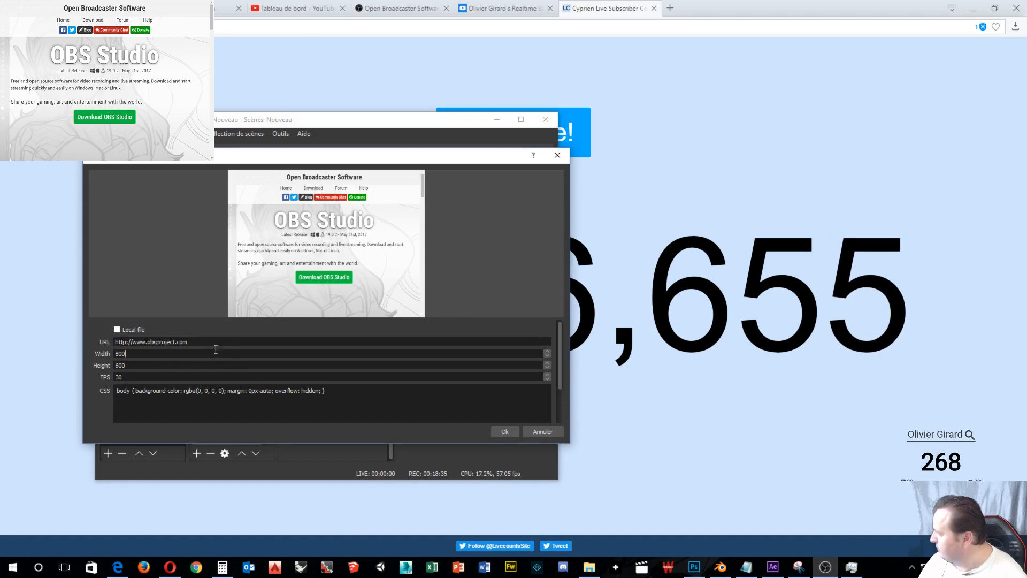
right_click(149, 342)
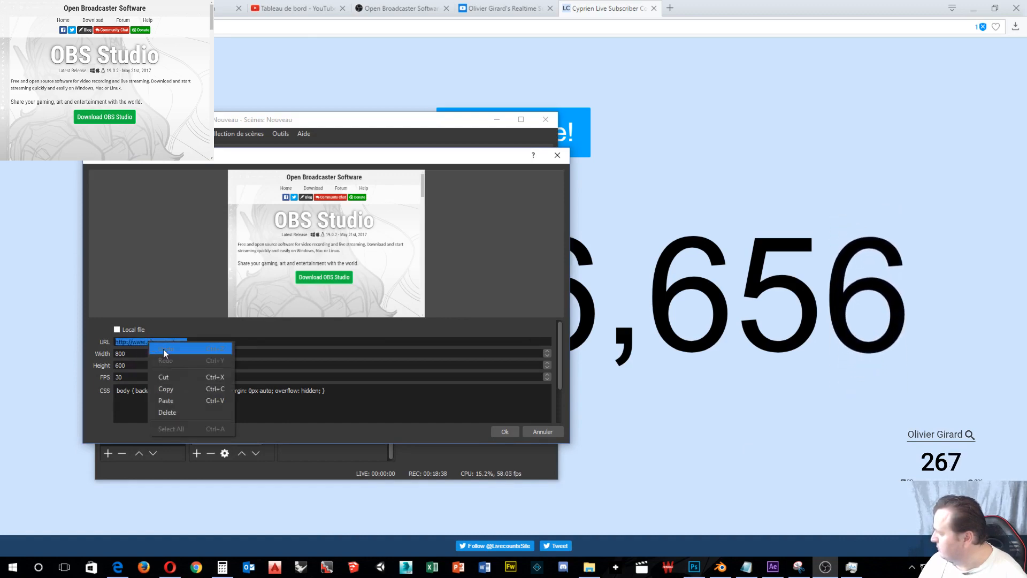
click(175, 394)
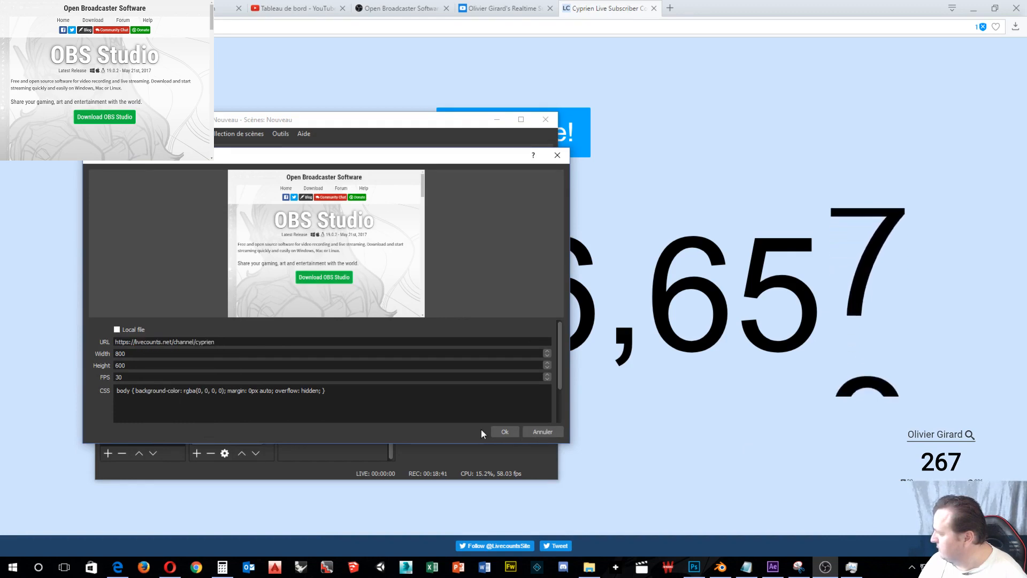
click(505, 431)
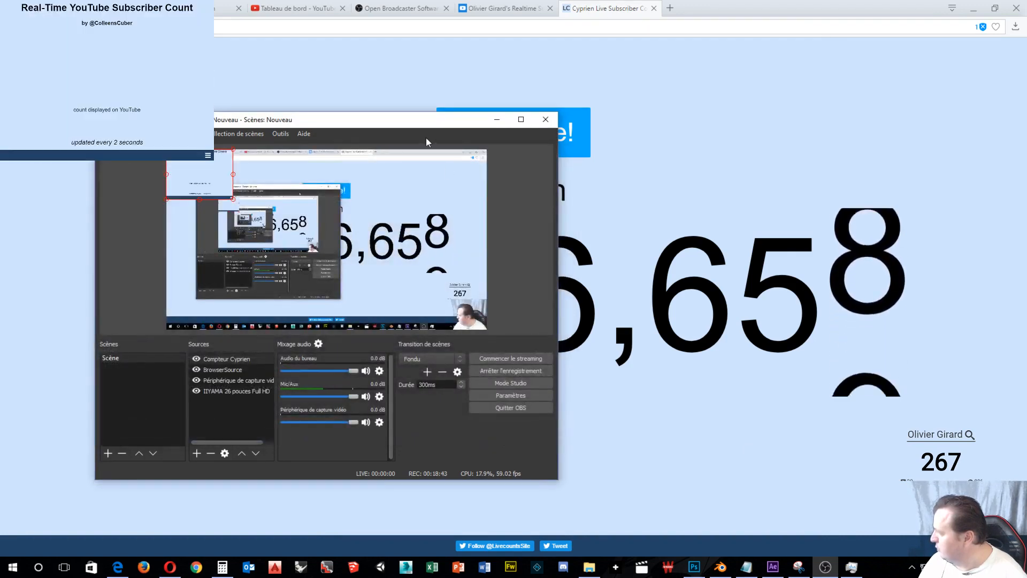
Move the Compteur Cyprien overlay to the middle of the scene and add a Clé chromatique filter to it with the default name.
drag(419, 124, 803, 74)
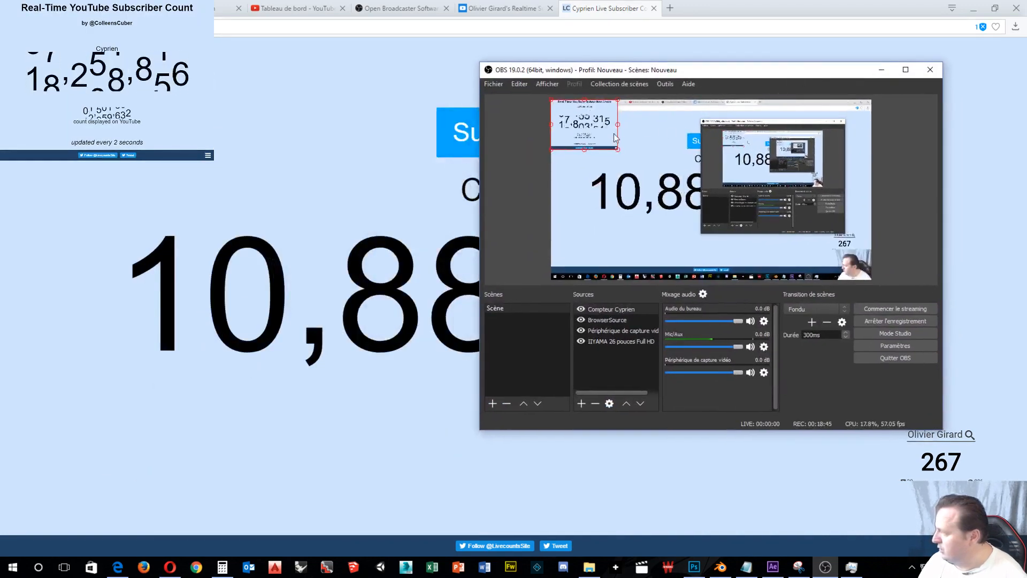
drag(577, 124, 680, 179)
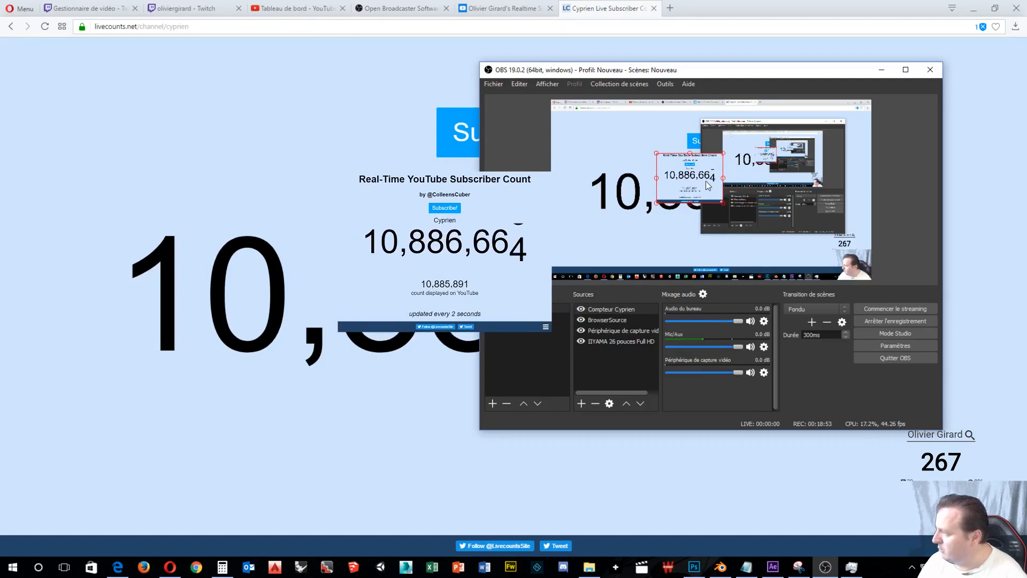
right_click(685, 179)
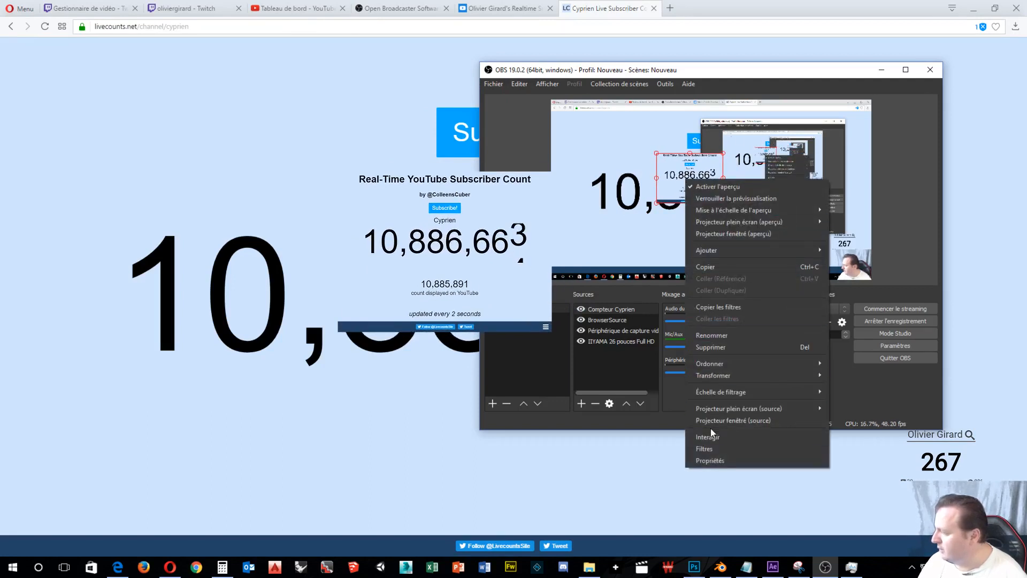
click(718, 448)
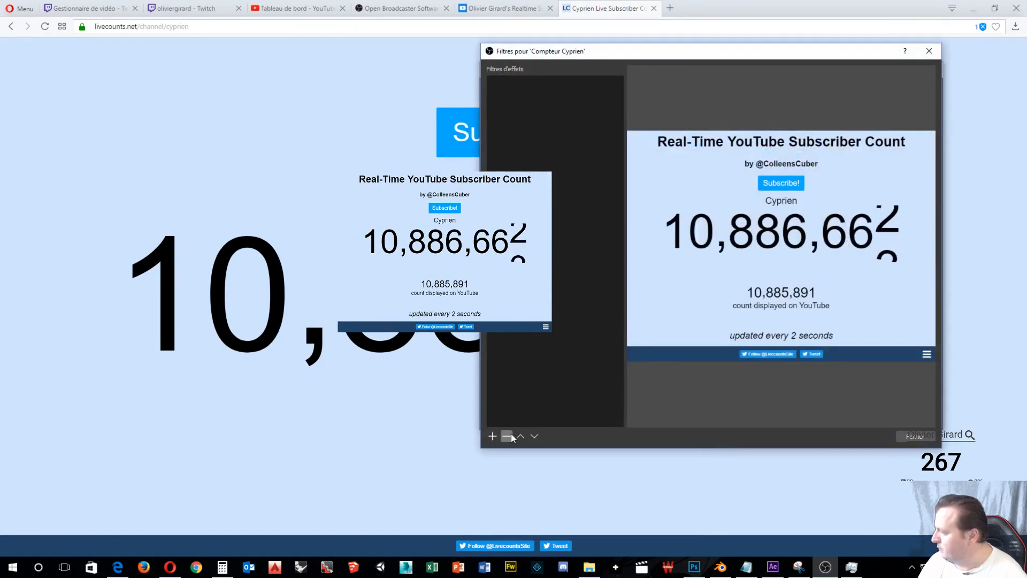
click(492, 436)
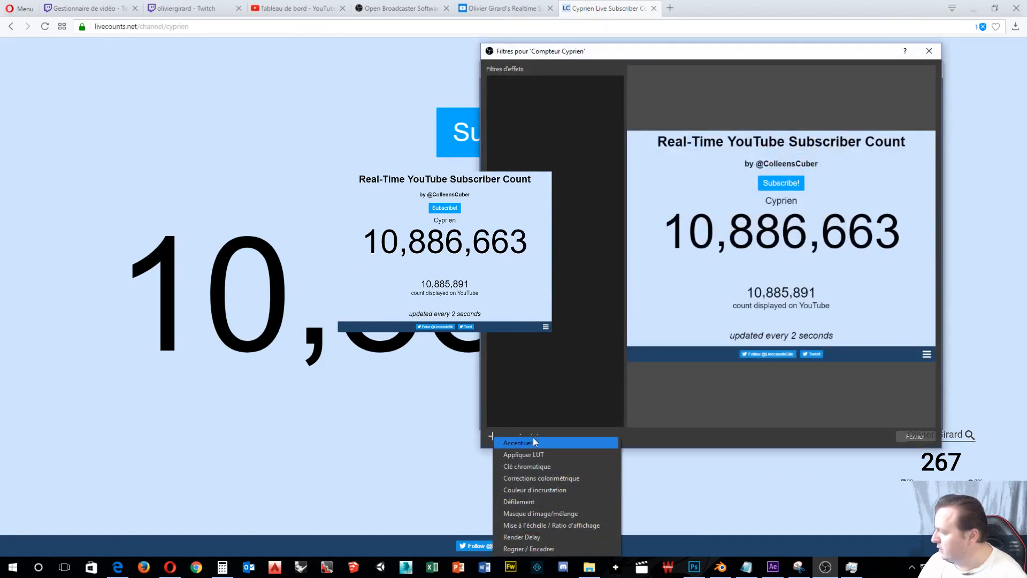
click(544, 466)
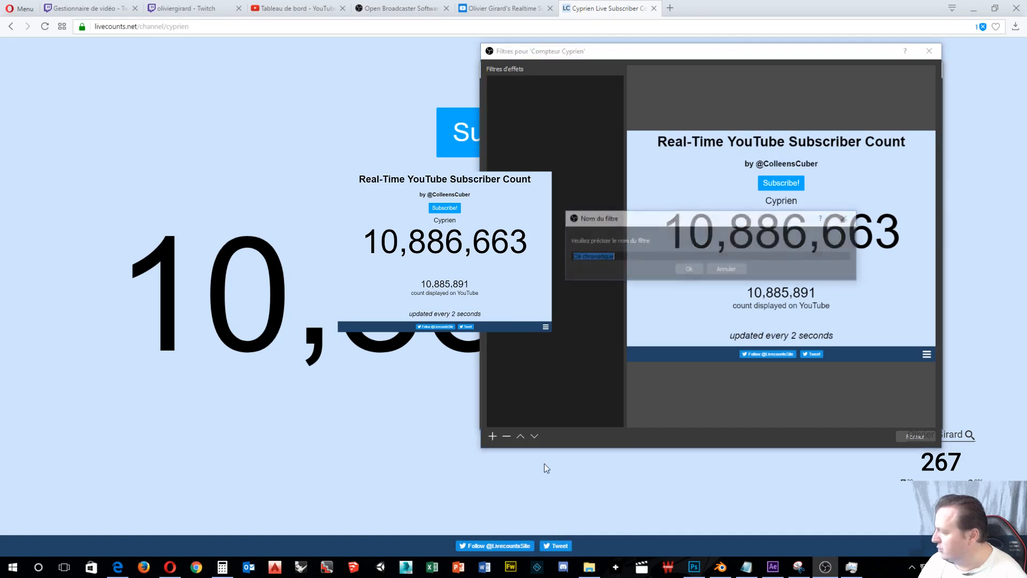
click(689, 269)
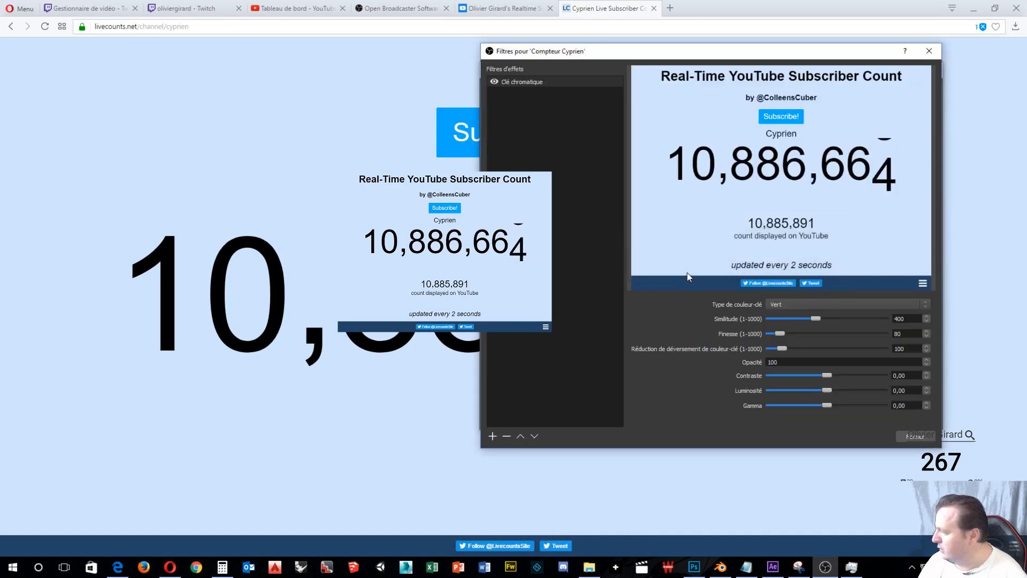
Set the chroma key to a Custom colour sampled from the counter's light blue background (#d0e4fe), reduce Similitude to 1 and close the filters.
click(927, 305)
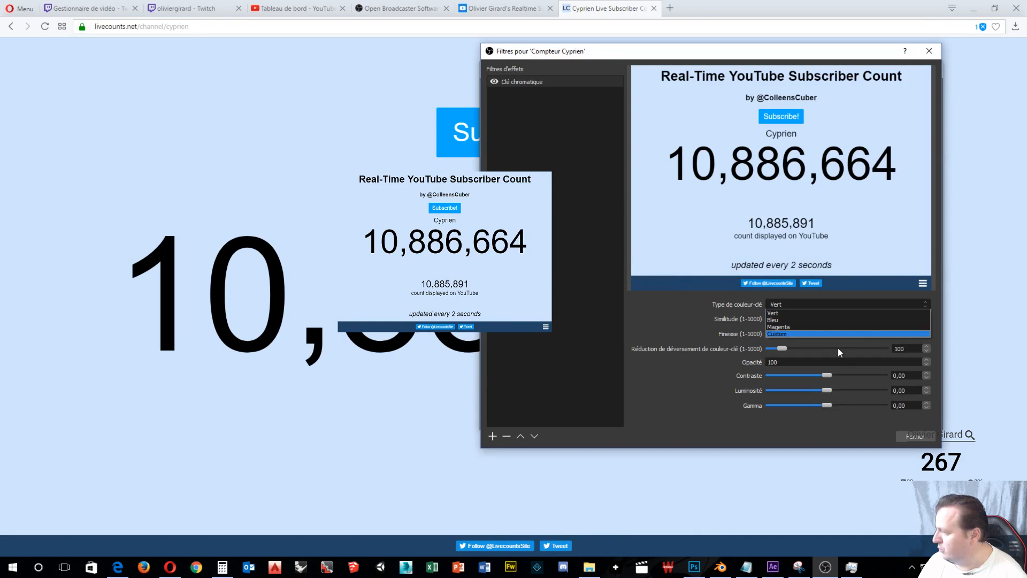
click(814, 335)
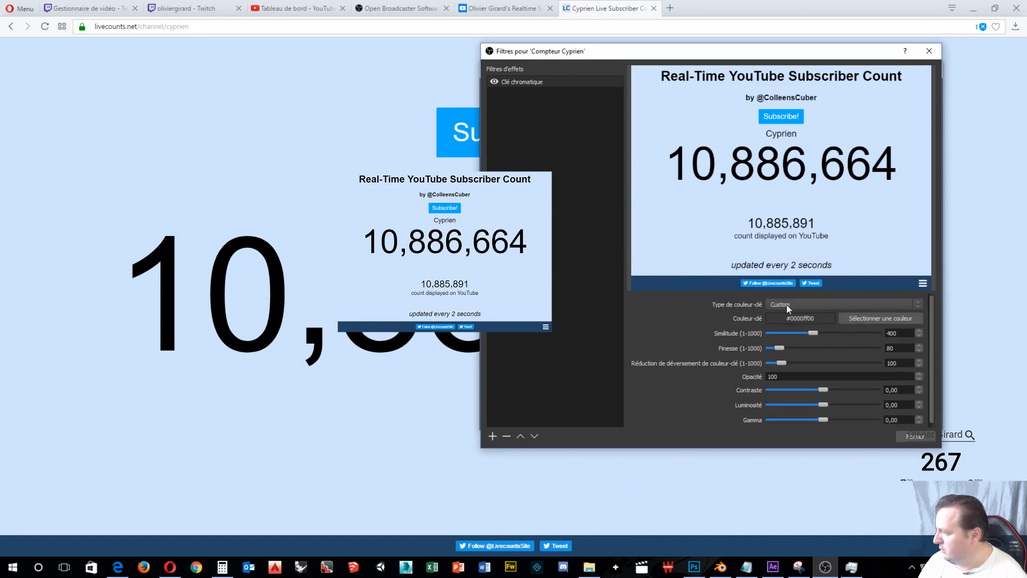
click(857, 319)
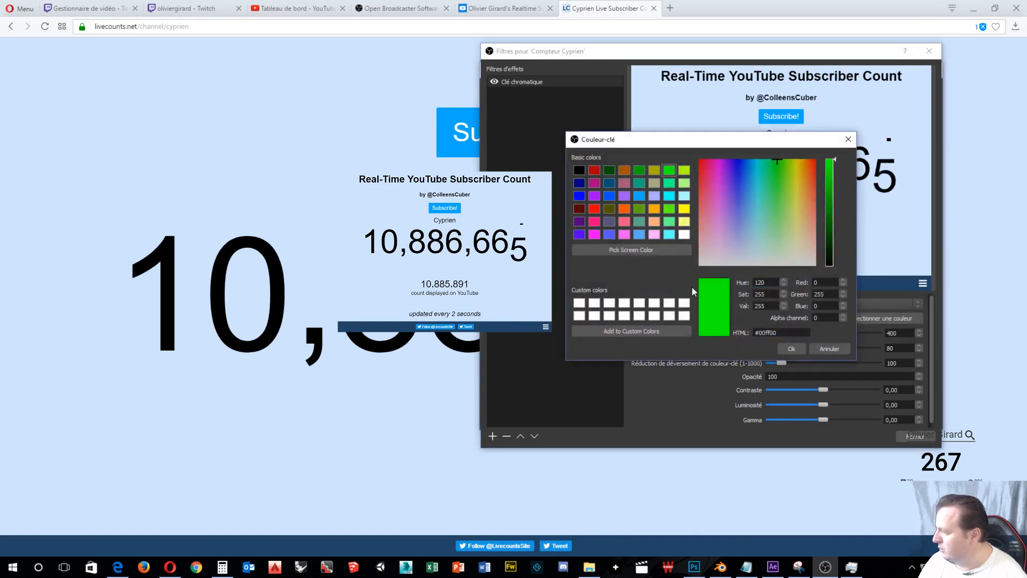
click(644, 249)
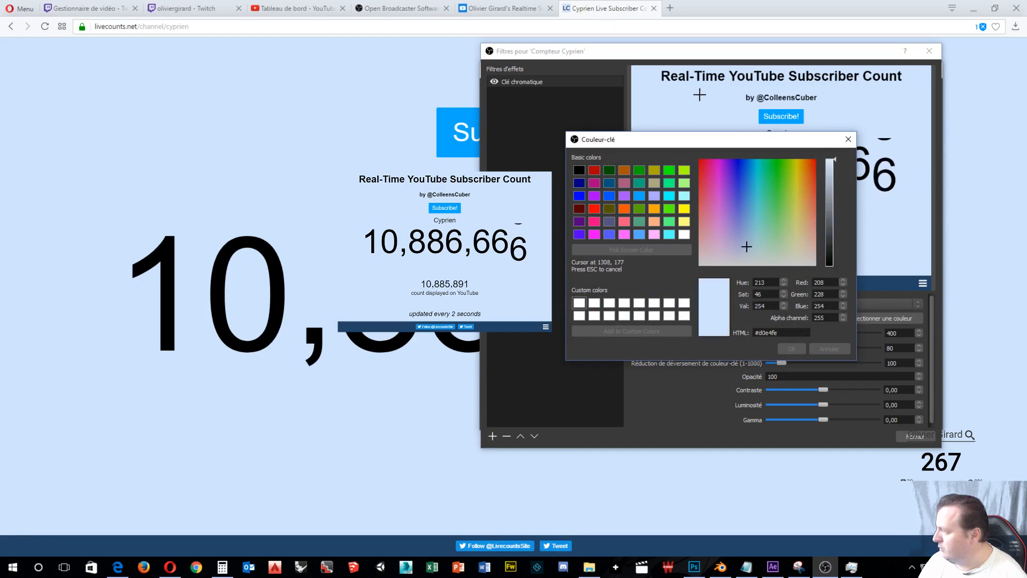
click(701, 158)
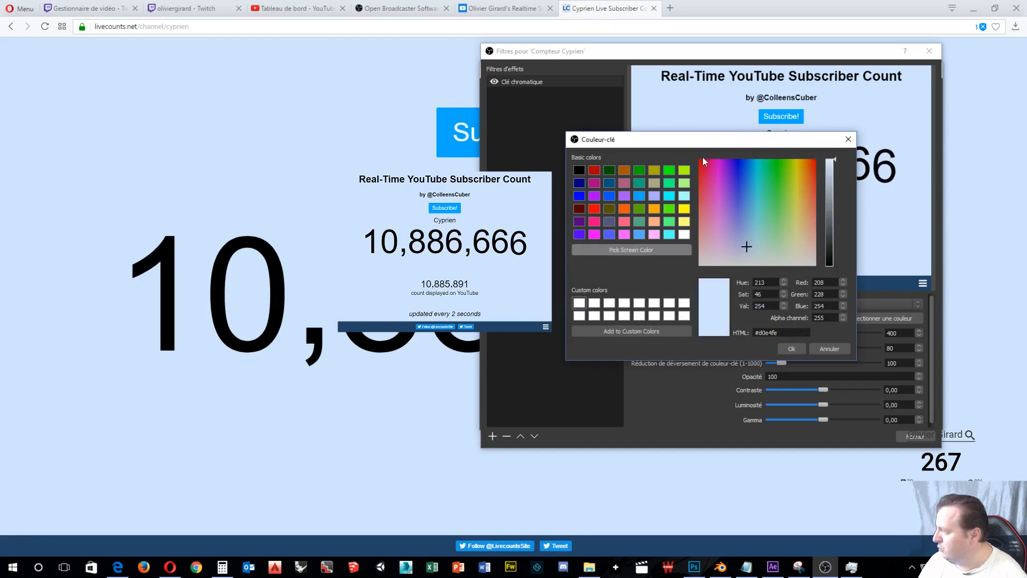
click(788, 349)
drag(812, 334, 768, 333)
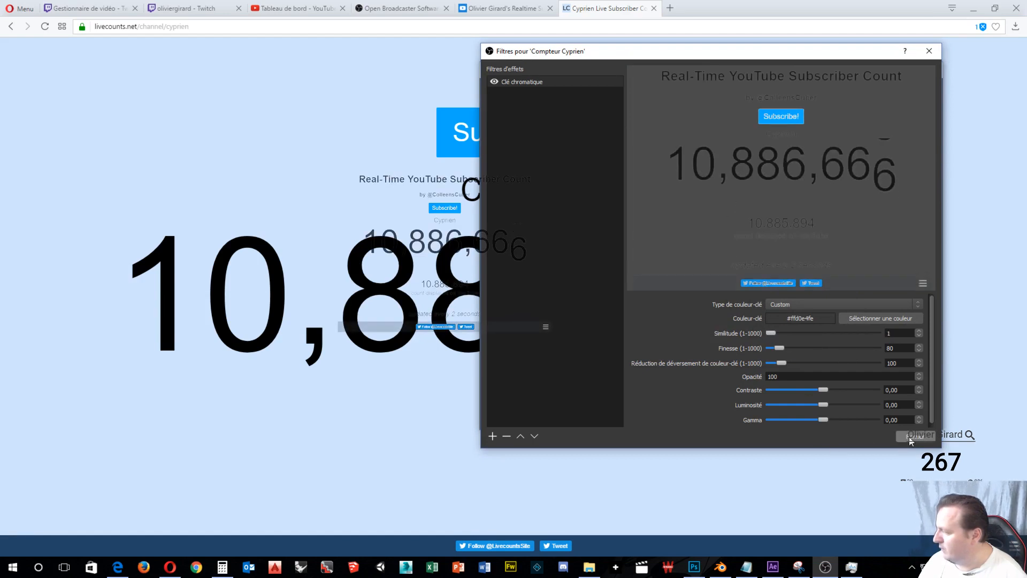
click(911, 437)
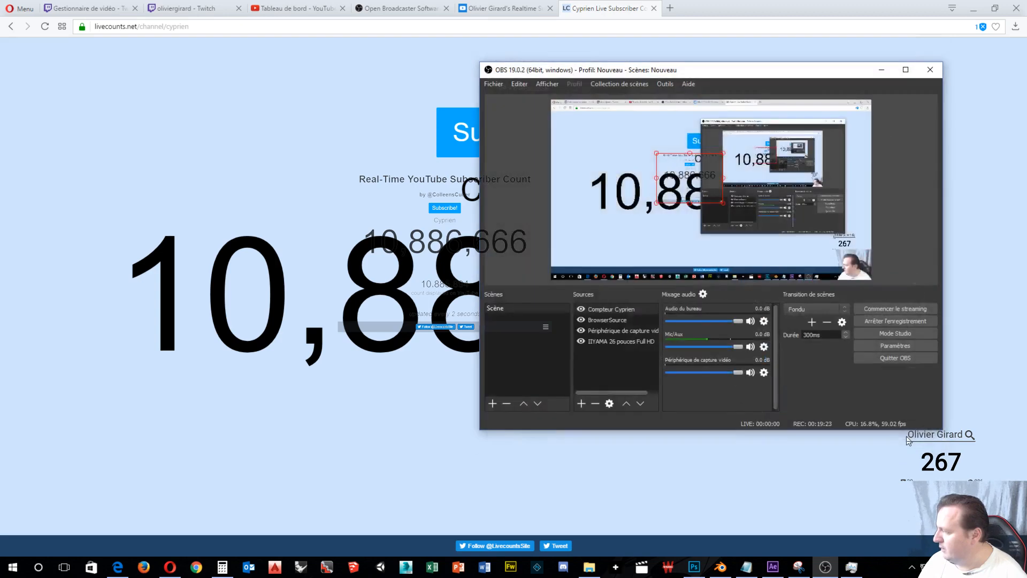
Crop the Compteur Cyprien overlay to the channel name and subscriber number, and place it in the lower-left area of the scene.
drag(687, 176, 840, 216)
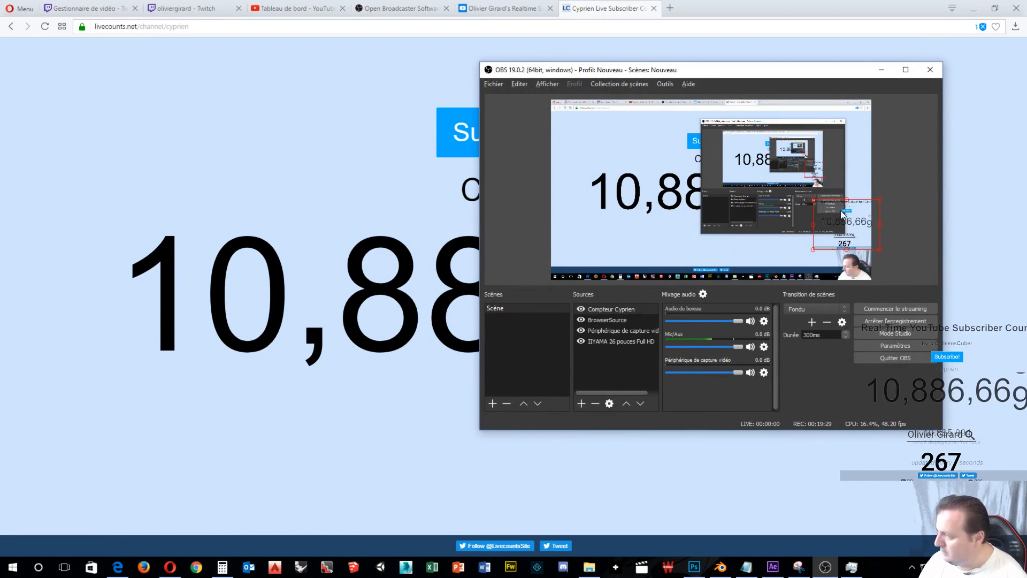
drag(846, 200, 851, 213)
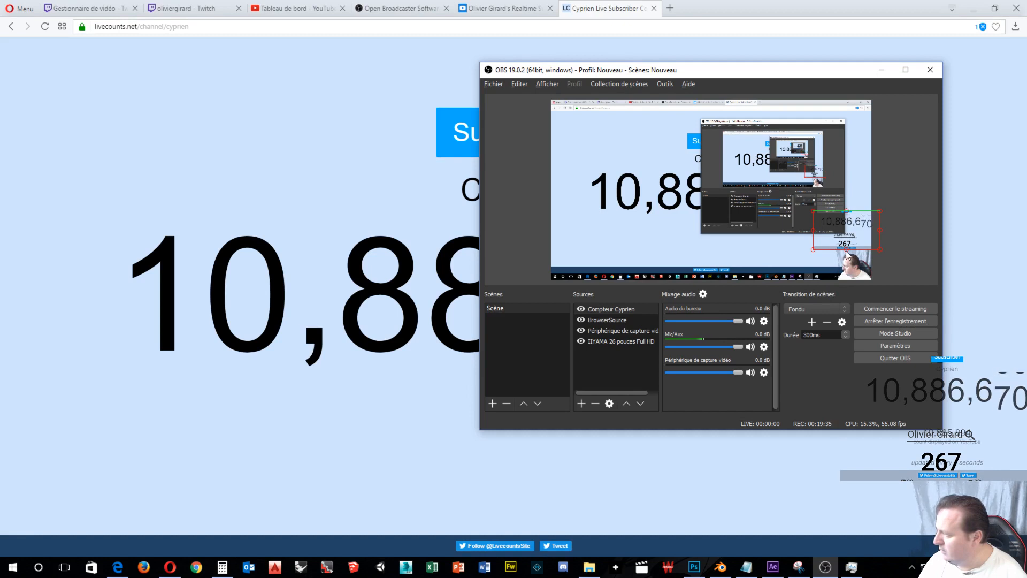
drag(847, 251, 848, 245)
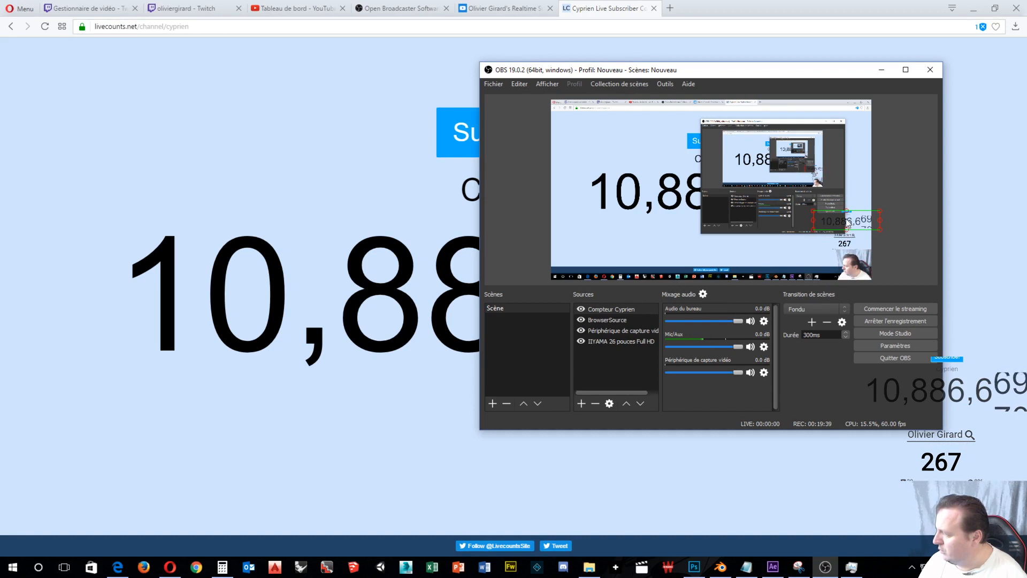
drag(845, 222, 612, 245)
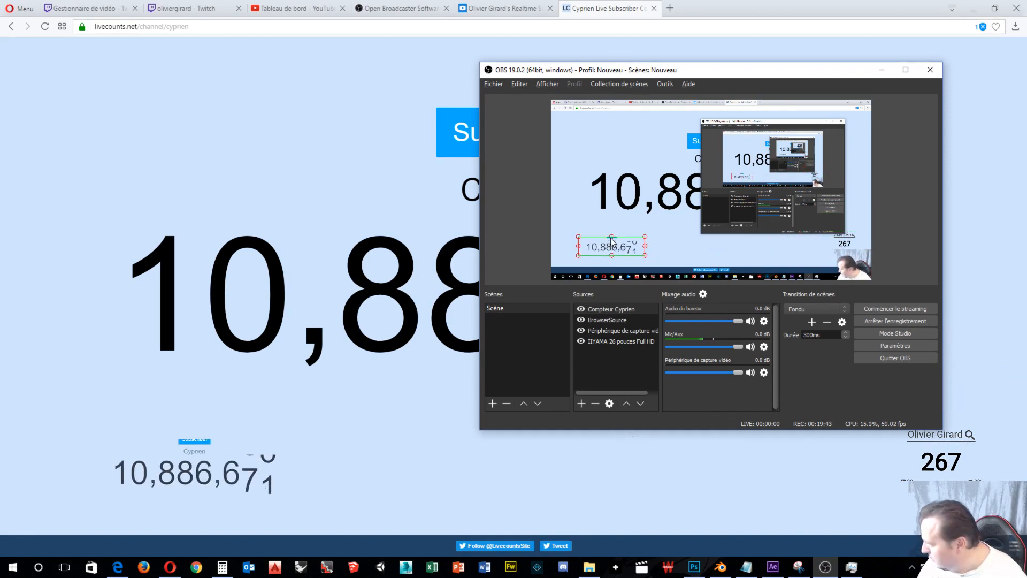
drag(610, 238, 611, 241)
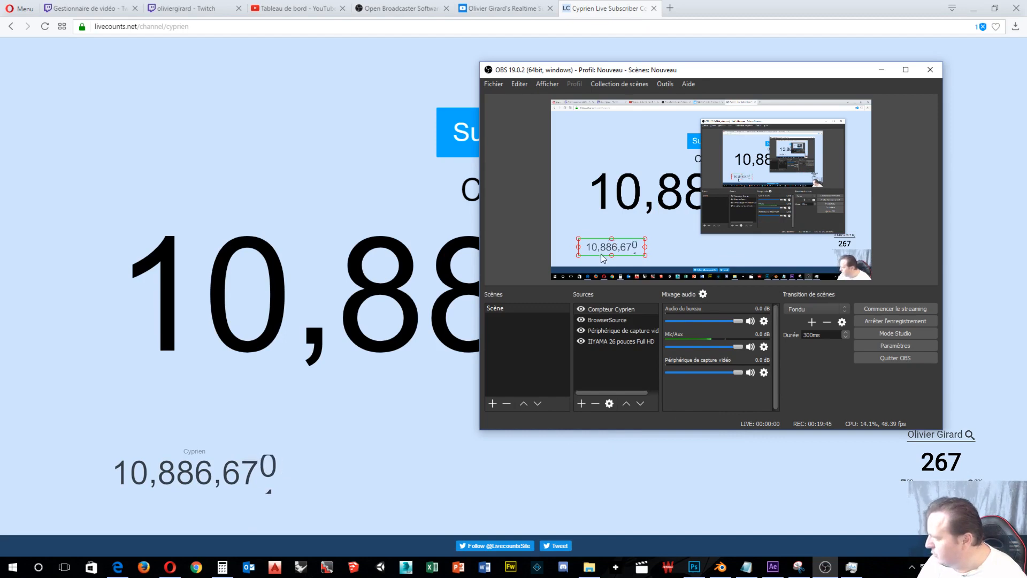
Set the Finesse of the Compteur Cyprien overlay's Clé chromatique filter to 1.
right_click(598, 255)
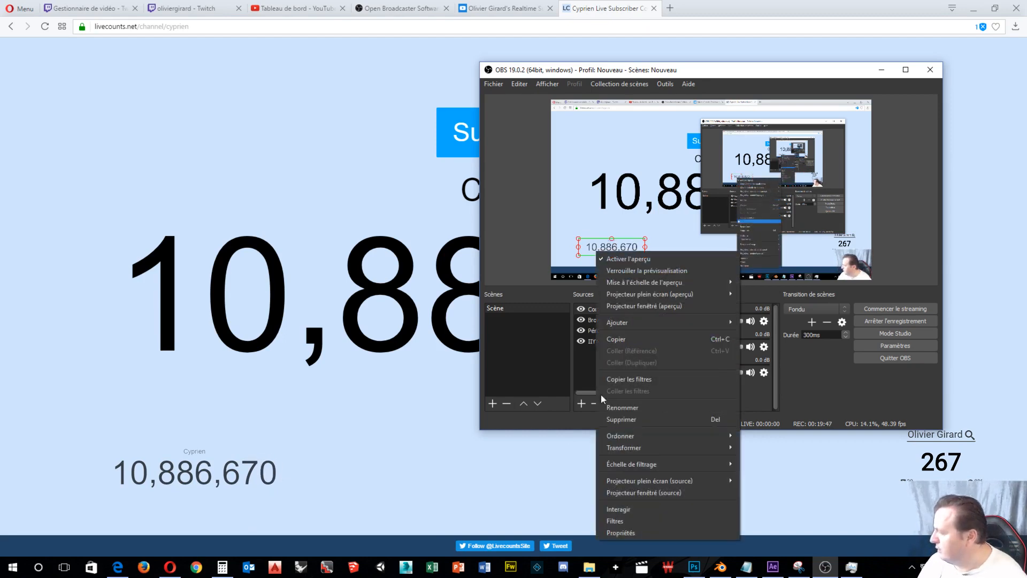
click(615, 520)
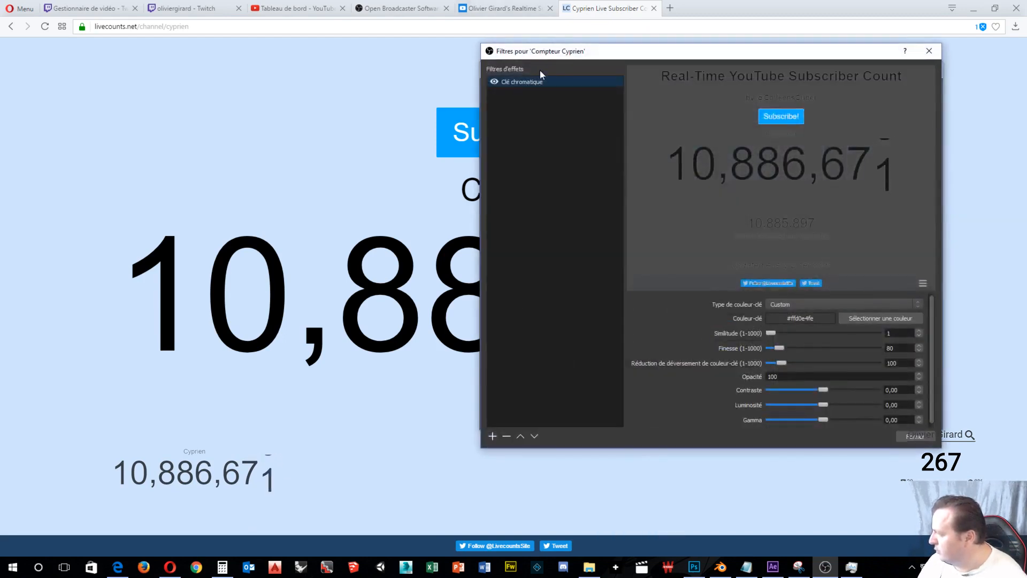
drag(778, 351, 768, 353)
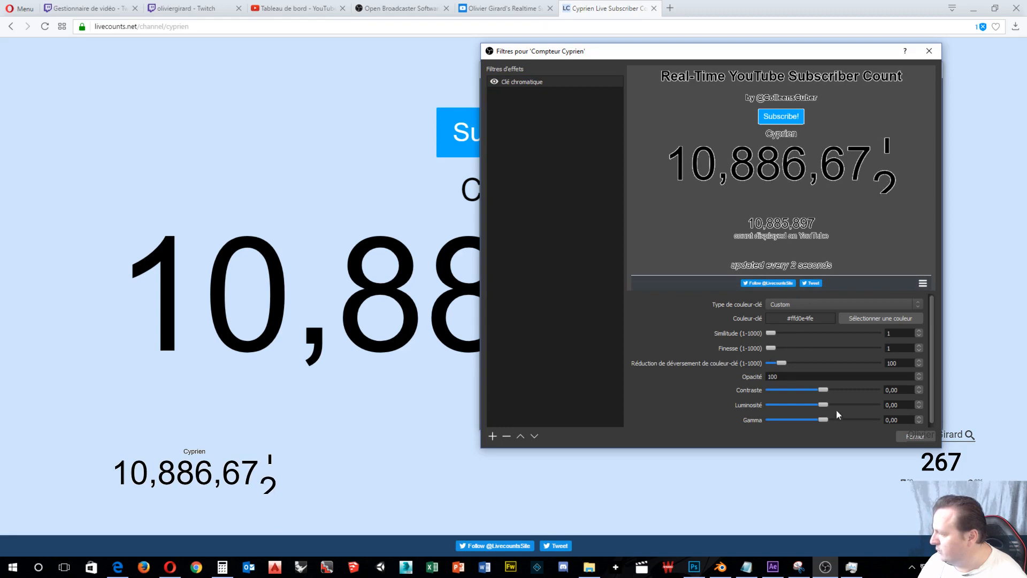
Close the filters and move the Compteur Cyprien overlay to the right edge of the scene, just above the other subscriber counter.
click(905, 437)
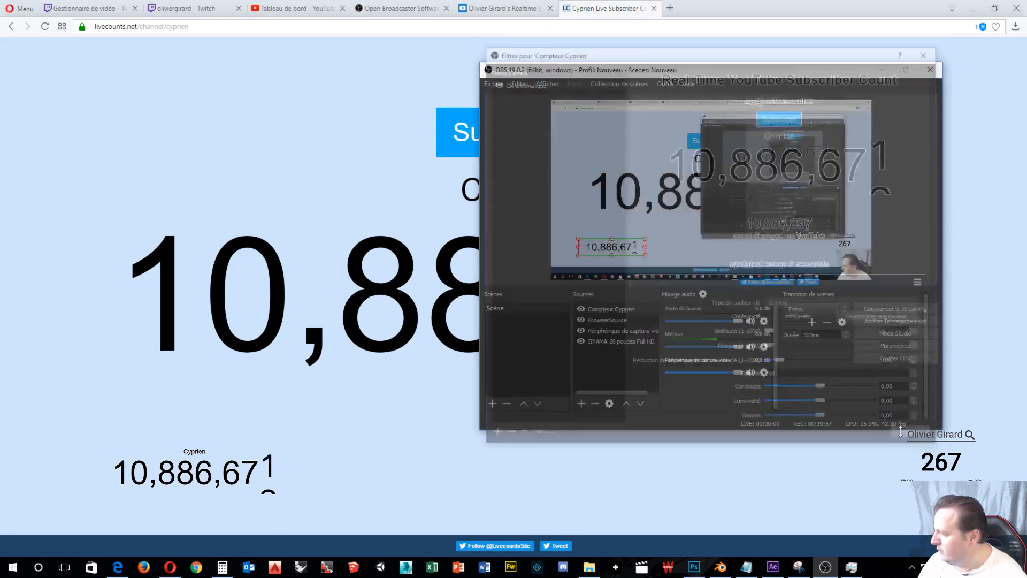
drag(637, 253, 860, 229)
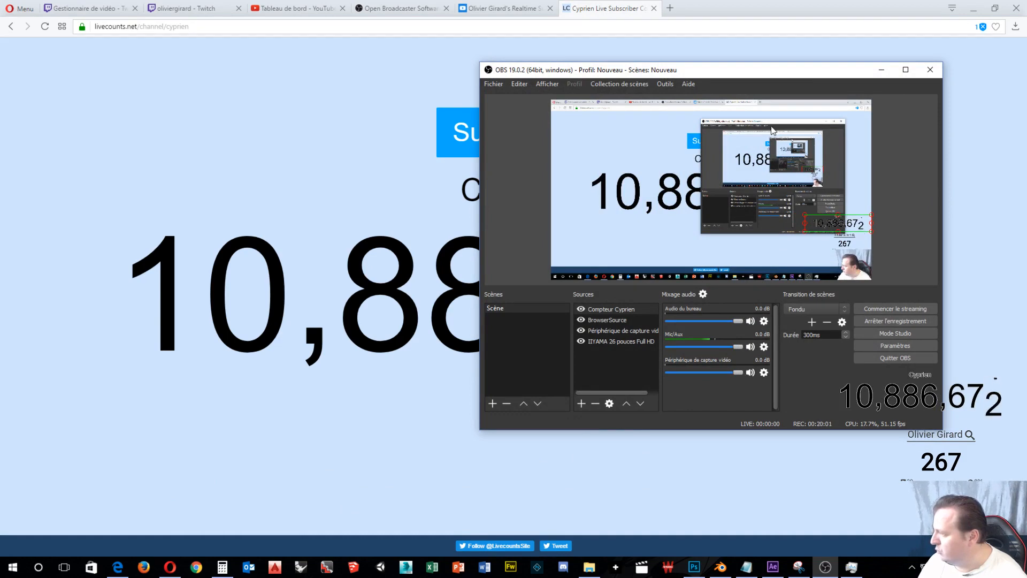
click(701, 59)
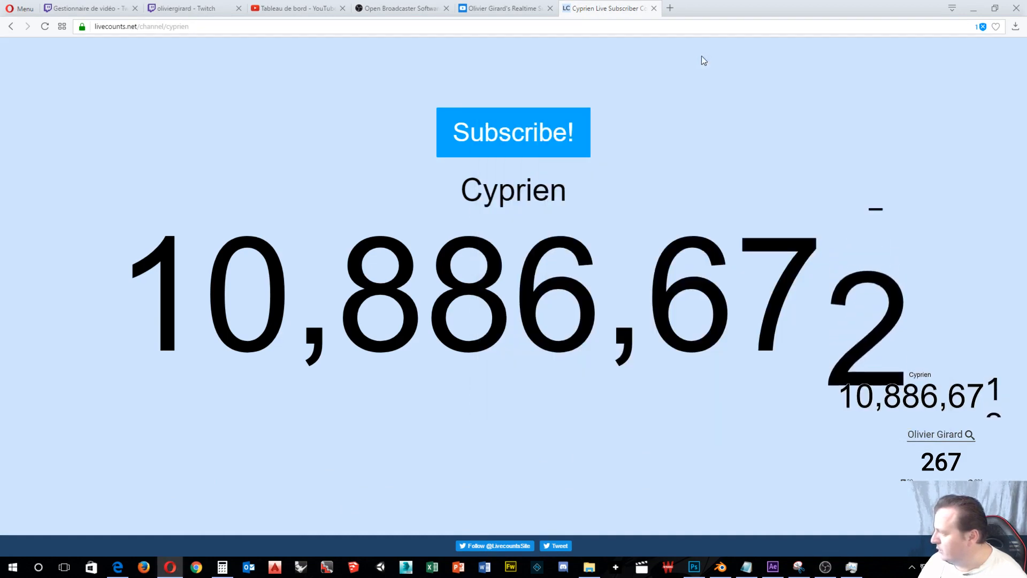
mouse_move(824, 568)
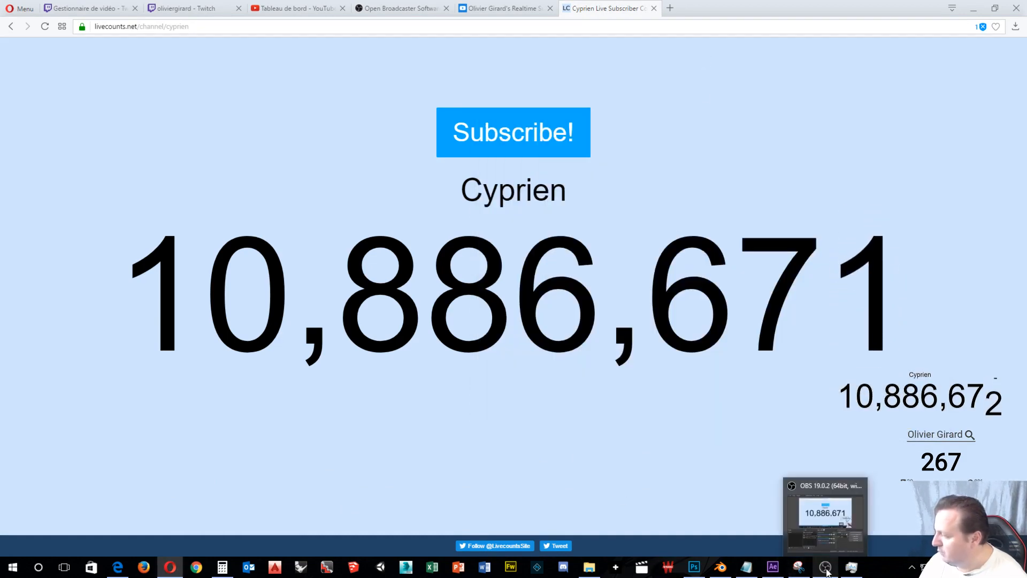
click(824, 568)
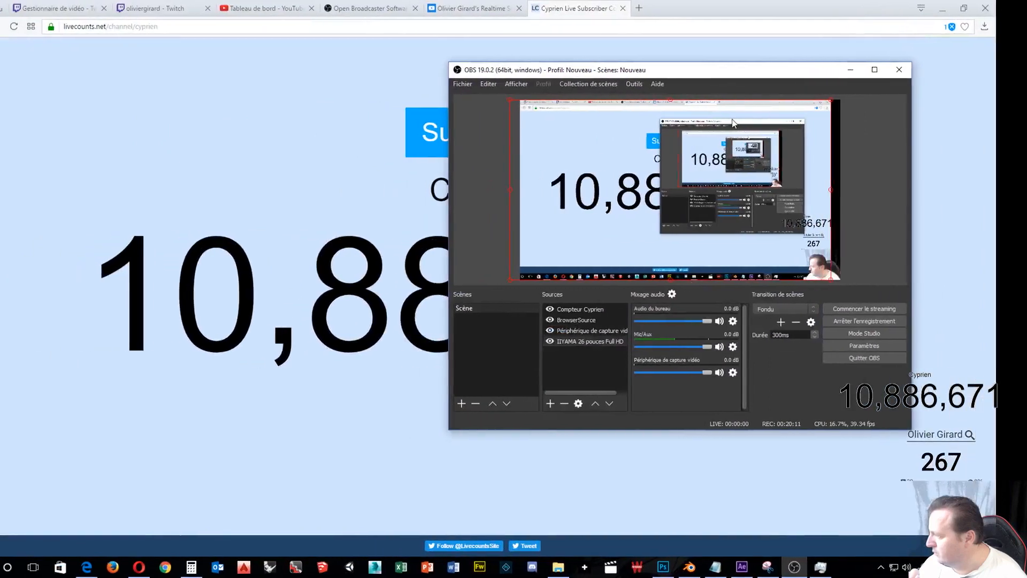
drag(729, 71, 464, 71)
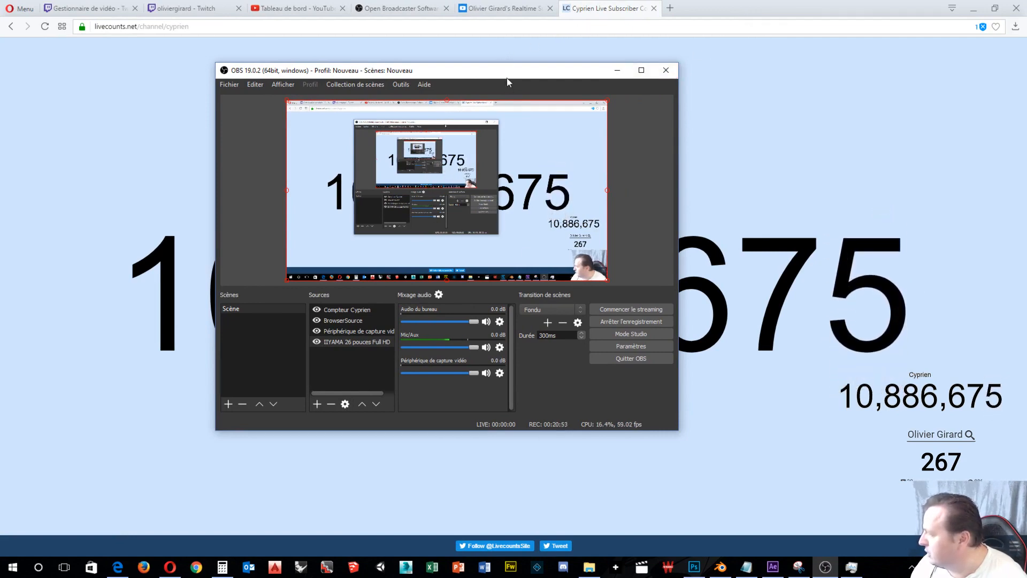
mouse_move(507, 77)
mouse_down()
mouse_move(372, 69)
mouse_move(512, 70)
mouse_up()
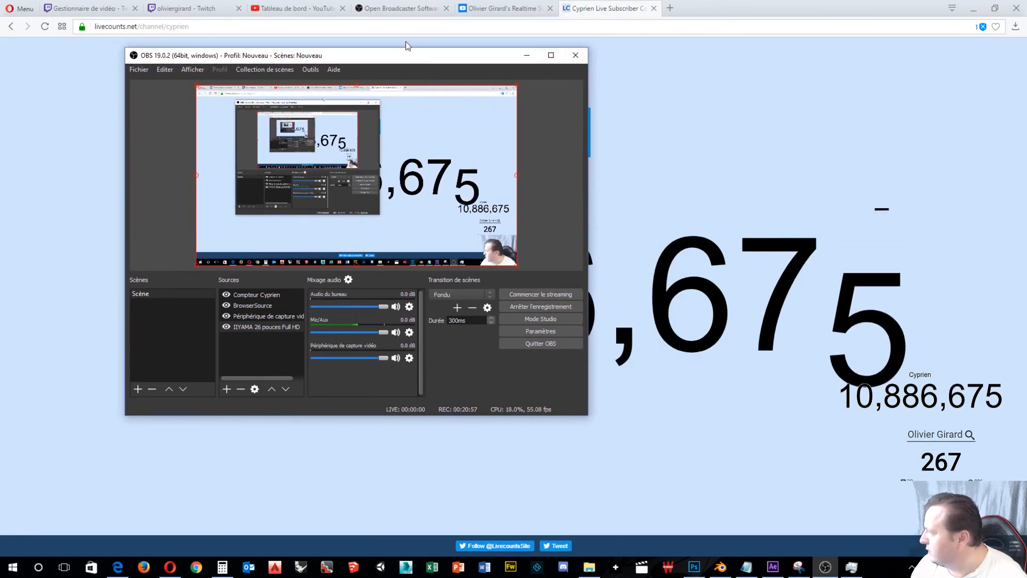
Search Google for streamlabs in a new browser tab and open the streamlabs.com website.
click(670, 8)
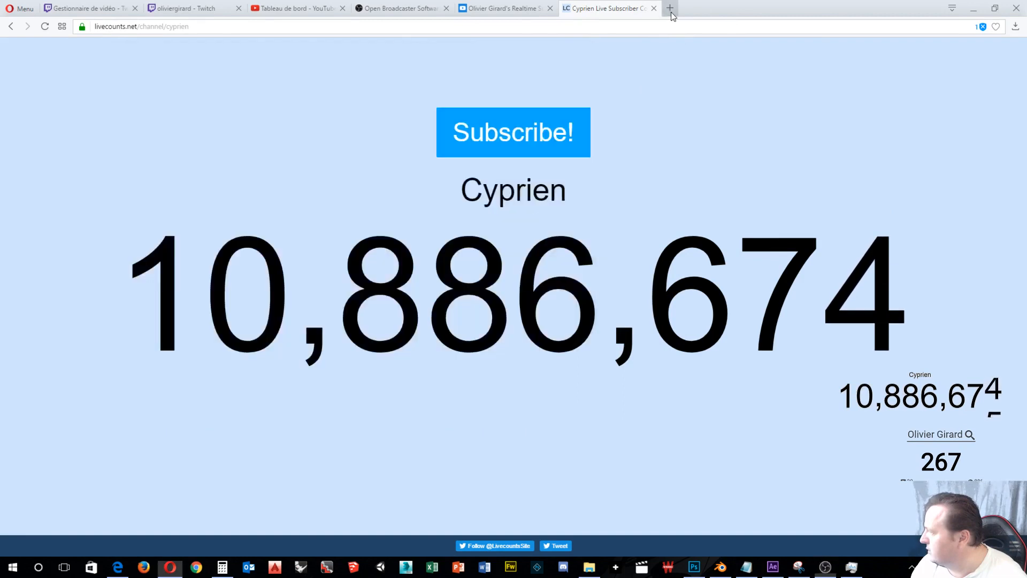
click(498, 80)
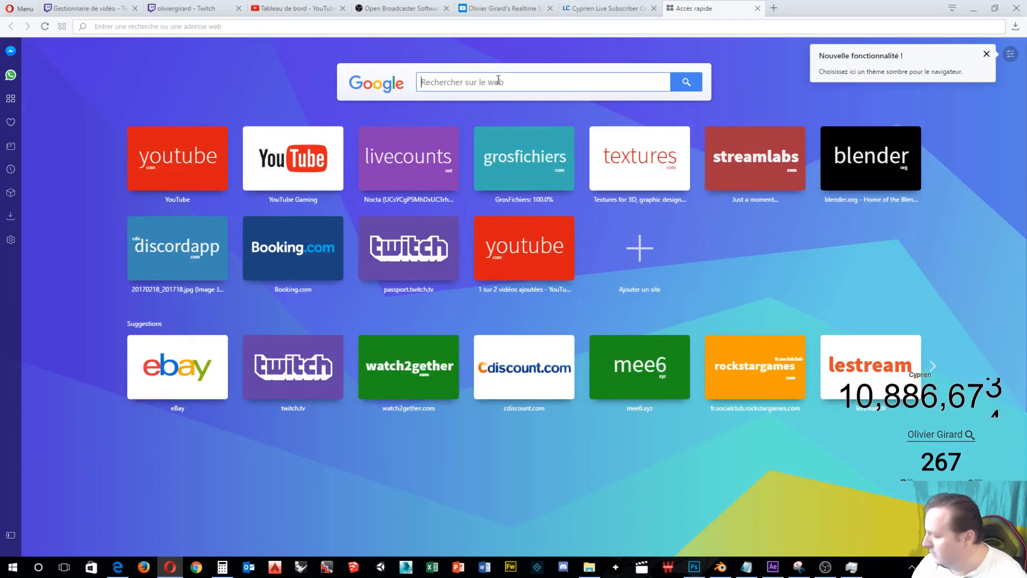
text(stre)
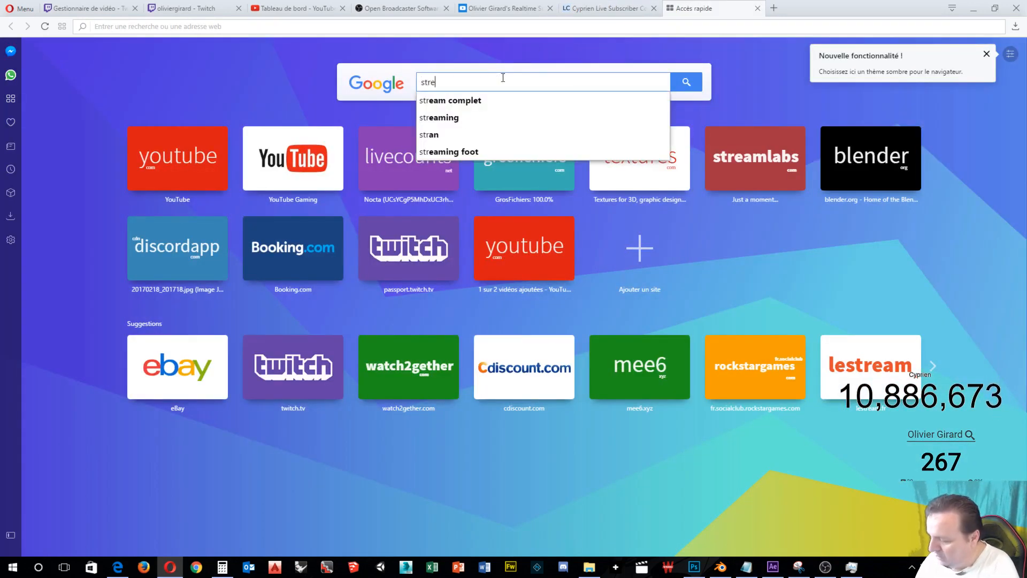
text(amlma)
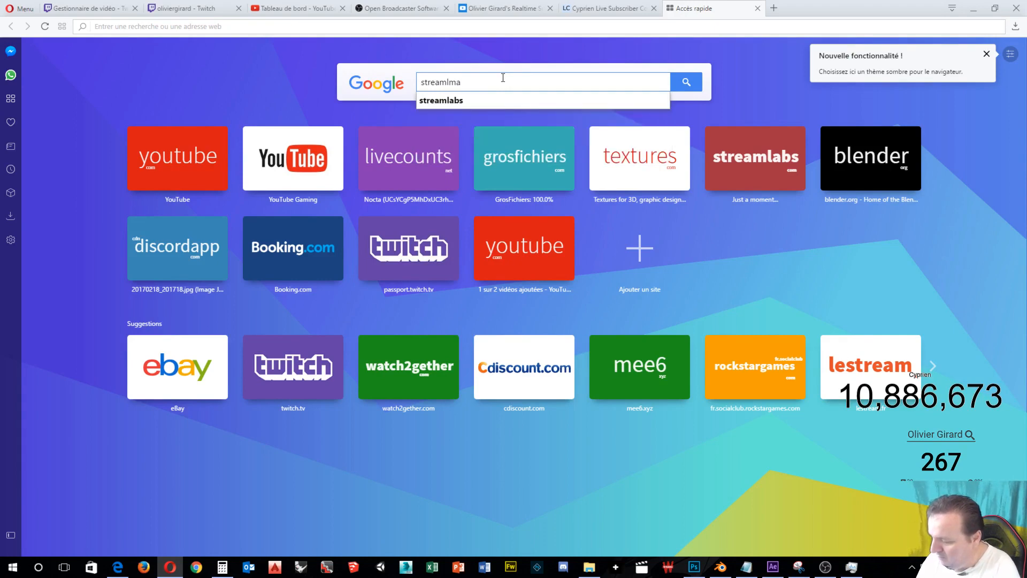
key(BackSpace)
key(BackSpace)
key(BackSpace)
key(BackSpace)
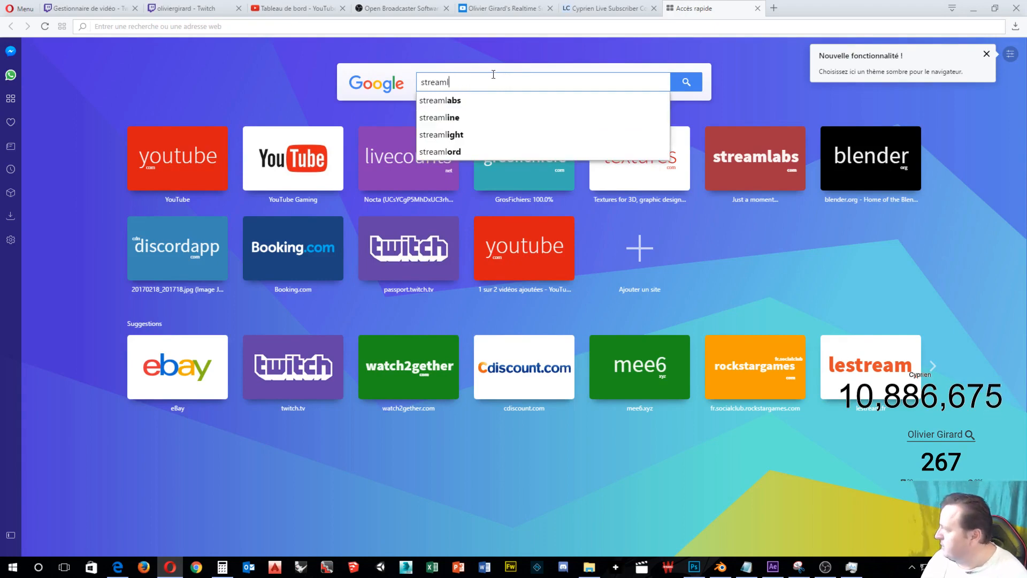
click(483, 98)
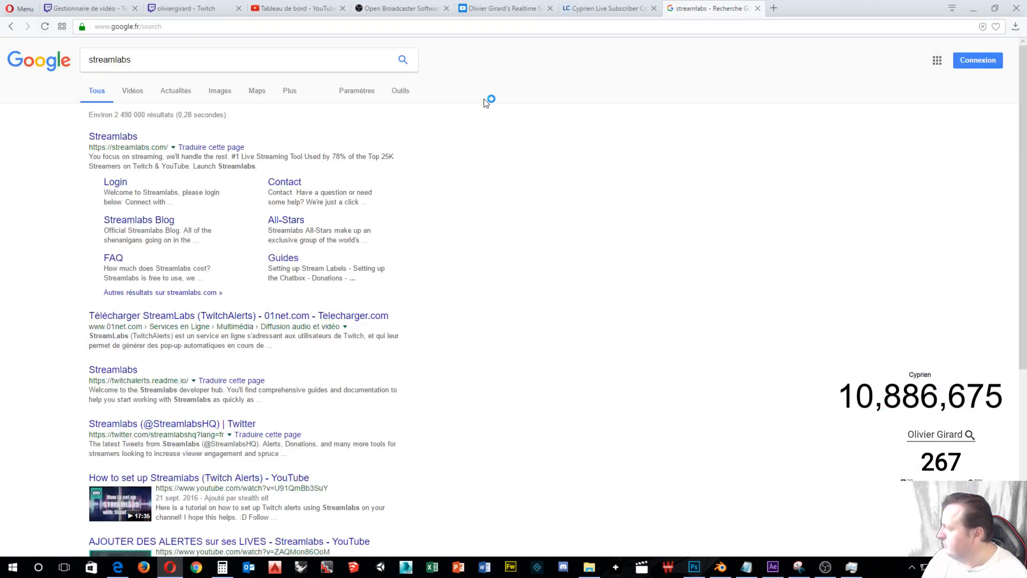
click(122, 140)
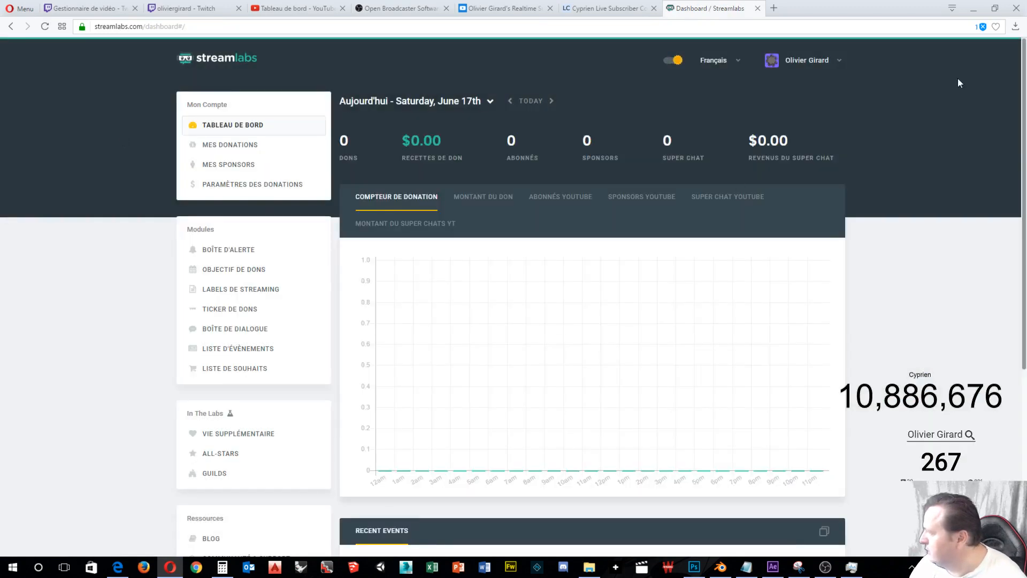
Log out of the Streamlabs account.
click(807, 60)
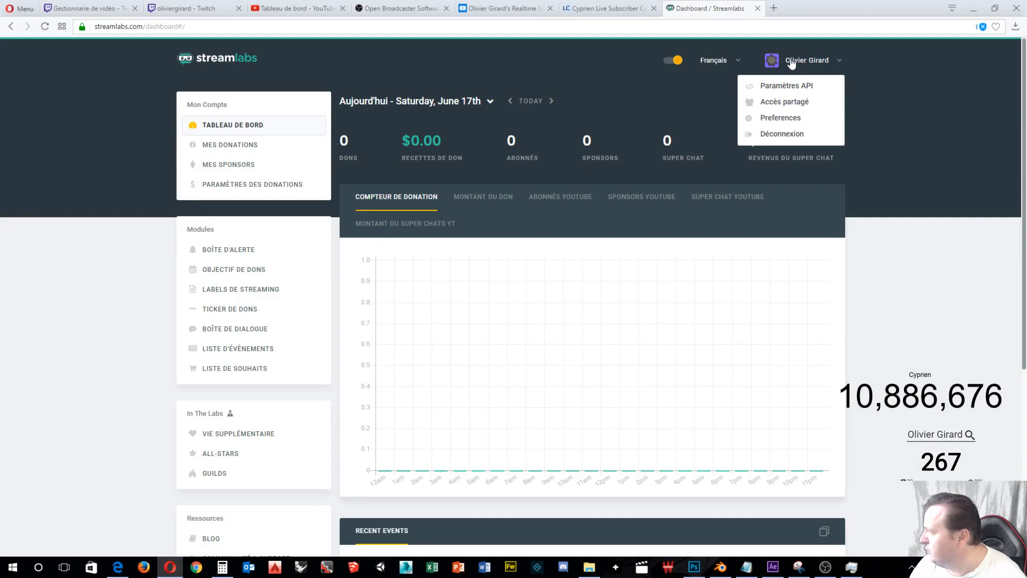
click(780, 132)
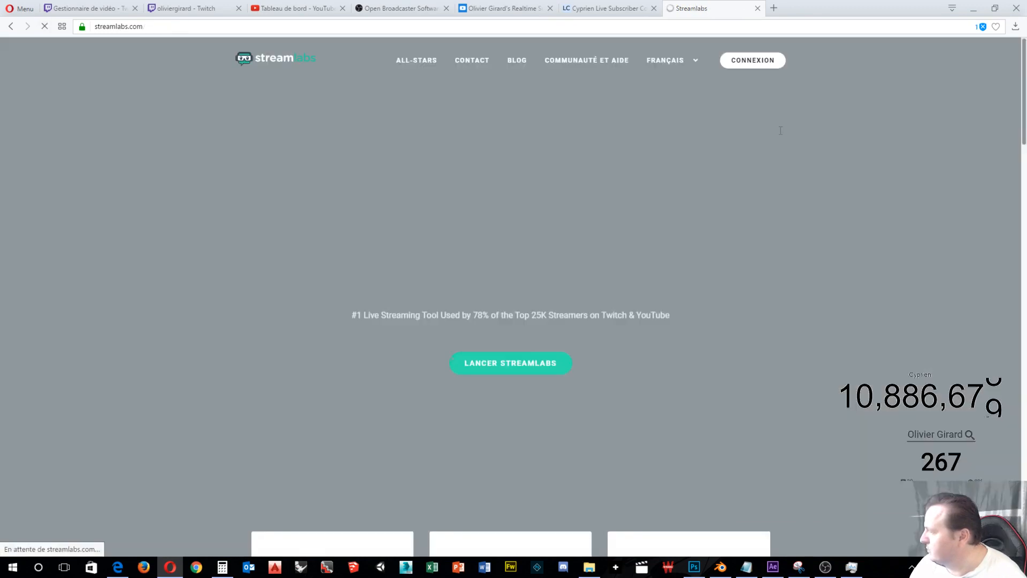
Switch the Streamlabs home page language to English and back to Français.
click(664, 67)
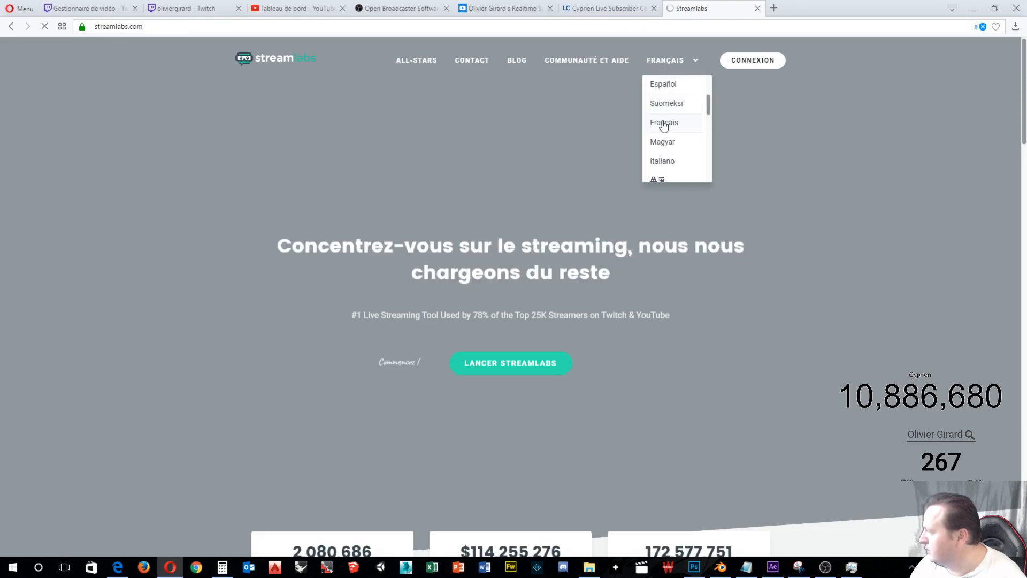
scroll(663, 126, up, 2)
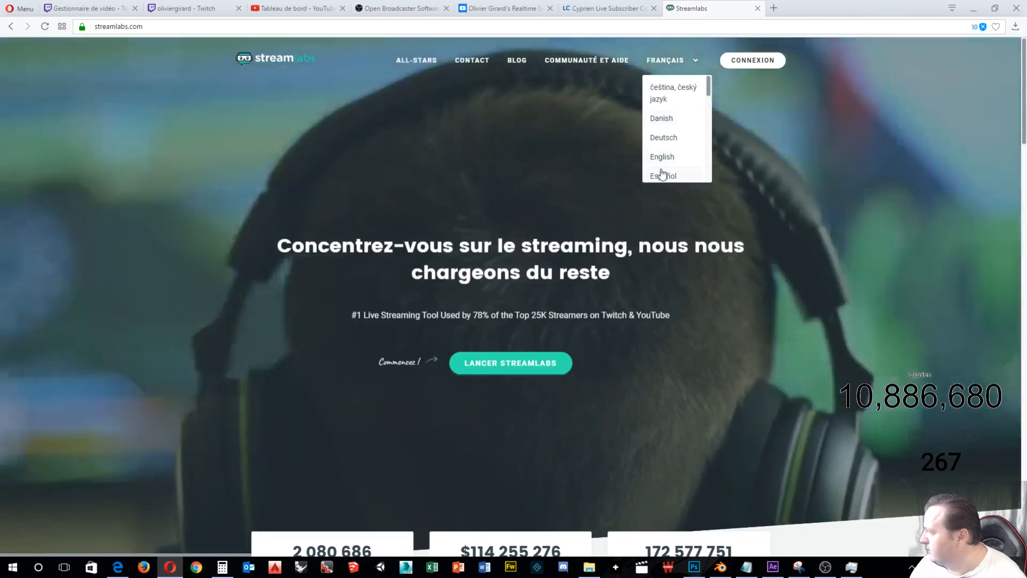
click(661, 158)
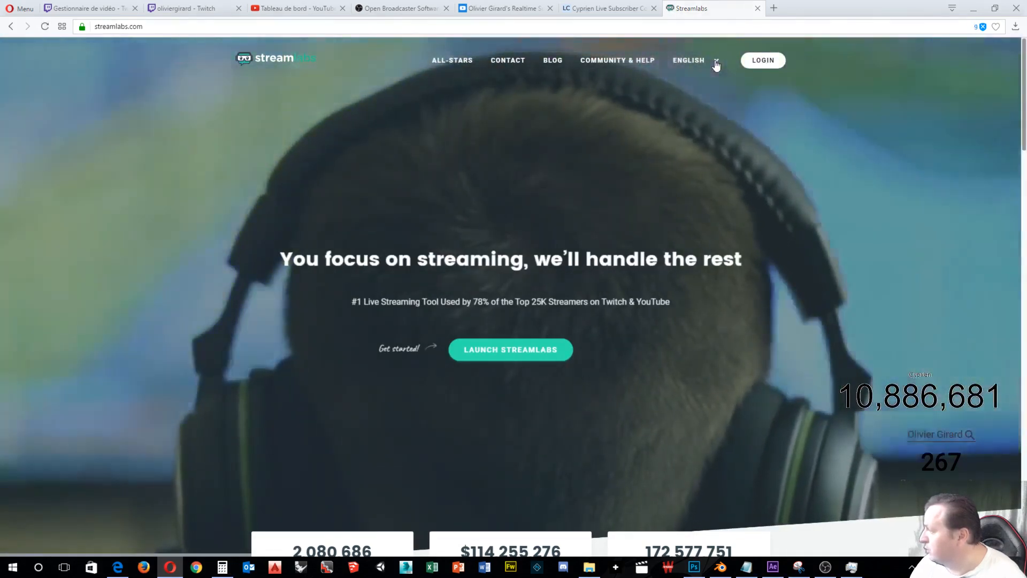
click(716, 65)
scroll(690, 128, down, 2)
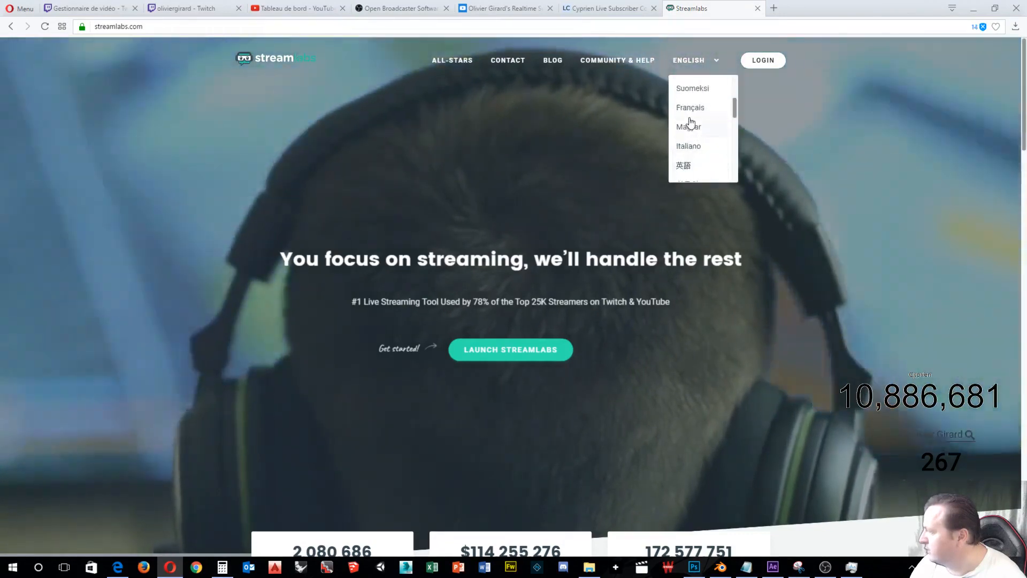
click(689, 109)
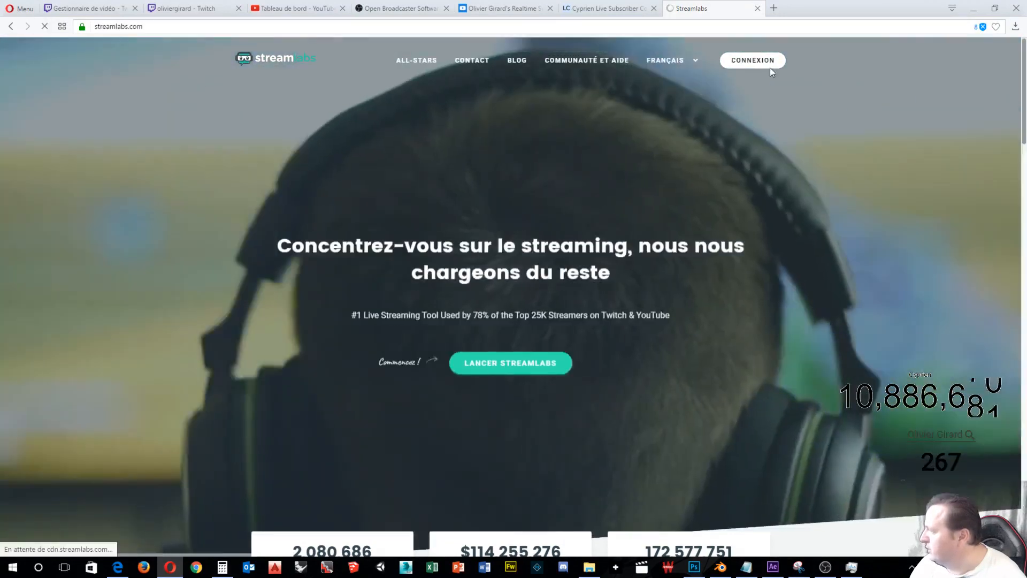
Log in to Streamlabs through YouTube with the second listed Google account.
click(770, 68)
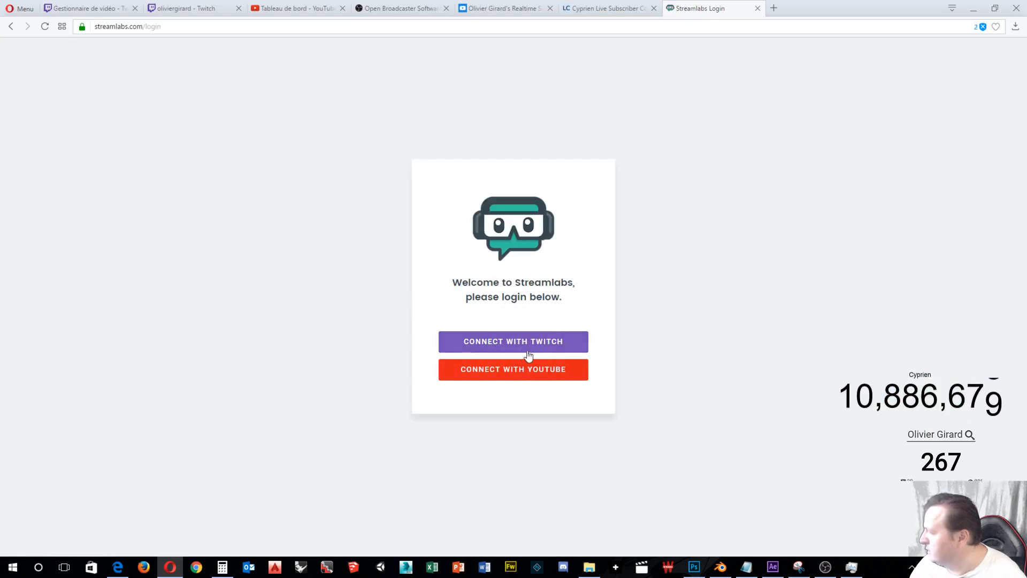
click(508, 373)
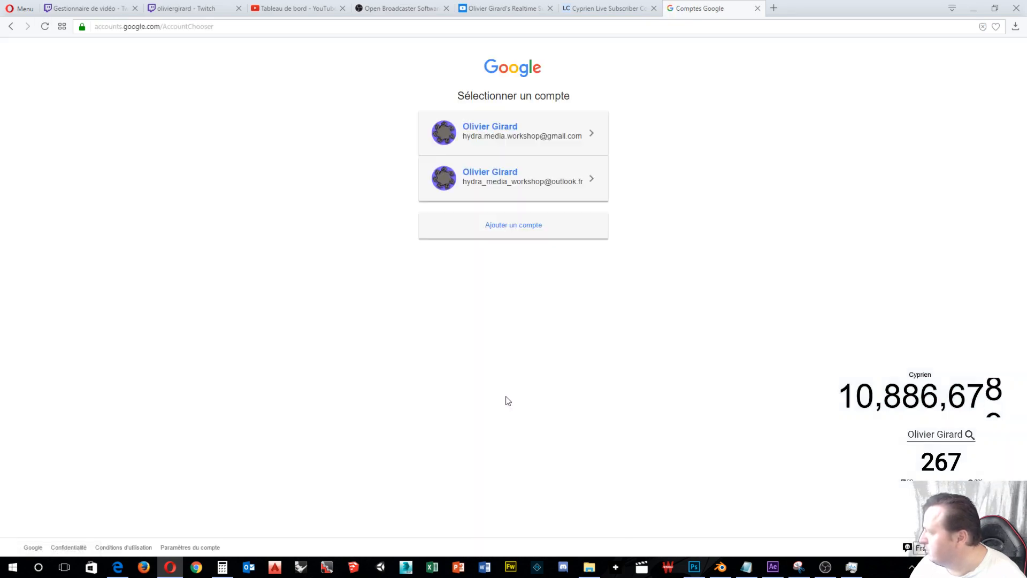
click(518, 177)
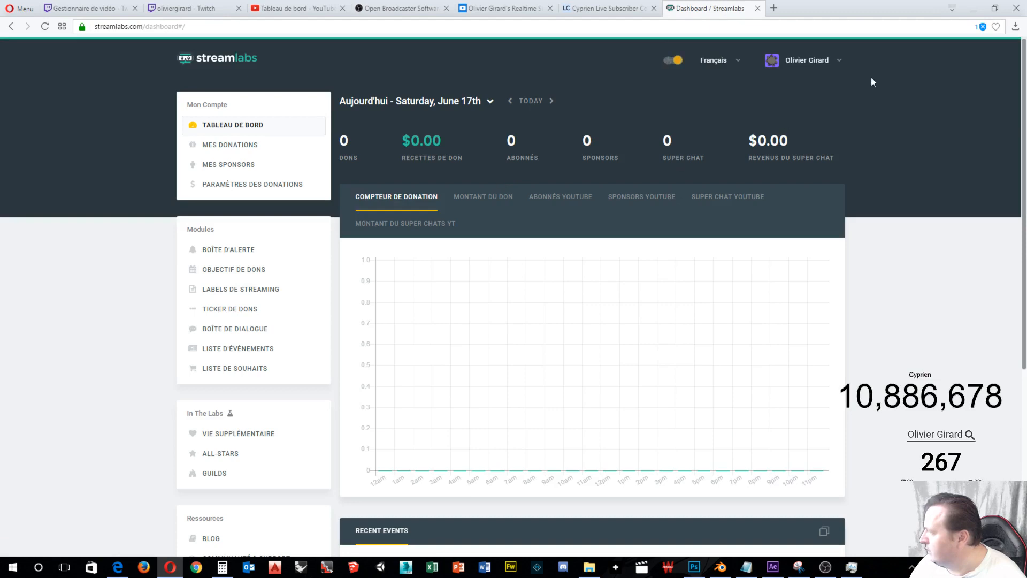
click(780, 59)
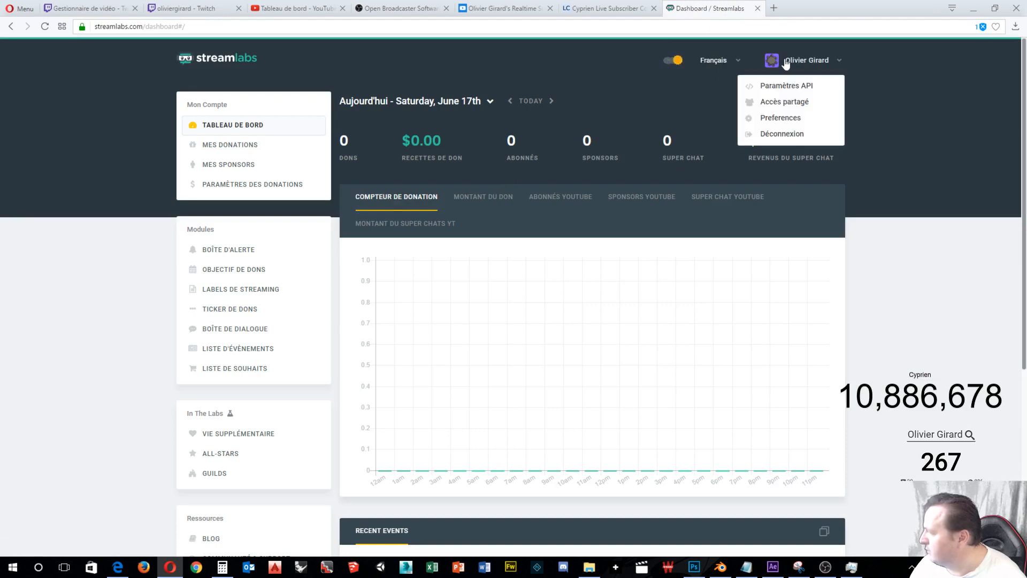
click(82, 292)
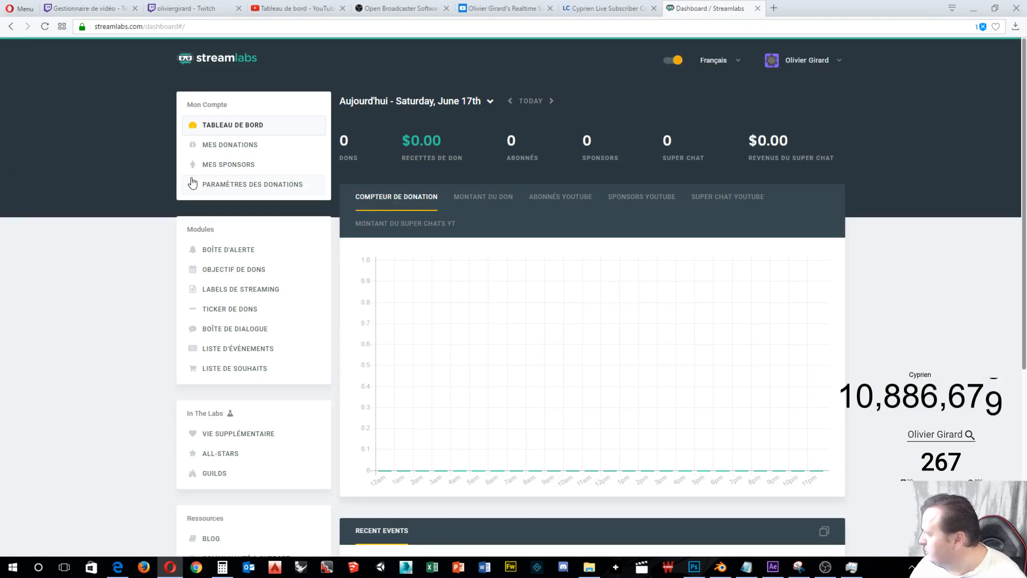
Open the donation settings in Streamlabs and examine the tip page URL and the payment methods PayPal, Cartes de crédit, Unitpay.ru and Skrill.
click(239, 191)
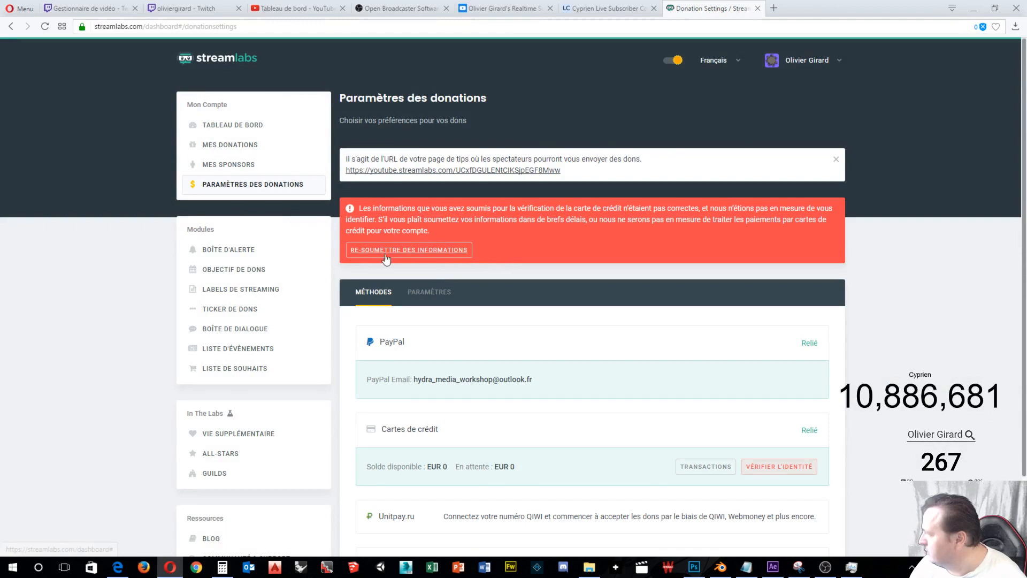
scroll(380, 363, down, 2)
scroll(390, 362, up, 2)
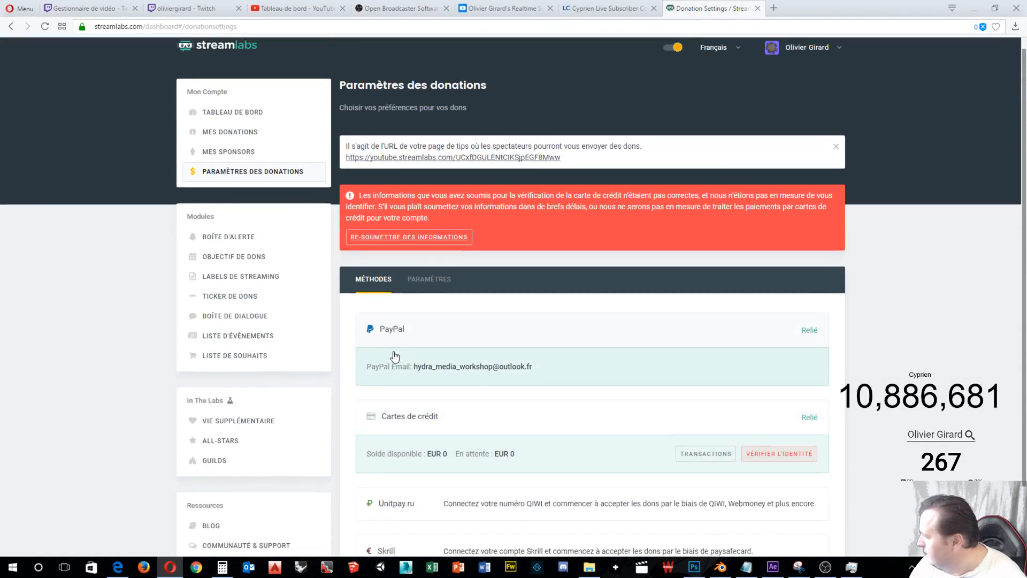
scroll(393, 357, down, 2)
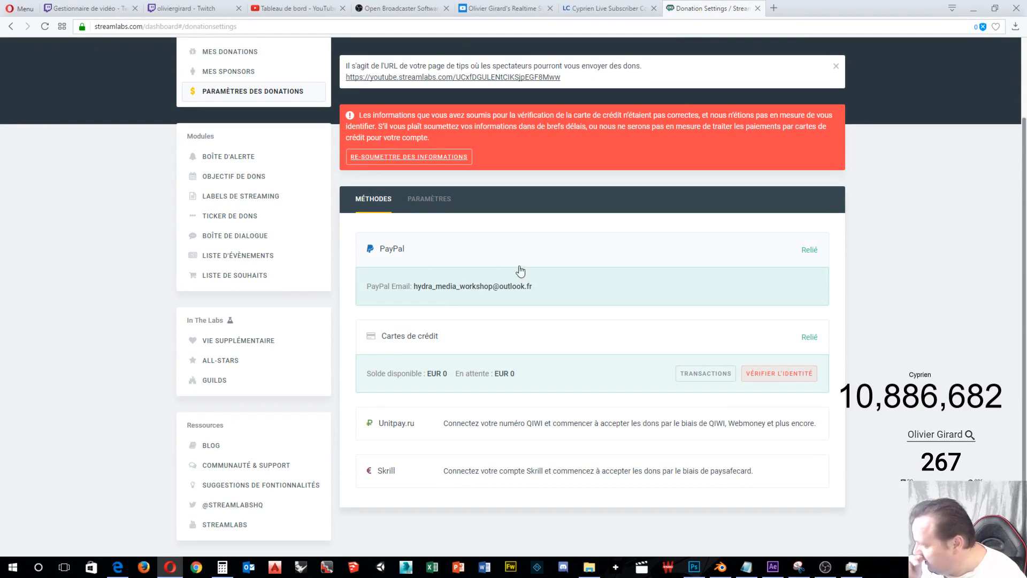
scroll(433, 294, up, 2)
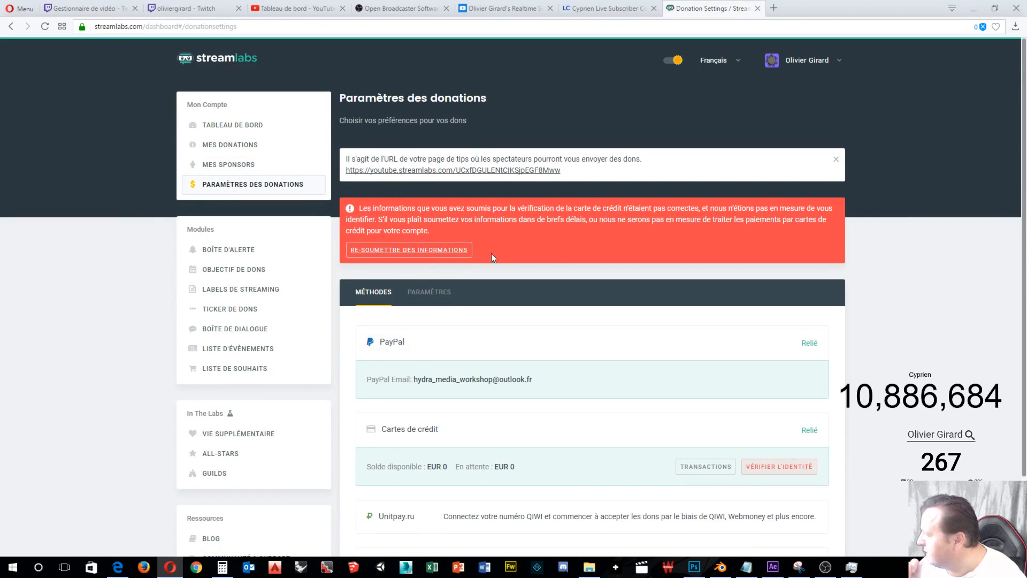
scroll(396, 321, down, 1)
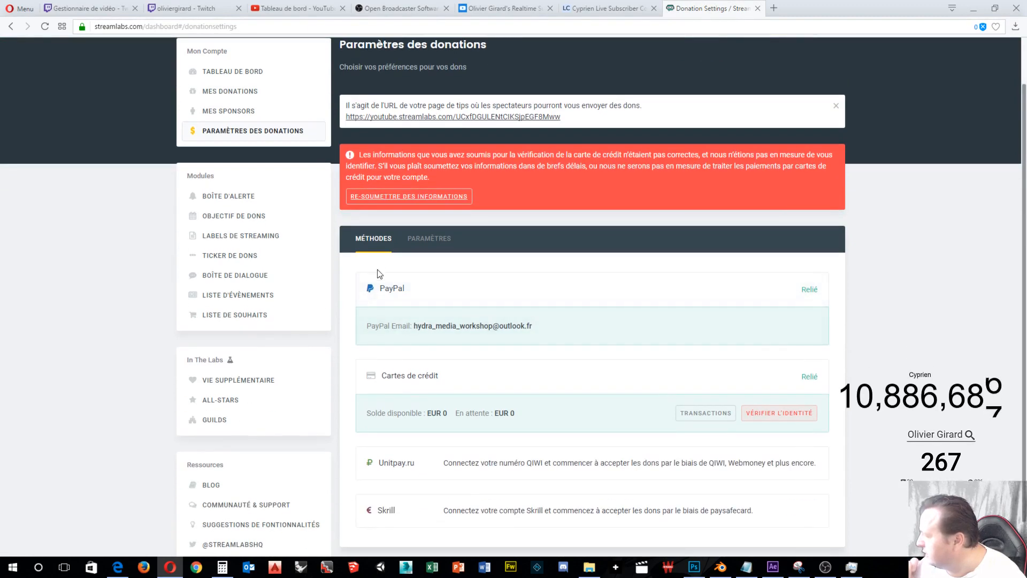
scroll(405, 363, down, 1)
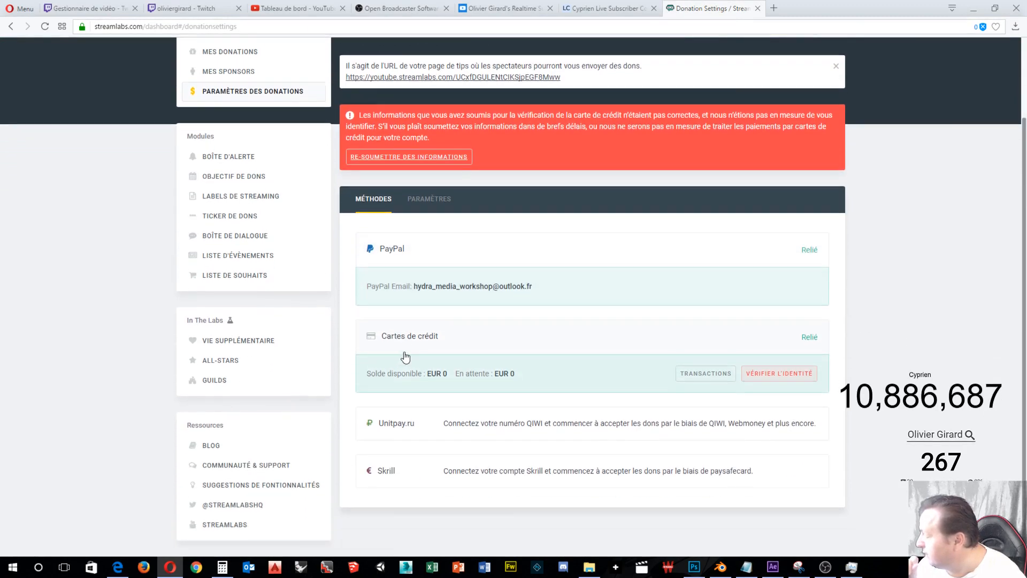
scroll(406, 356, up, 2)
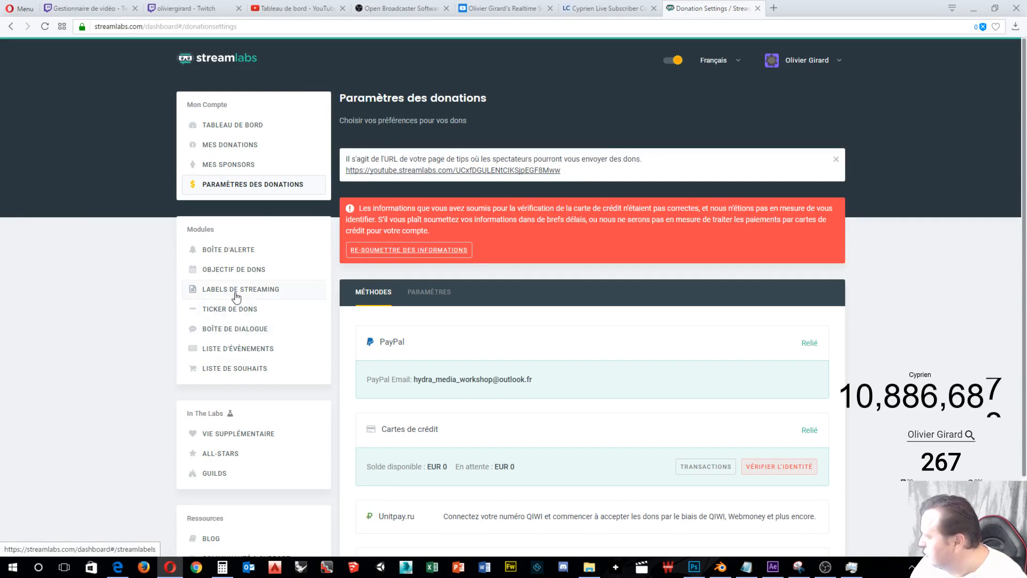
Open the alert box module and examine its general, donation, subscriber, sponsor and Super Chat alert settings.
click(235, 256)
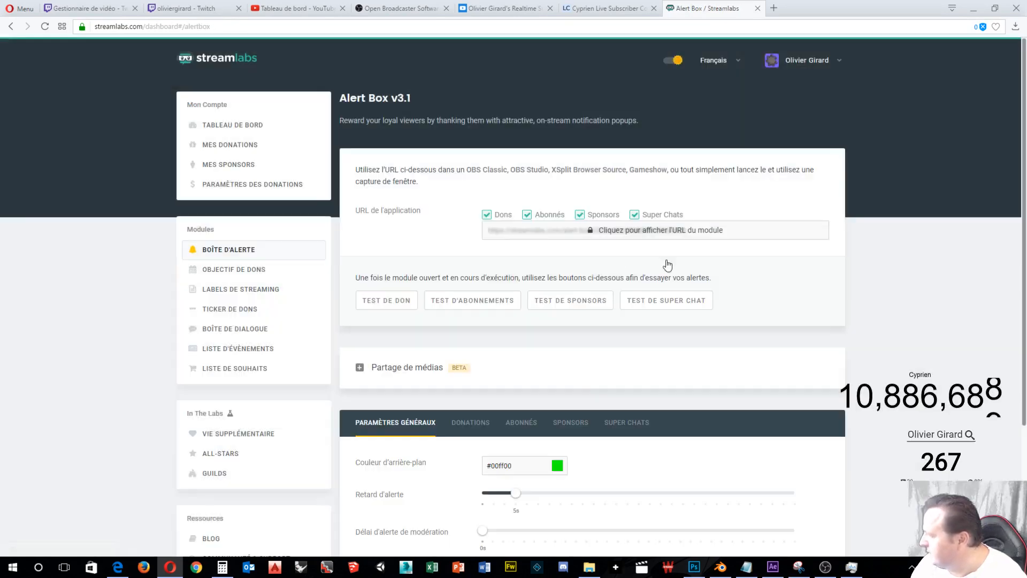
scroll(635, 252, down, 3)
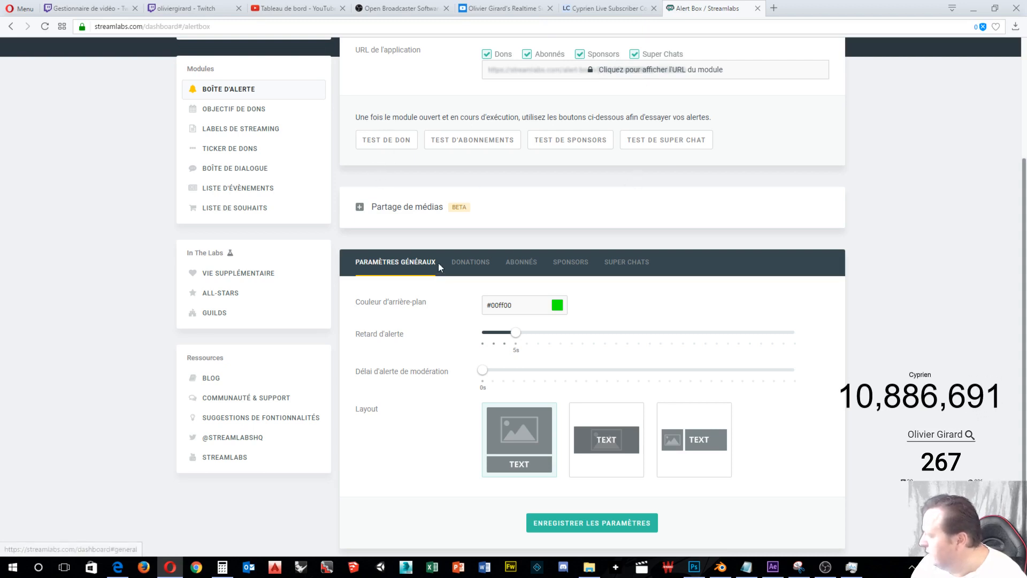
scroll(484, 304, down, 1)
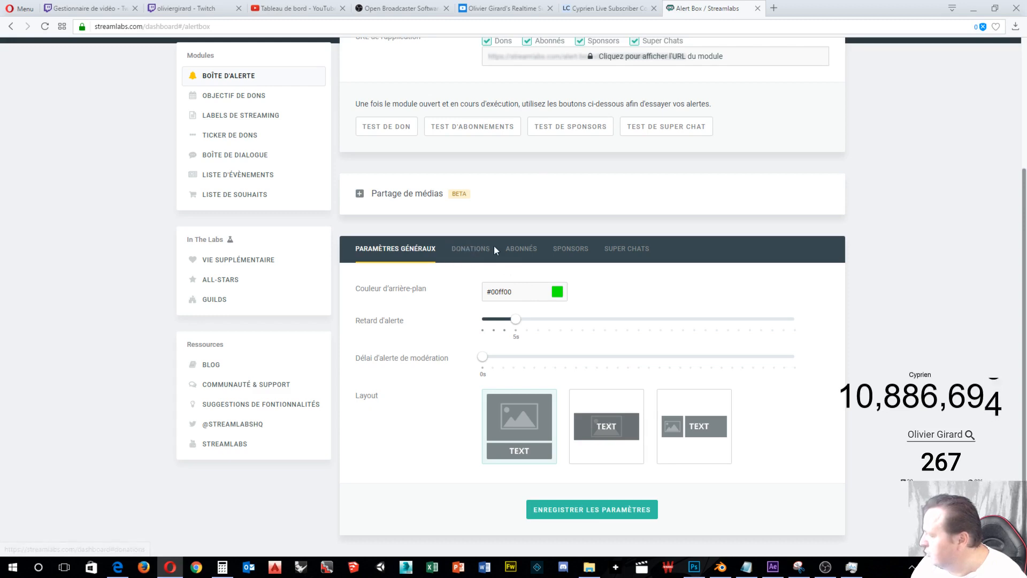
click(468, 251)
click(518, 259)
click(569, 254)
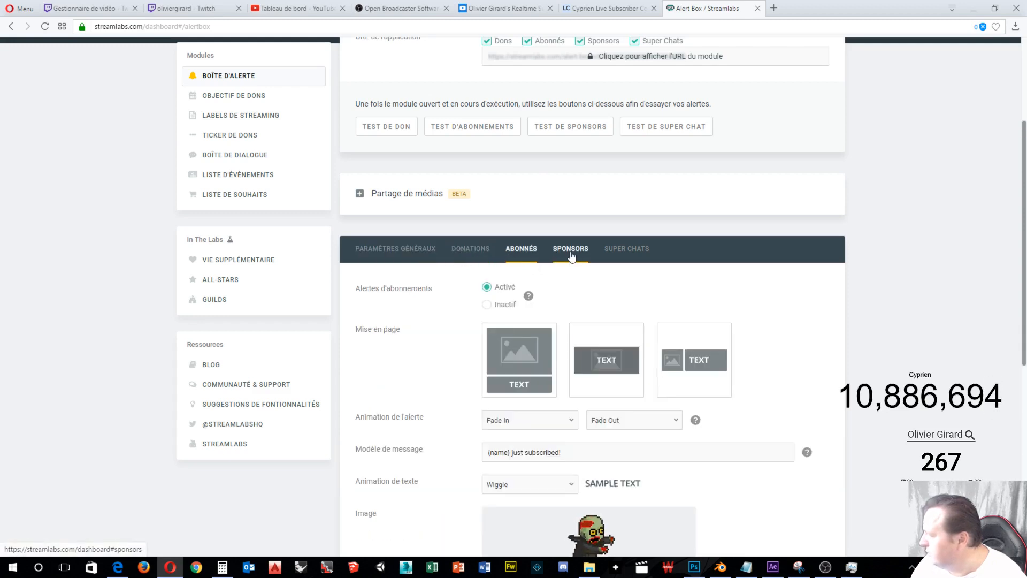
click(645, 255)
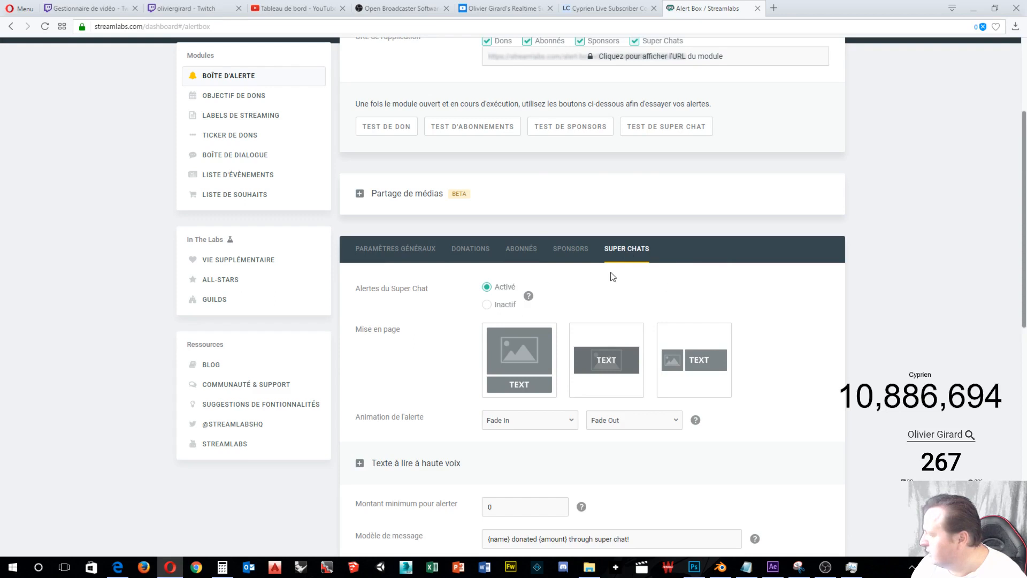
click(381, 250)
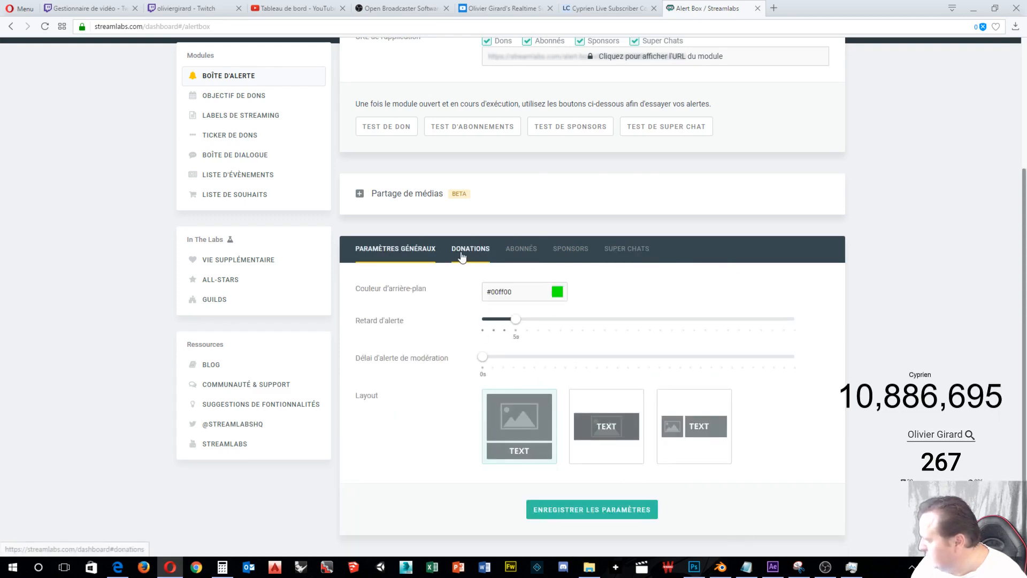
Set the subscriber alert's layout (Mise en page) to the image beside the text, after trying the text over the image.
click(521, 248)
scroll(665, 353, down, 2)
scroll(664, 353, down, 4)
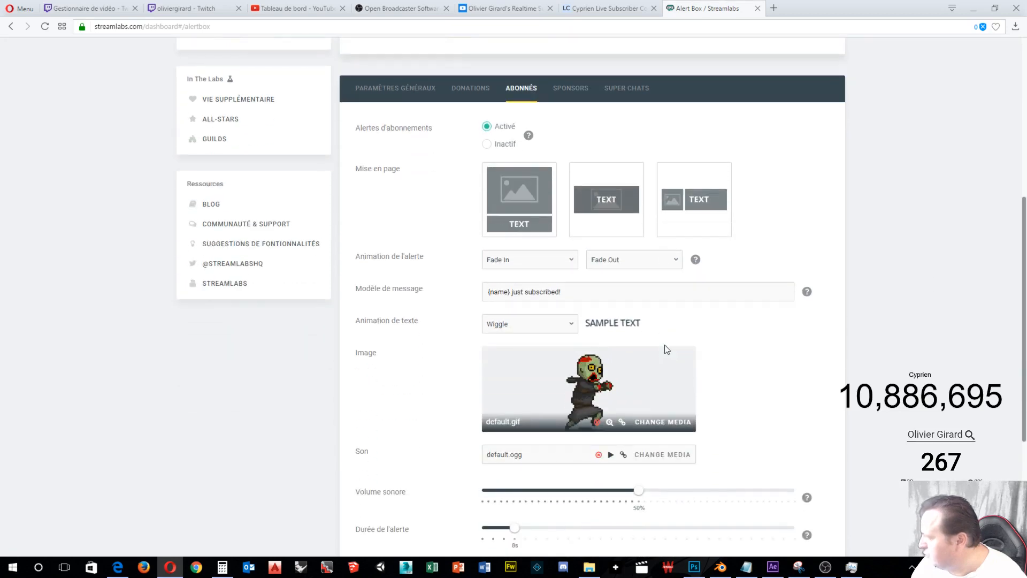
scroll(664, 348, up, 2)
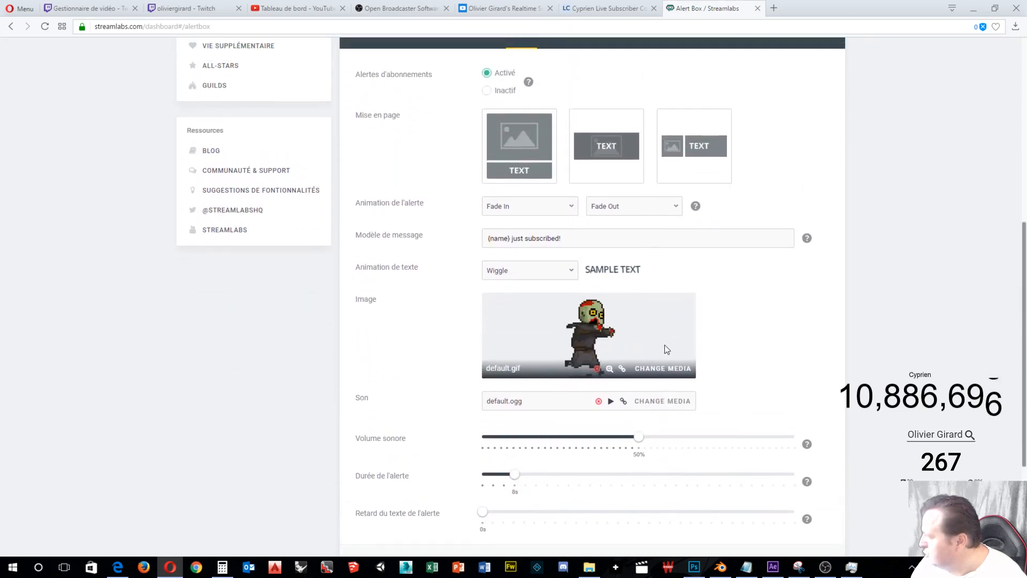
scroll(665, 350, up, 1)
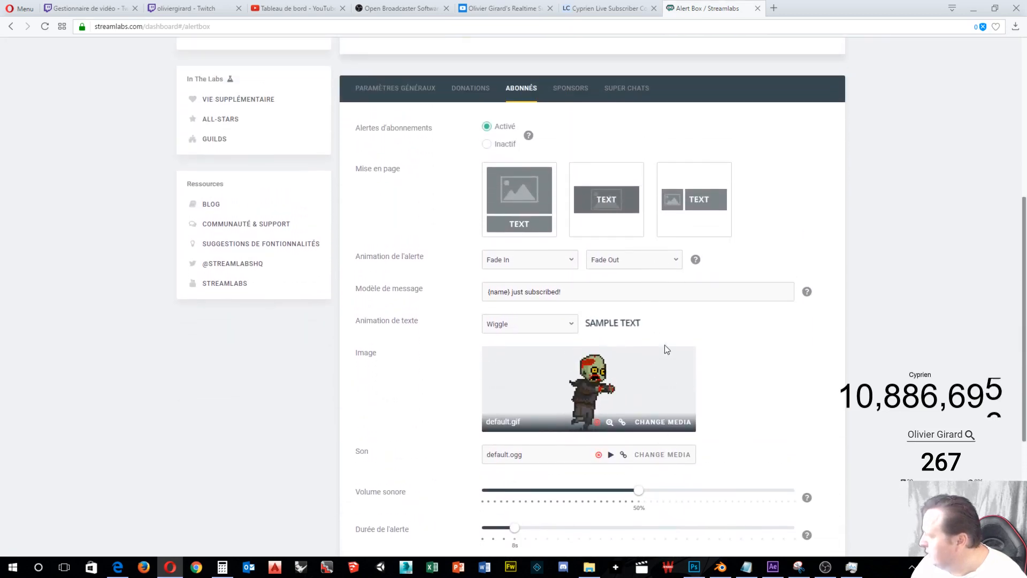
scroll(666, 349, up, 1)
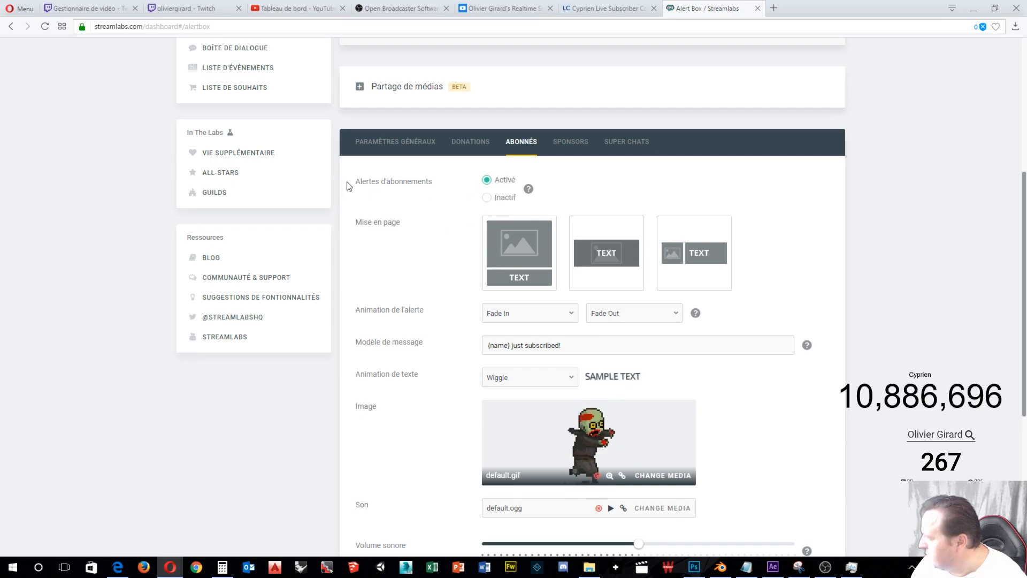
scroll(541, 194, down, 1)
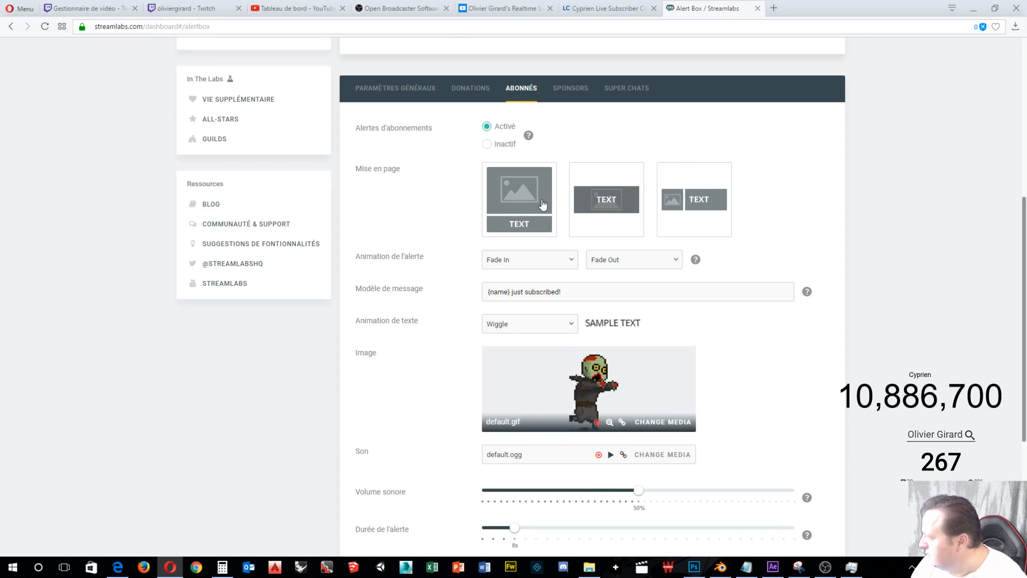
click(619, 194)
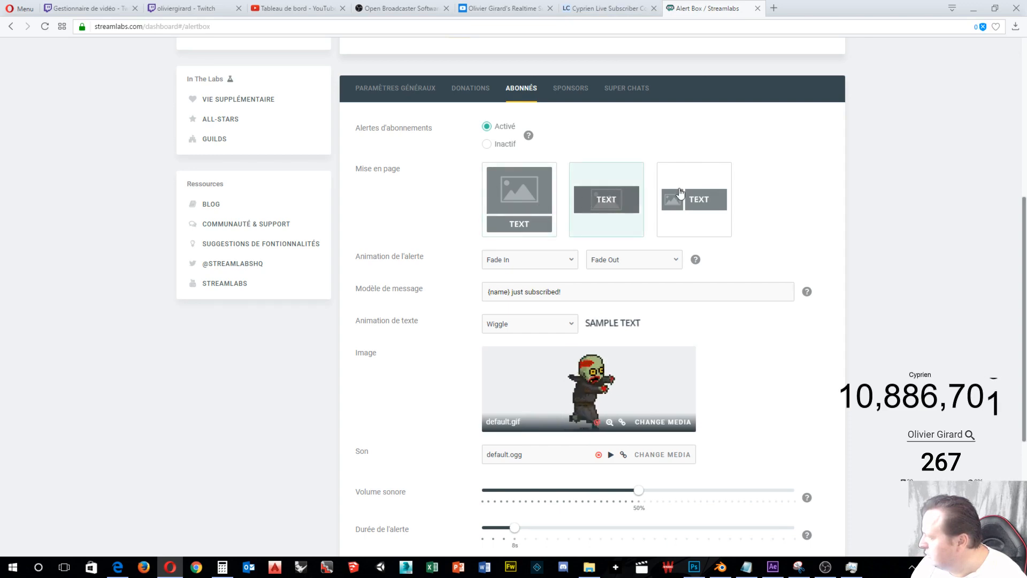
click(666, 177)
Send a test subscription alert and look over the module's application URL section.
scroll(564, 185, up, 2)
scroll(564, 186, up, 1)
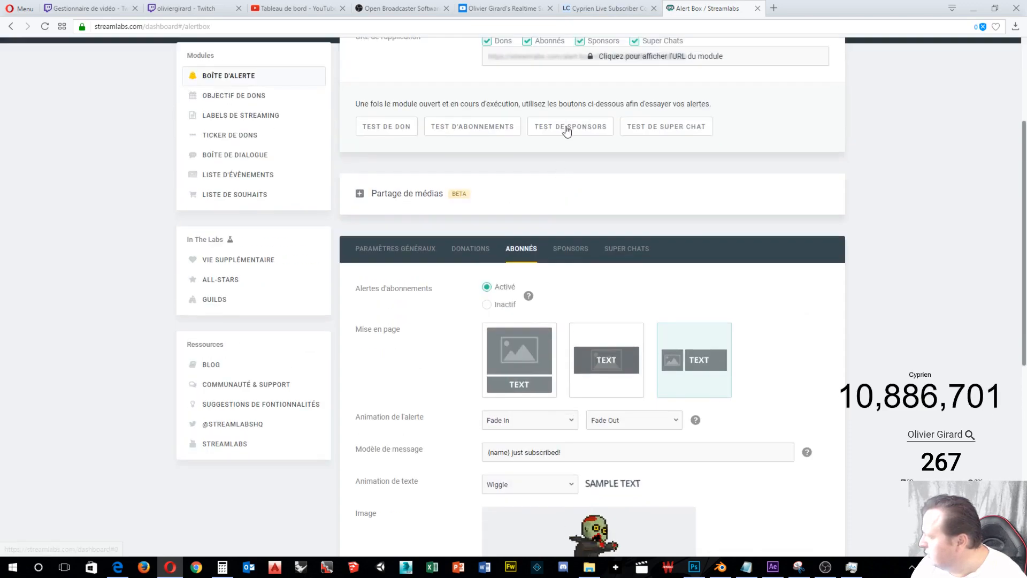
click(476, 130)
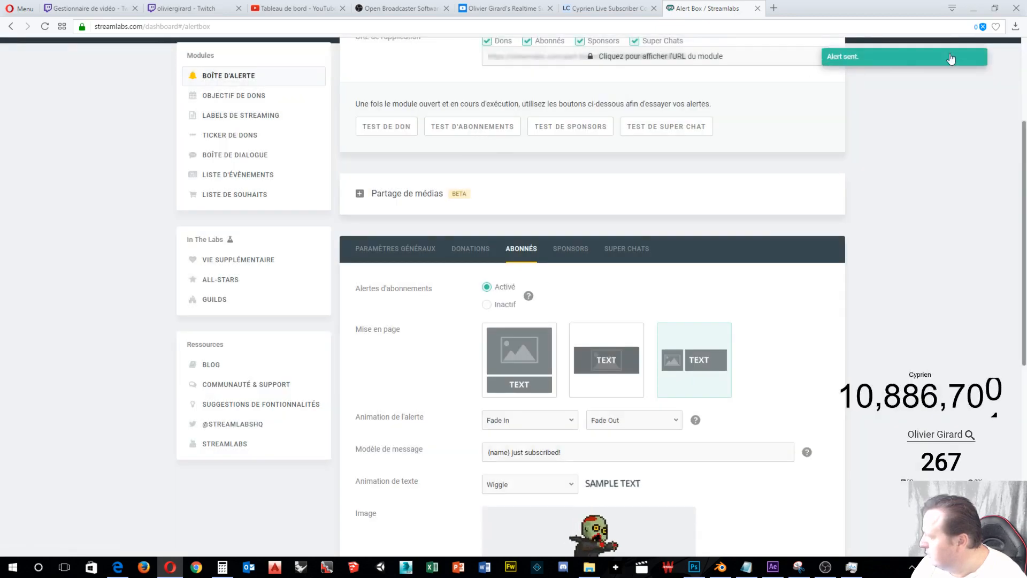
scroll(686, 138, up, 2)
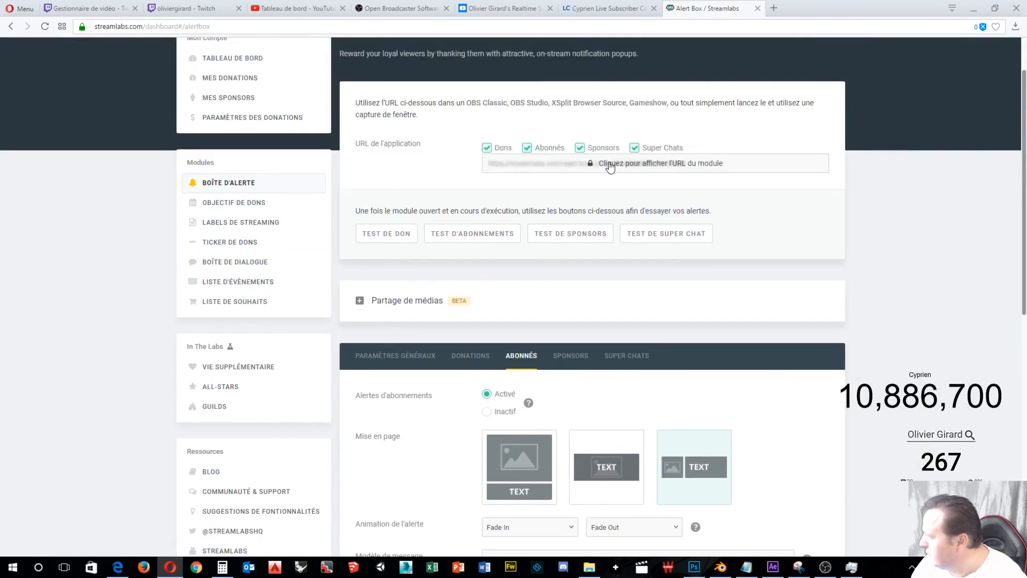
scroll(611, 167, up, 1)
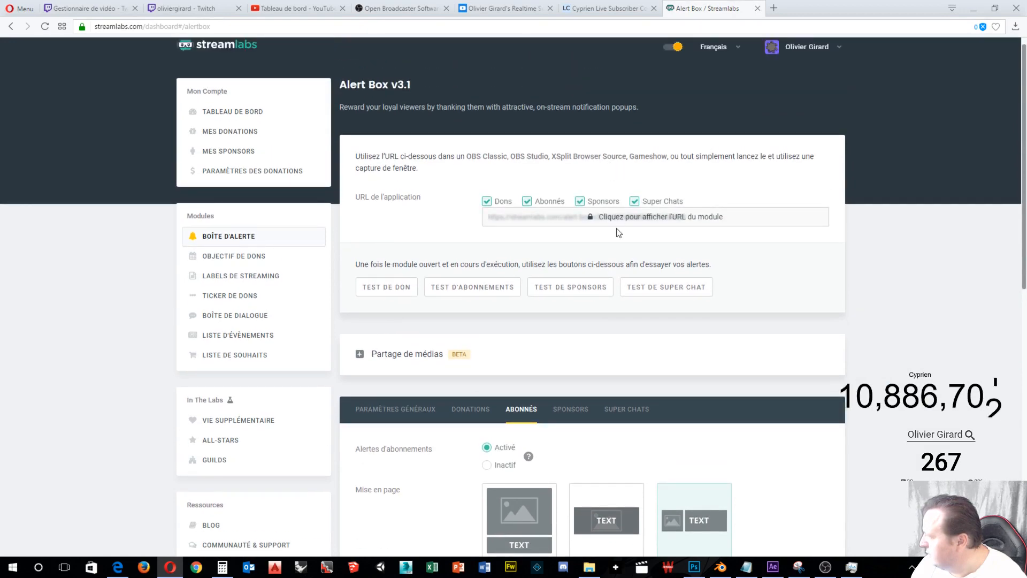
scroll(618, 232, down, 3)
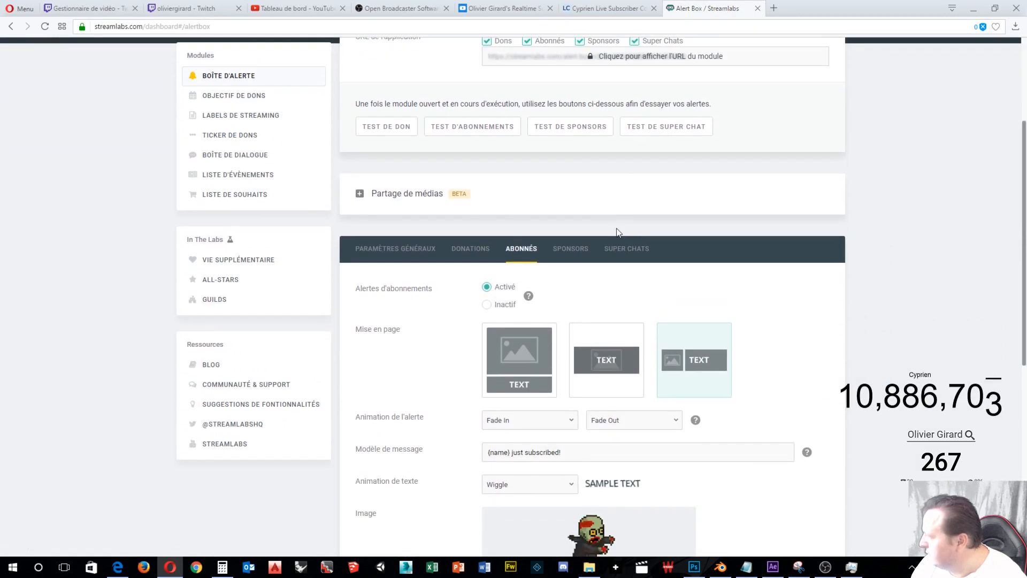
scroll(616, 232, up, 2)
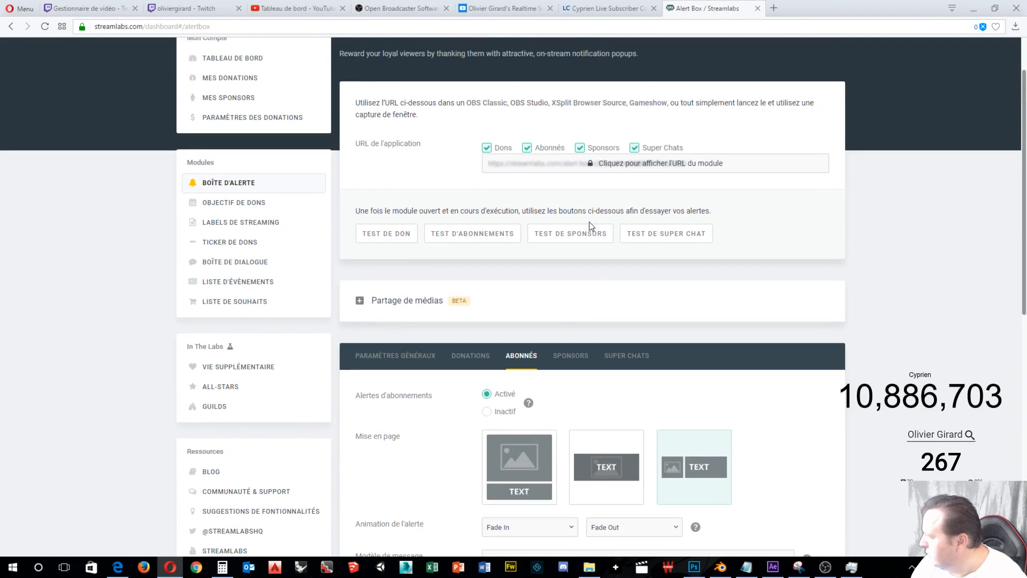
Browse the stock images for the subscriber alert and replace its image with 5rANtdR.gif.
scroll(591, 225, down, 3)
scroll(591, 225, down, 7)
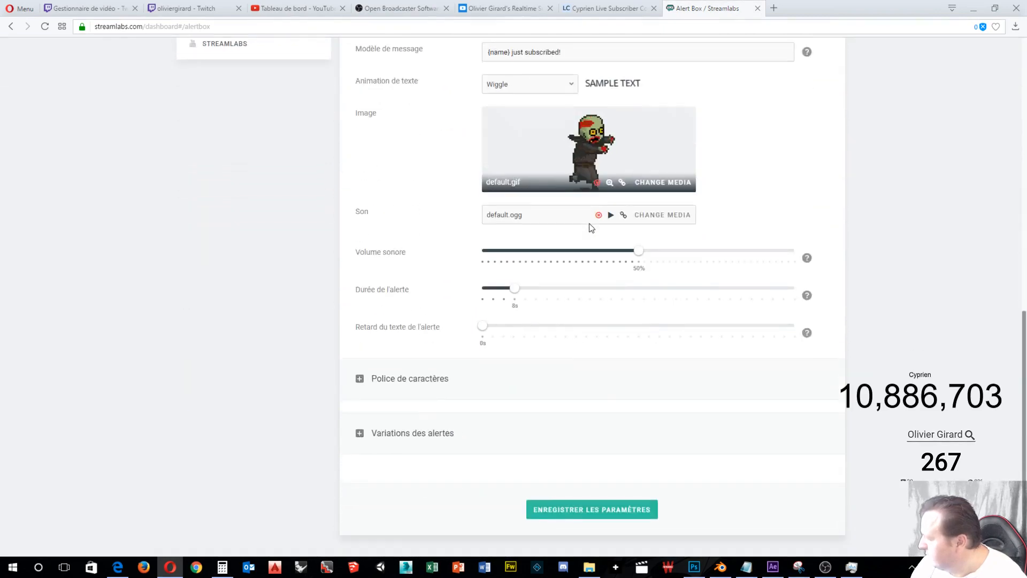
scroll(548, 355, up, 2)
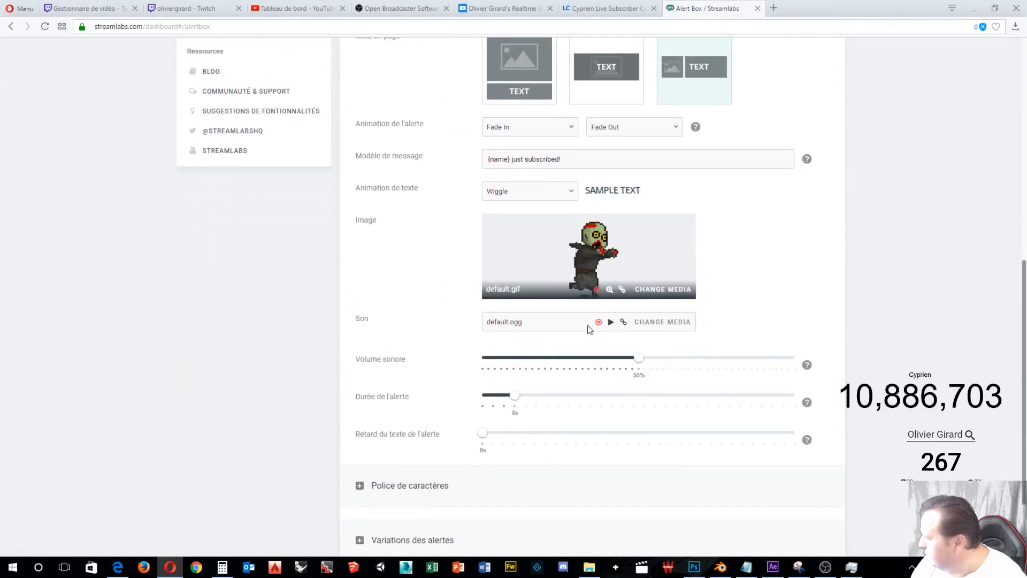
click(645, 296)
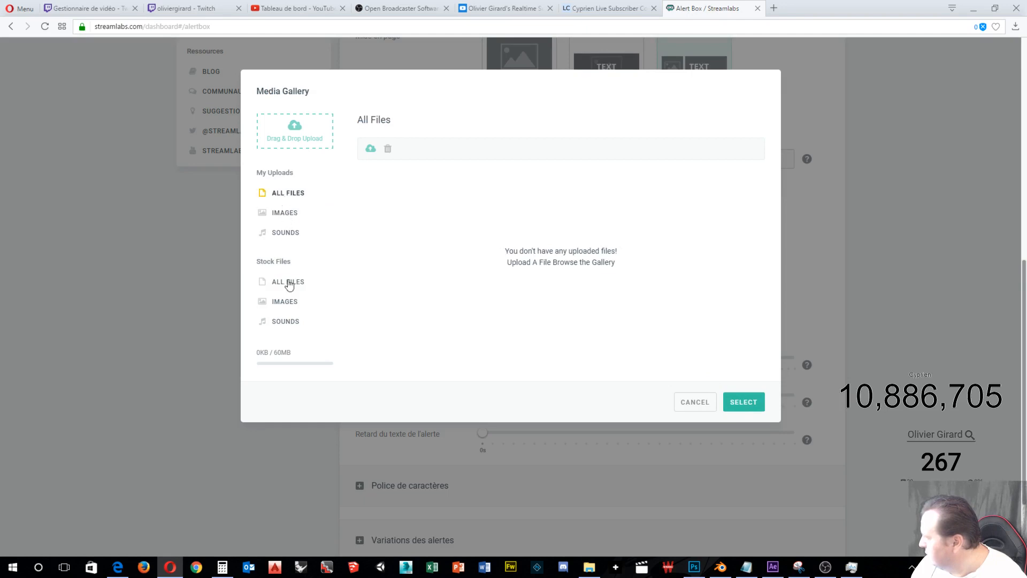
click(285, 302)
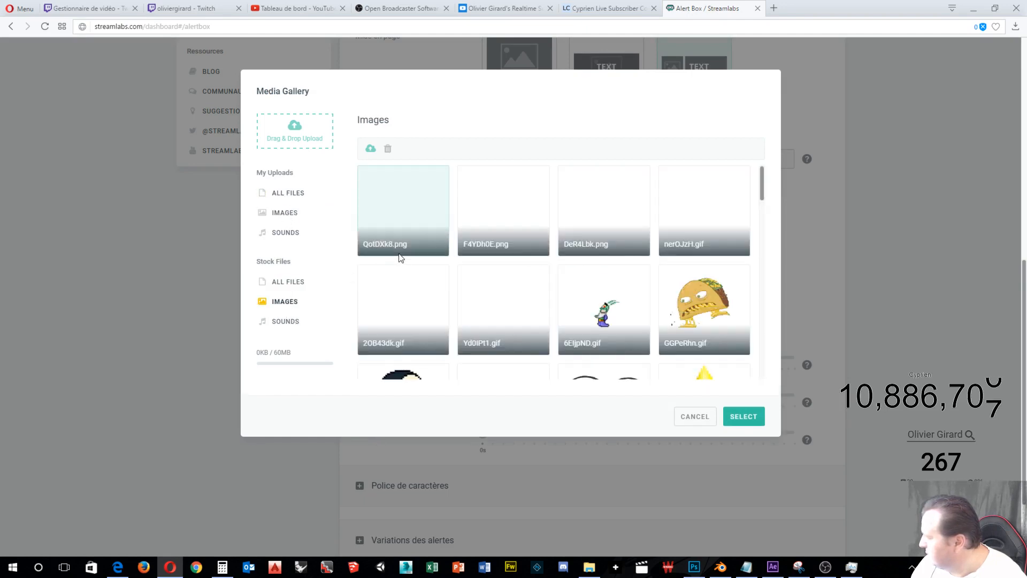
scroll(412, 220, down, 5)
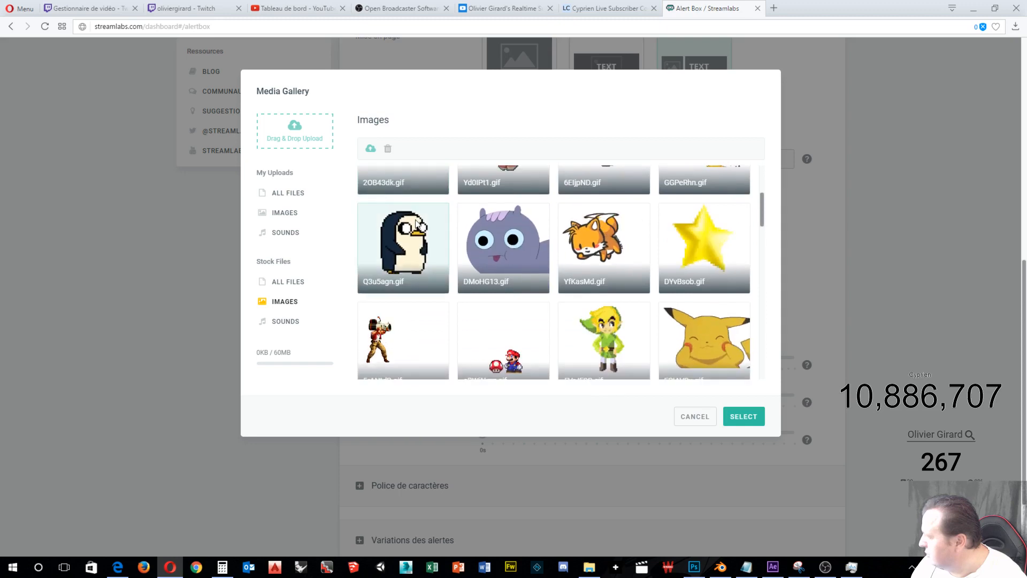
scroll(417, 224, down, 5)
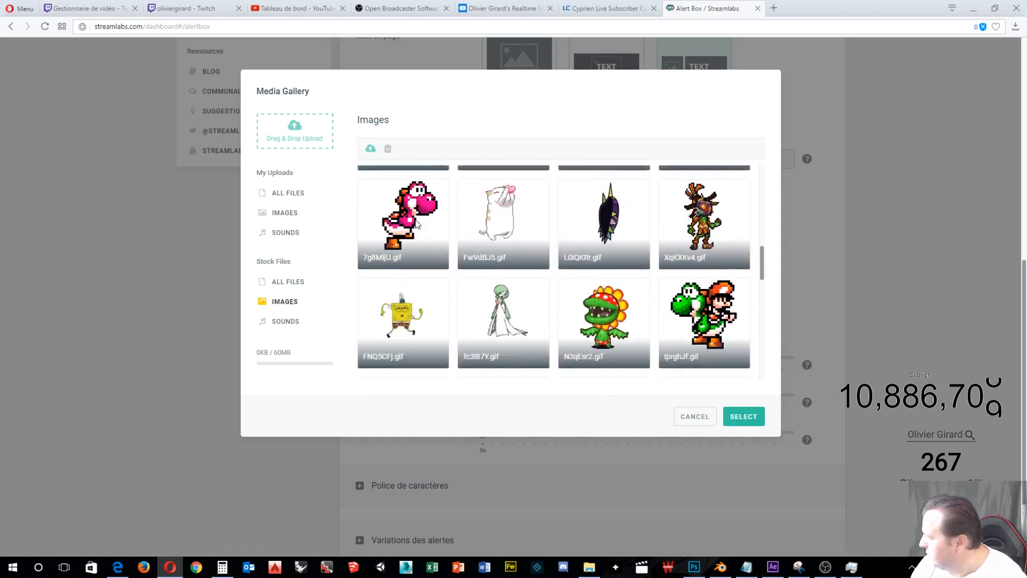
scroll(416, 222, down, 6)
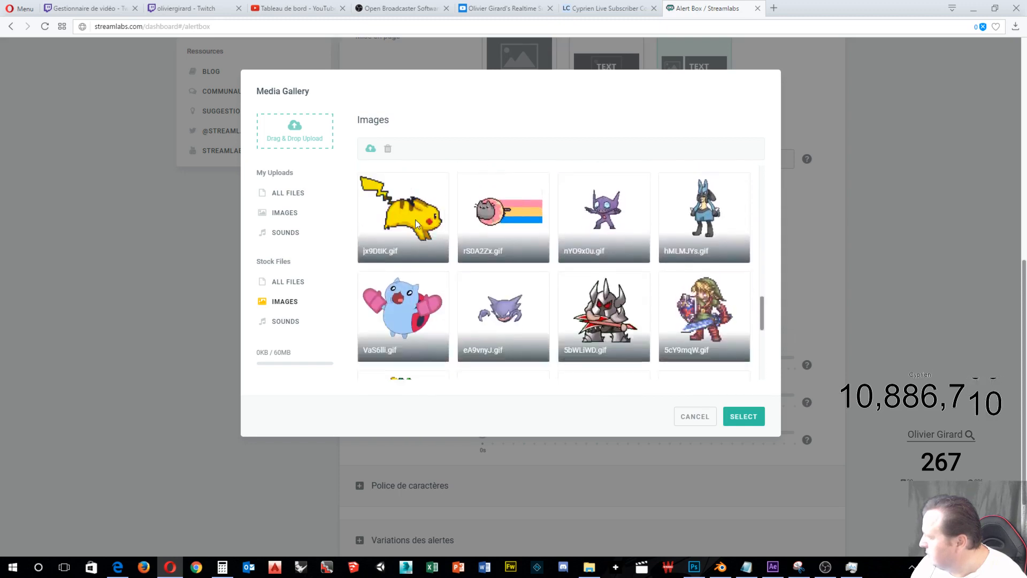
scroll(417, 224, down, 3)
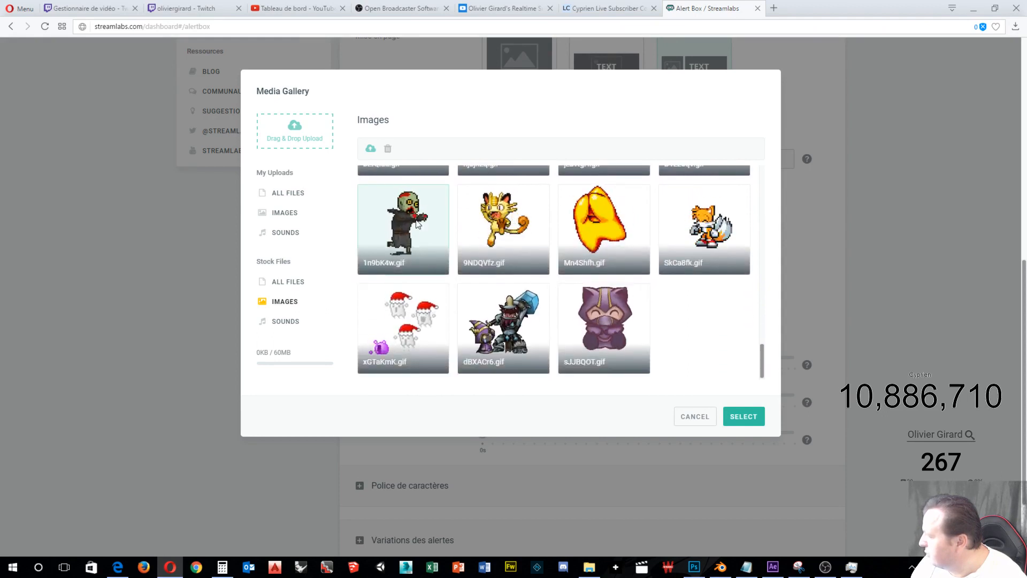
scroll(417, 223, up, 4)
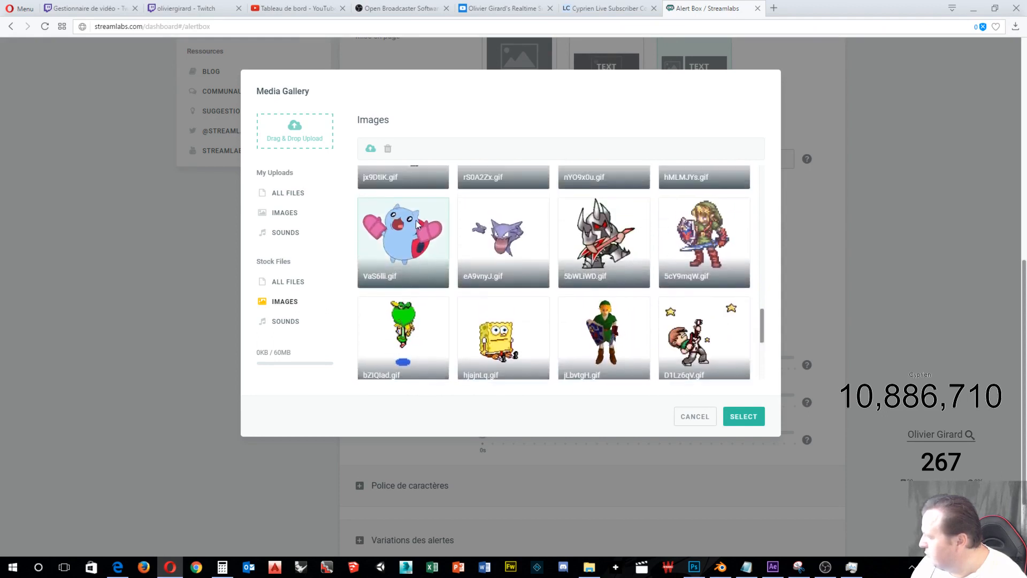
scroll(417, 224, up, 3)
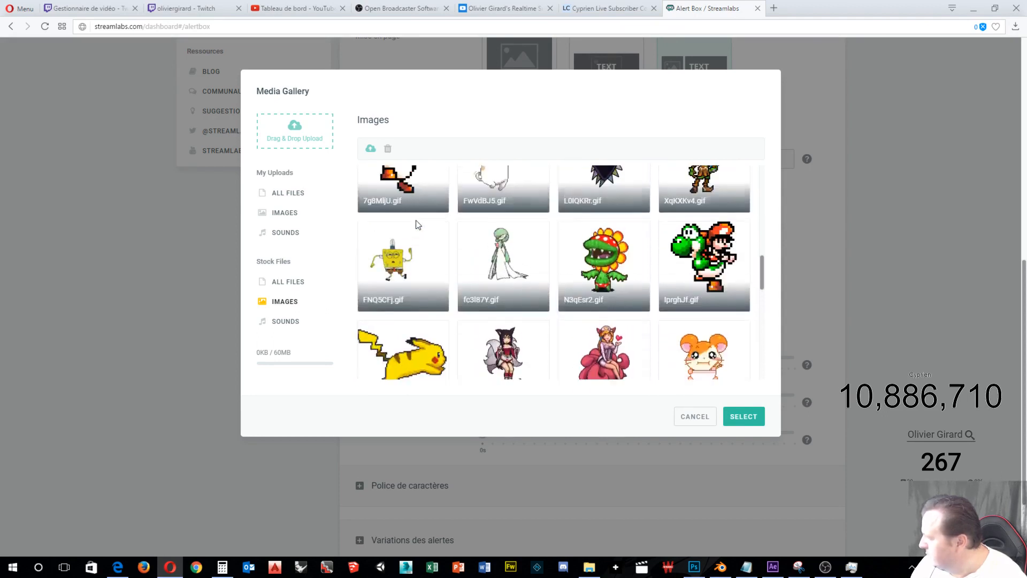
scroll(417, 223, up, 5)
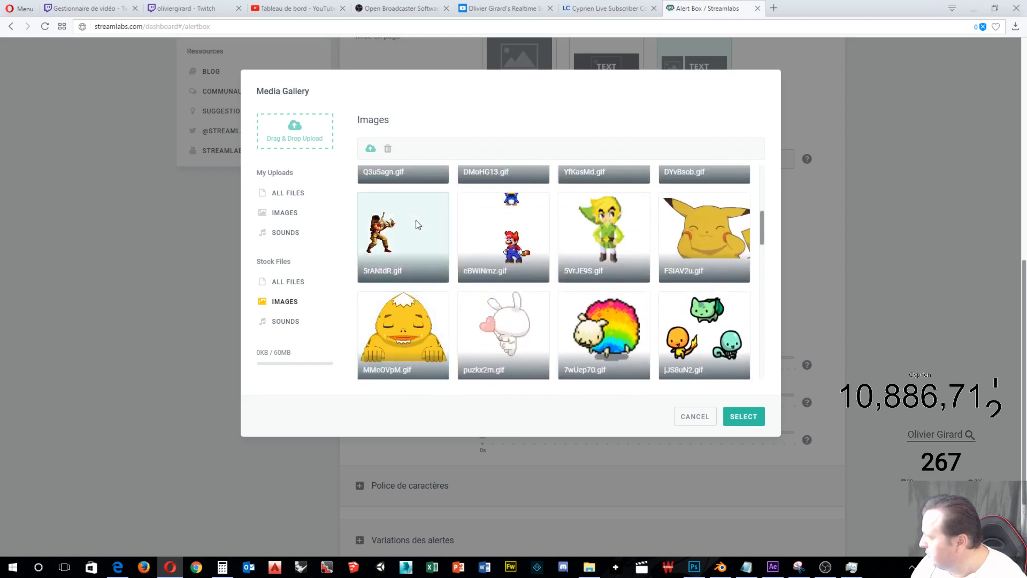
scroll(417, 223, up, 5)
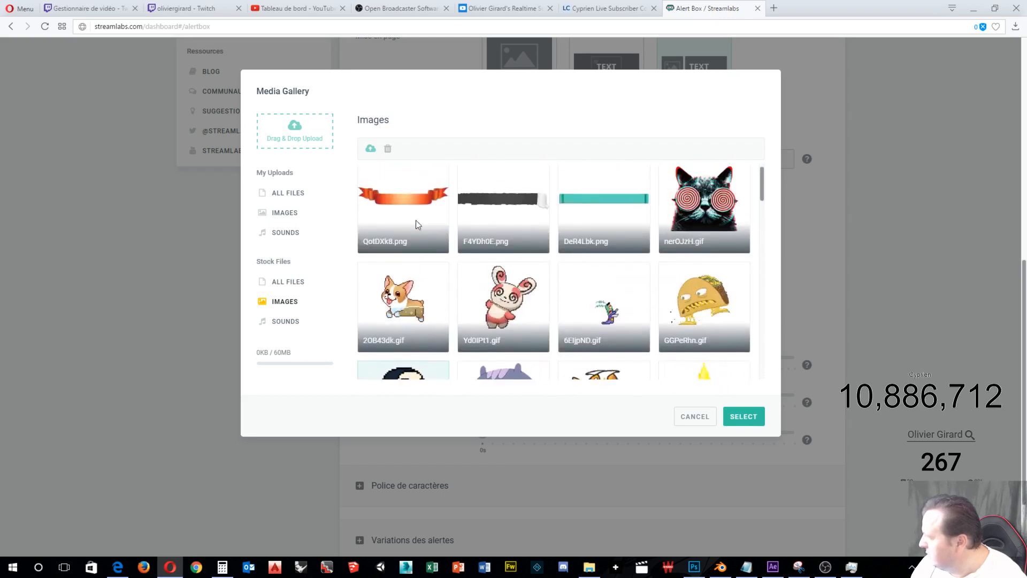
scroll(415, 223, down, 4)
click(415, 296)
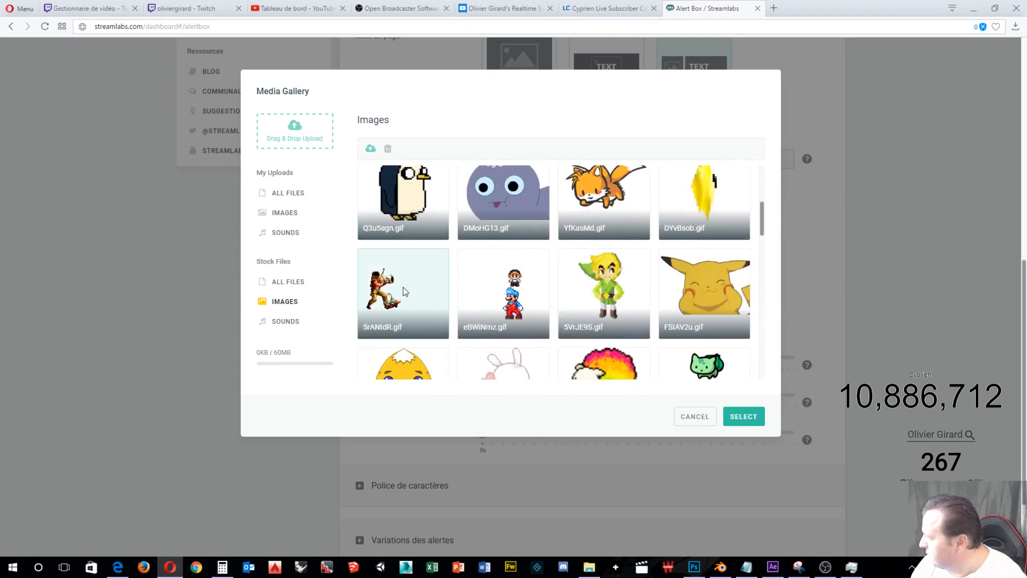
click(741, 422)
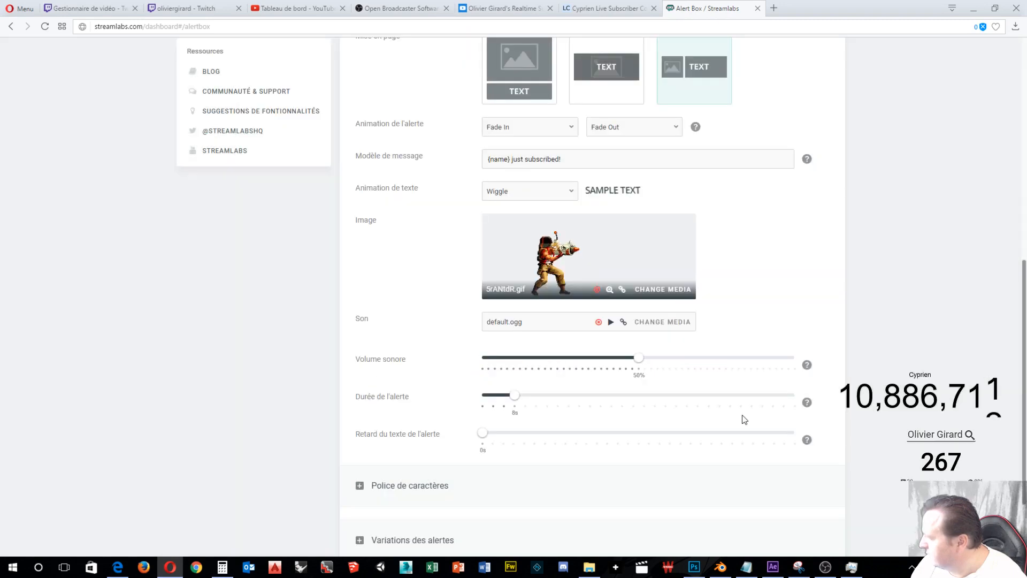
Preview a range of stock sounds for the subscriber alert and replace its sound with Ohhhh Yeaaah.
click(643, 323)
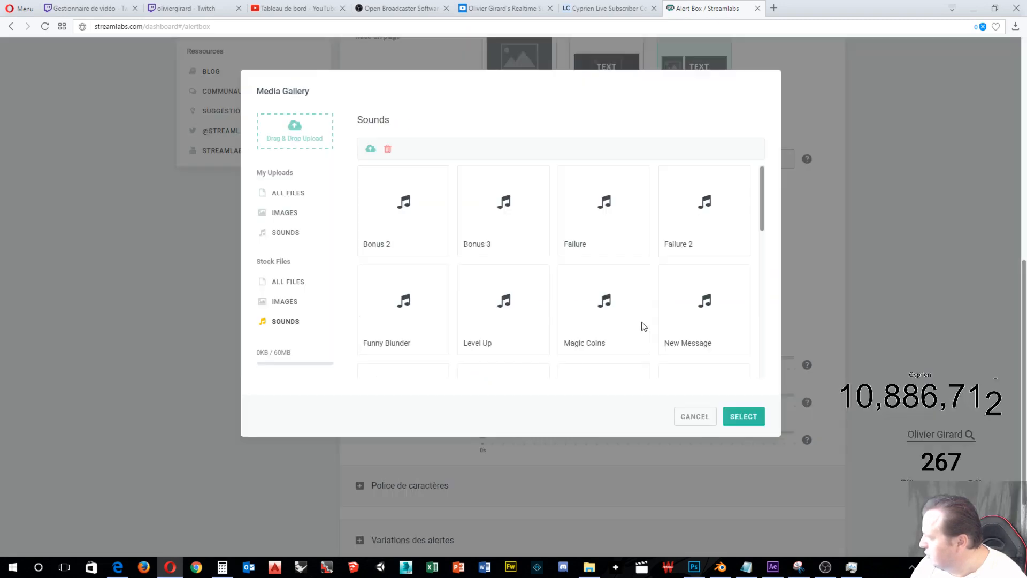
click(383, 198)
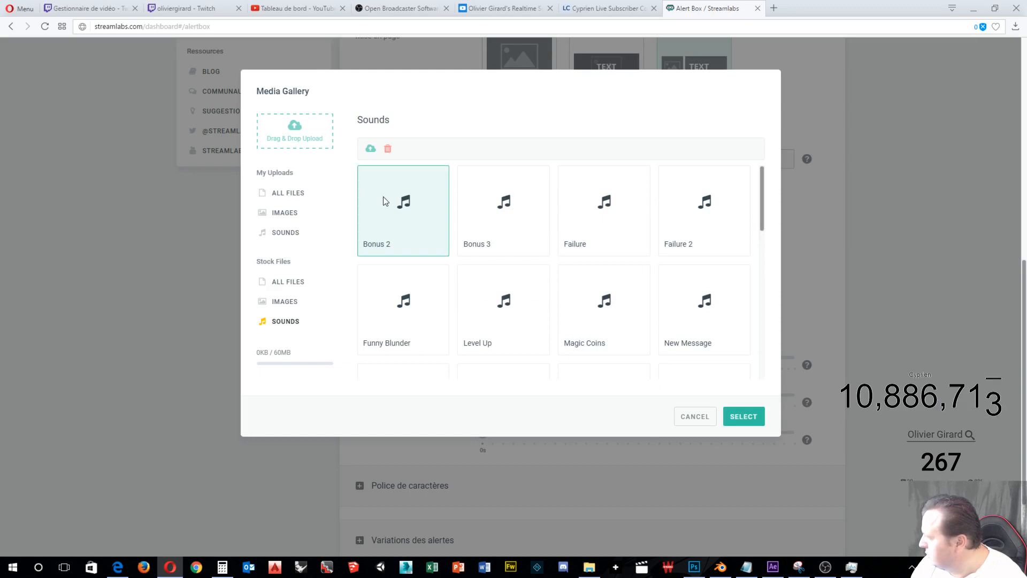
click(480, 203)
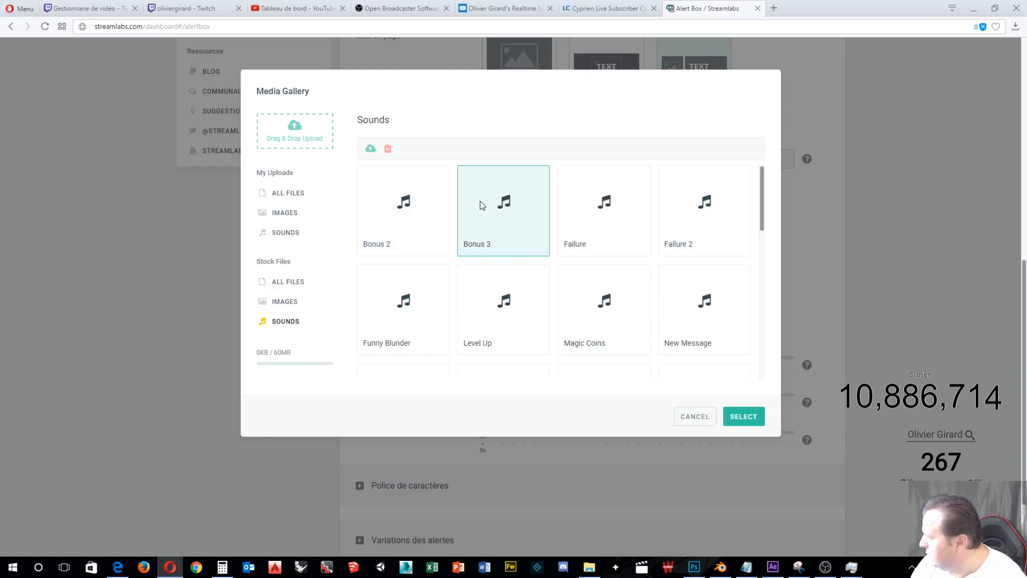
click(605, 316)
click(525, 326)
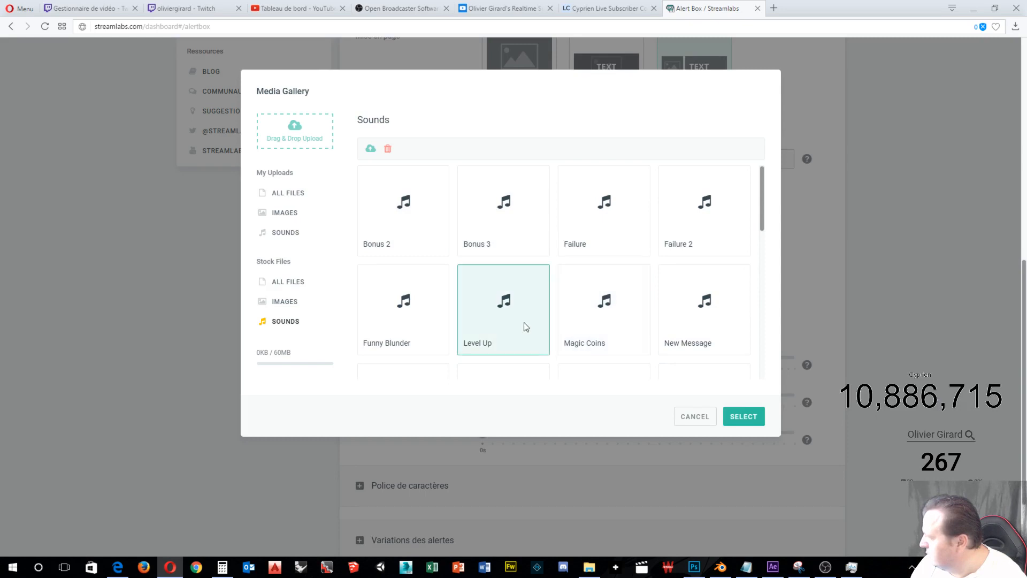
scroll(495, 322, down, 2)
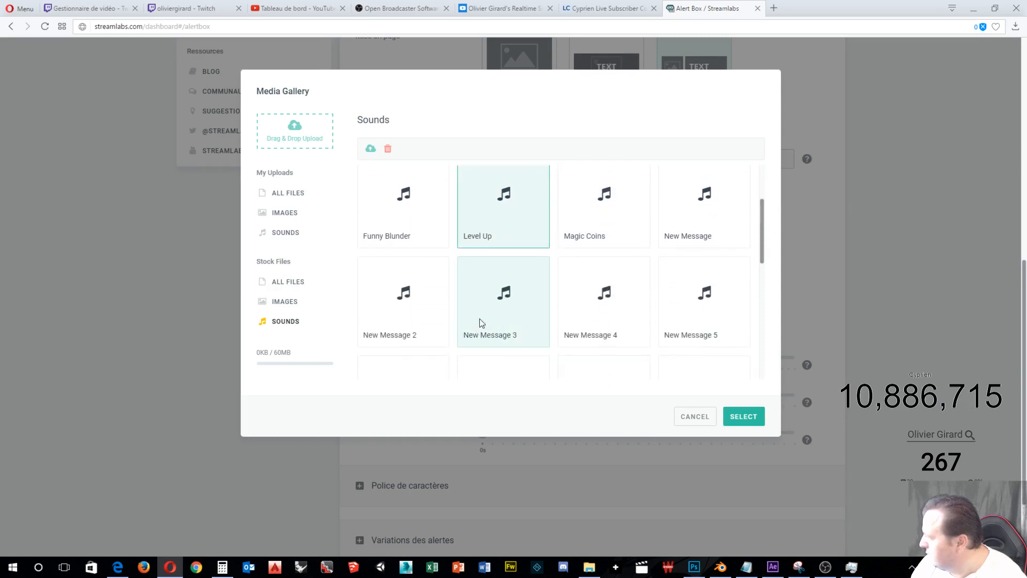
click(397, 327)
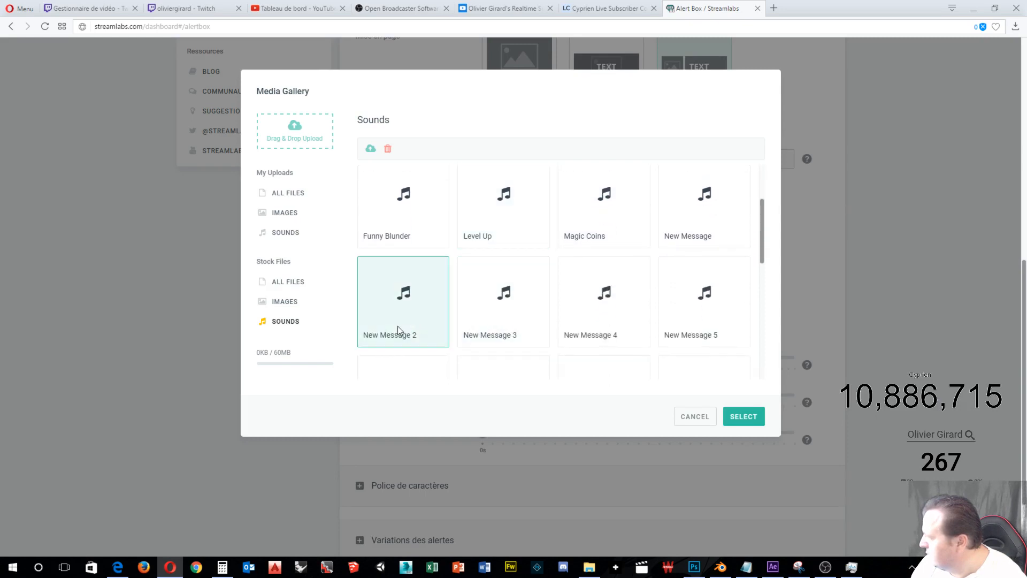
click(521, 301)
scroll(562, 313, down, 2)
click(564, 313)
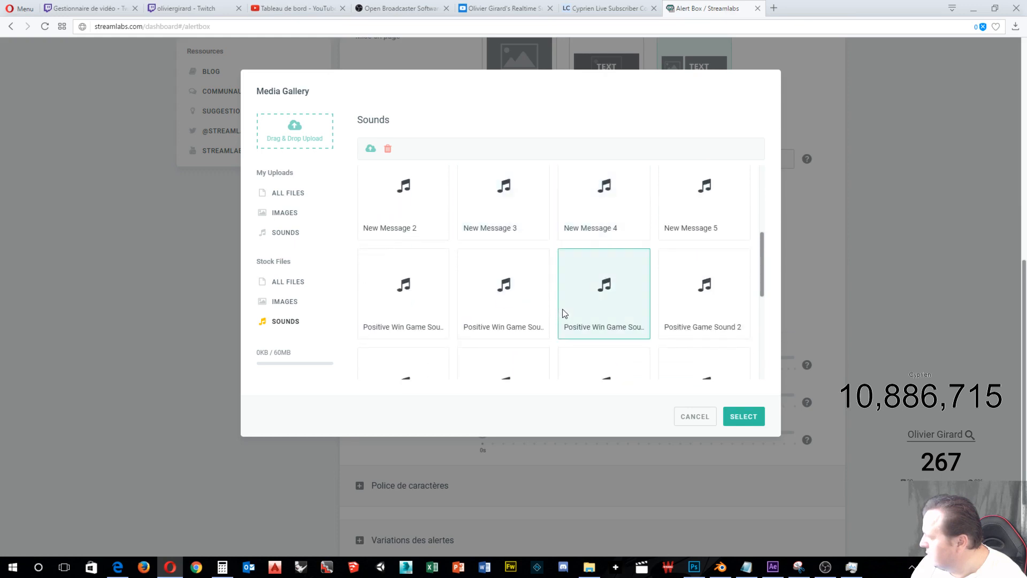
drag(511, 325, 511, 321)
scroll(506, 322, down, 2)
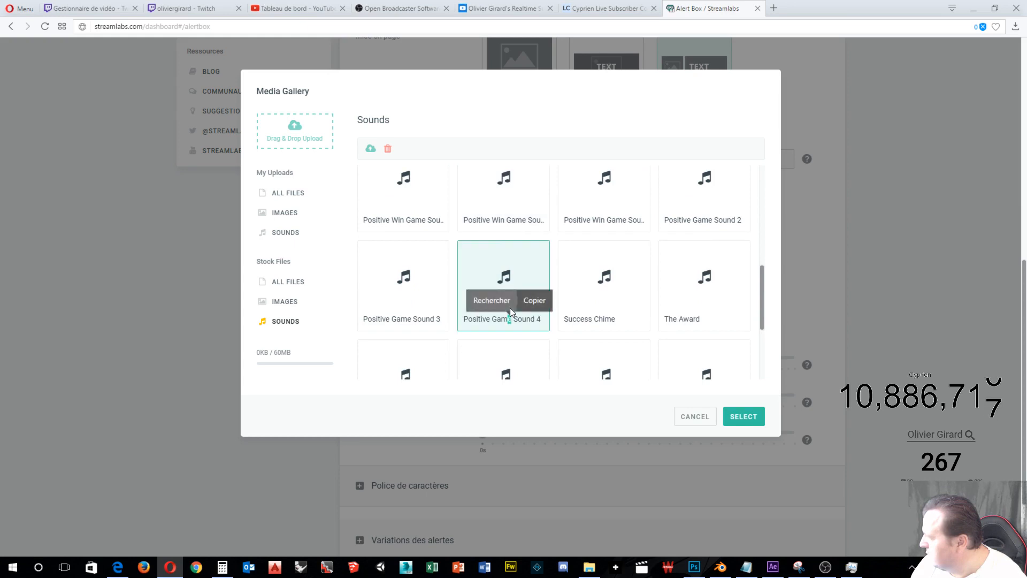
click(577, 361)
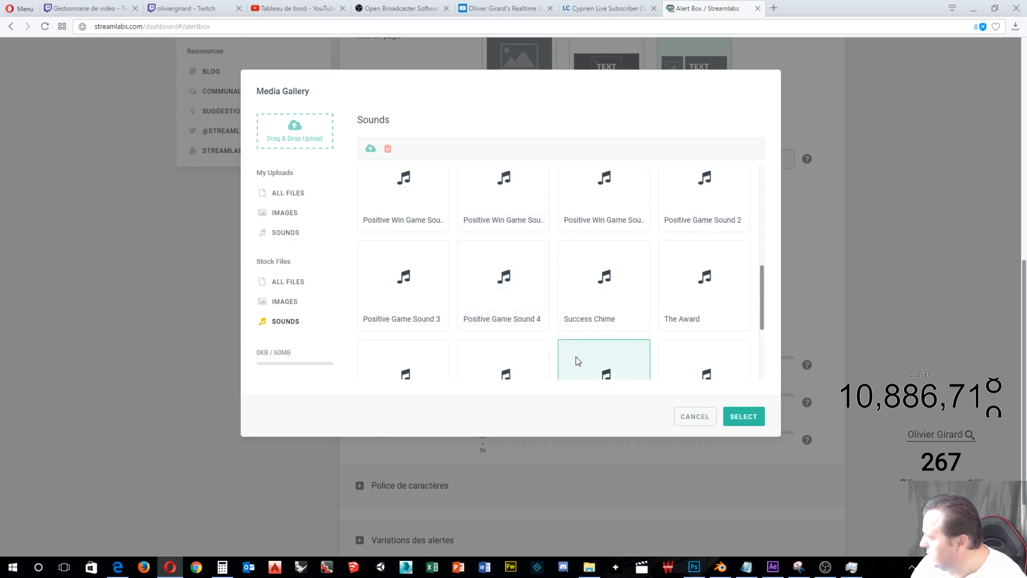
scroll(519, 367, down, 2)
click(399, 309)
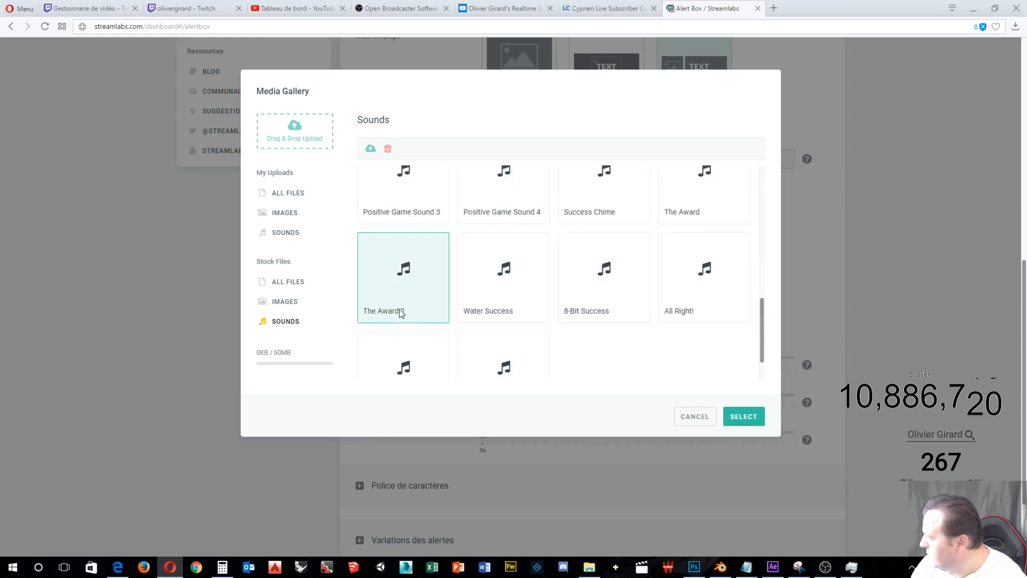
click(481, 291)
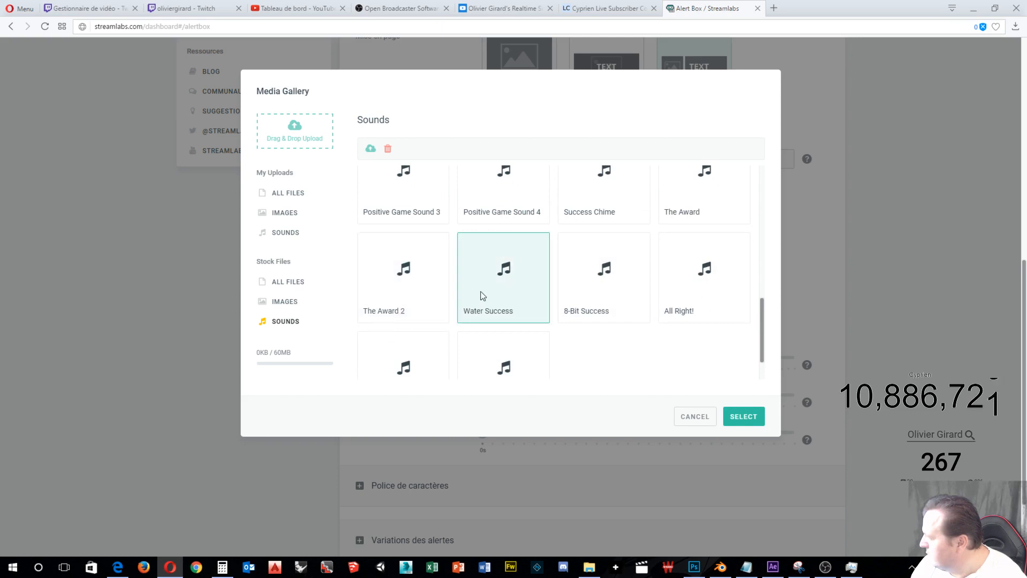
scroll(483, 291, down, 1)
click(491, 326)
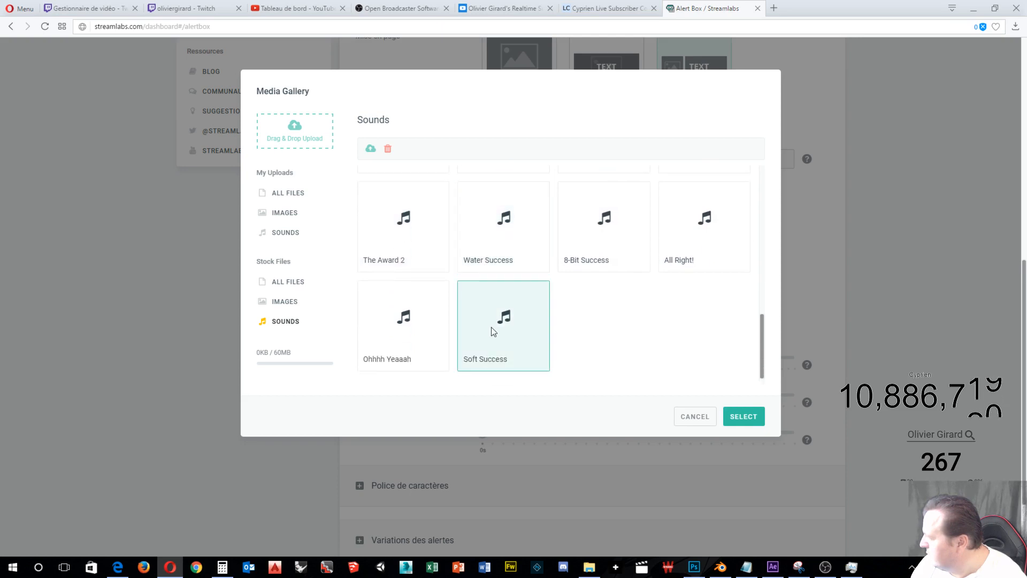
click(400, 343)
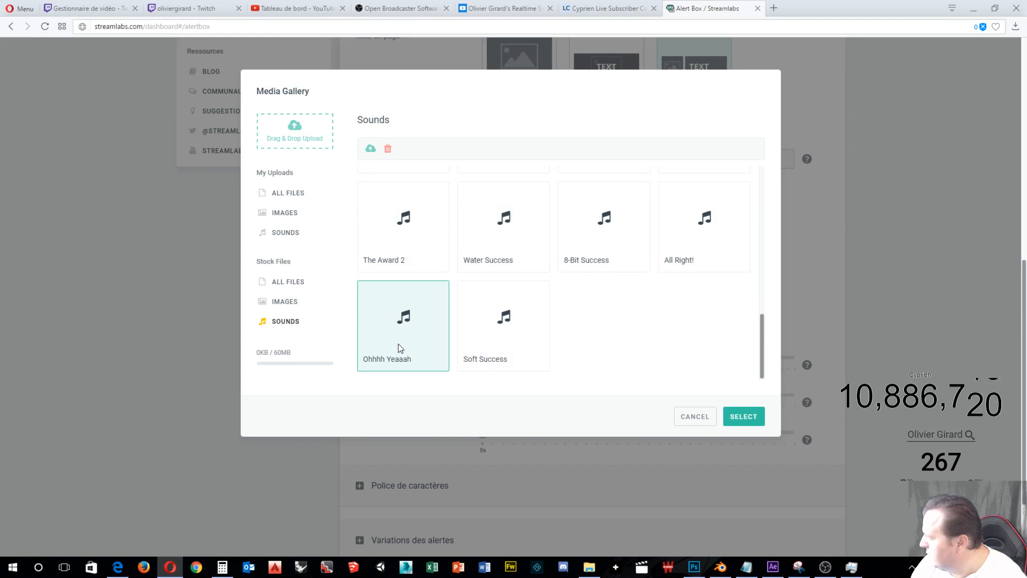
click(740, 420)
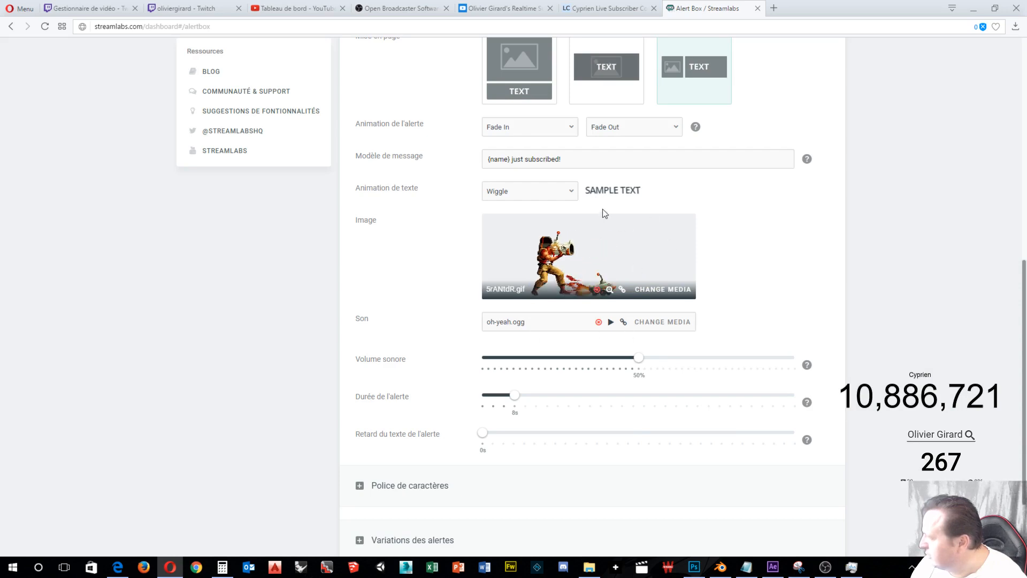
Set the subscriber alert's text animation (Animation de texte) to Pulse, after trying Rubber Band.
click(571, 193)
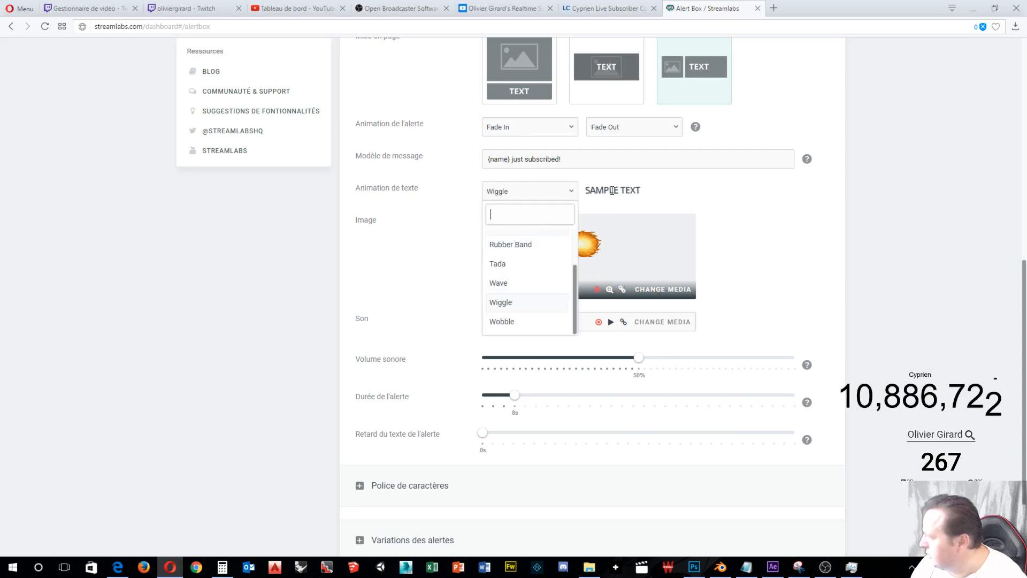
click(548, 246)
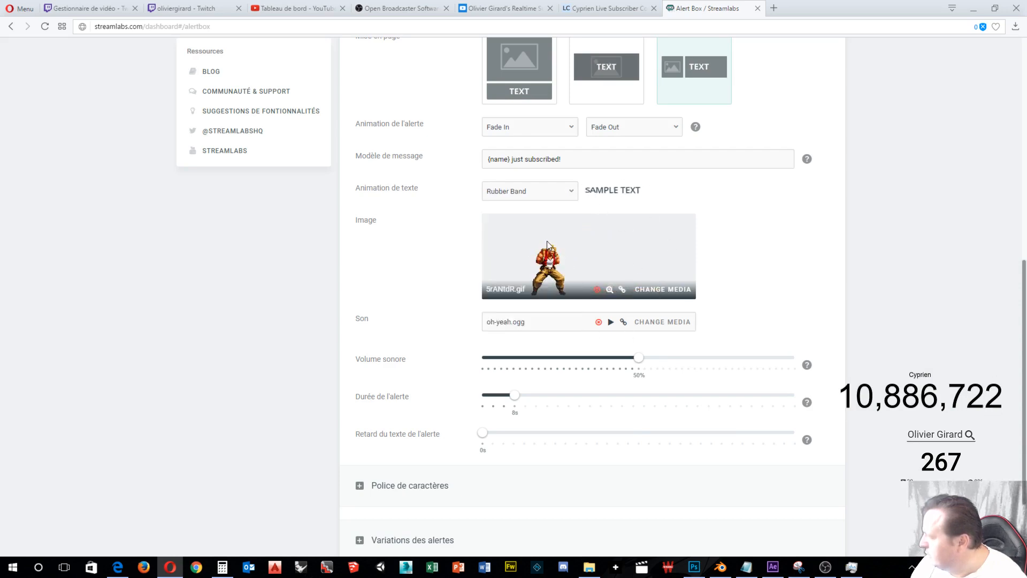
click(572, 193)
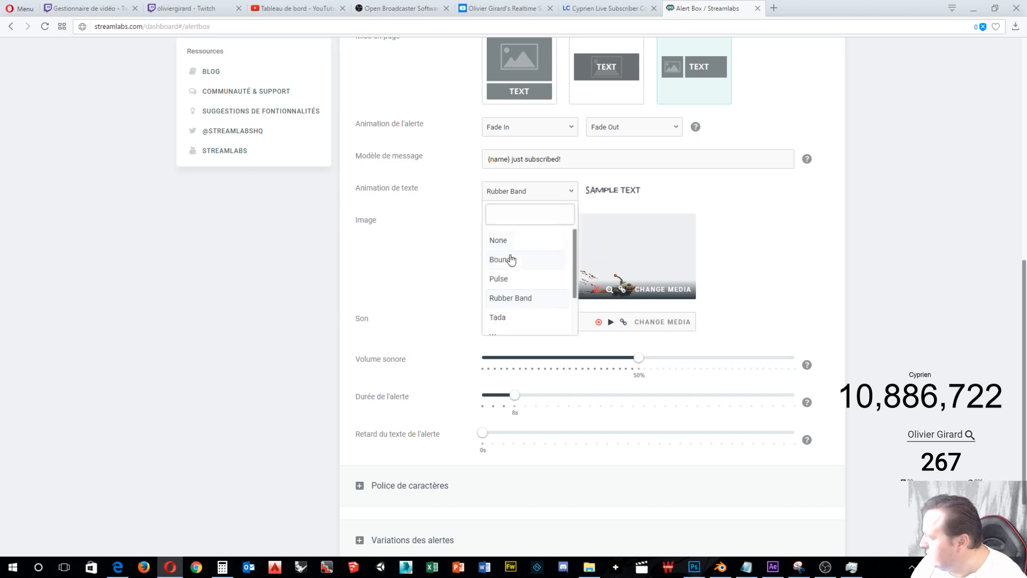
click(504, 279)
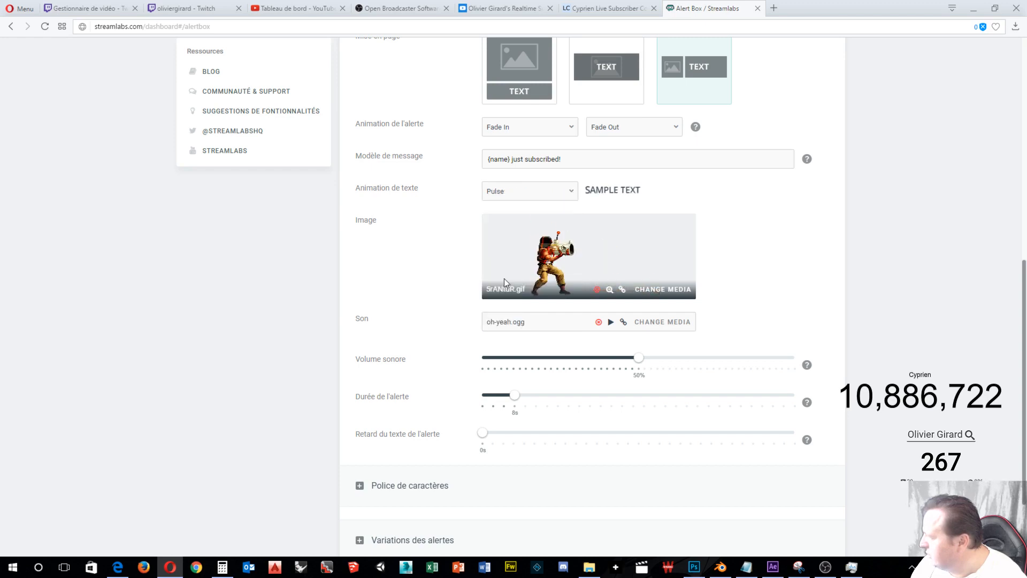
Set the text animation of the subscriber alert to Bounce.
click(571, 192)
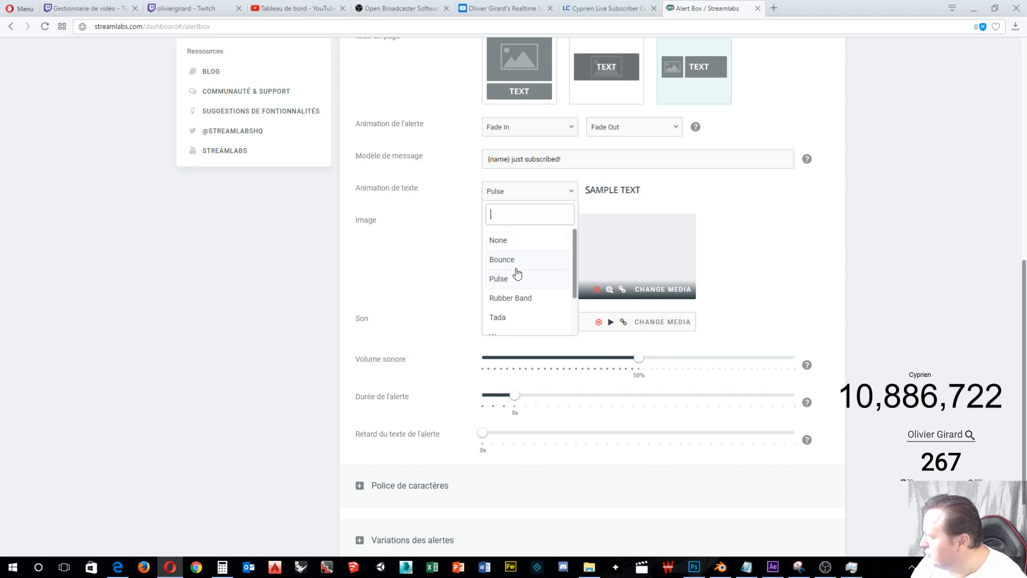
click(503, 260)
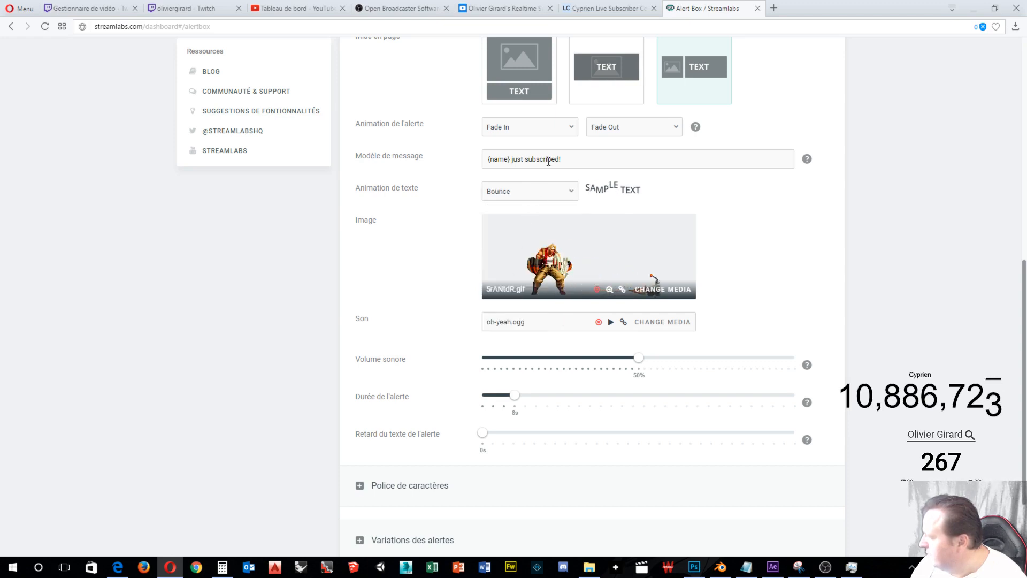
Change the subscriber alert's message to "{name} a rejoint la famille d'" followed by the channel owner's name, and save the settings.
double_click(510, 159)
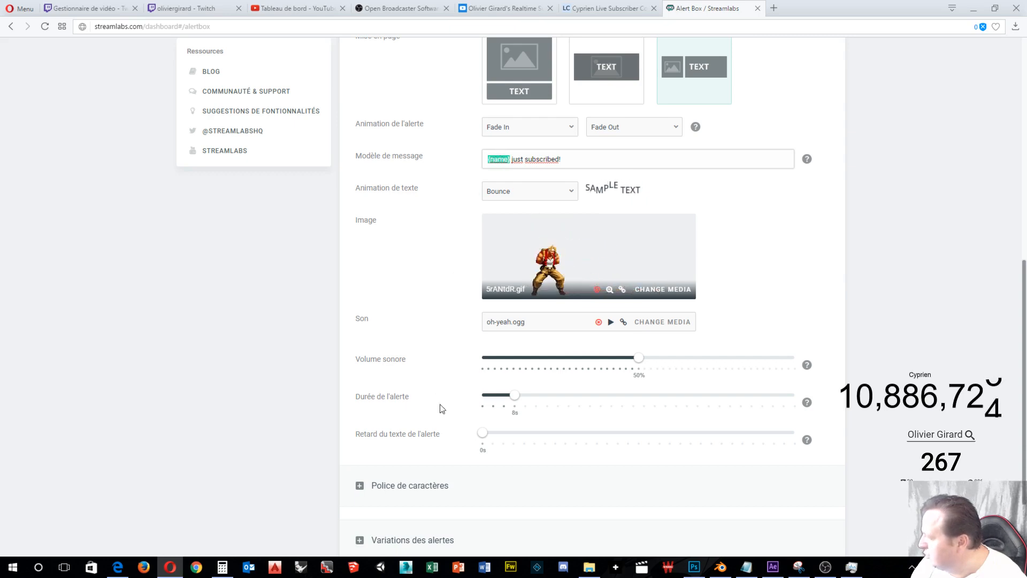
click(575, 154)
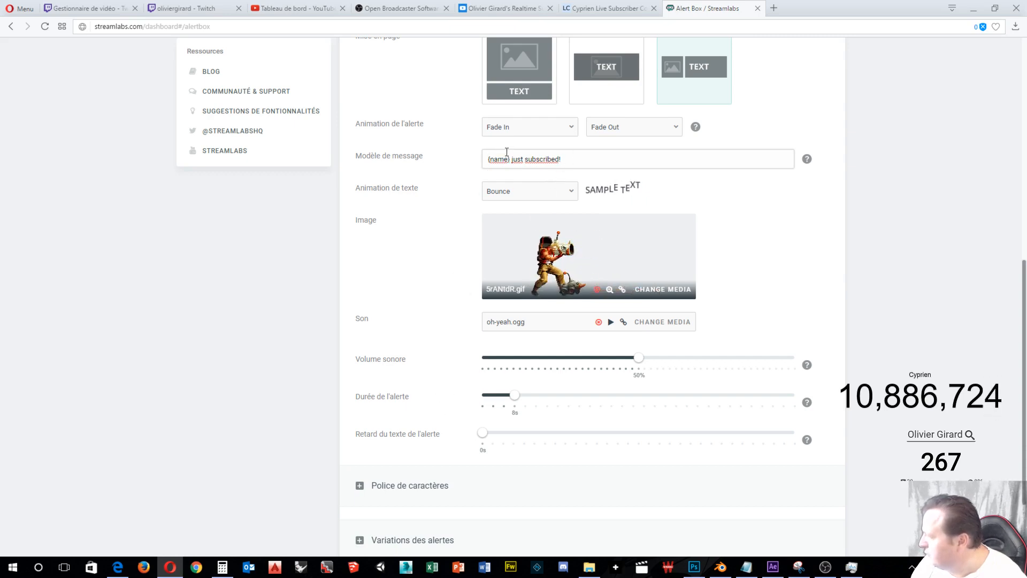
drag(512, 161, 526, 161)
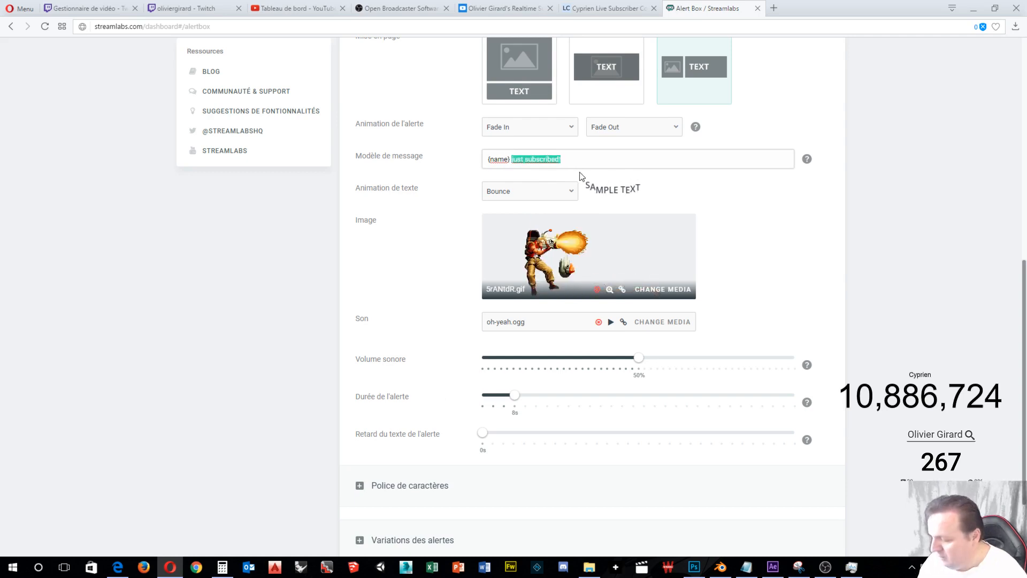
text(a rejoin)
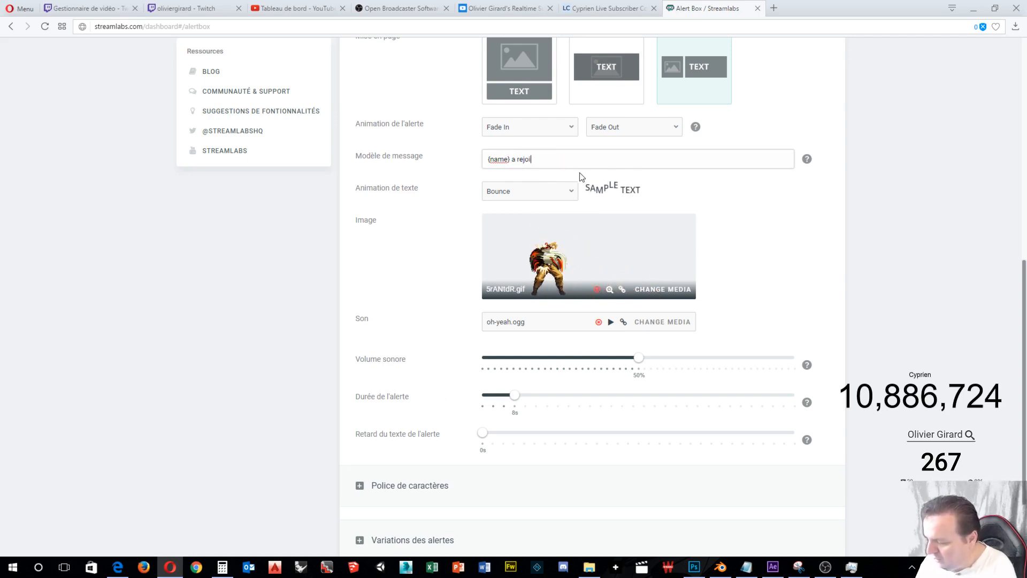
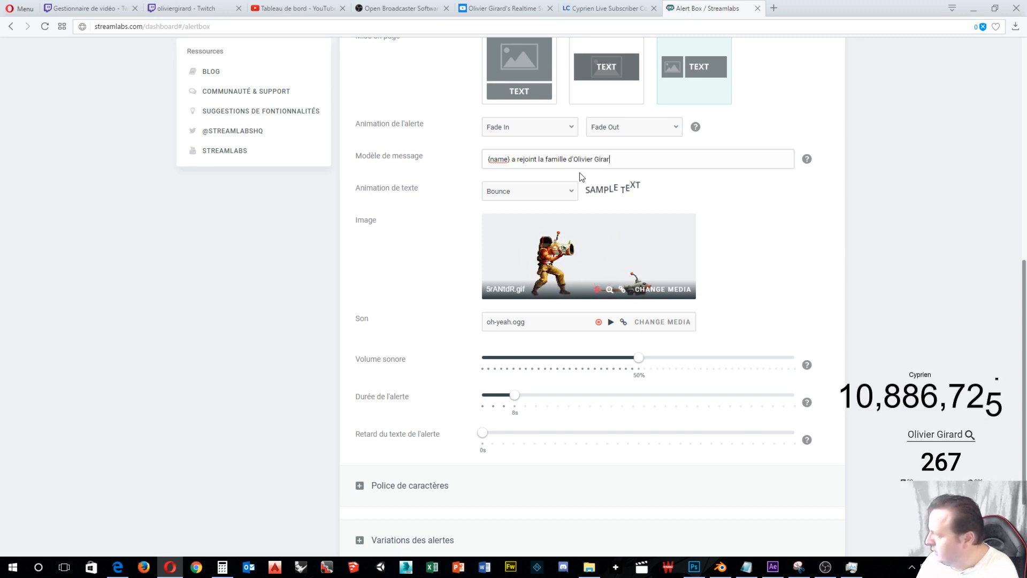
text(d)
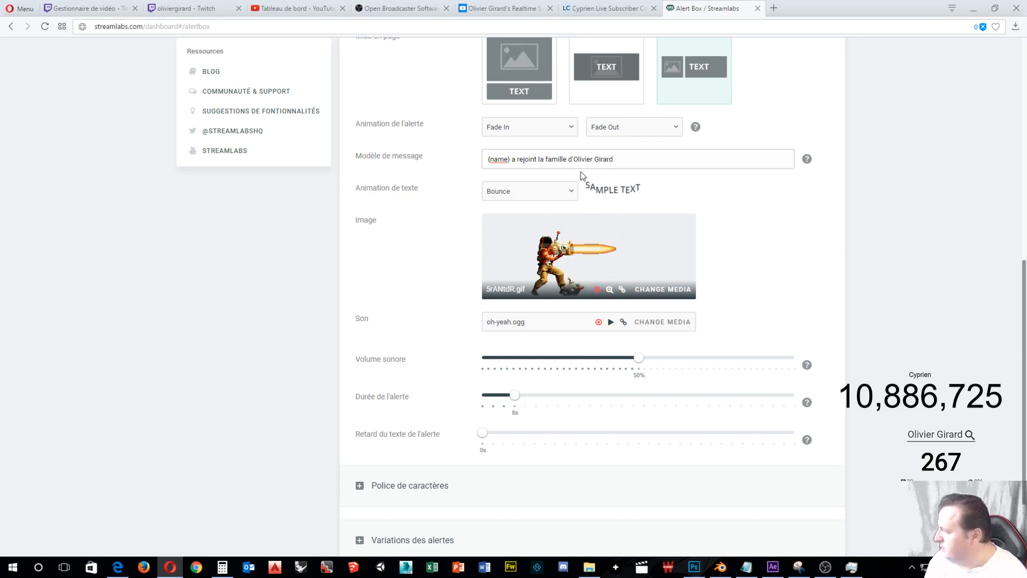
click(651, 191)
scroll(651, 190, down, 2)
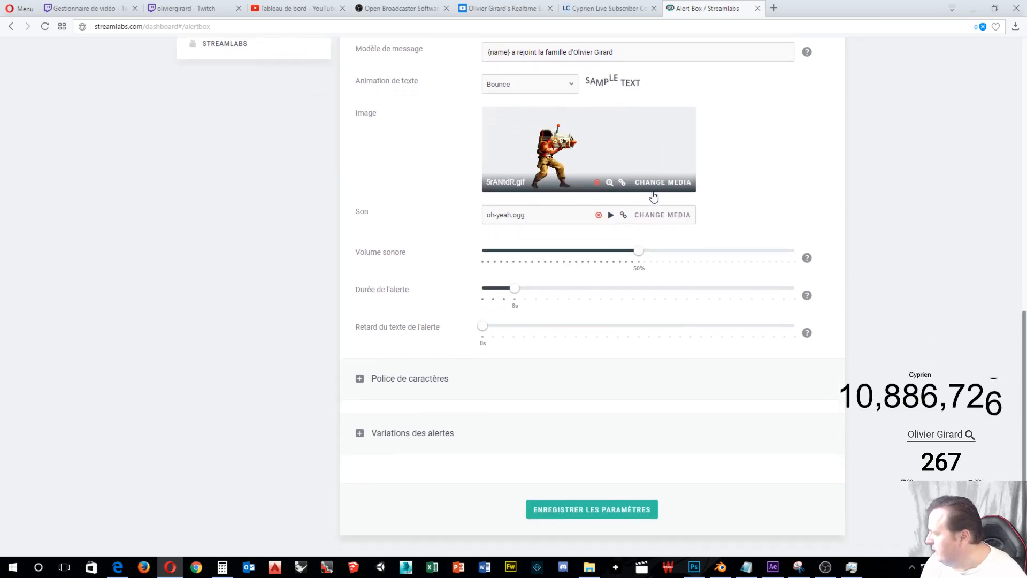
click(599, 514)
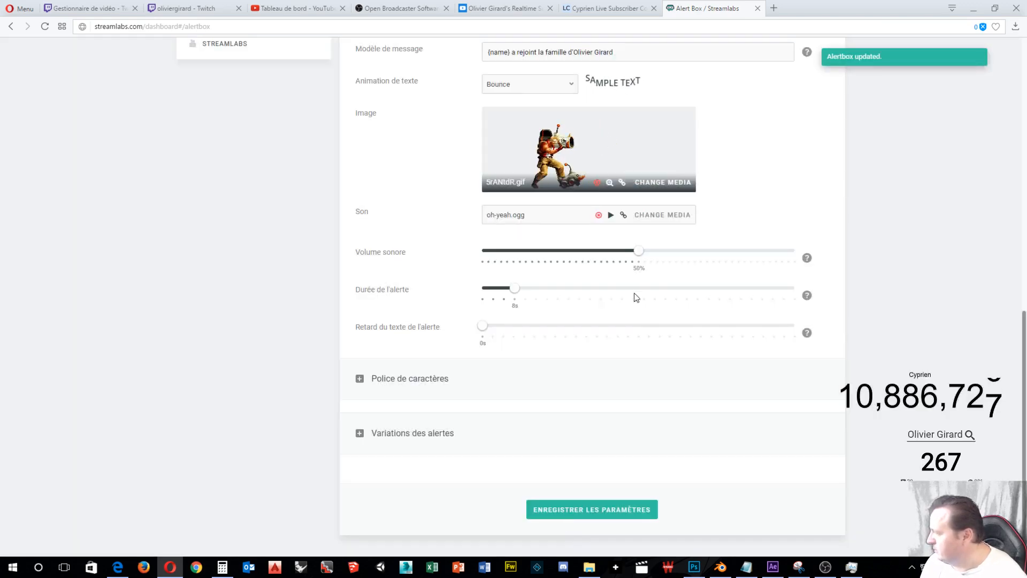
Replace the donation alert's image with the stock star animation DYvBsob.gif.
scroll(636, 297, up, 5)
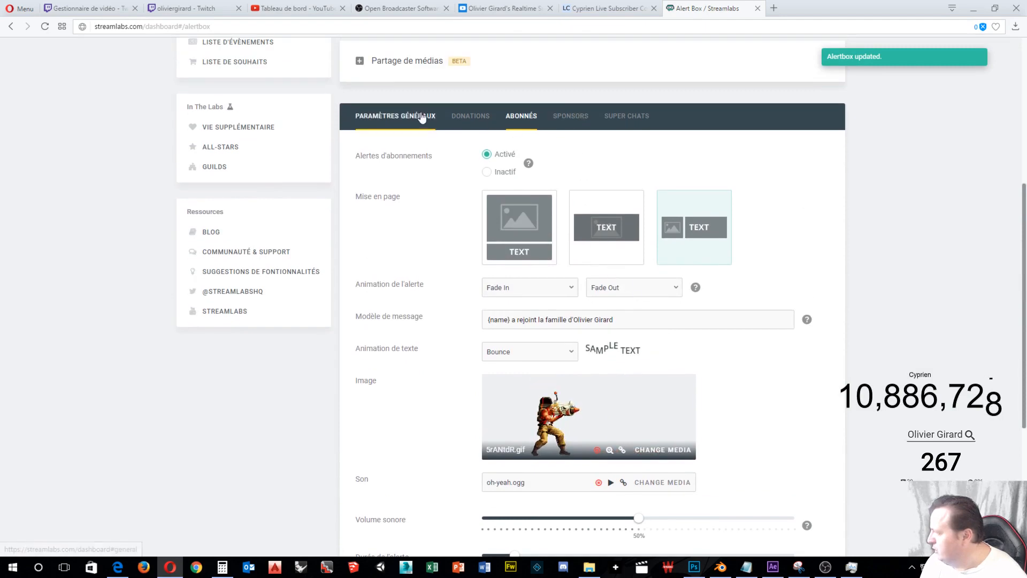
click(470, 115)
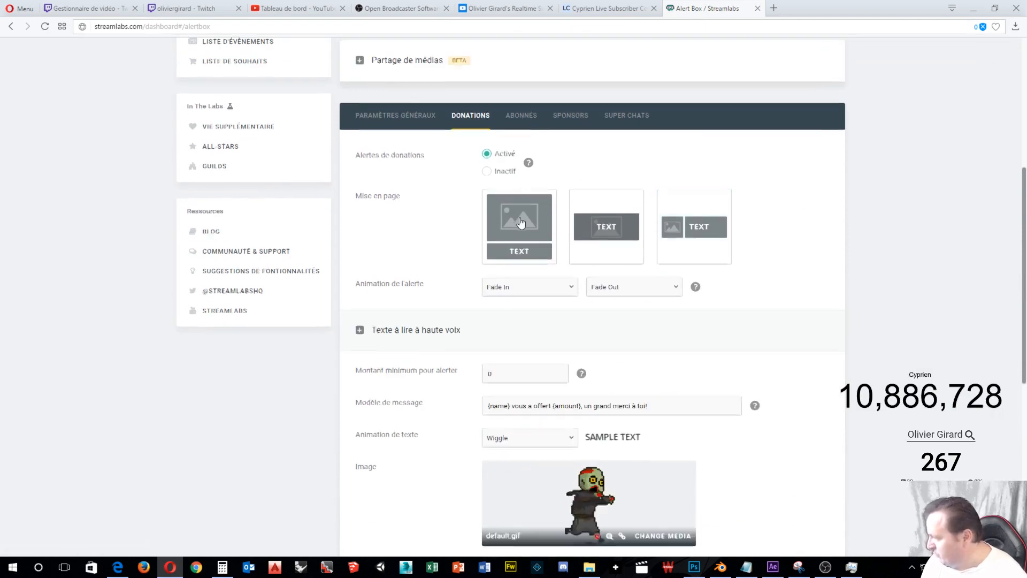
scroll(520, 223, down, 4)
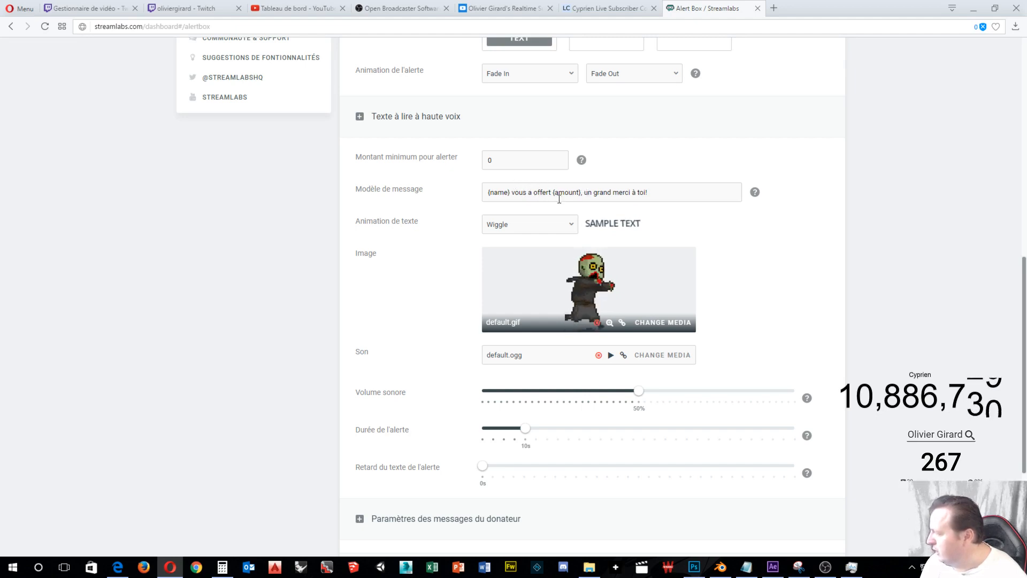
click(640, 320)
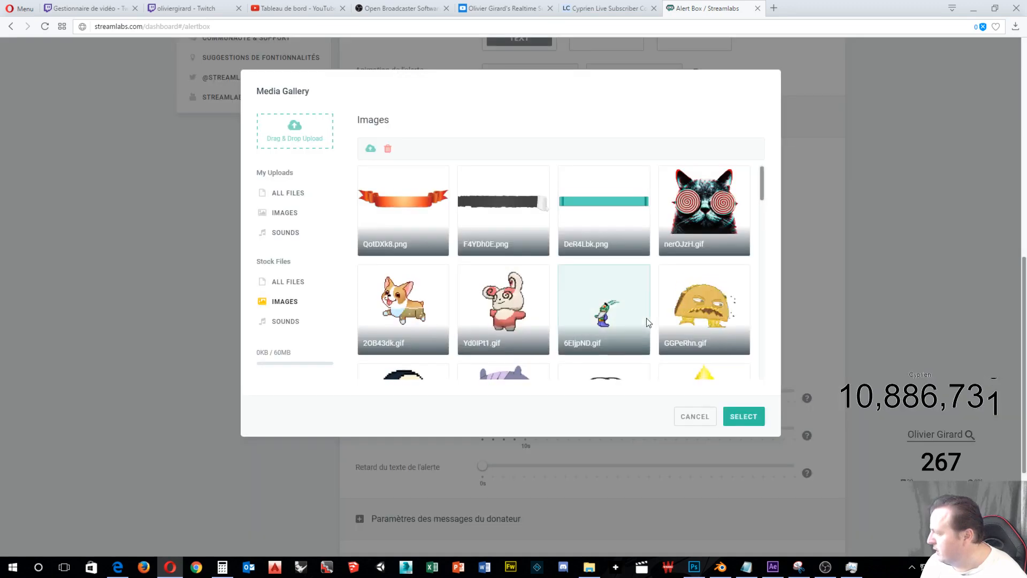
scroll(651, 310, down, 2)
click(669, 284)
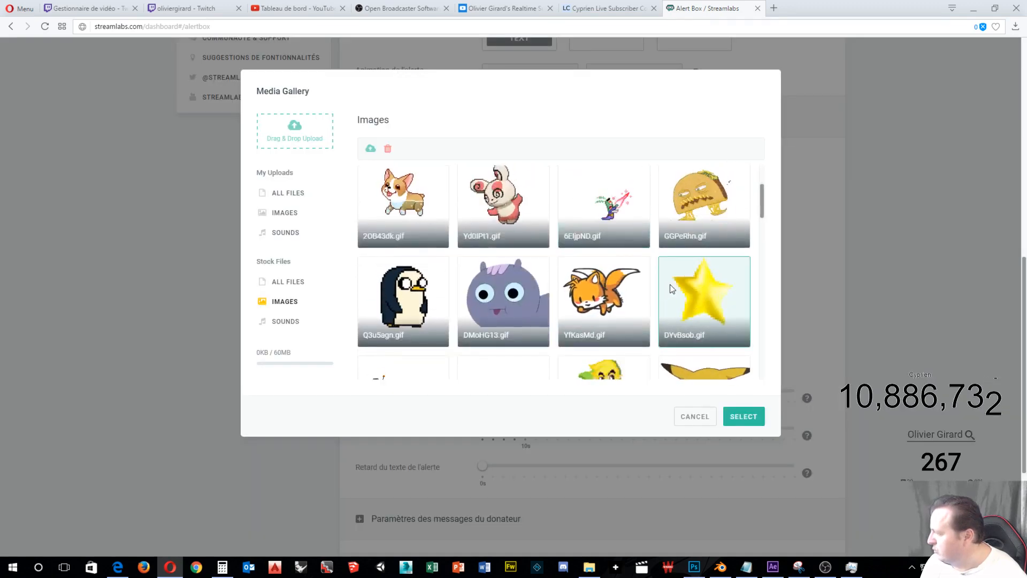
click(738, 419)
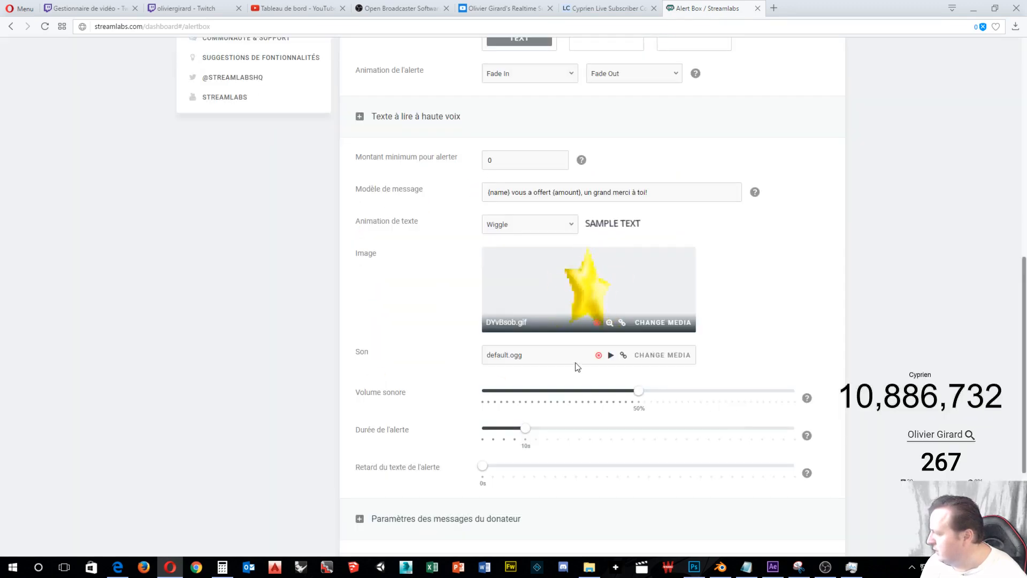
Set the donation alert's sound to the stock sound Level Up and save the settings.
click(654, 354)
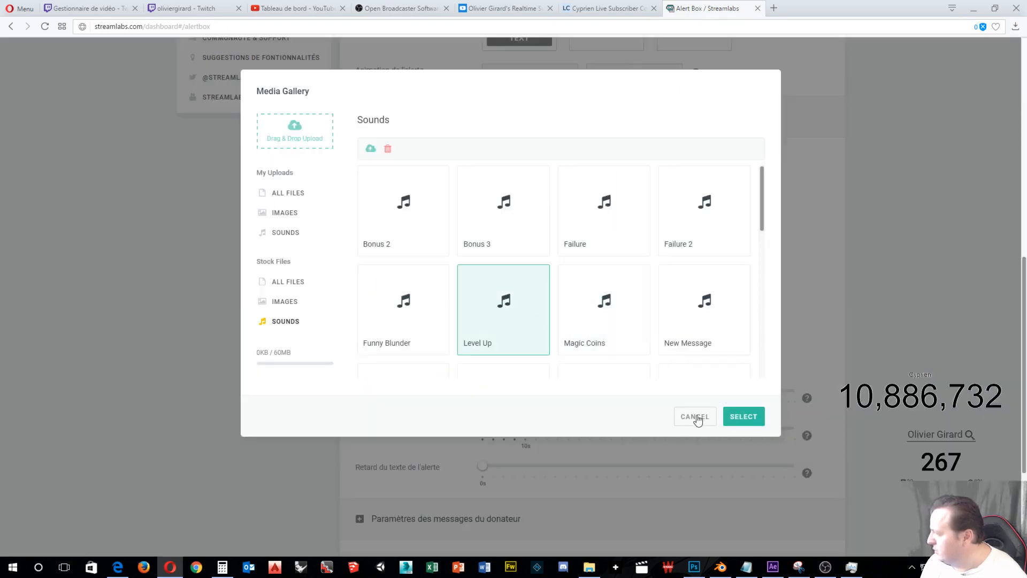
click(738, 418)
scroll(625, 381, down, 4)
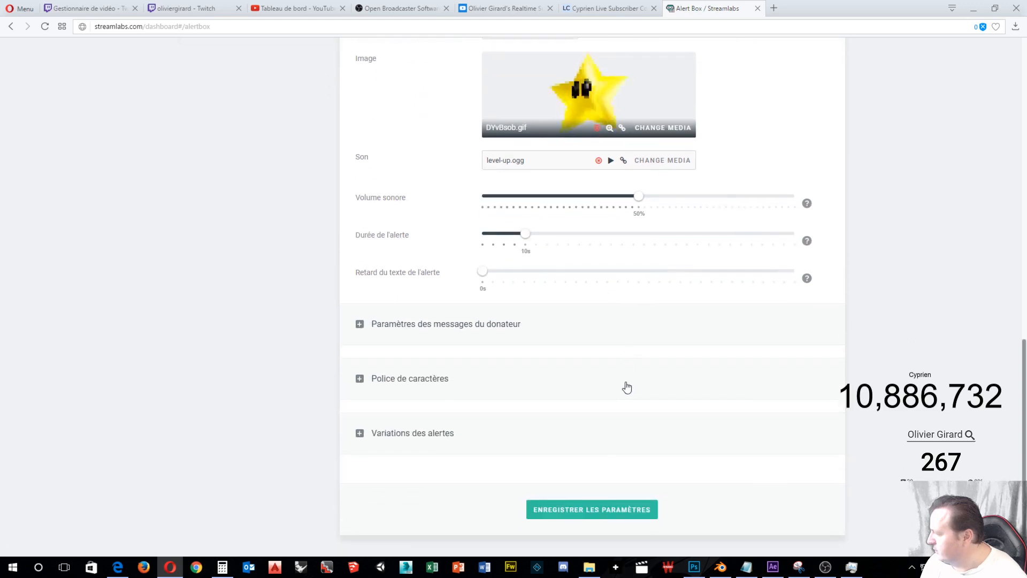
click(560, 511)
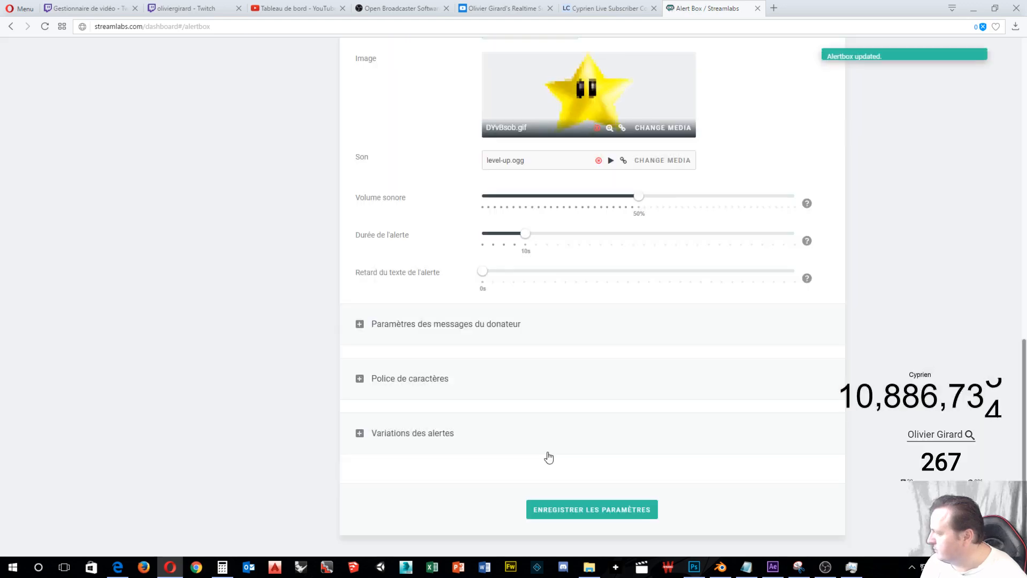
In the Super Chat alert's message template, replace "donated" with "a donné".
scroll(548, 455, up, 4)
scroll(548, 455, up, 4)
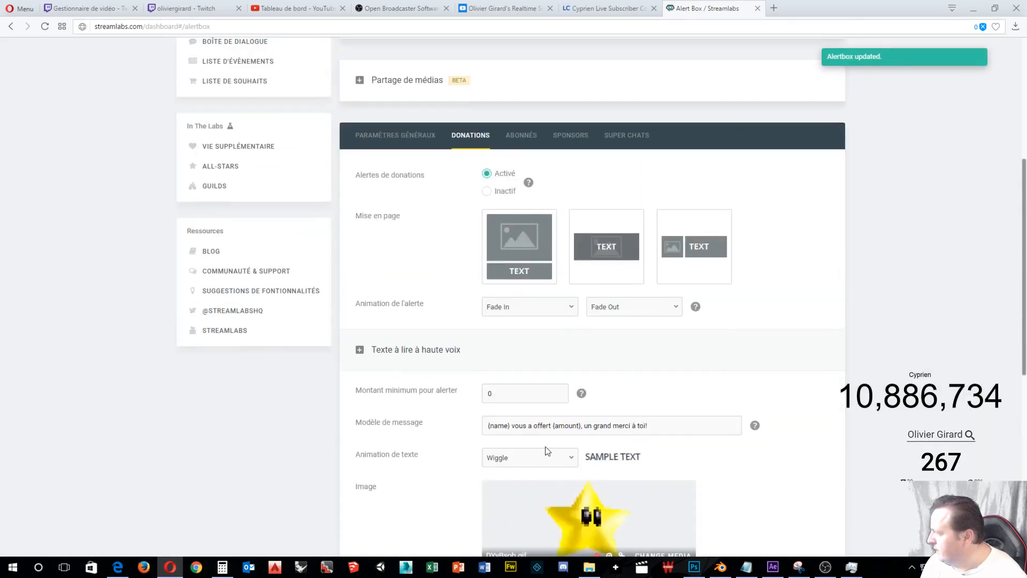
click(569, 137)
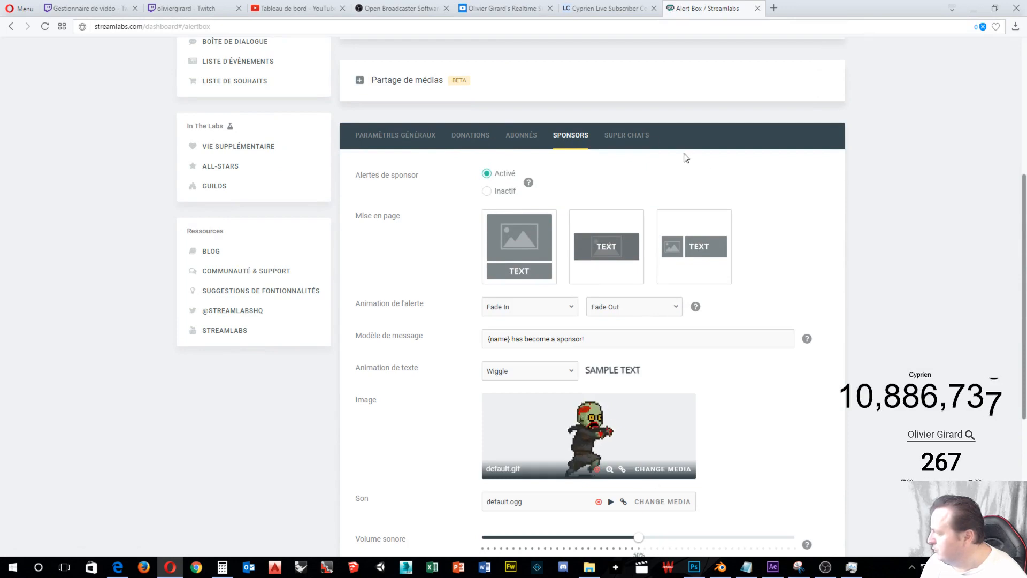
click(639, 137)
scroll(615, 281, down, 4)
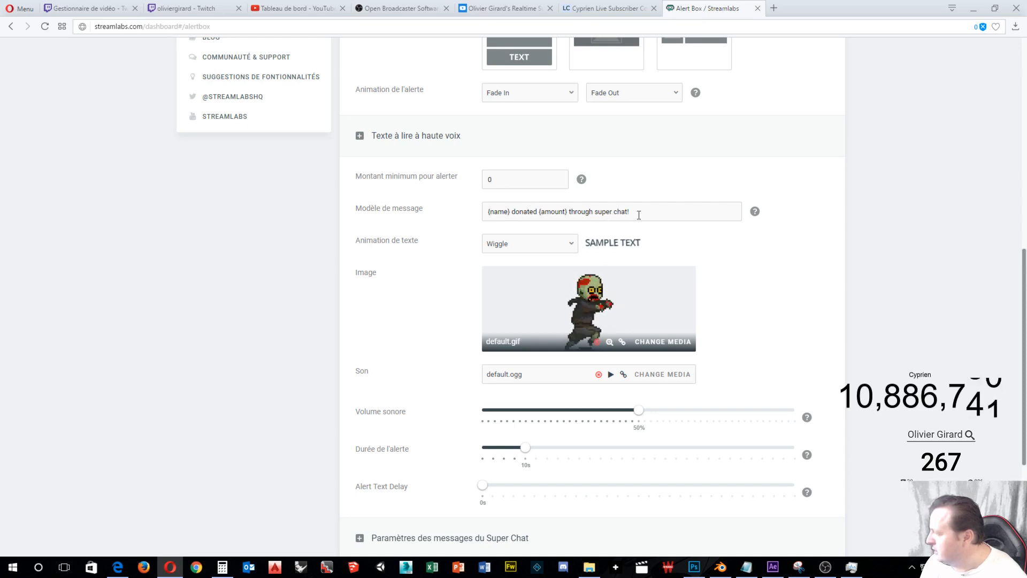
drag(511, 212, 534, 209)
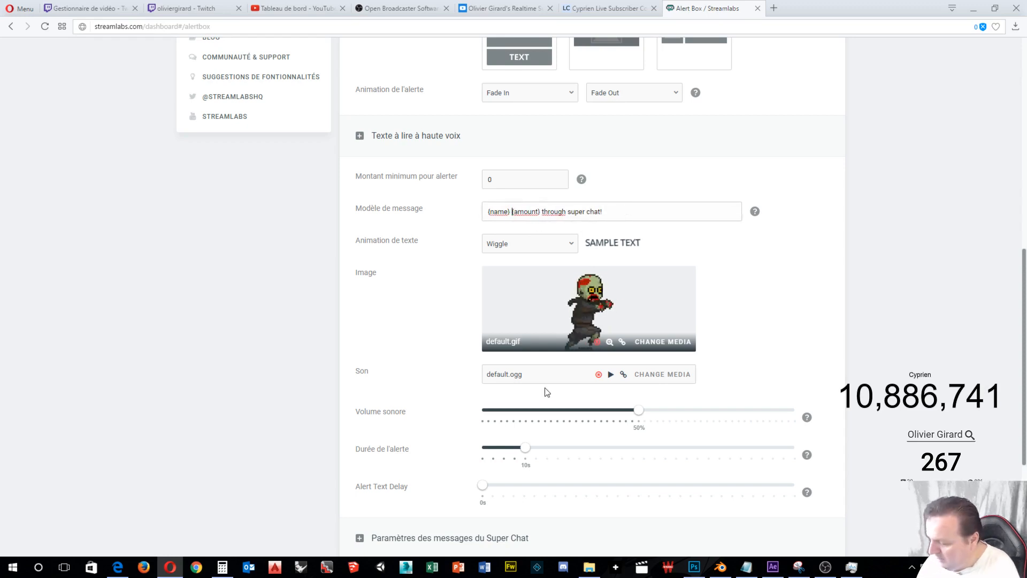
text(a donné)
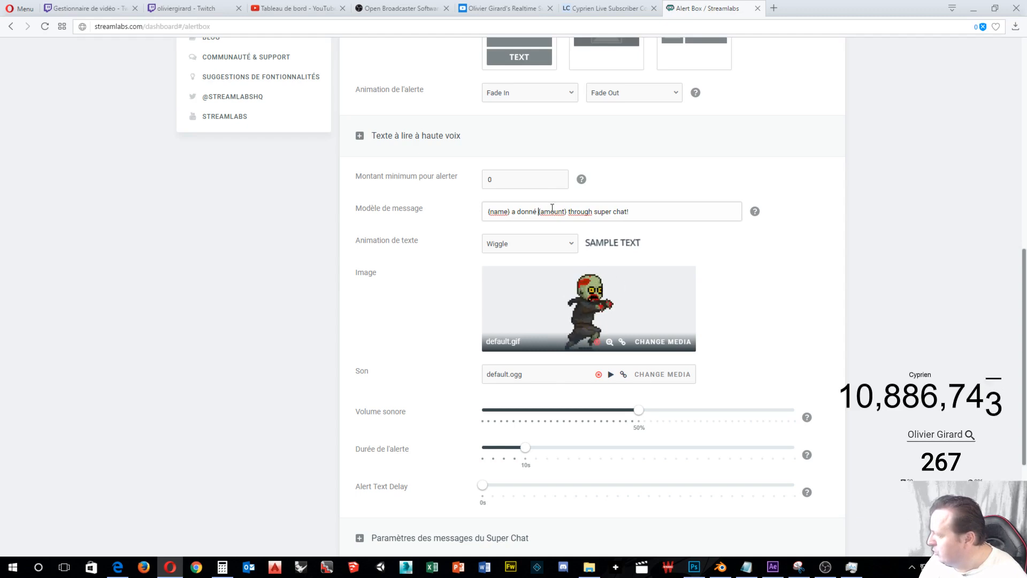
Replace the text after {amount} in the Super Chat message with "via le superChat un grand Merci à toi !".
drag(589, 205, 638, 210)
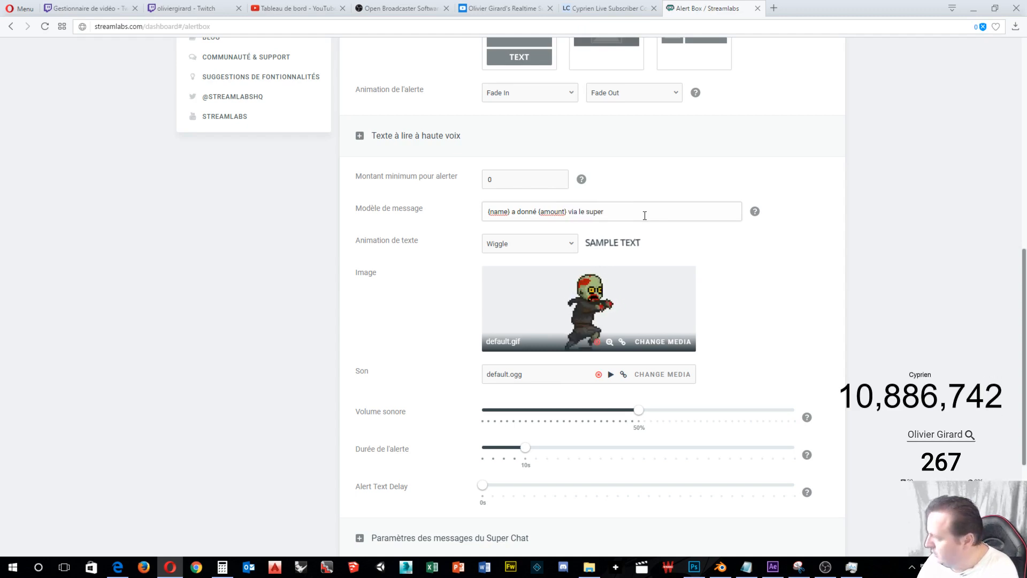
text(Ch)
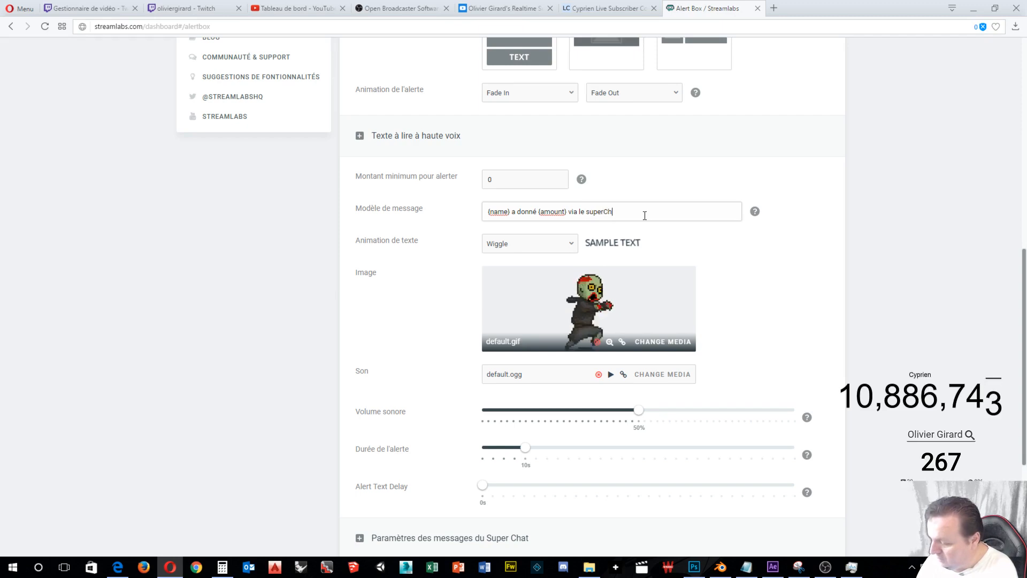
text(at un grands)
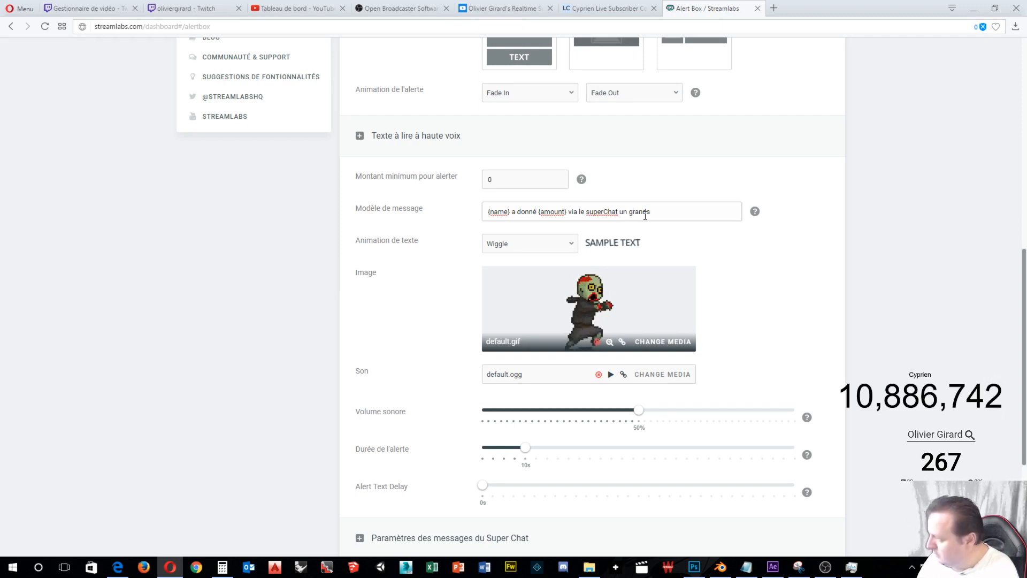
key(BackSpace)
key(BackSpace)
text(d Merc)
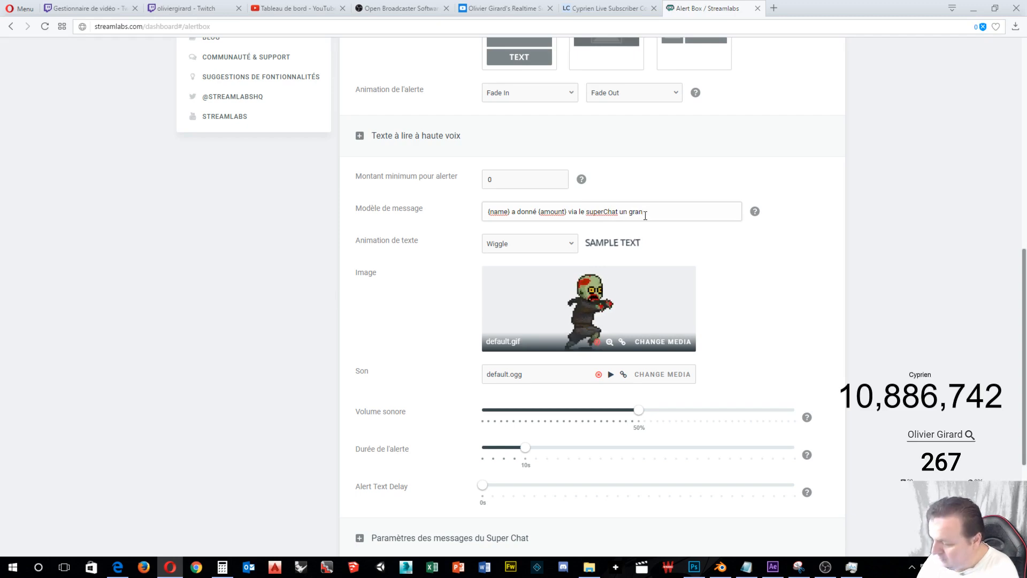
text(i à toi)
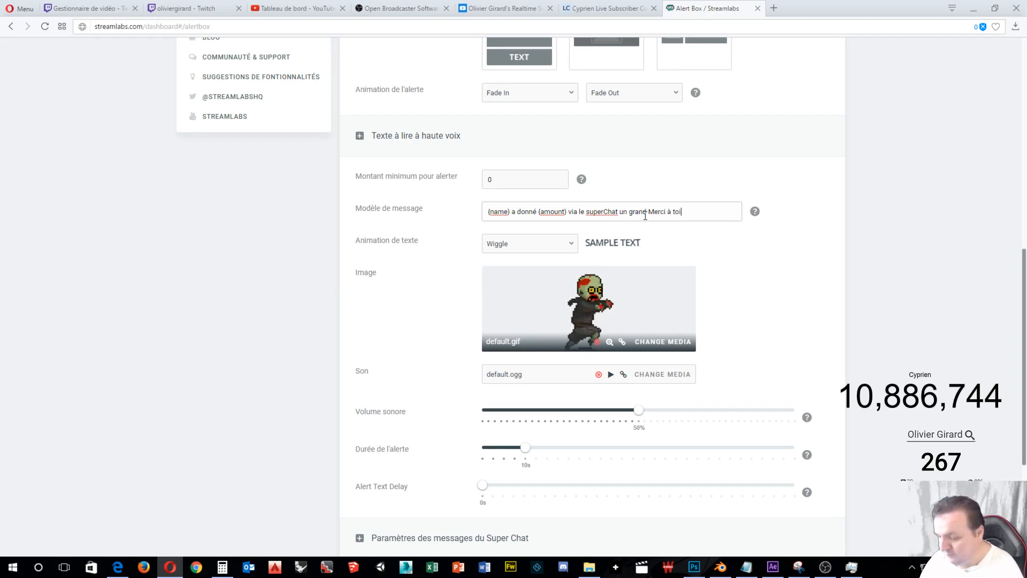
text( !)
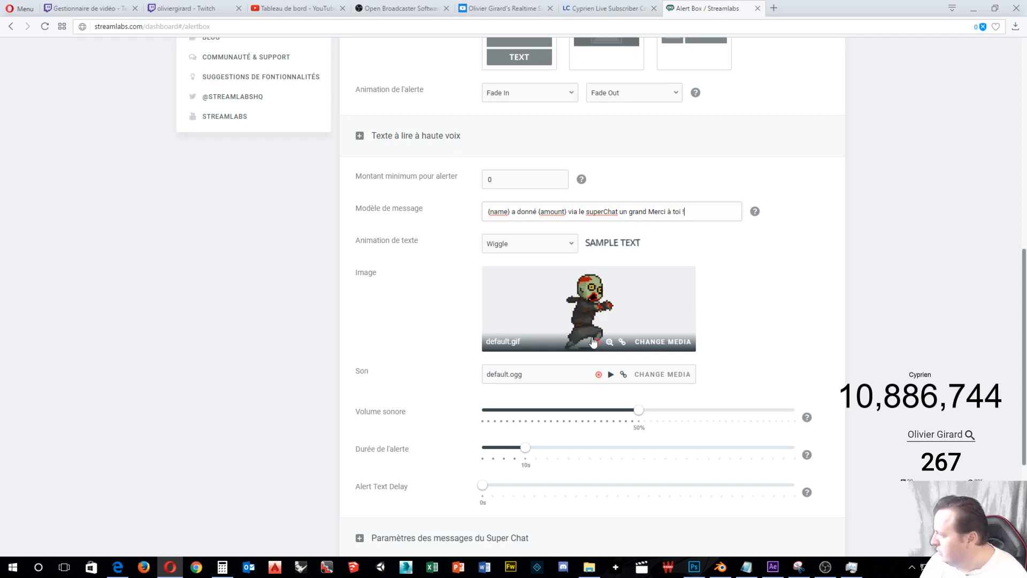
Replace the Super Chat alert's image with the stock star animation DYvBsob.gif.
click(645, 344)
scroll(646, 340, down, 1)
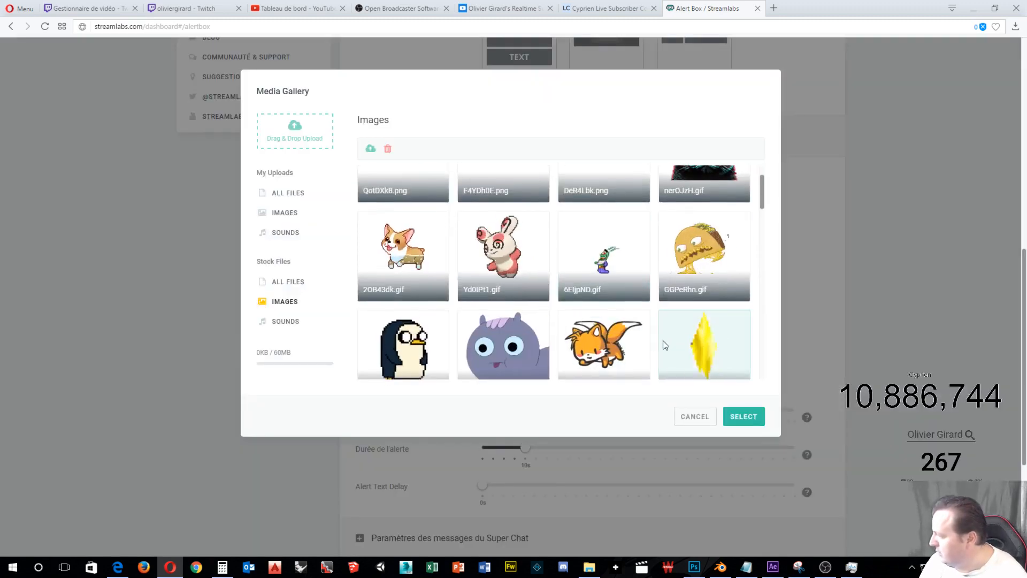
click(687, 348)
click(728, 422)
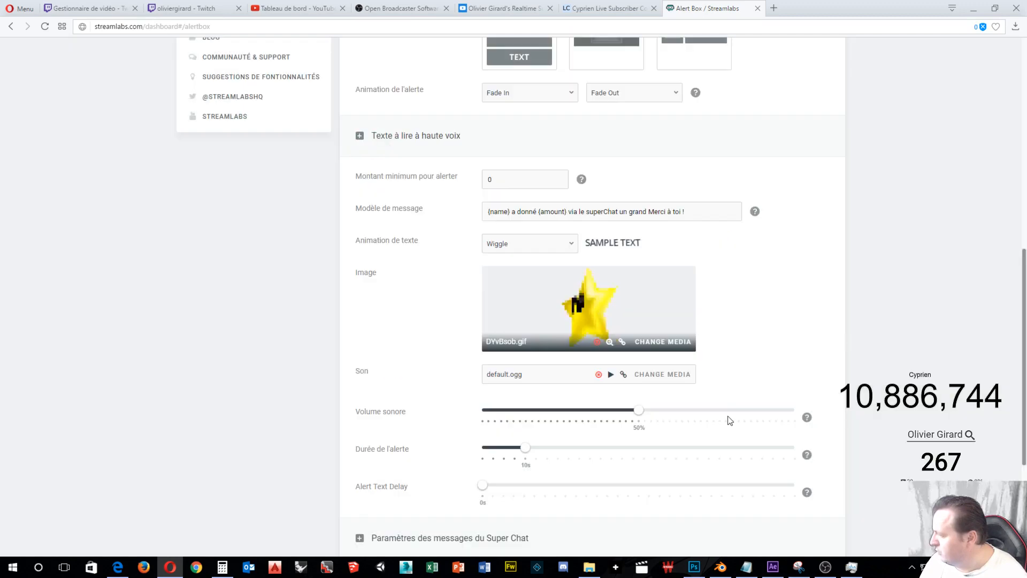
Set the Super Chat alert's sound to the stock sound Magic Coins.
click(645, 382)
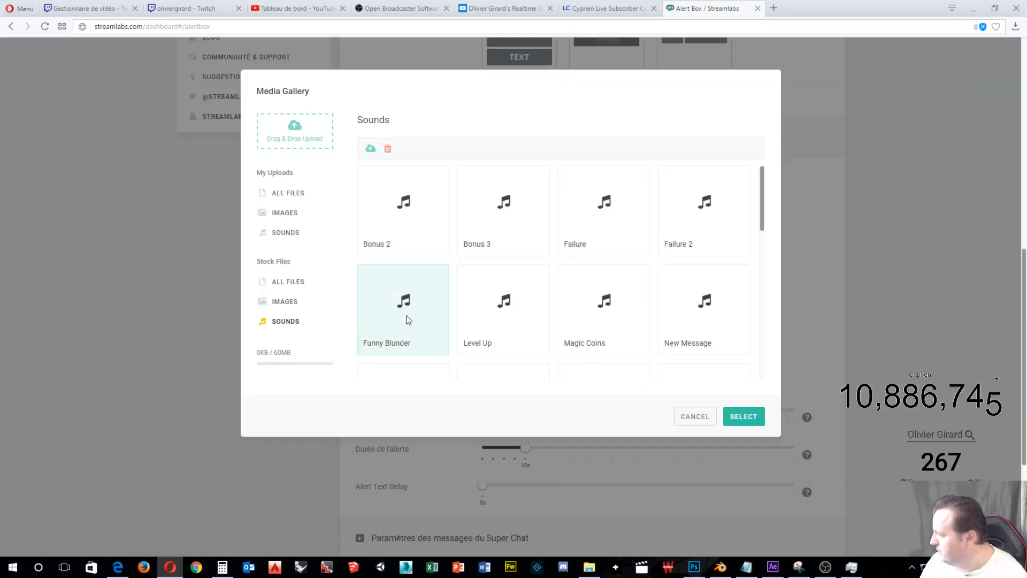
scroll(405, 316, down, 3)
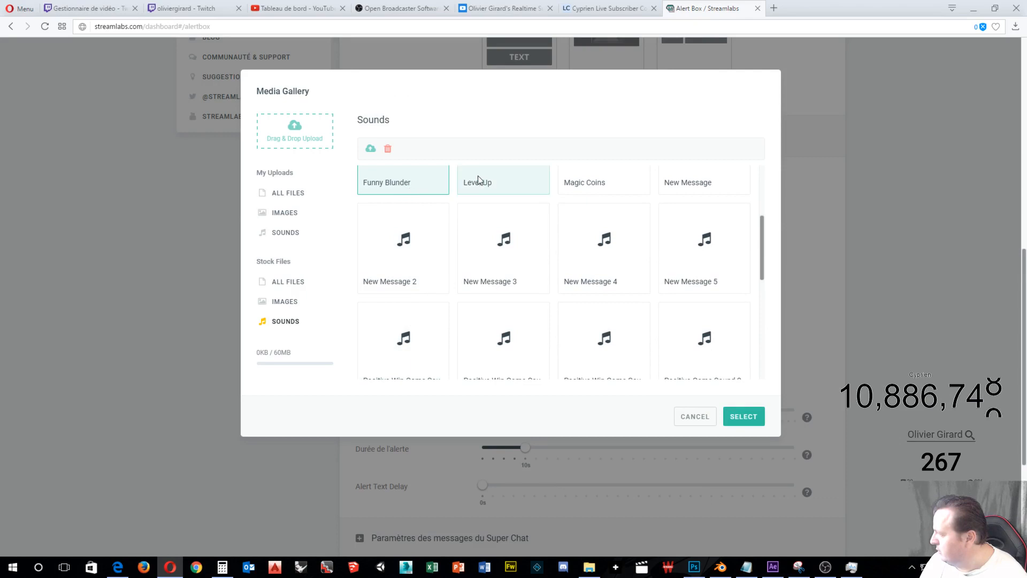
click(597, 190)
click(750, 417)
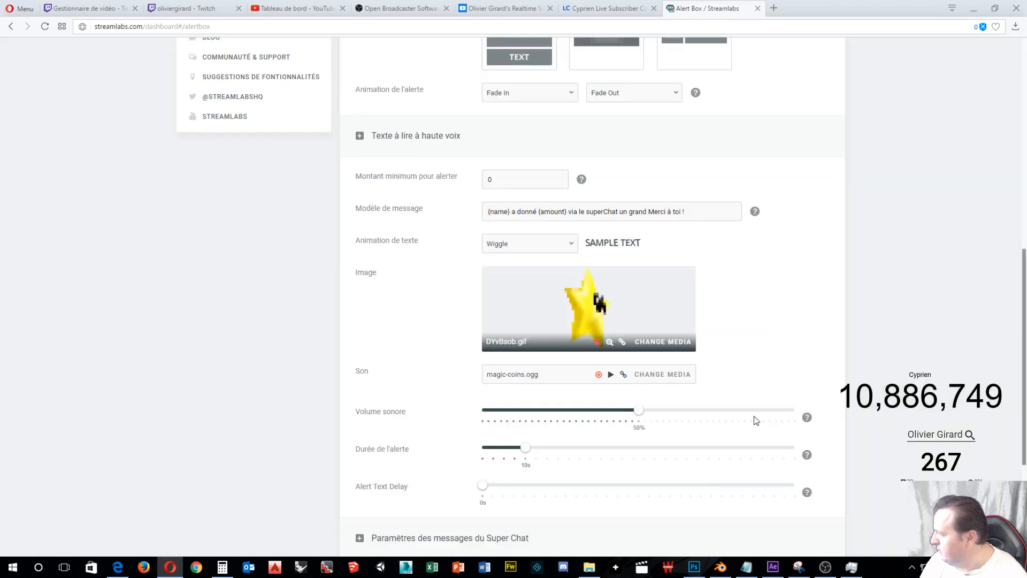
Save the alert box settings for the Super Chat alert.
scroll(701, 409, down, 3)
scroll(692, 399, down, 1)
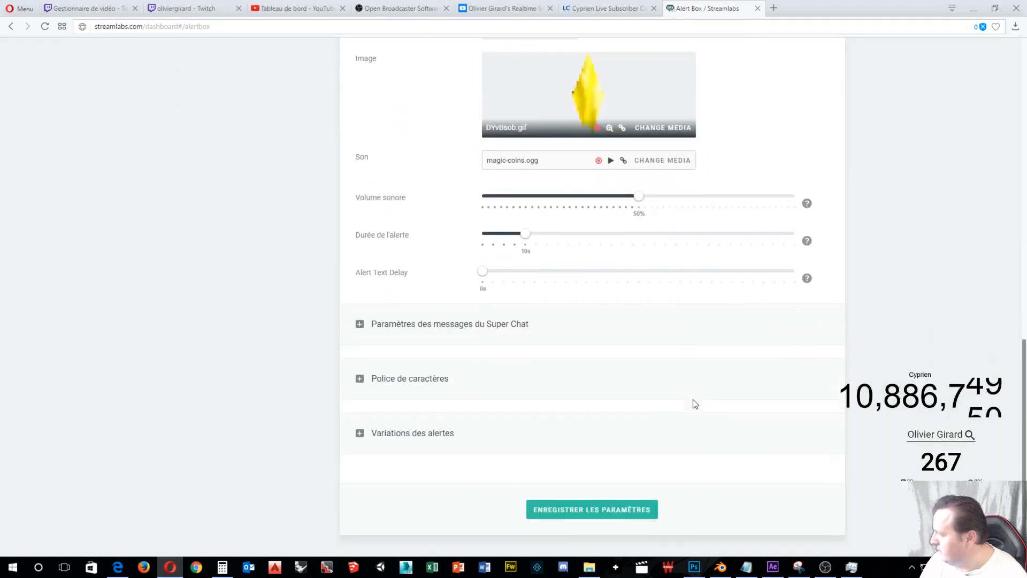
click(628, 513)
scroll(550, 102, up, 8)
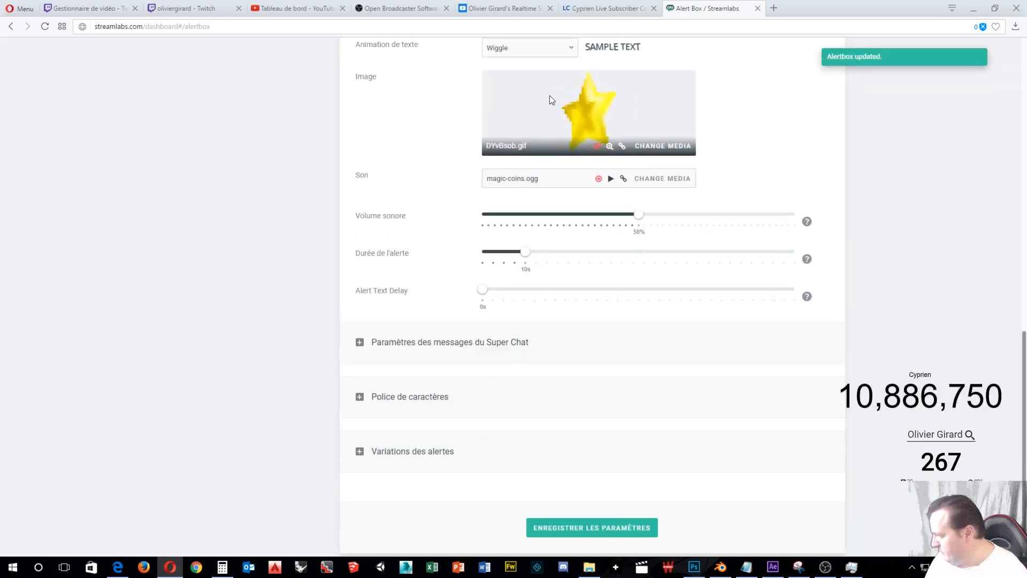
scroll(493, 215, up, 4)
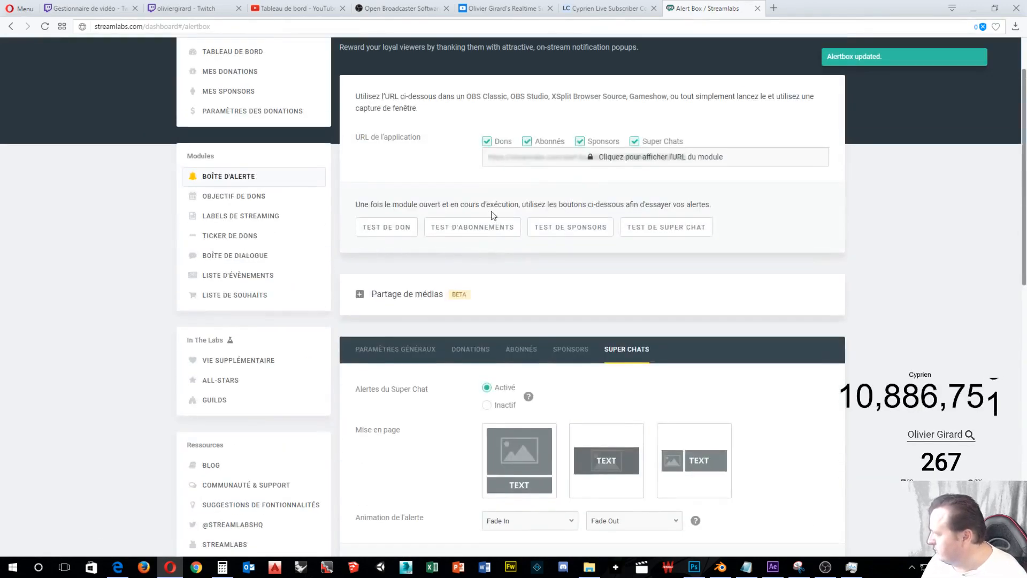
Reveal the alert box's application URL and copy it in full.
scroll(666, 432, down, 9)
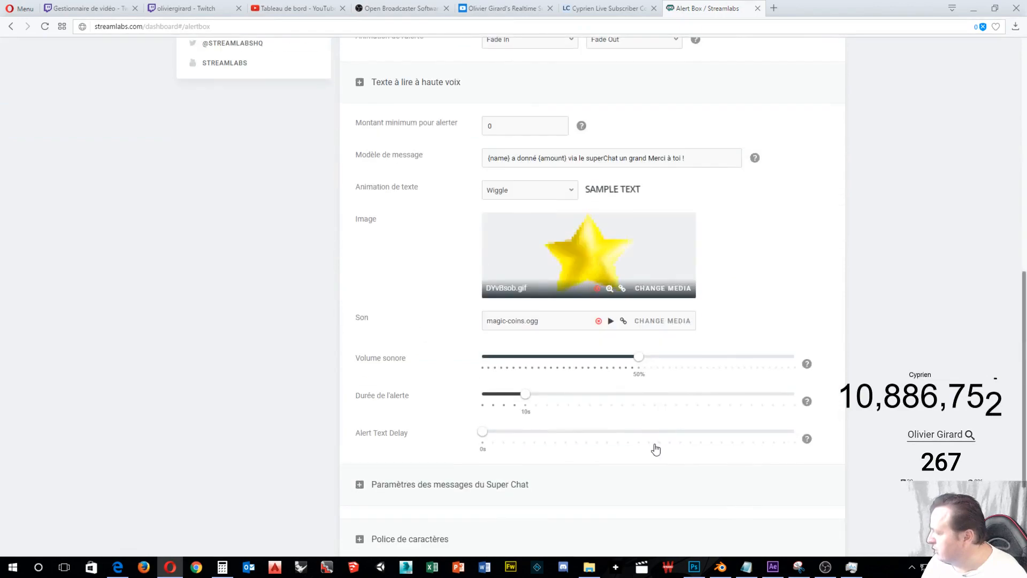
scroll(650, 453, down, 3)
scroll(642, 457, up, 9)
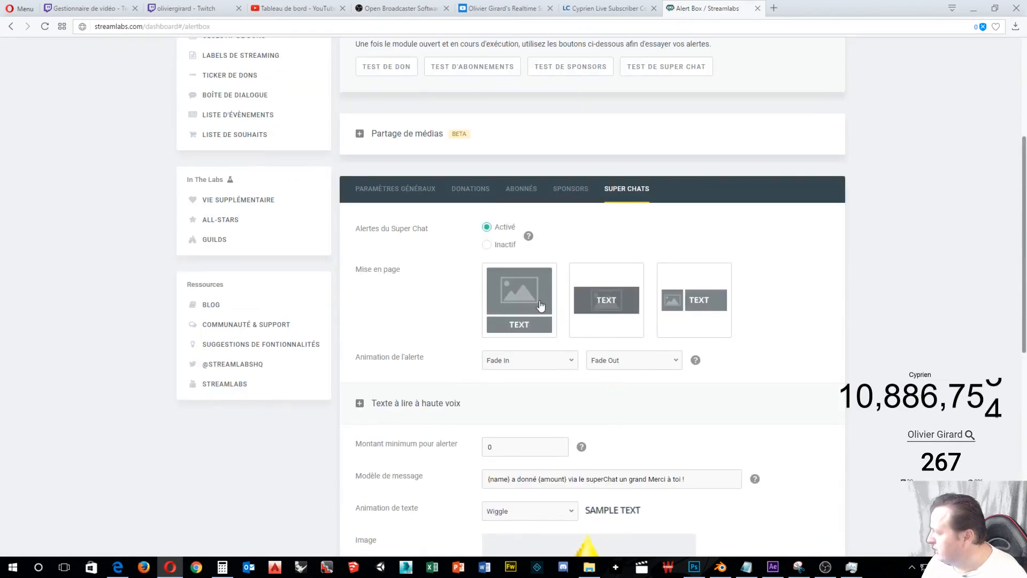
scroll(541, 303, up, 4)
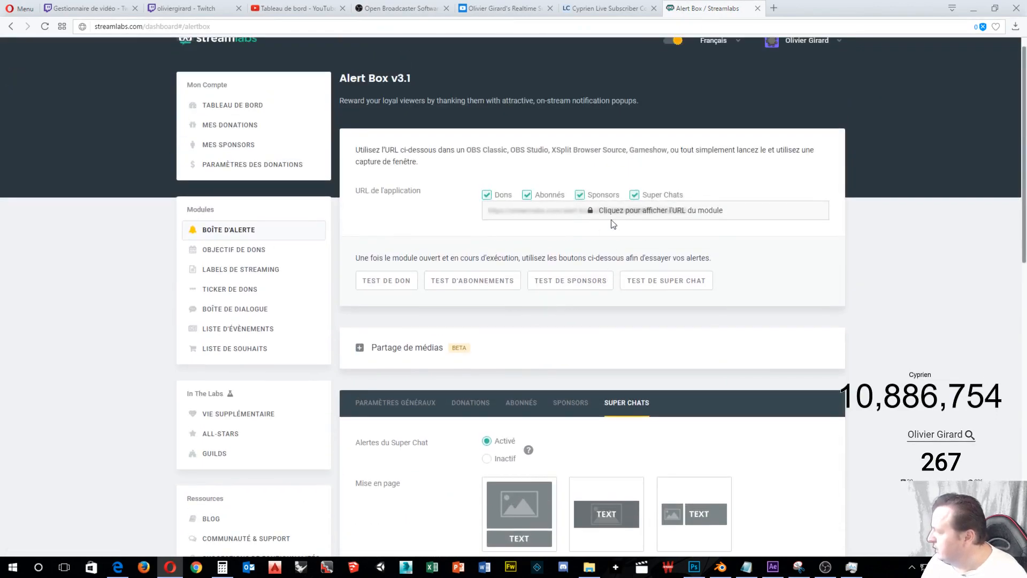
click(650, 217)
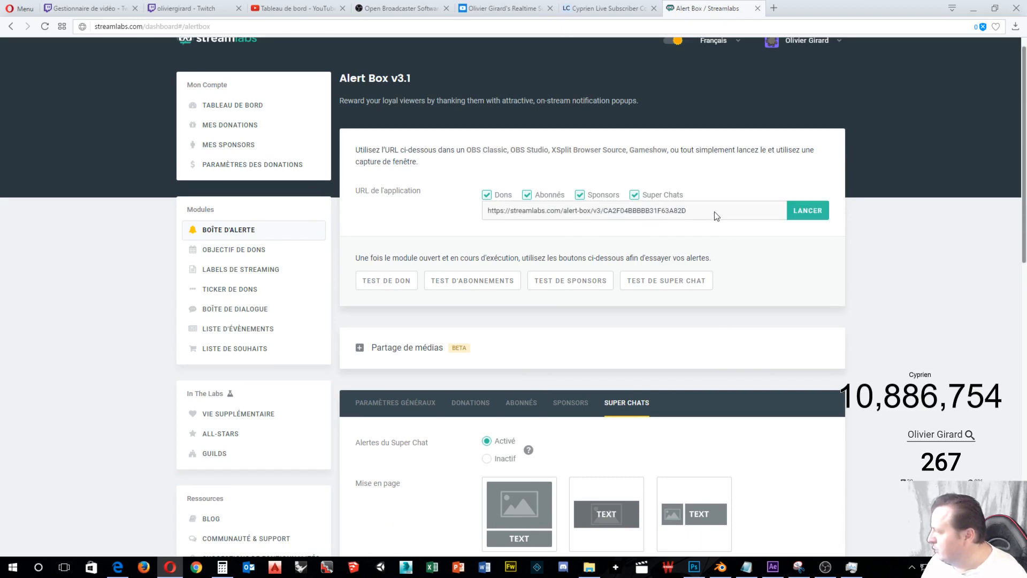
drag(708, 208, 470, 210)
key(ctrl+c)
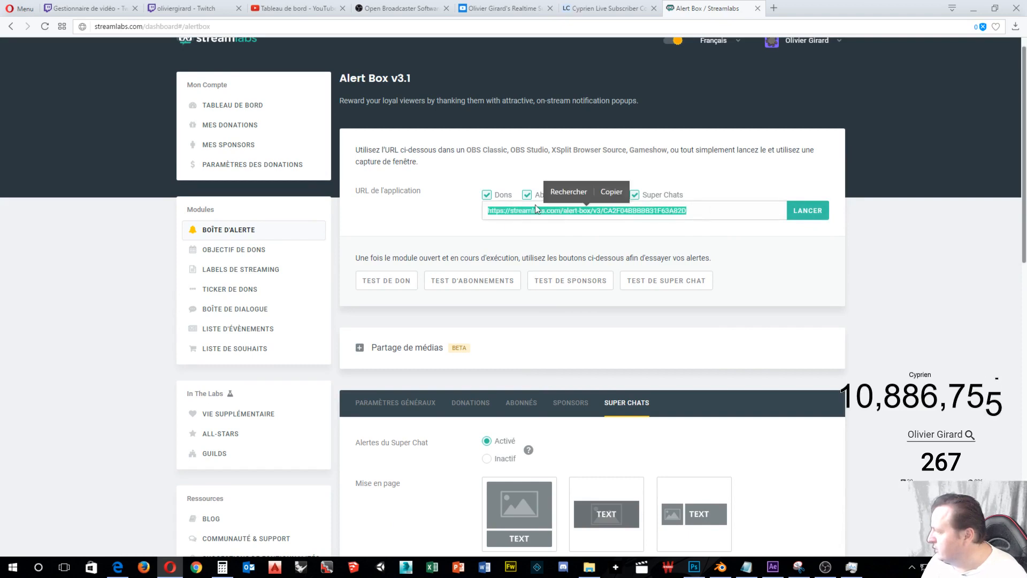
click(610, 195)
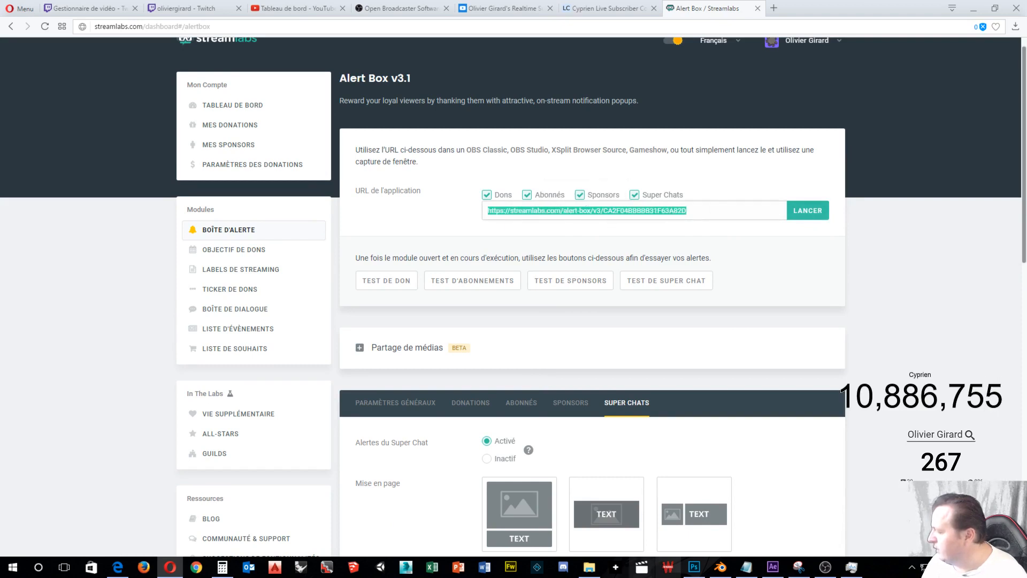
Switch to OBS and rename the existing BrowserSource source as "Compteur" followed by the channel owner's full name.
click(824, 567)
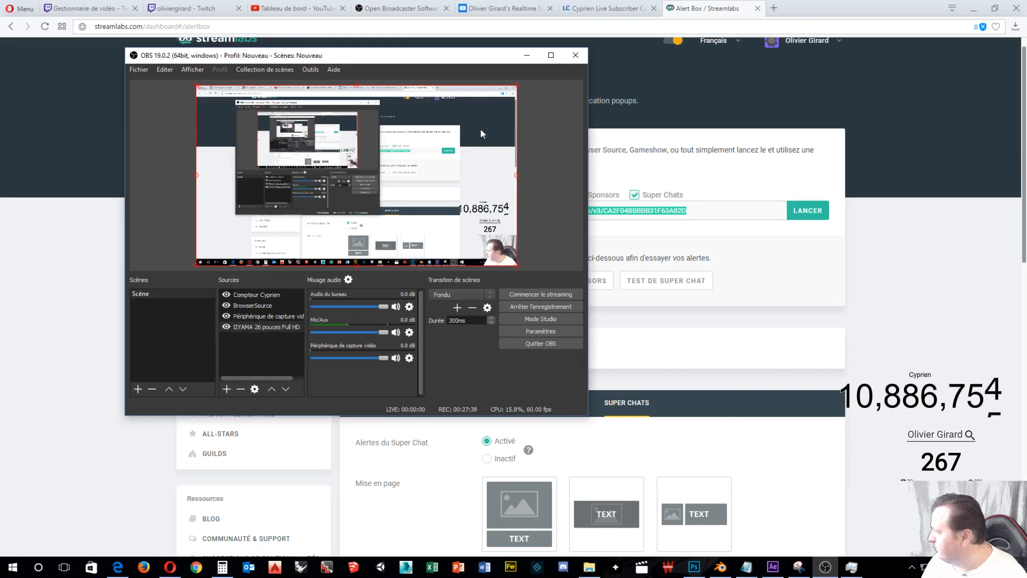
click(368, 47)
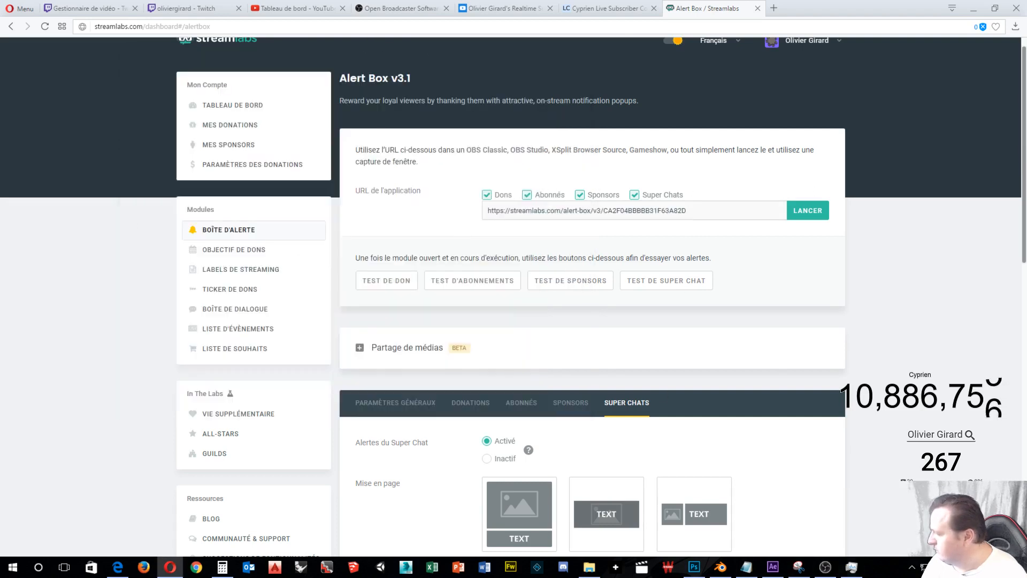
click(826, 567)
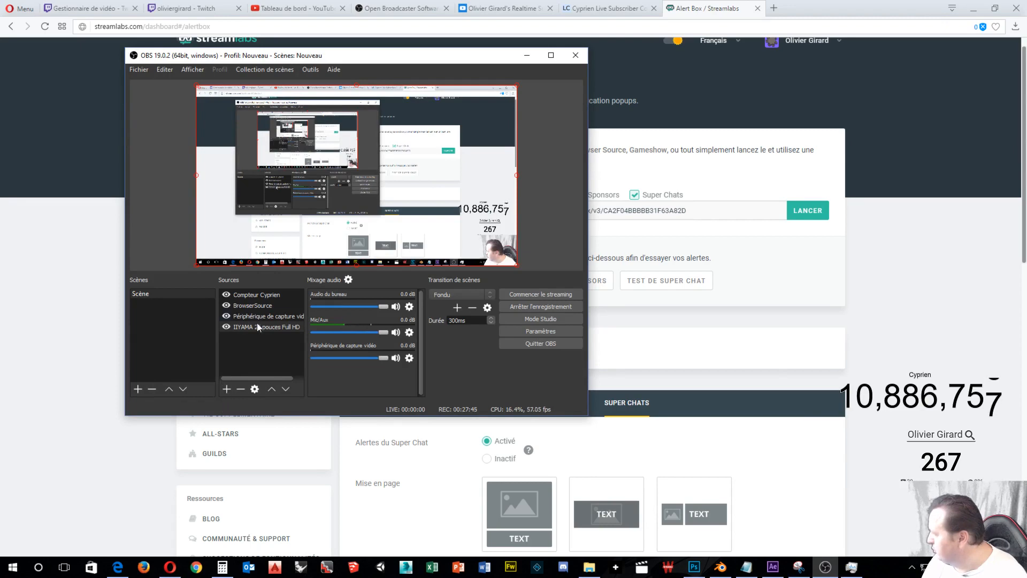
right_click(252, 305)
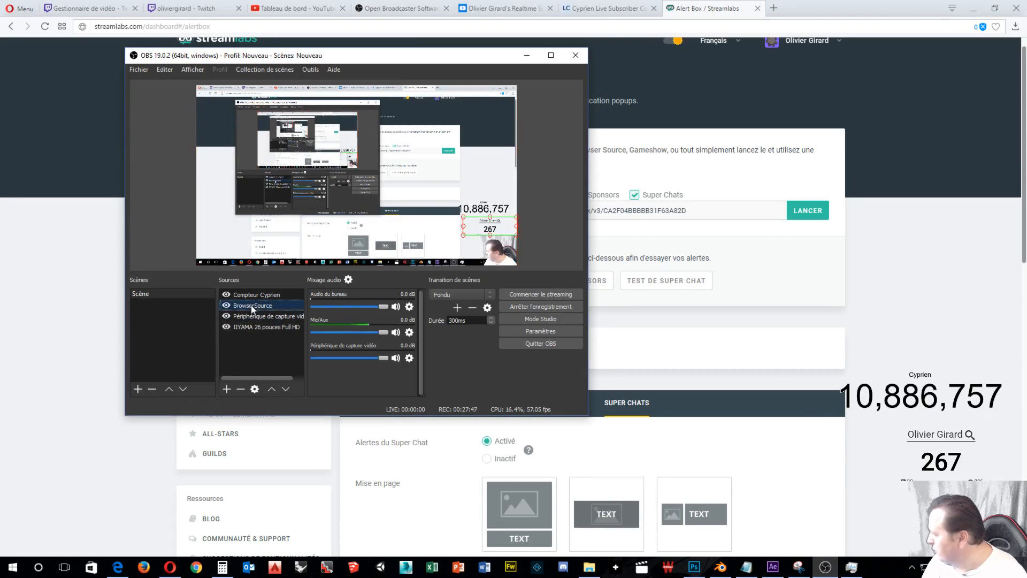
click(289, 397)
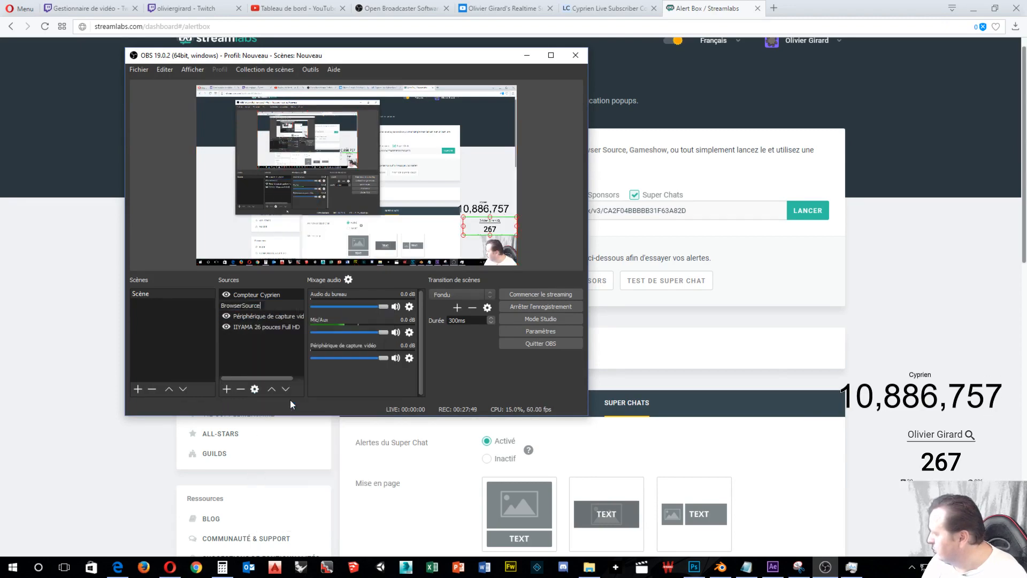
text(Co)
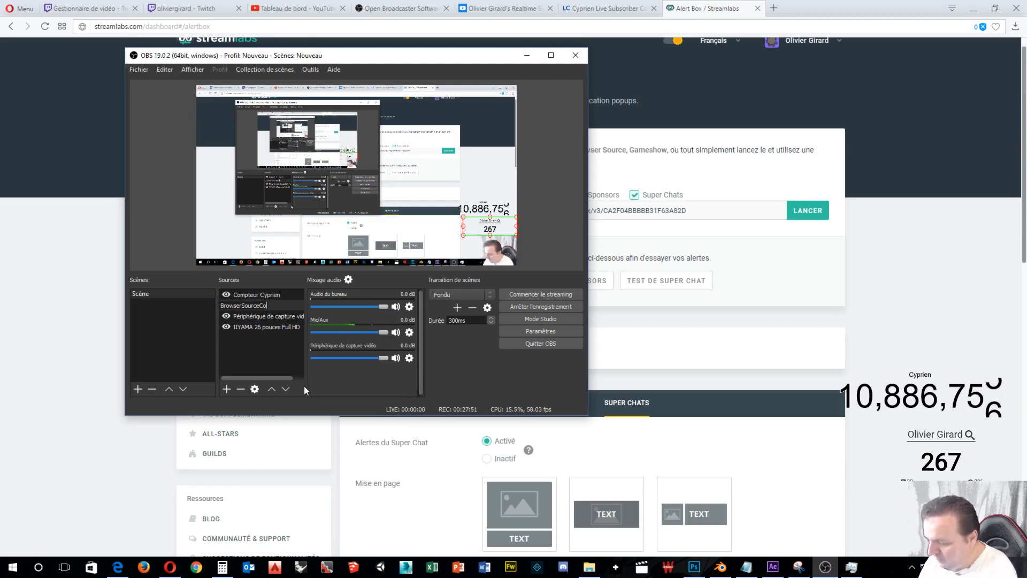
text(mpteur)
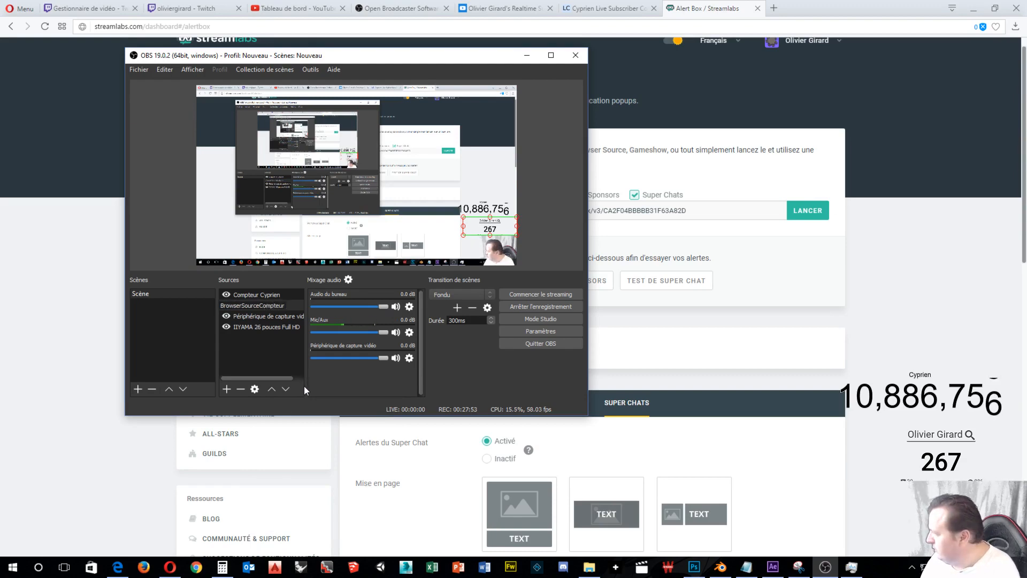
key(BackSpace)
key(BackSpace)
key(BackSpace)
key(BackSpace)
key(BackSpace)
key(BackSpace)
key(BackSpace)
key(BackSpace)
key(BackSpace)
key(BackSpace)
key(BackSpace)
key(BackSpace)
key(BackSpace)
key(BackSpace)
key(BackSpace)
key(BackSpace)
key(BackSpace)
key(BackSpace)
key(BackSpace)
key(BackSpace)
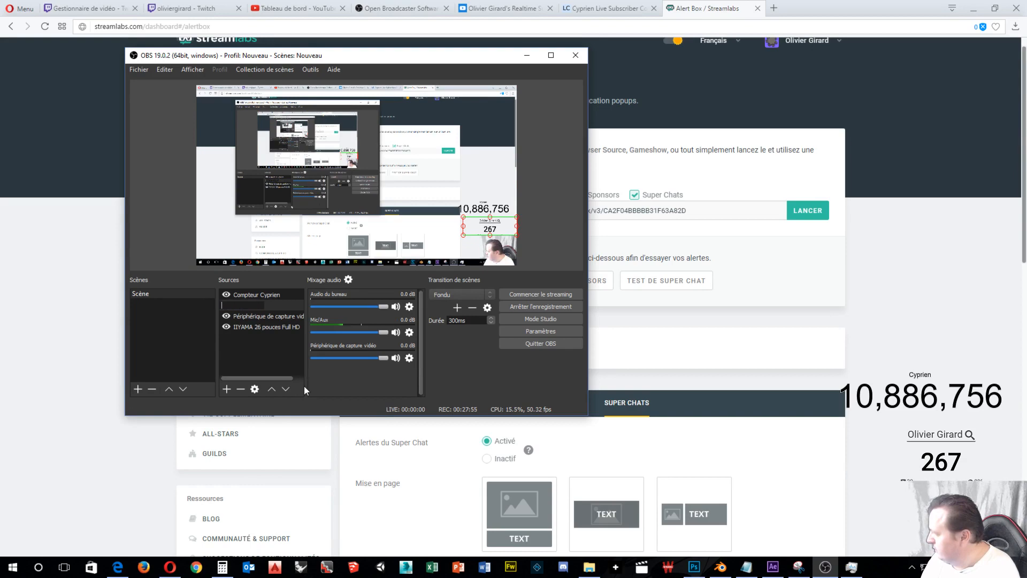
text(Compte)
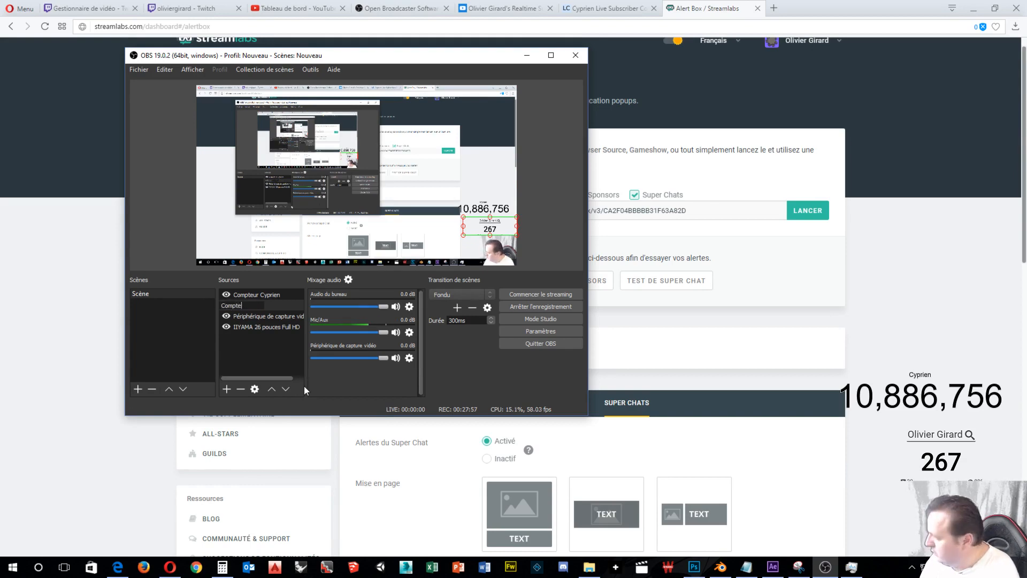
text(ur Olivier )
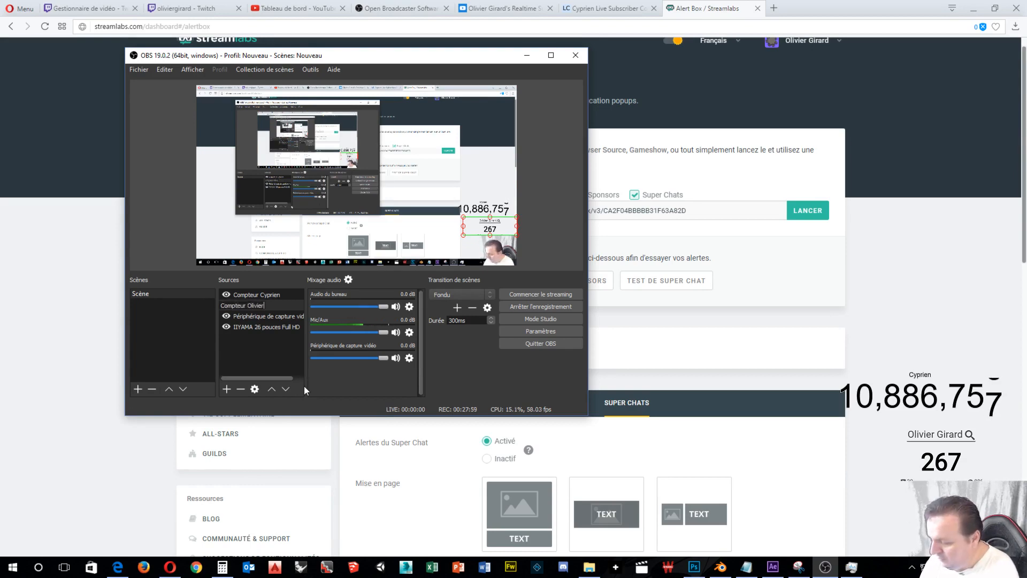
text(Girard)
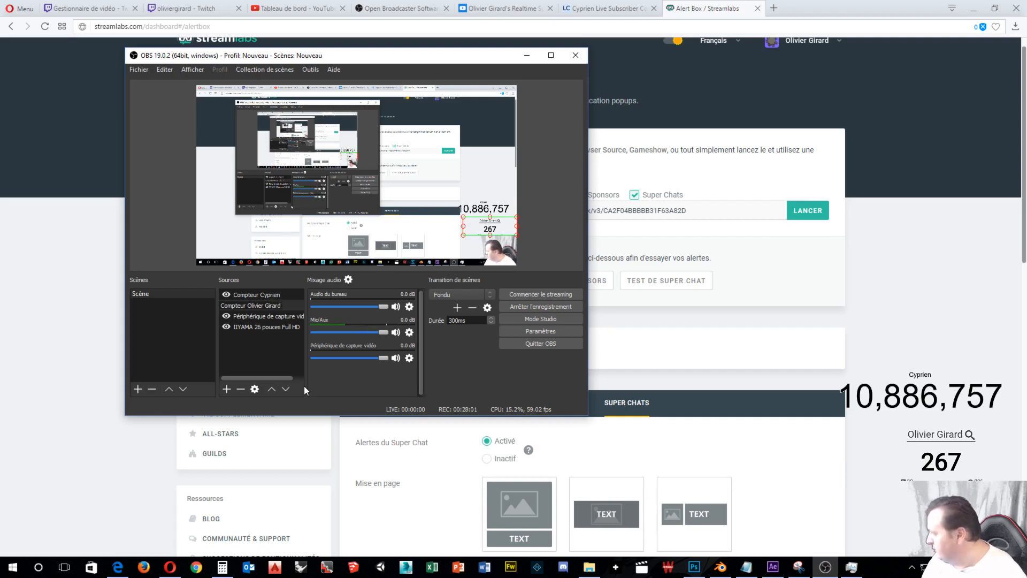
click(265, 346)
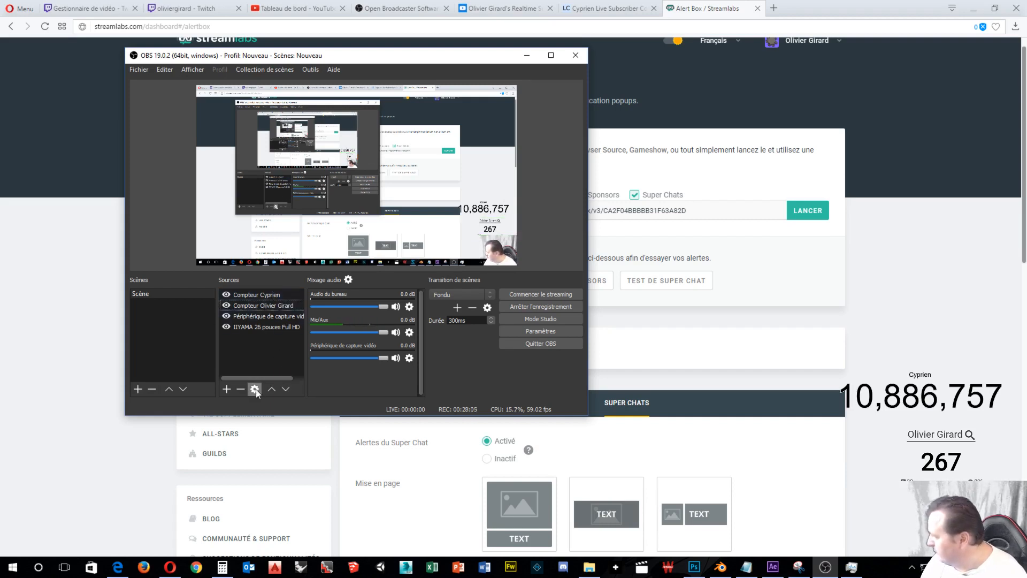
Rename the video capture device source (Périphérique de capture vidéo) as "Webcam".
right_click(251, 319)
click(278, 412)
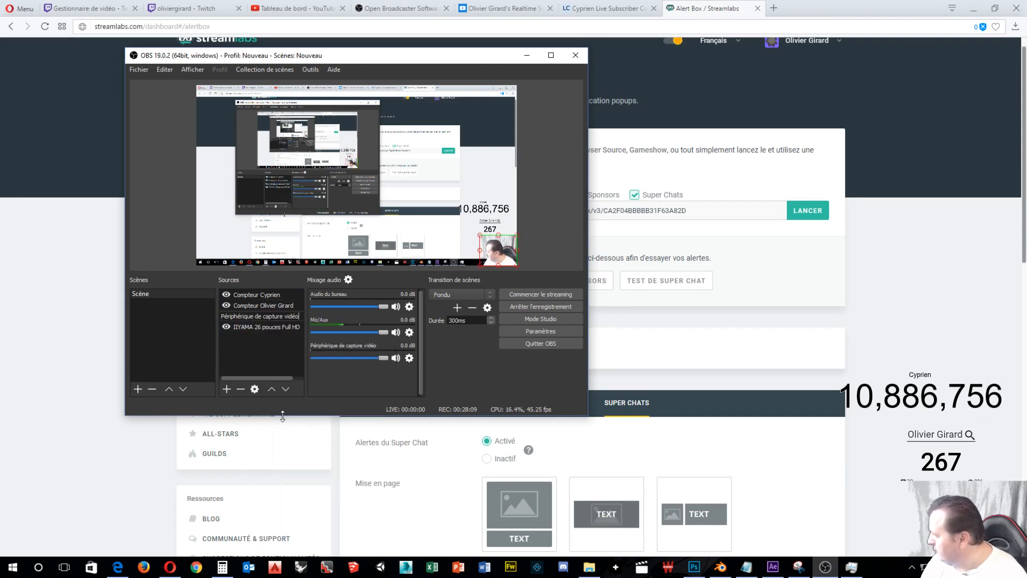
key(BackSpace)
key(BackSpace)
key(BackSpace)
key(BackSpace)
key(BackSpace)
key(BackSpace)
key(BackSpace)
key(BackSpace)
key(BackSpace)
key(BackSpace)
key(BackSpace)
key(BackSpace)
key(BackSpace)
key(BackSpace)
key(BackSpace)
key(BackSpace)
key(BackSpace)
key(BackSpace)
key(BackSpace)
key(BackSpace)
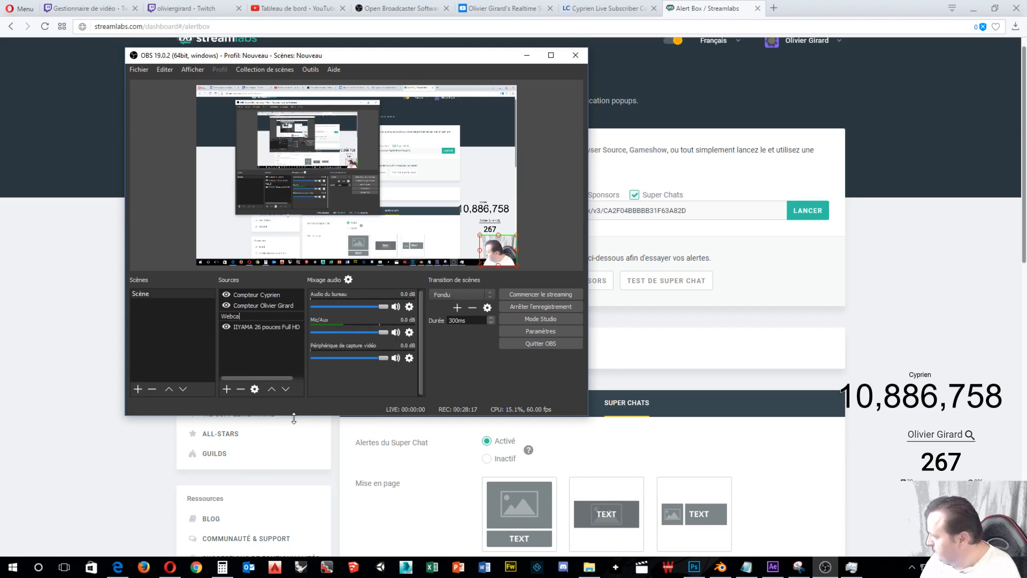
click(275, 362)
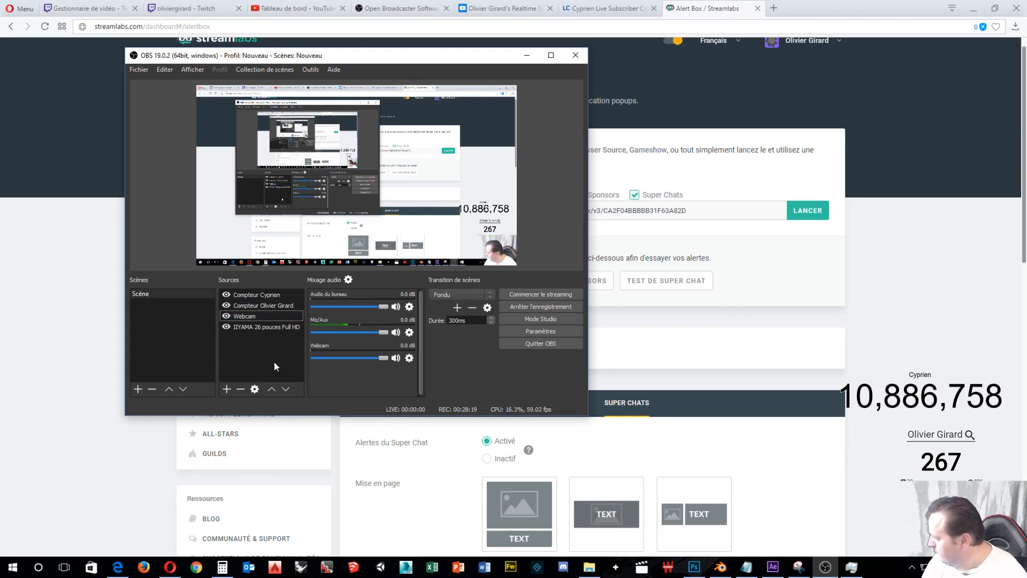
Add a new BrowserSource source to the scene with the copied Streamlabs alert box URL as its address.
click(226, 389)
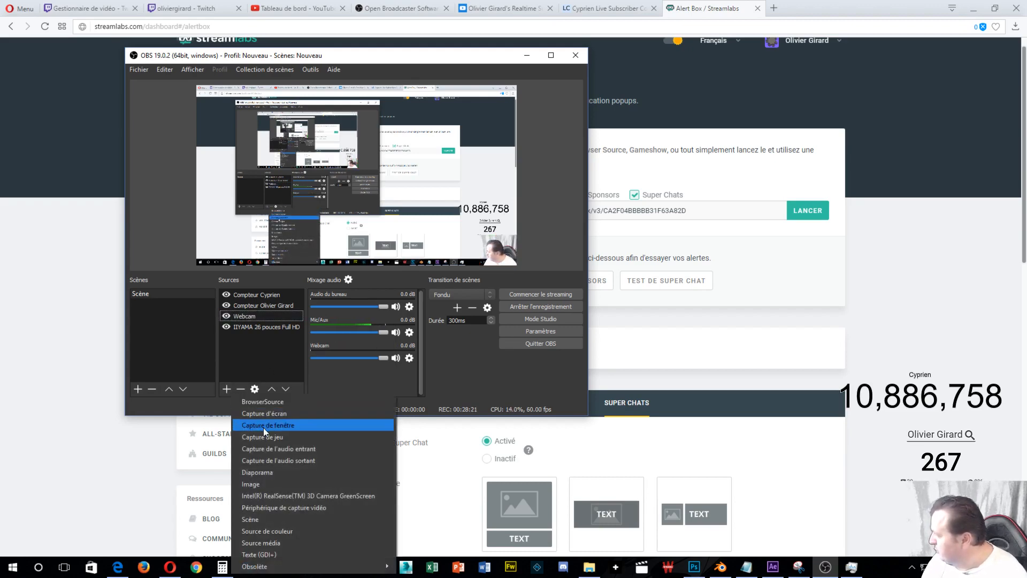
click(274, 403)
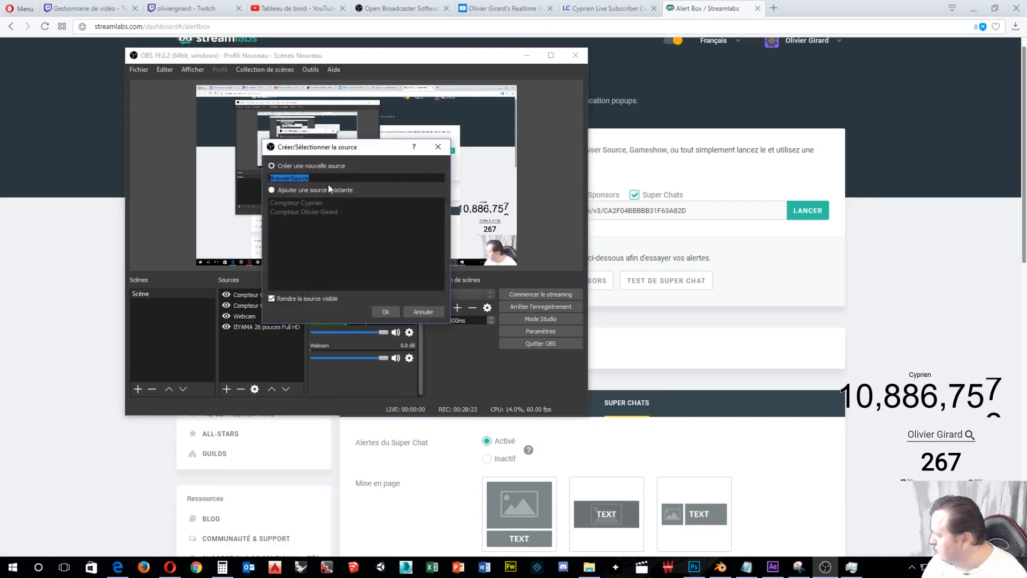
click(385, 312)
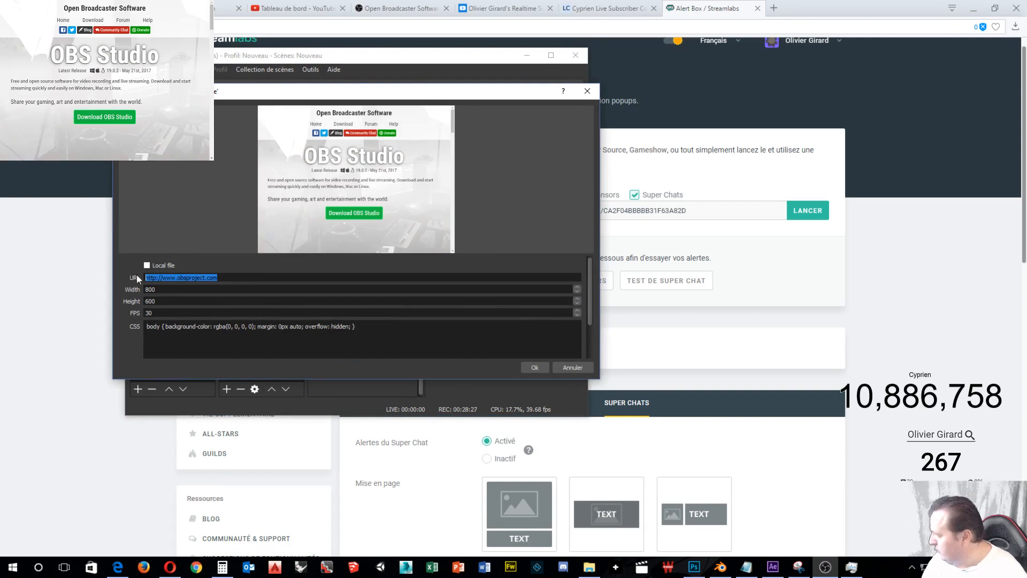
right_click(163, 280)
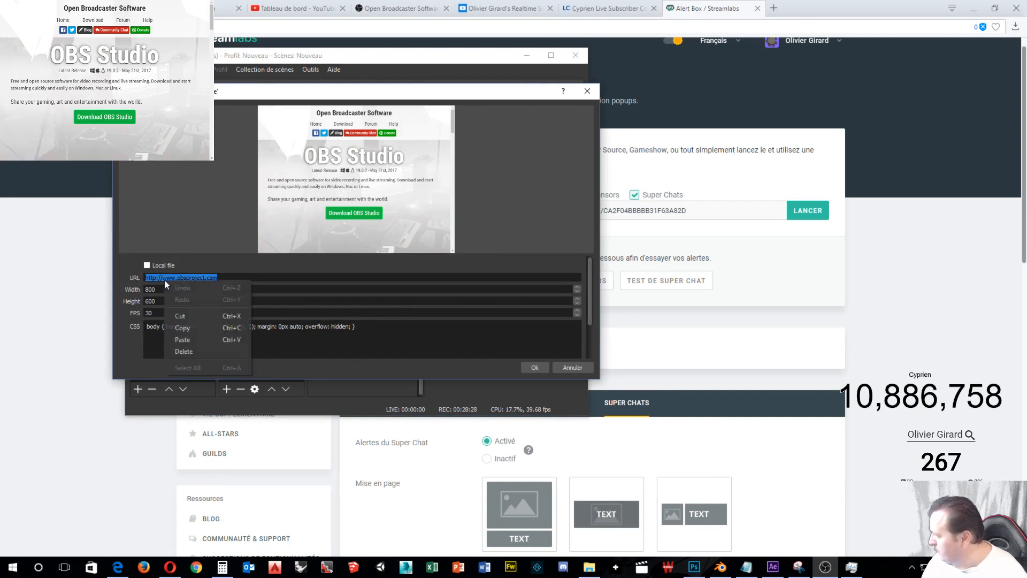
click(188, 338)
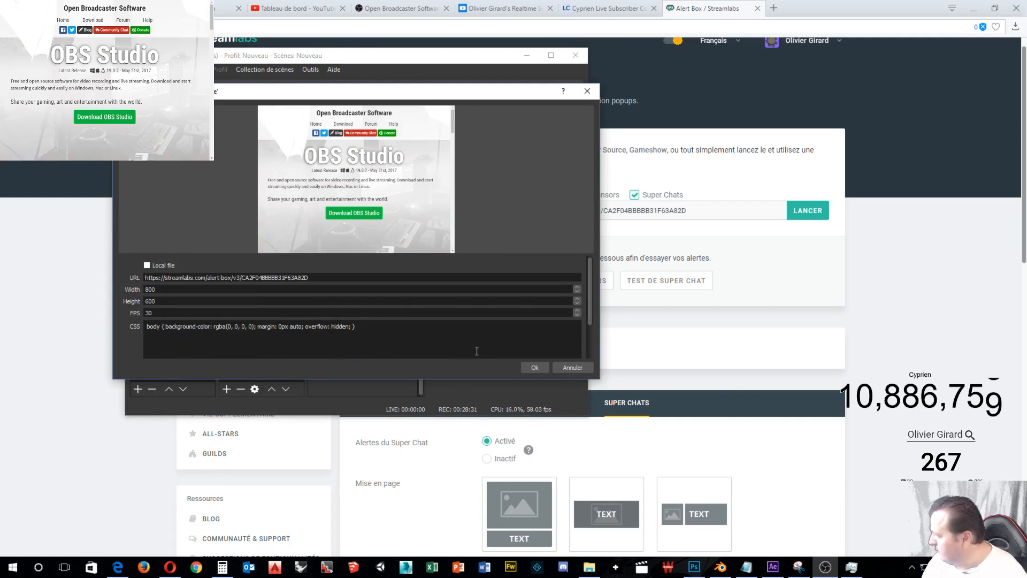
click(534, 367)
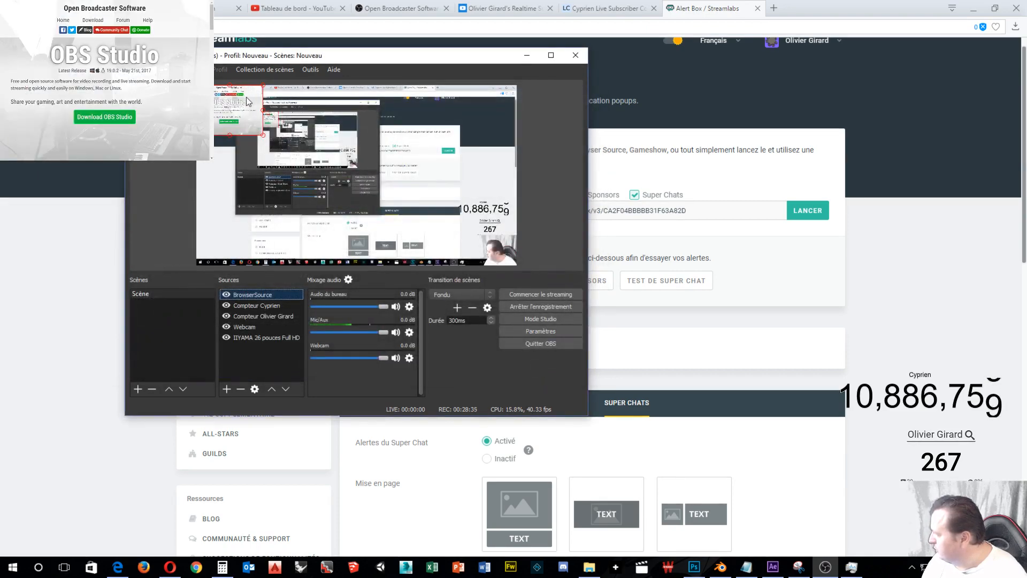
Move the new browser source away from the preview's corner, enlarge it to nearly the full canvas height and centre it.
drag(230, 105, 455, 187)
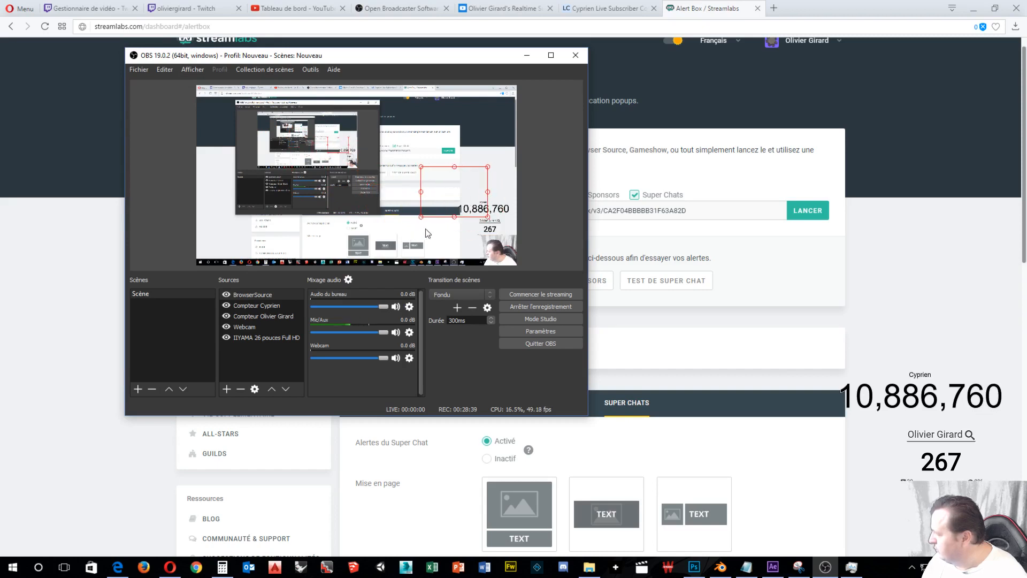
drag(421, 216, 276, 216)
drag(358, 228, 353, 172)
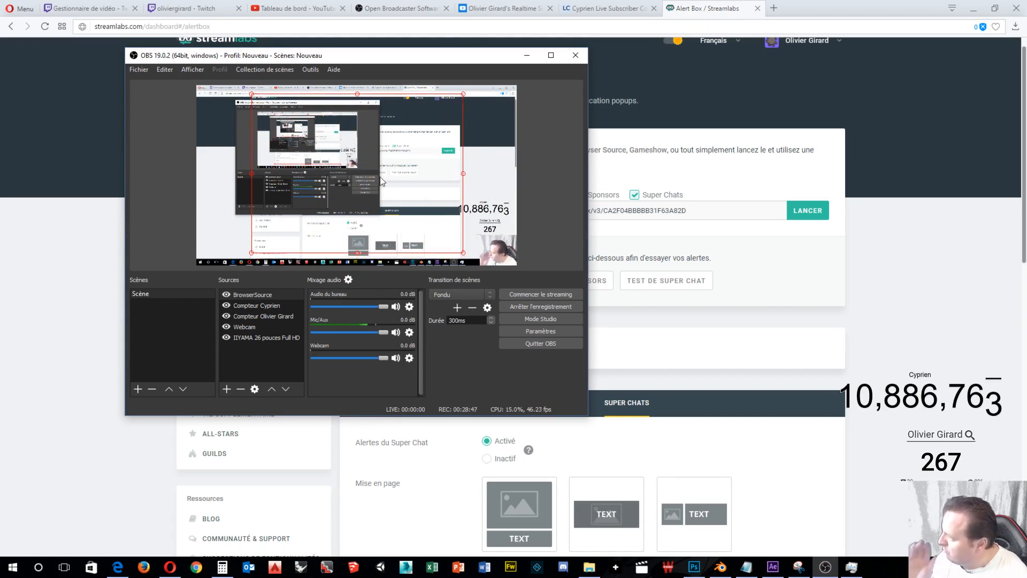
Rename the new BrowserSource source as "Alert Sub".
right_click(261, 293)
mouse_move(285, 414)
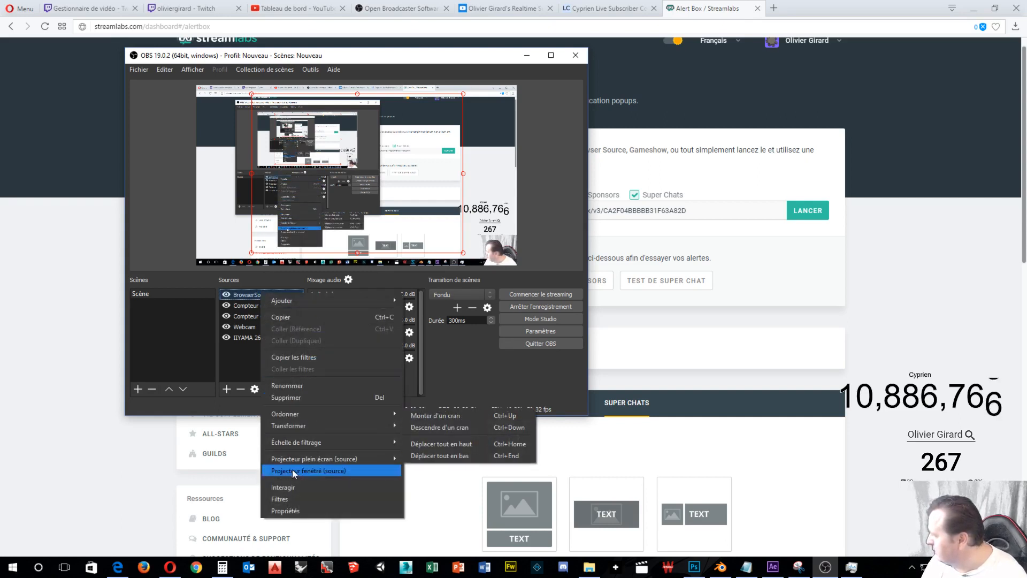
click(312, 384)
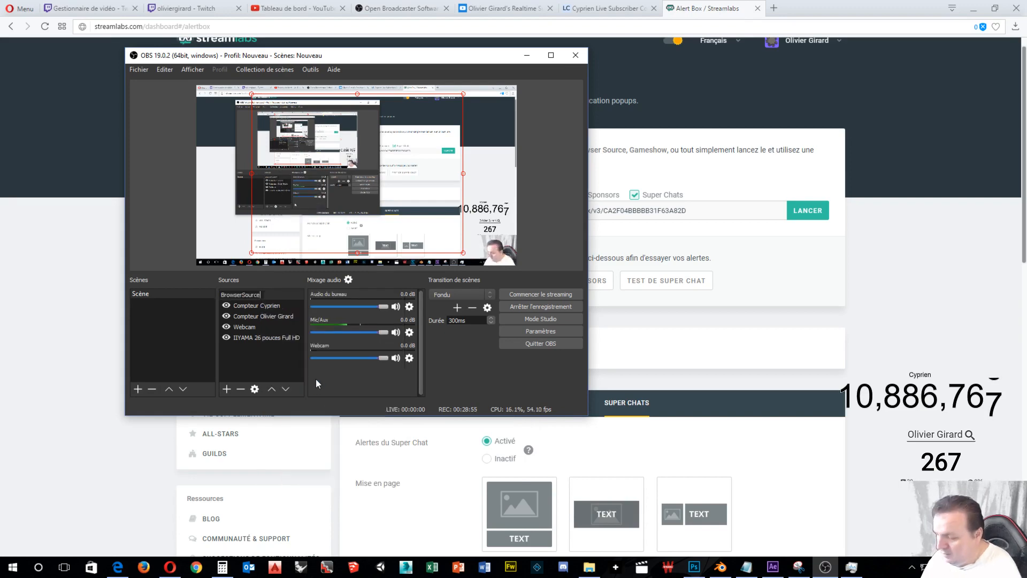
key(BackSpace)
key(BackSpace)
key(BackSpace)
key(BackSpace)
key(BackSpace)
key(BackSpace)
key(BackSpace)
key(BackSpace)
key(BackSpace)
key(BackSpace)
key(BackSpace)
key(BackSpace)
key(BackSpace)
text(A)
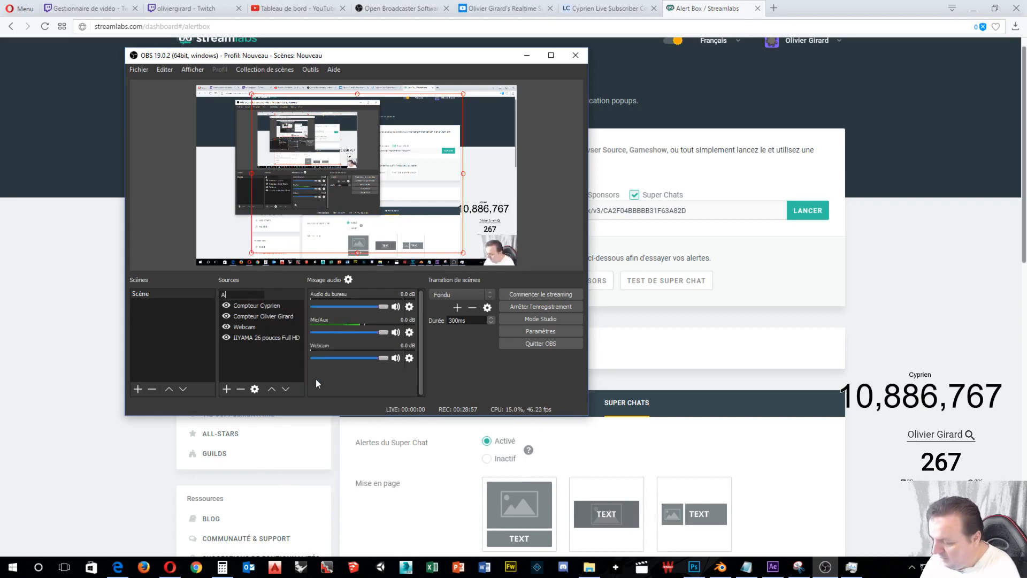
text(lert Sub)
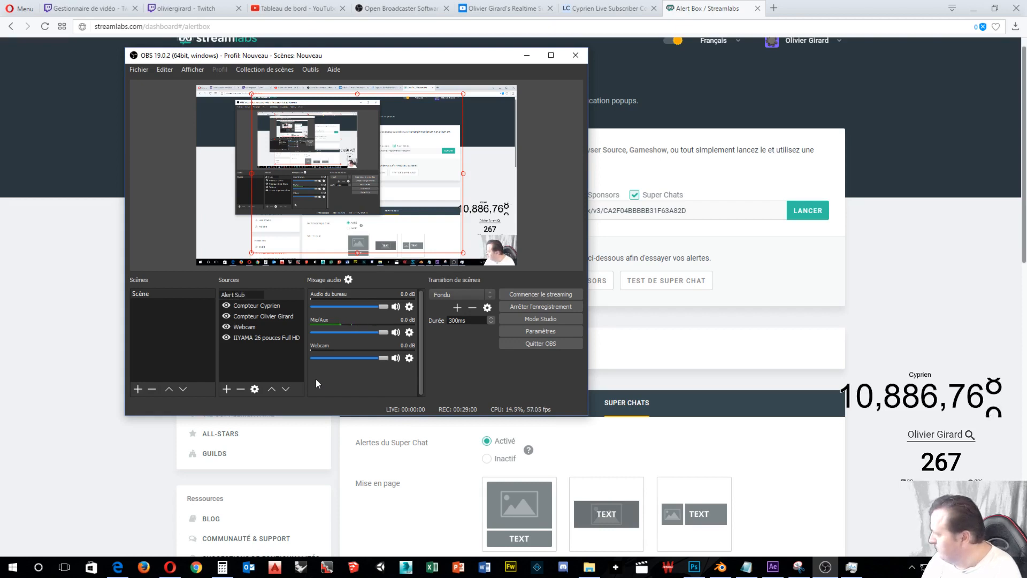
key(Return)
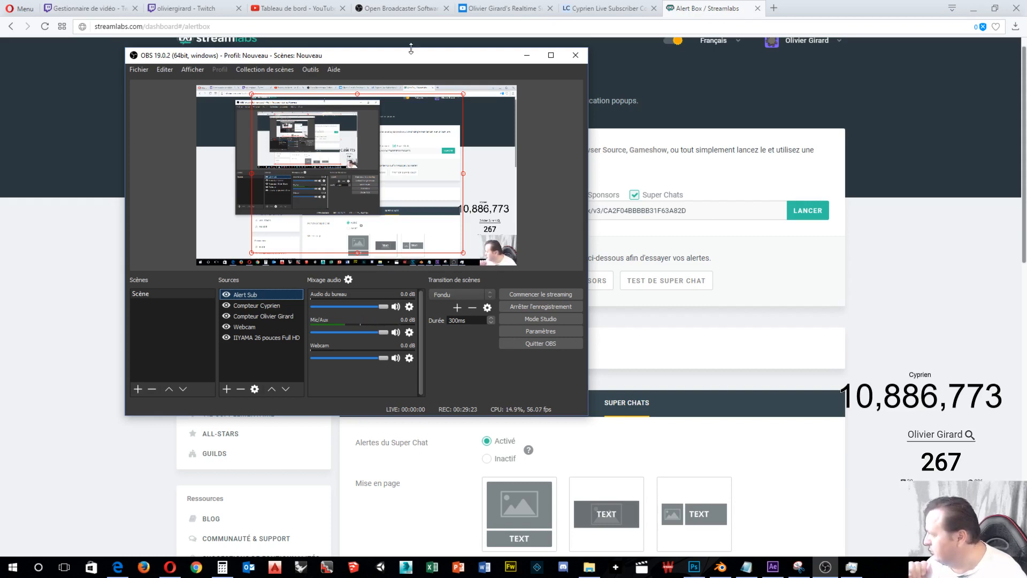
Move the OBS window clear of the alert test controls, send a test subscription alert and check it in the OBS preview.
drag(408, 59, 159, 79)
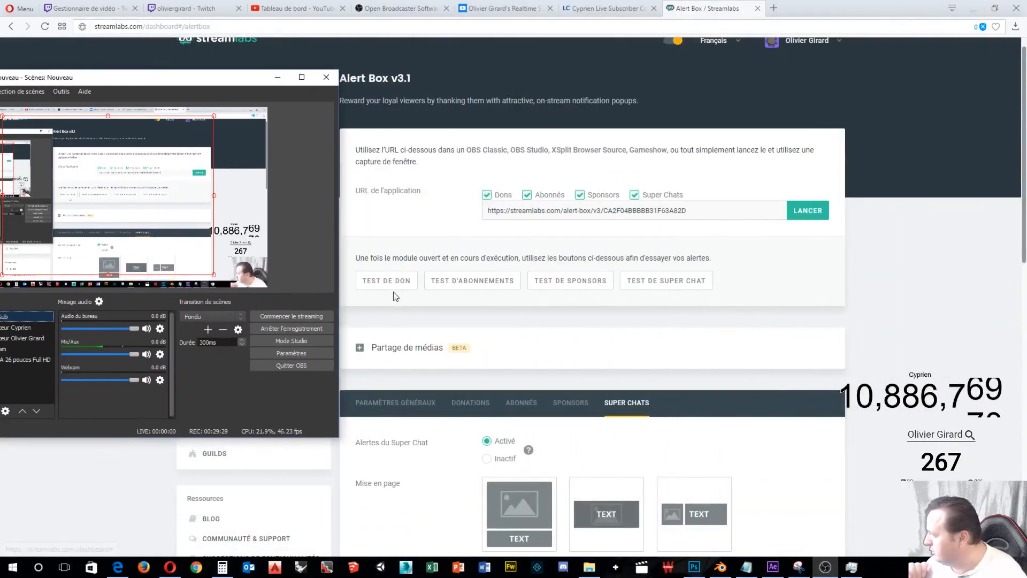
drag(253, 84, 258, 81)
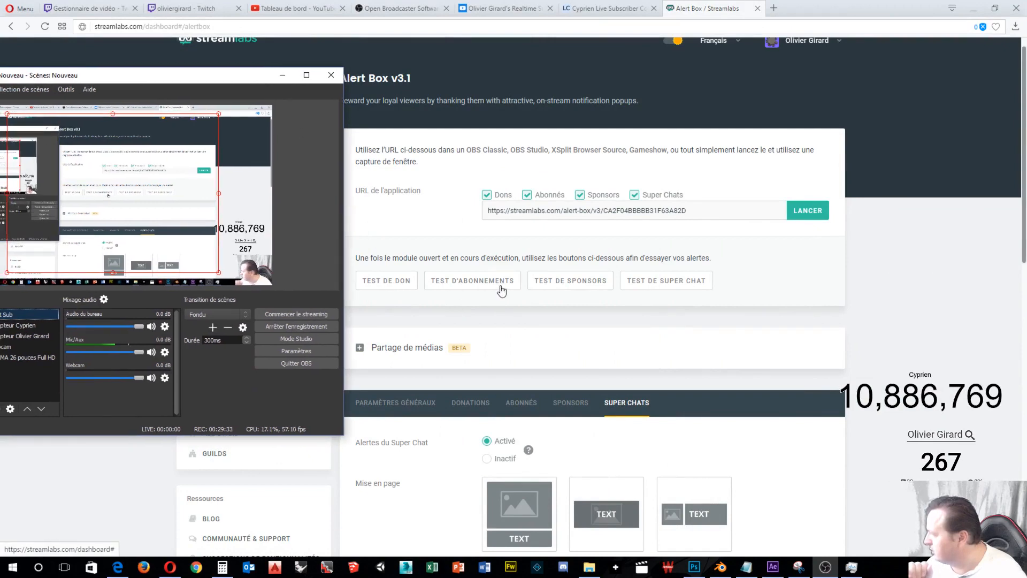
click(483, 284)
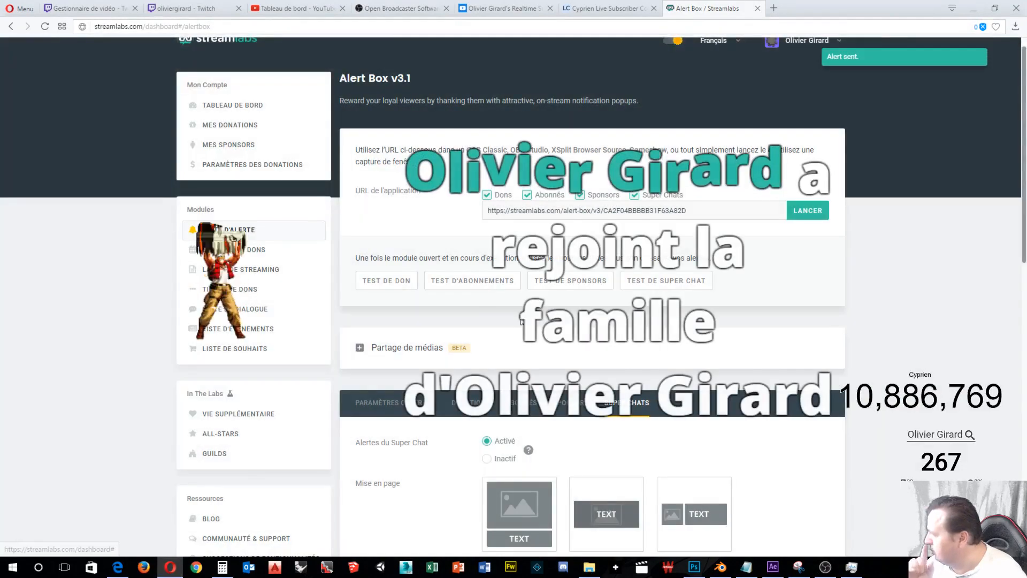
click(824, 567)
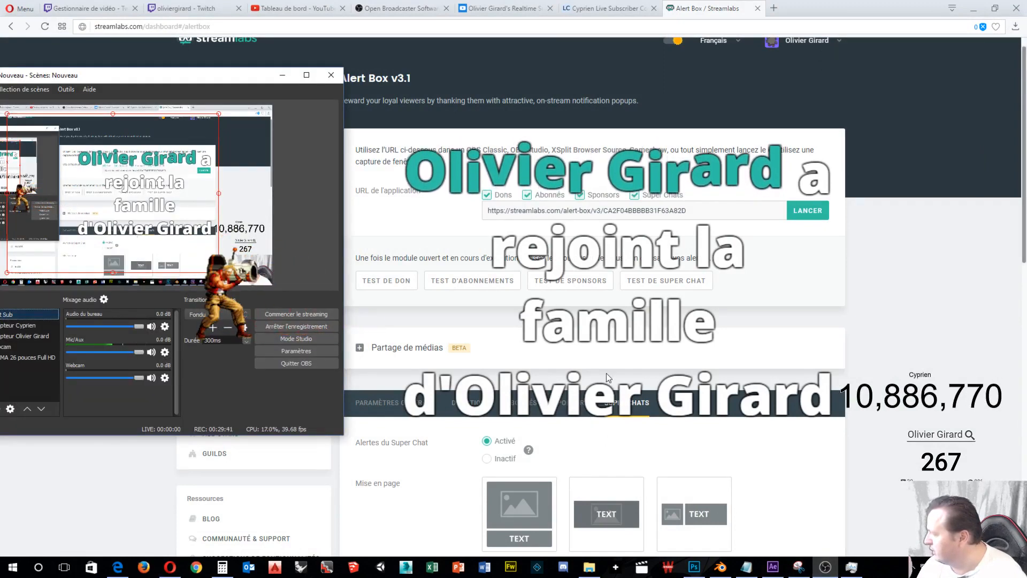
Send a test Super Chat alert and a test donation alert from Streamlabs, checking each one in the OBS preview.
click(654, 288)
click(653, 287)
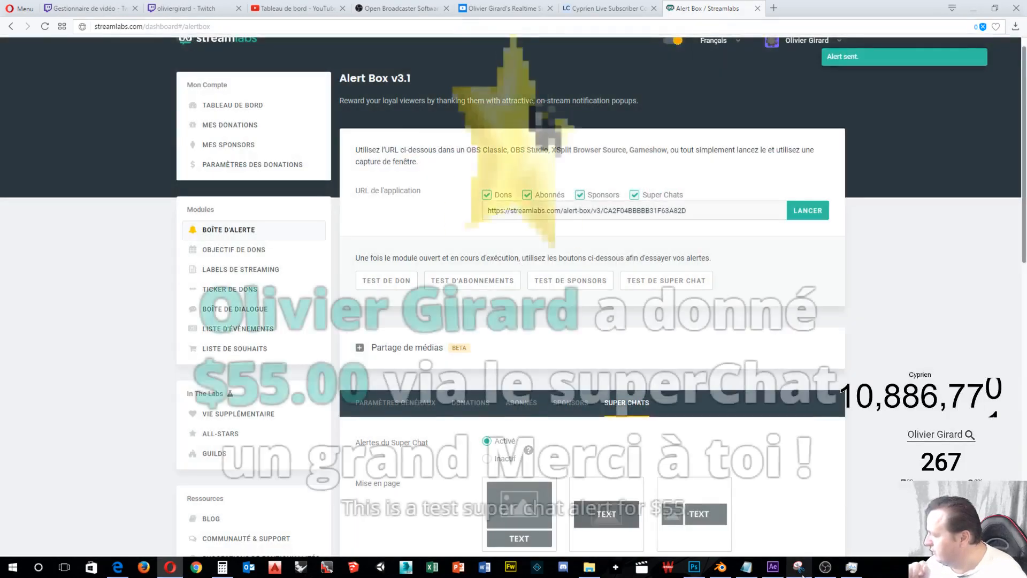
click(826, 572)
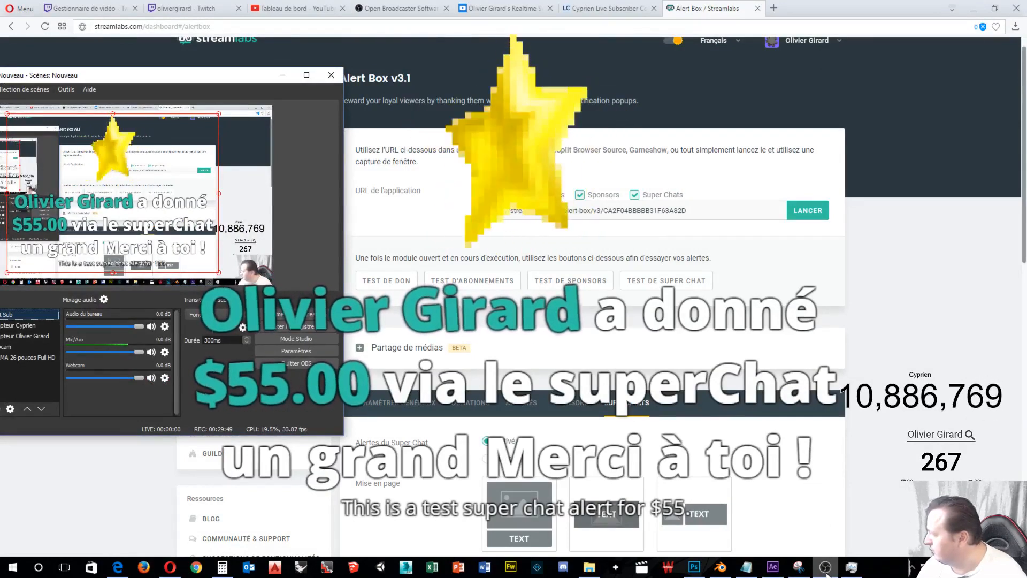
click(690, 502)
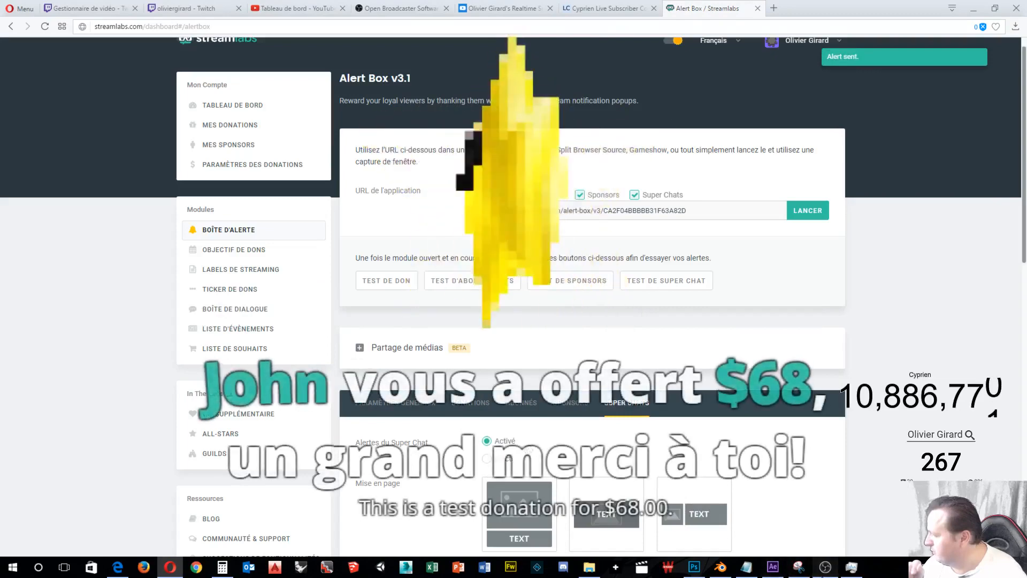
click(825, 568)
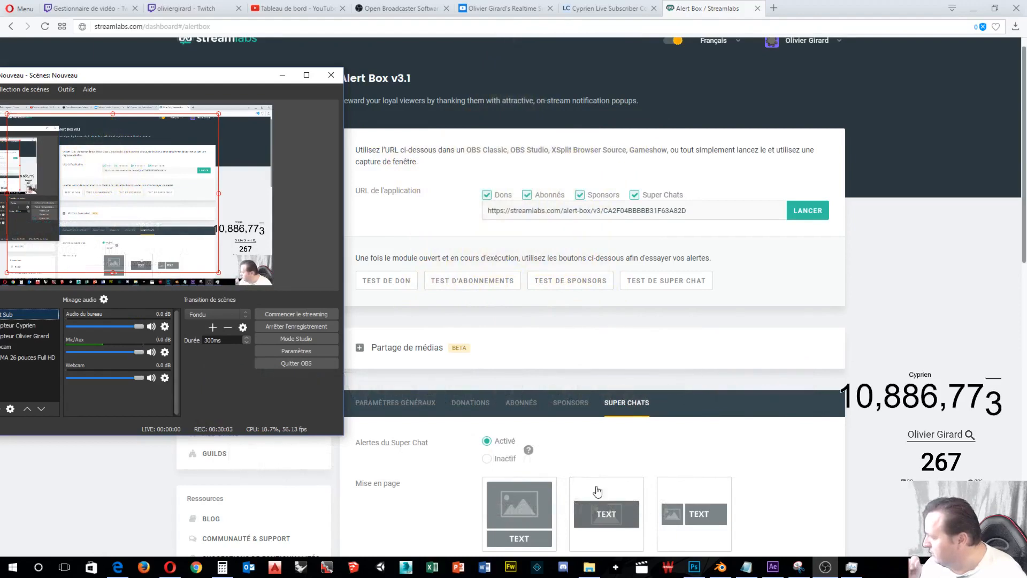
Show the donation alert settings in Streamlabs and expand the text-to-speech options (Texte à lire à haute voix) to check them.
click(477, 419)
scroll(530, 373, down, 4)
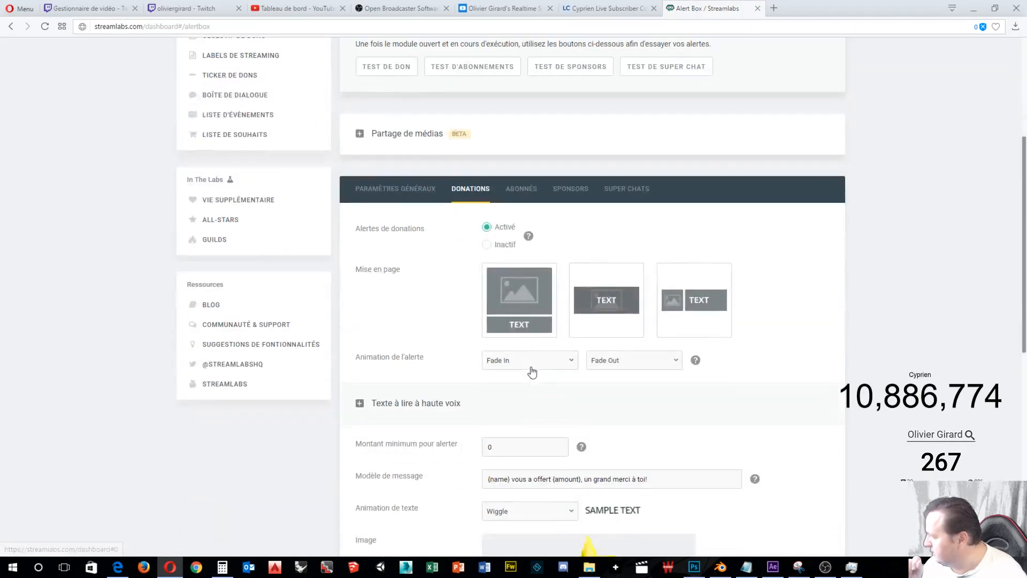
scroll(531, 371, down, 5)
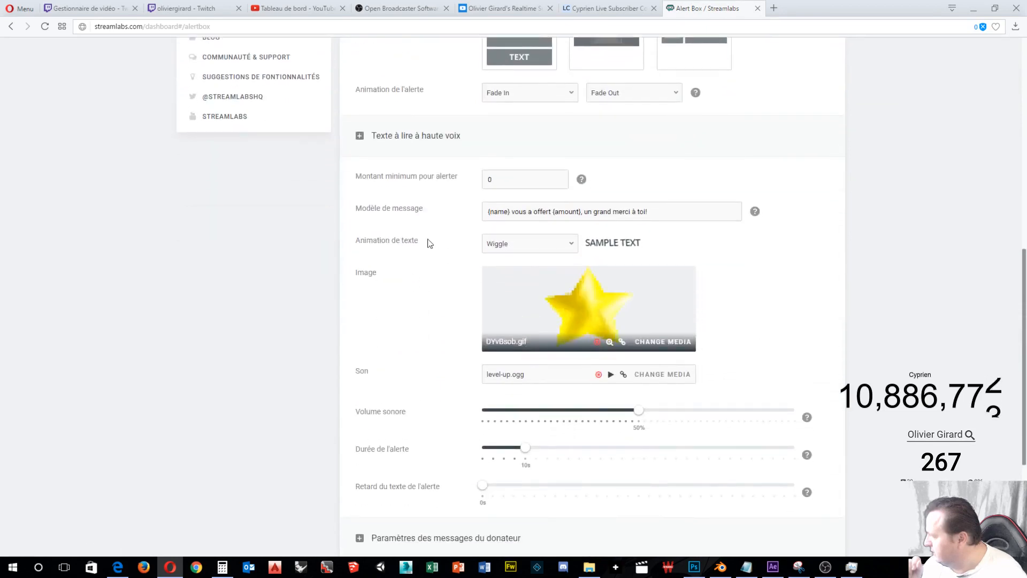
click(360, 137)
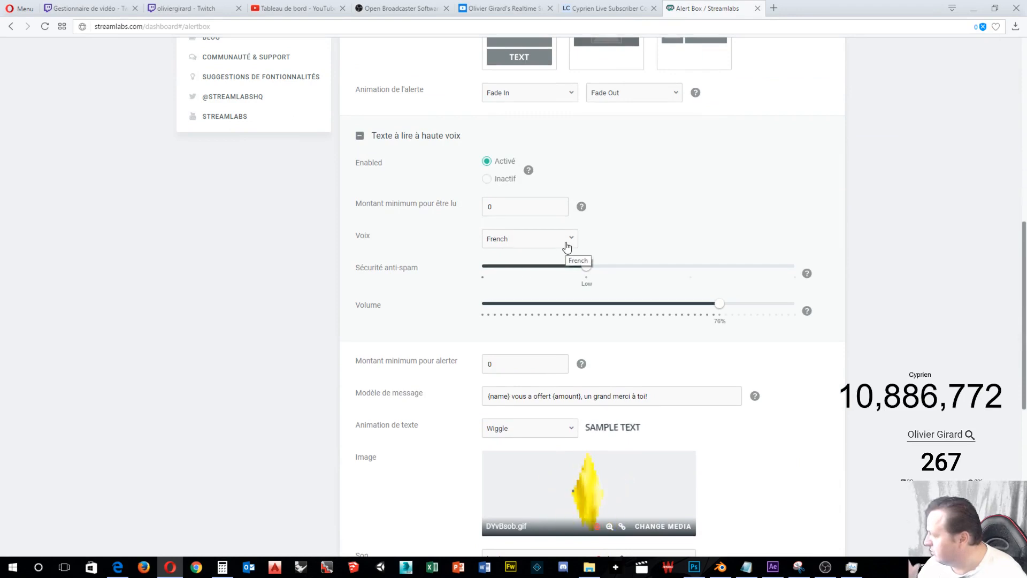
Review the subscriber (Abonnés) alert's layout, message template, image, sound and duration settings.
scroll(655, 295, up, 4)
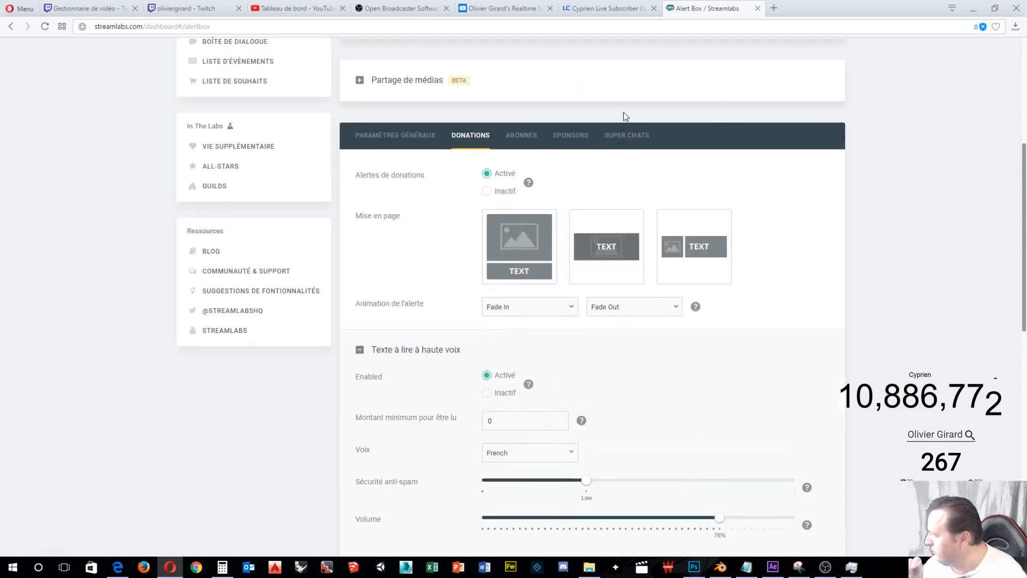
click(520, 135)
scroll(529, 178, down, 3)
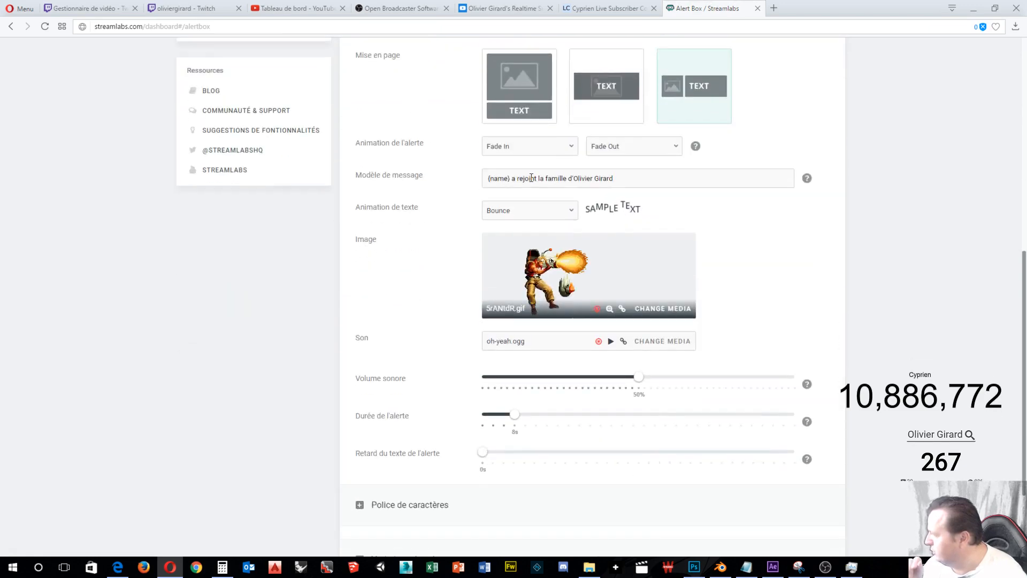
scroll(529, 178, down, 3)
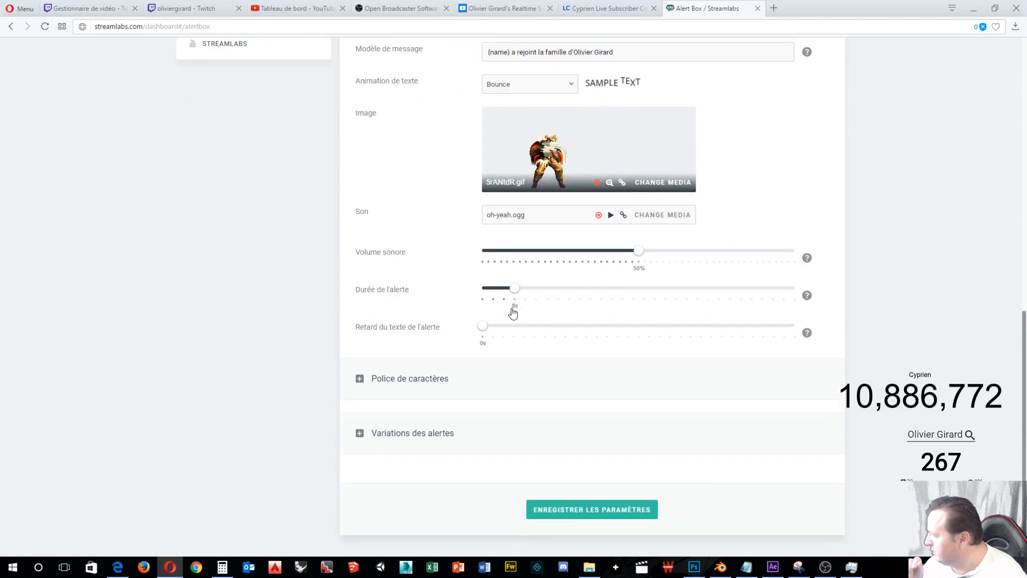
scroll(452, 380, up, 3)
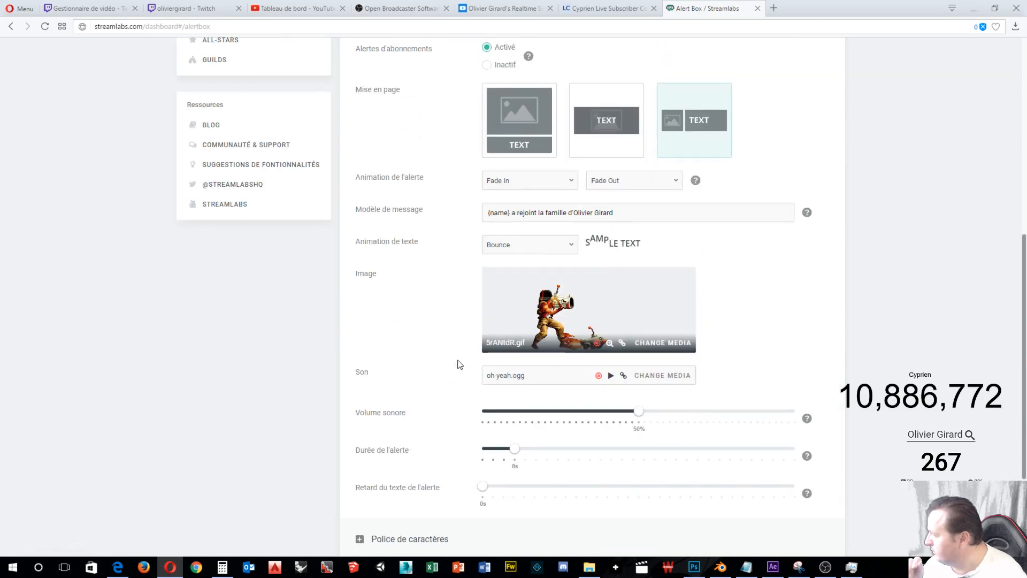
scroll(458, 359, up, 3)
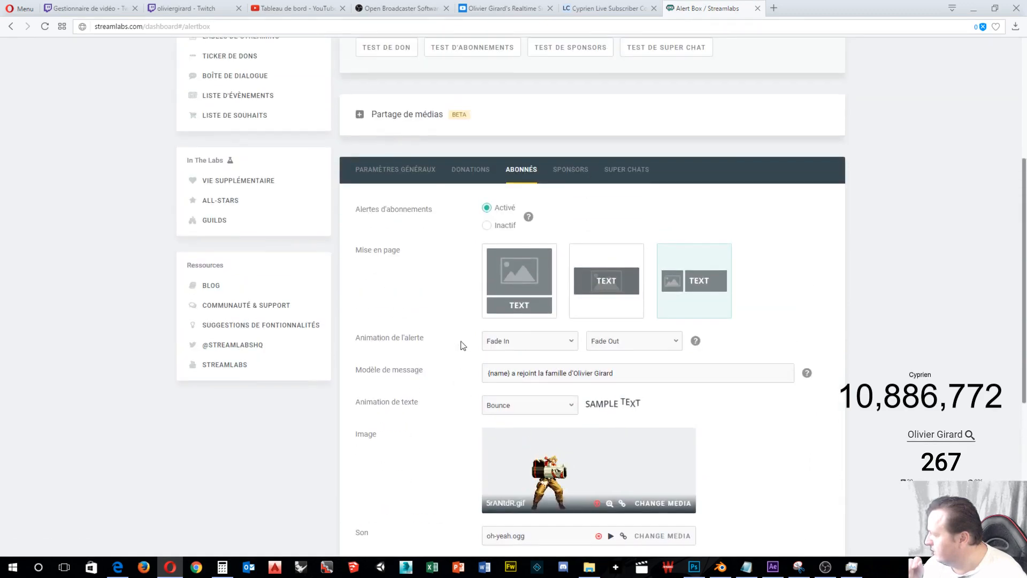
Enable text-to-speech (Texte à lire à haute voix) for the Super Chat alerts with the French voice.
click(610, 169)
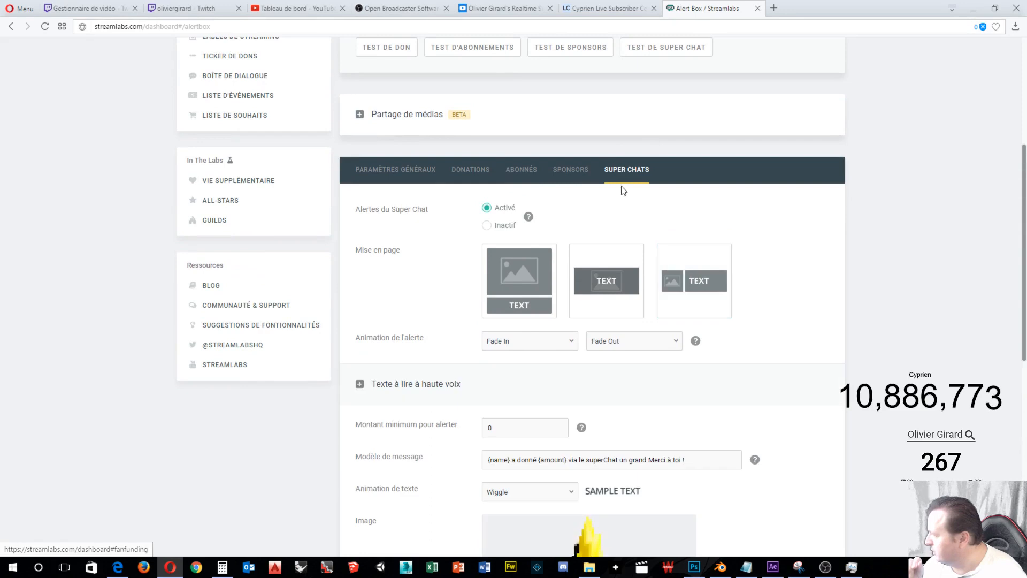
click(360, 384)
scroll(409, 398, down, 2)
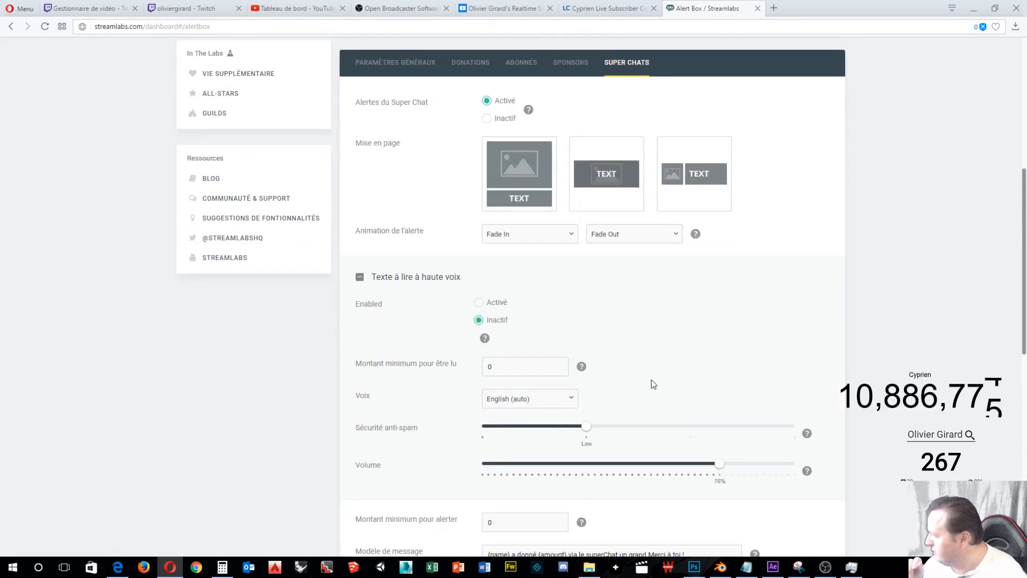
click(571, 400)
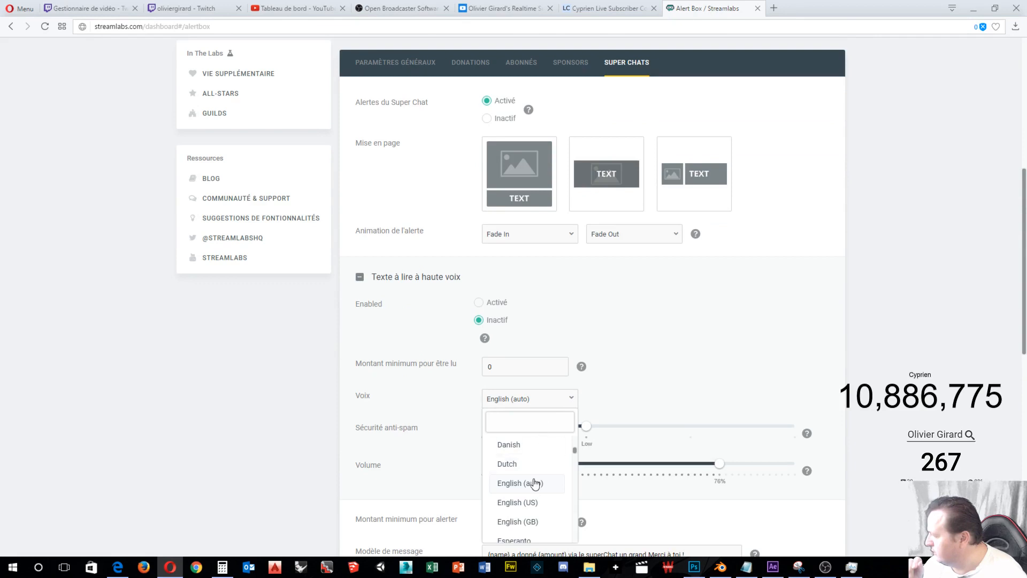
scroll(532, 487, down, 2)
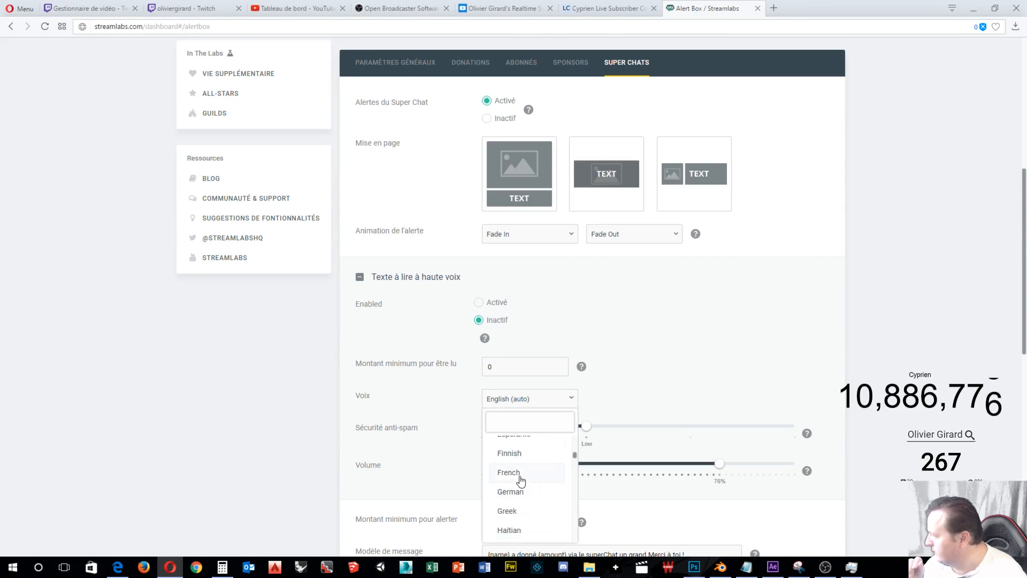
click(520, 478)
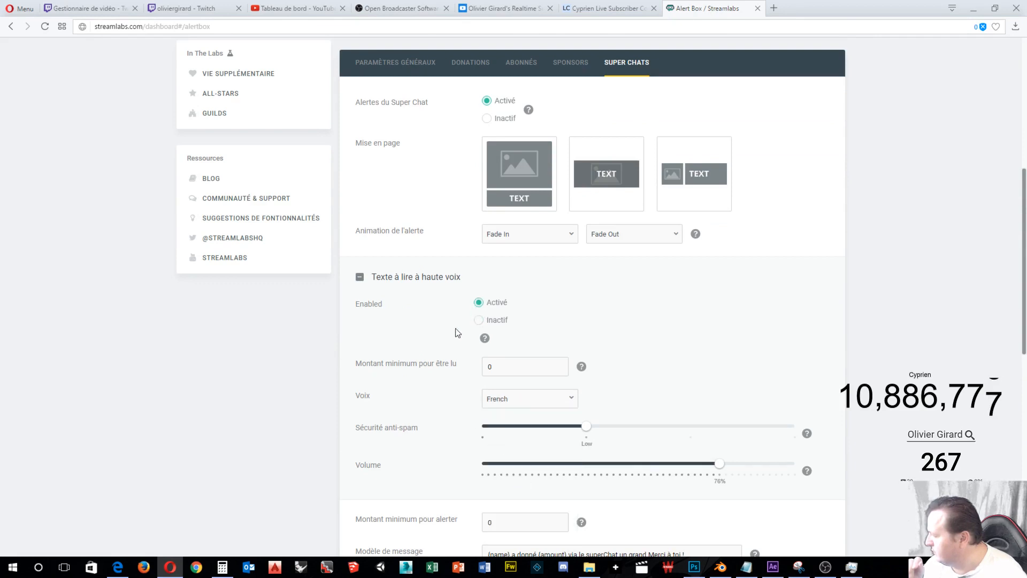
Check the remaining Super Chat alert settings and save them.
scroll(457, 333, down, 3)
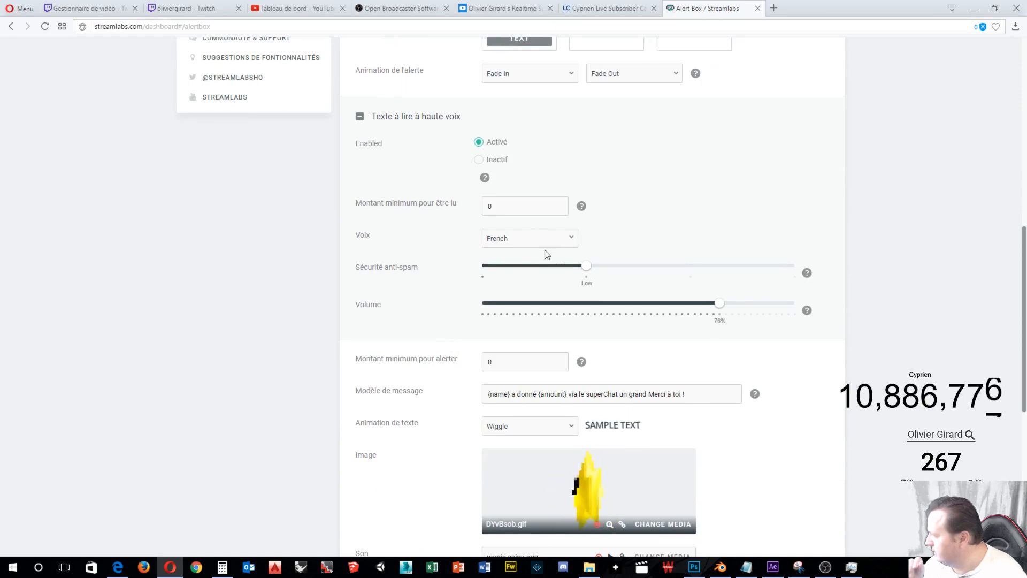
scroll(599, 408, down, 3)
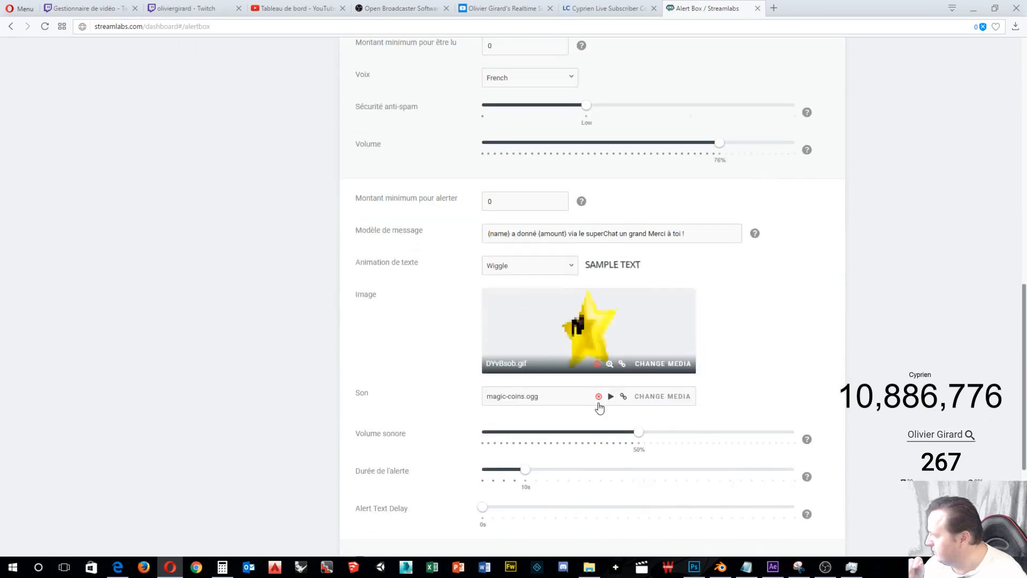
scroll(599, 407, up, 7)
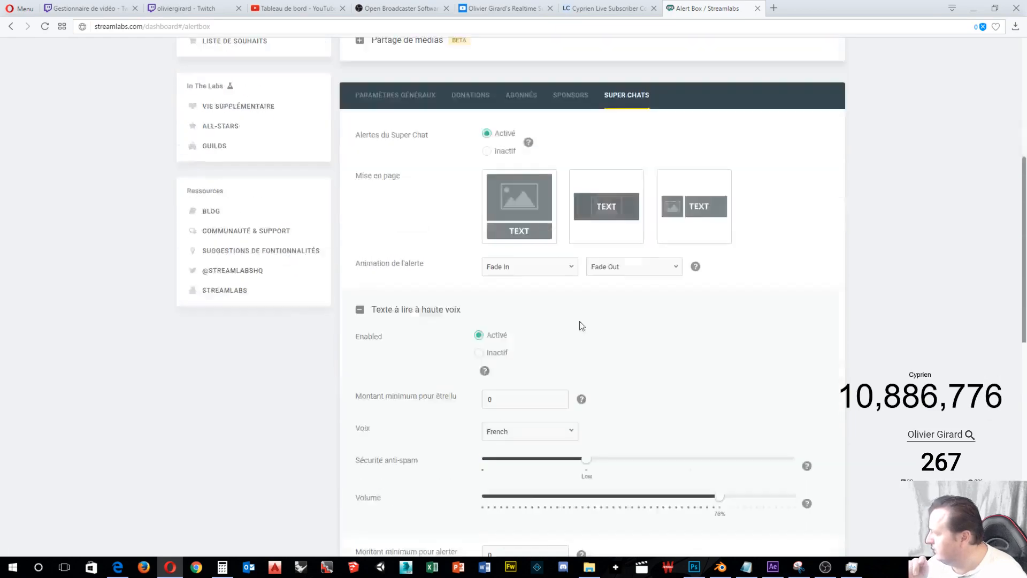
scroll(581, 320, down, 12)
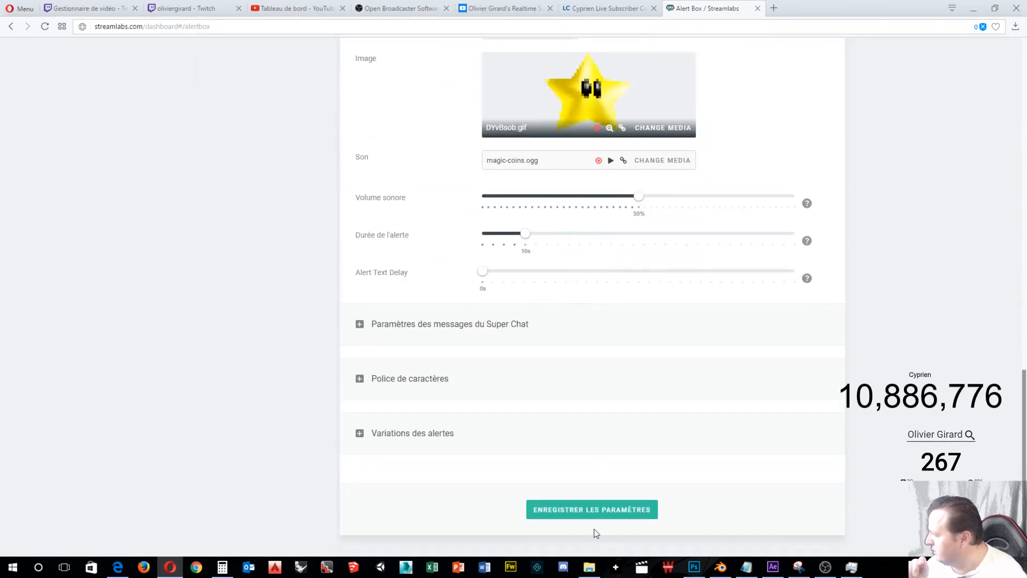
click(583, 512)
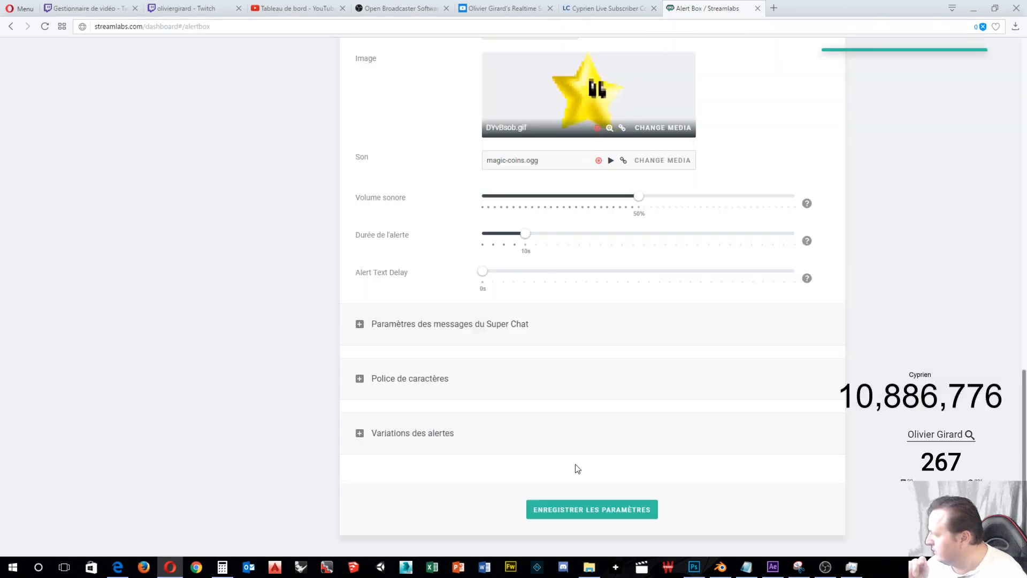
Return to the donation alert settings and save them.
scroll(578, 469, up, 12)
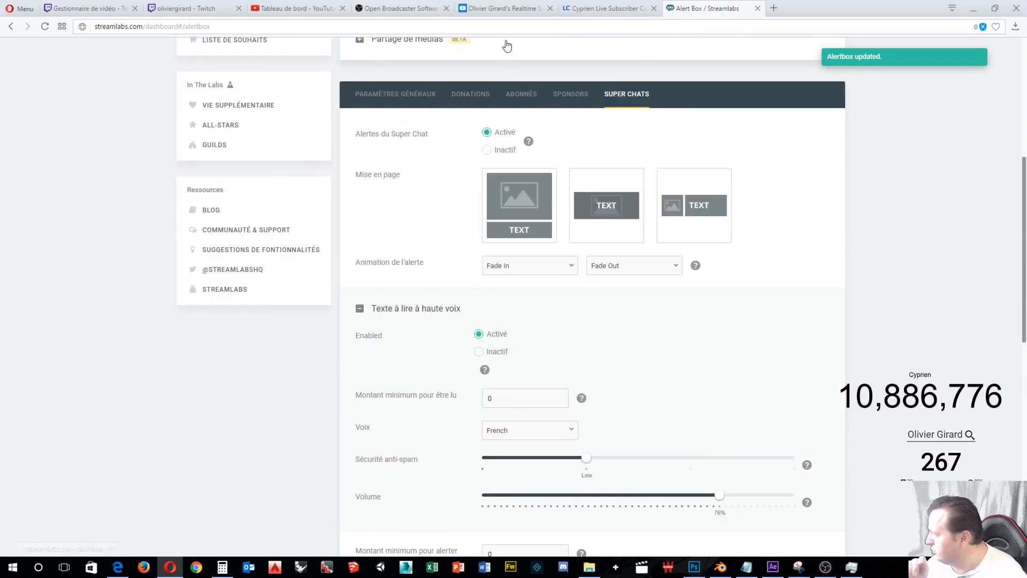
click(472, 94)
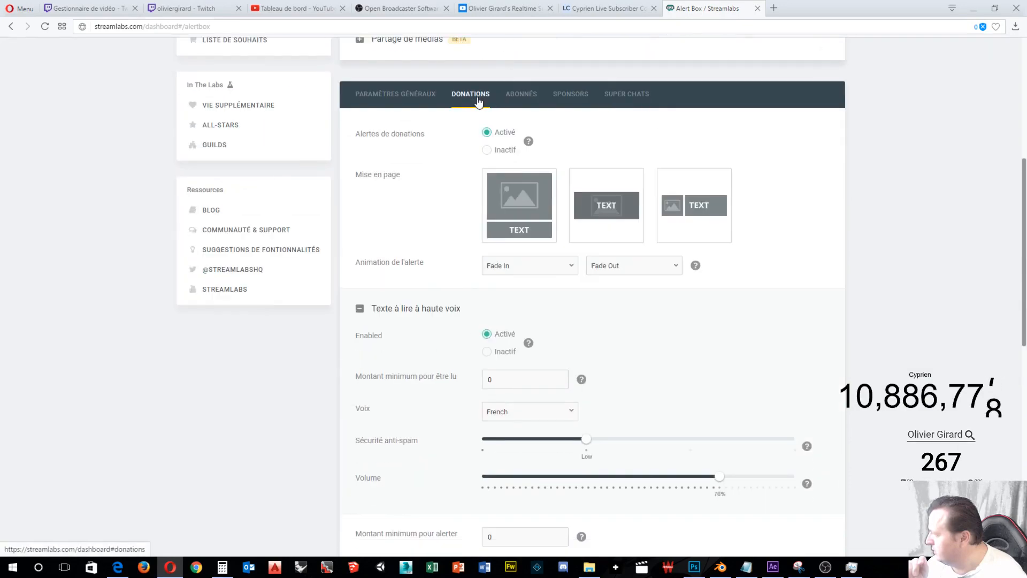
scroll(496, 249, down, 4)
scroll(499, 252, down, 7)
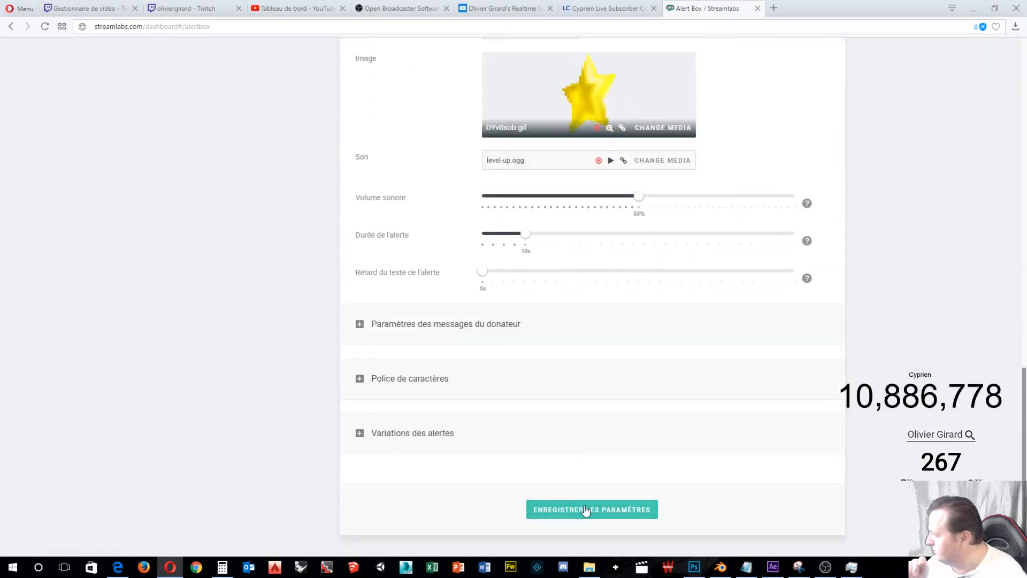
click(585, 509)
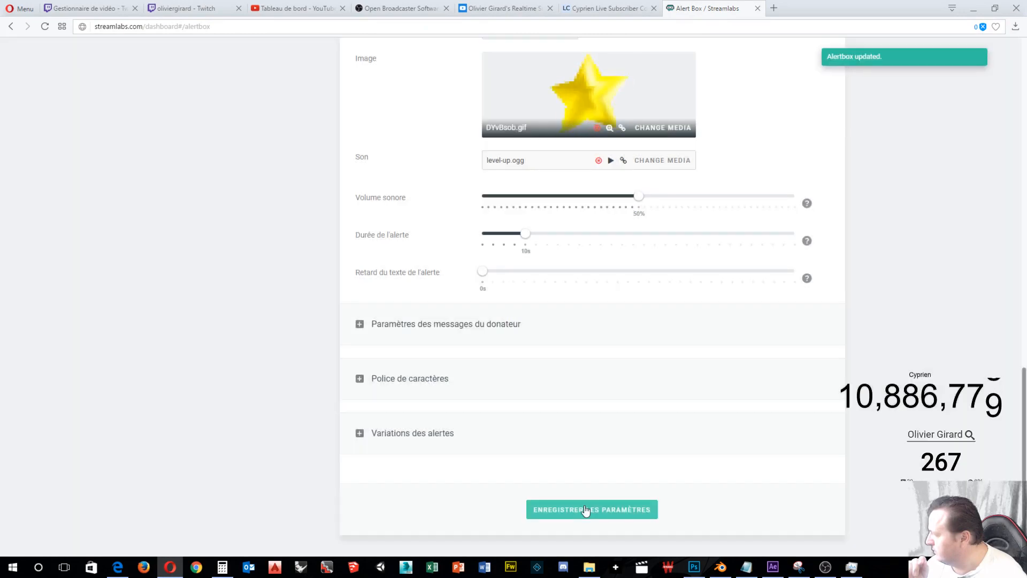
Return to the alert test controls and restore the browser to a smaller window so OBS is visible alongside it.
scroll(566, 437, up, 8)
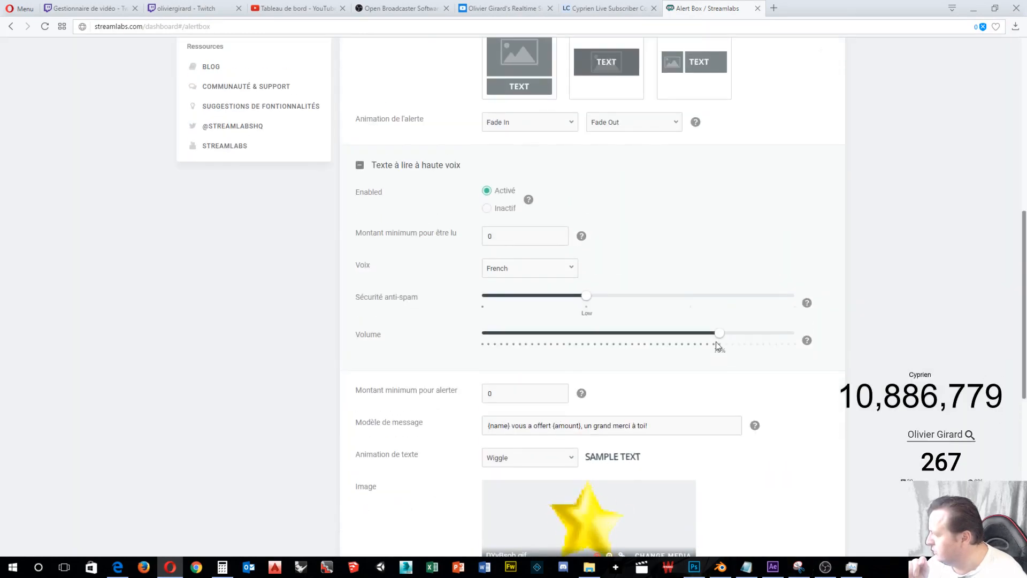
scroll(711, 332, up, 4)
scroll(727, 382, up, 4)
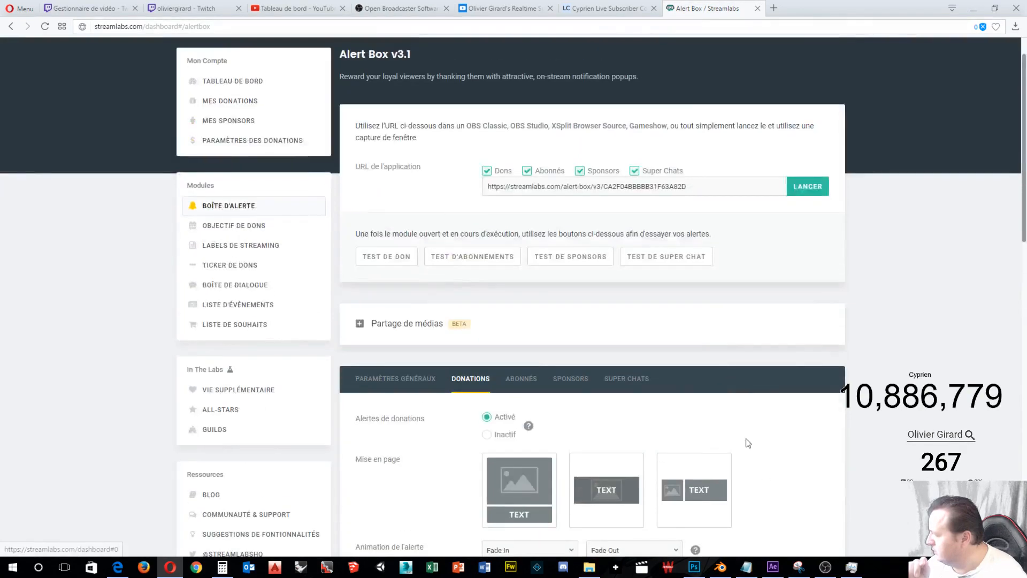
click(828, 572)
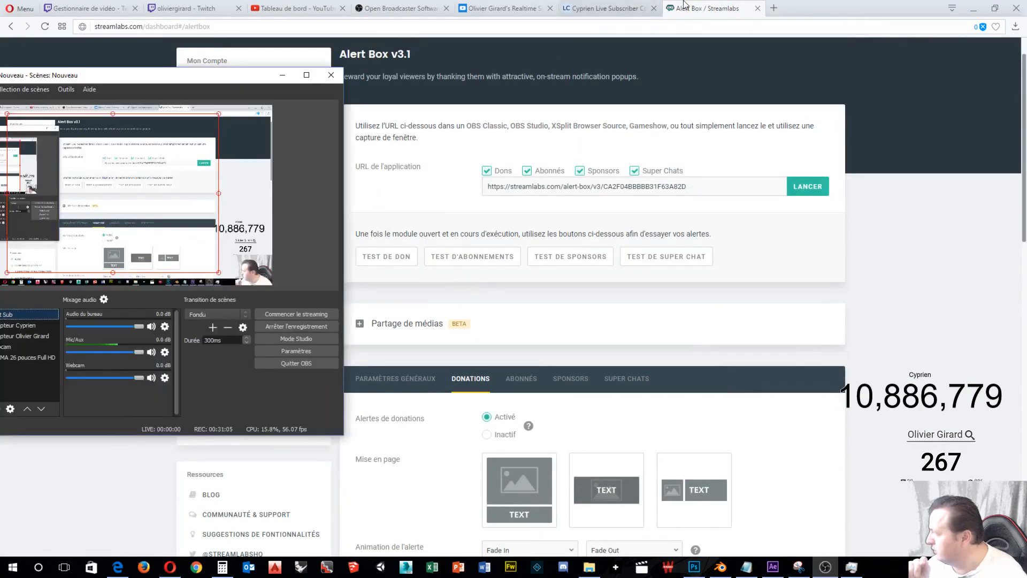
click(851, 5)
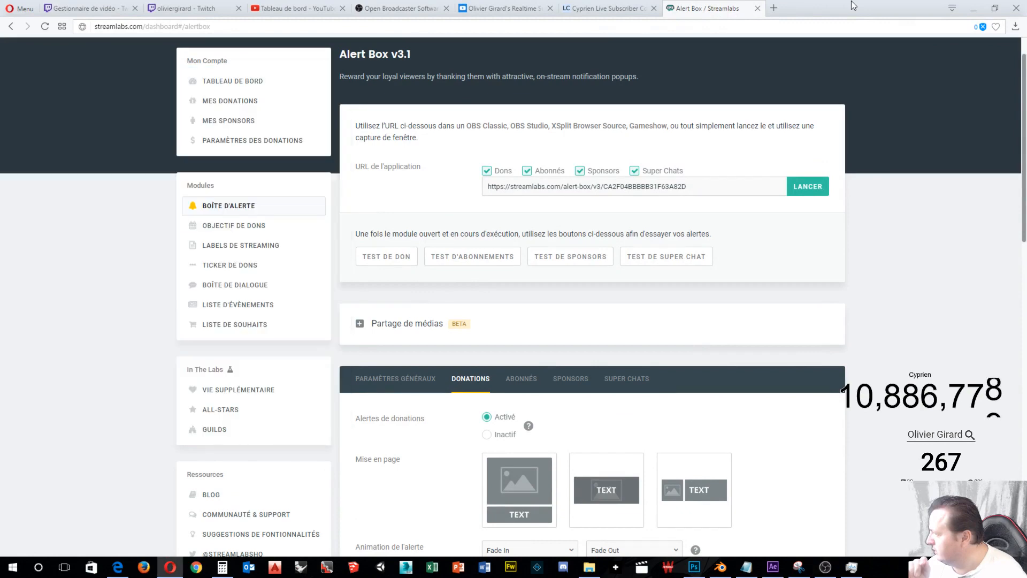
click(996, 10)
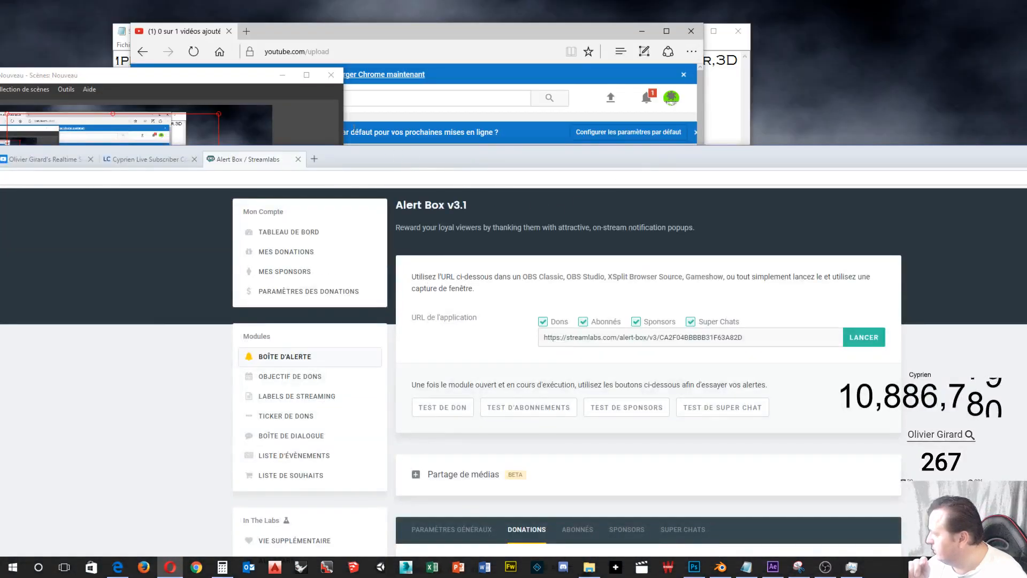
click(233, 82)
drag(584, 159, 602, 136)
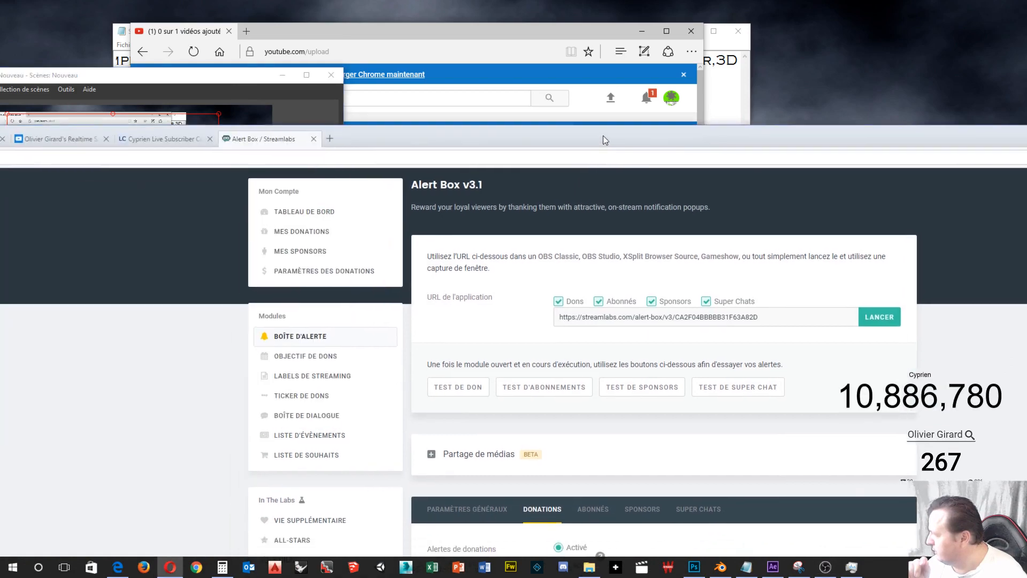
click(225, 90)
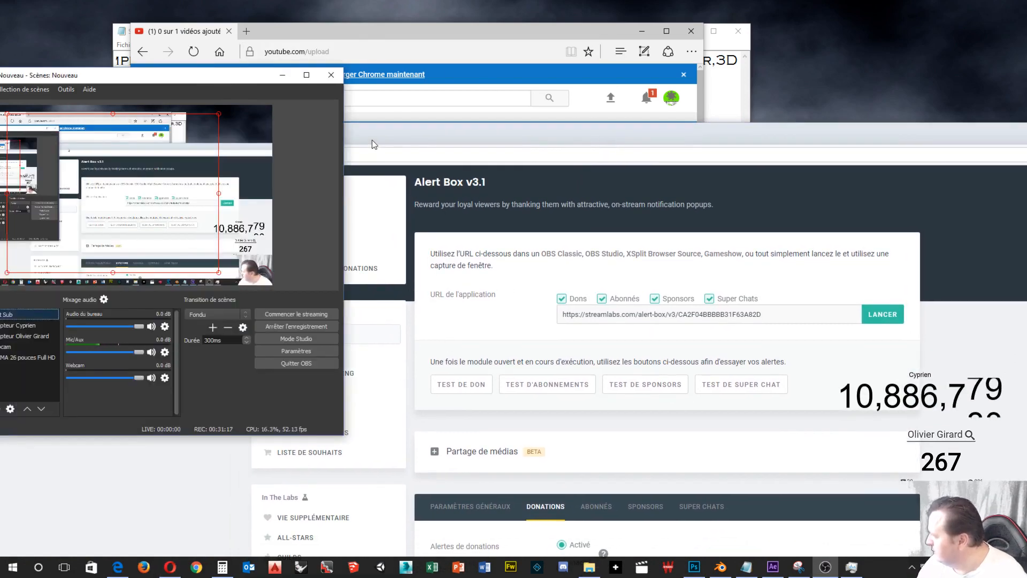
Narrow the browser window and arrange it beside OBS so the preview and the alert test controls are both in view.
drag(373, 141, 1026, 159)
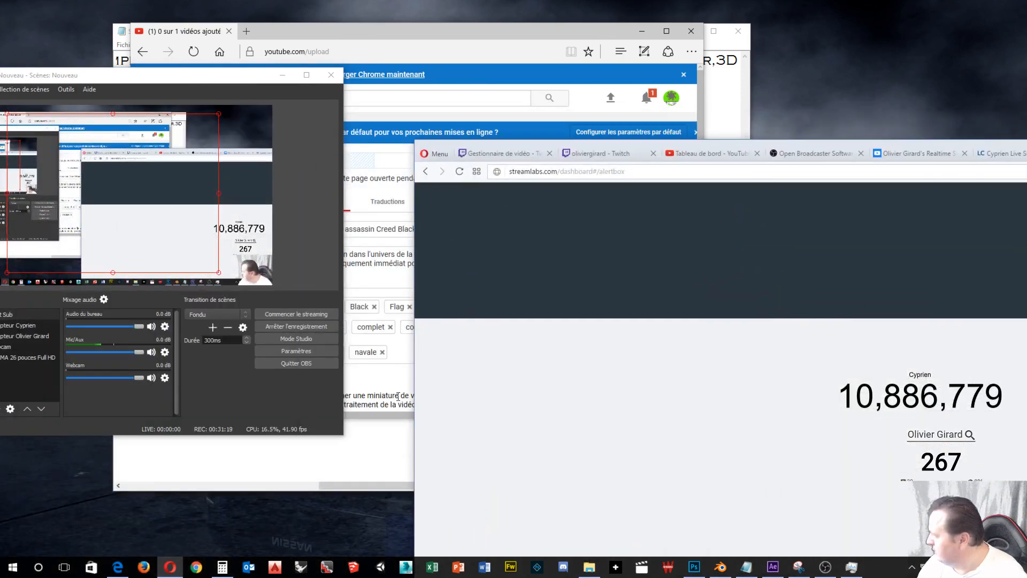
drag(411, 400, 1026, 399)
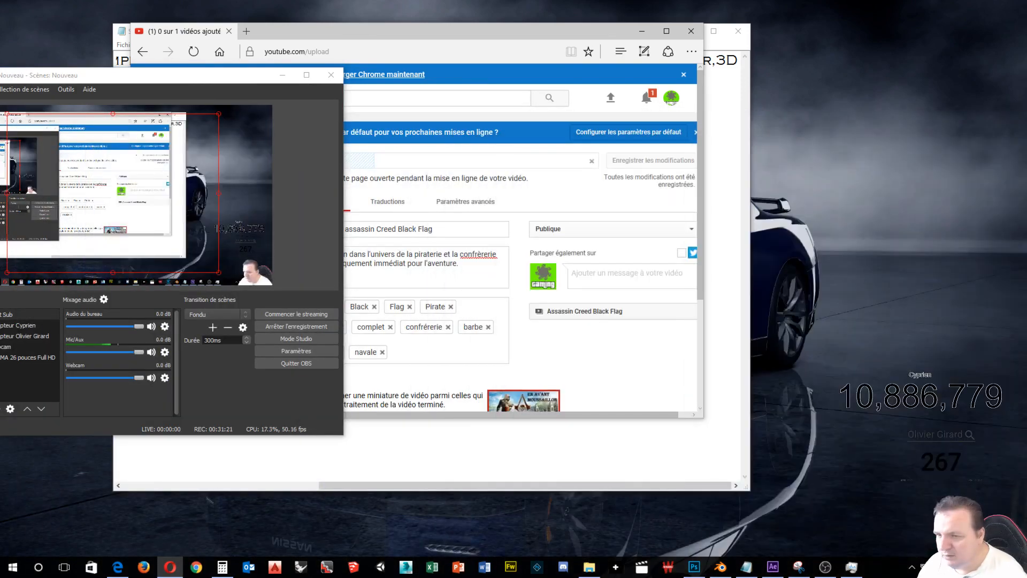
drag(1026, 205, 582, 55)
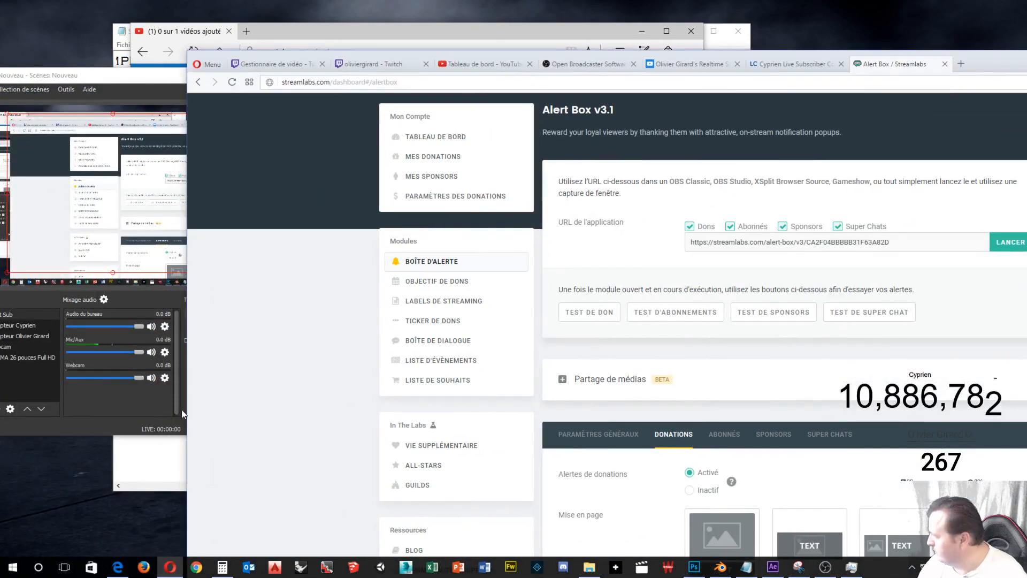
drag(187, 420, 734, 420)
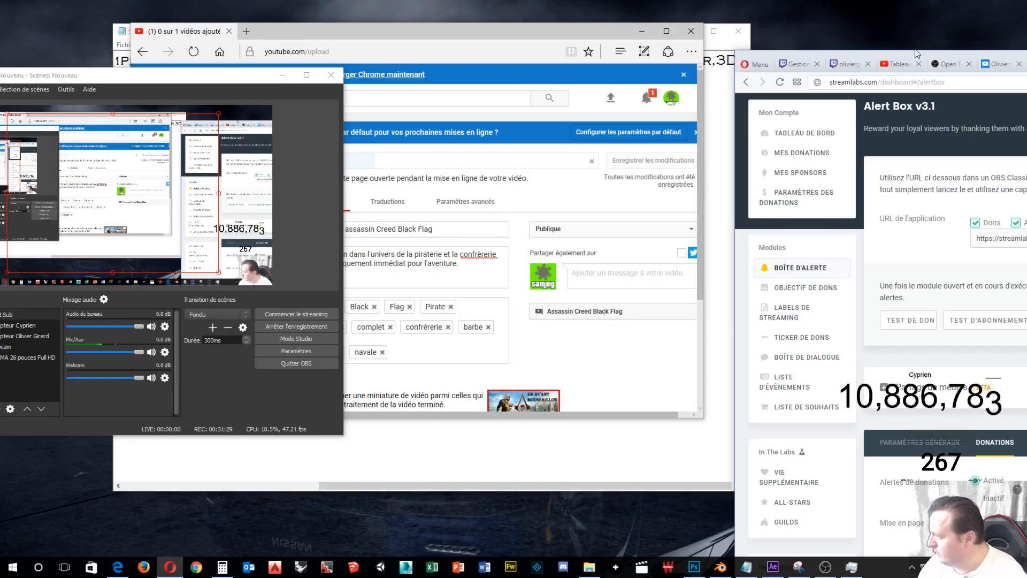
drag(918, 57, 551, 18)
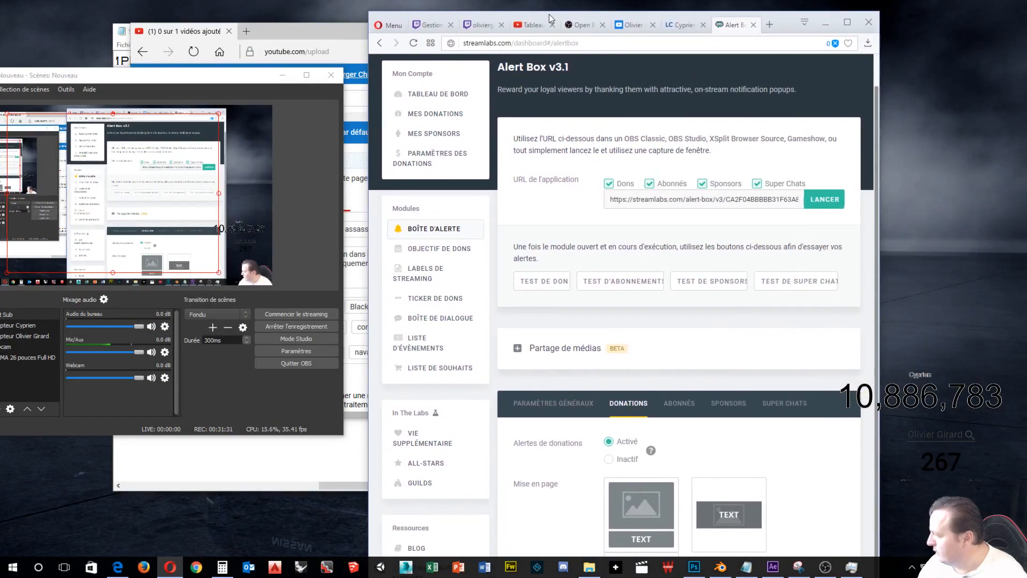
drag(188, 81, 316, 58)
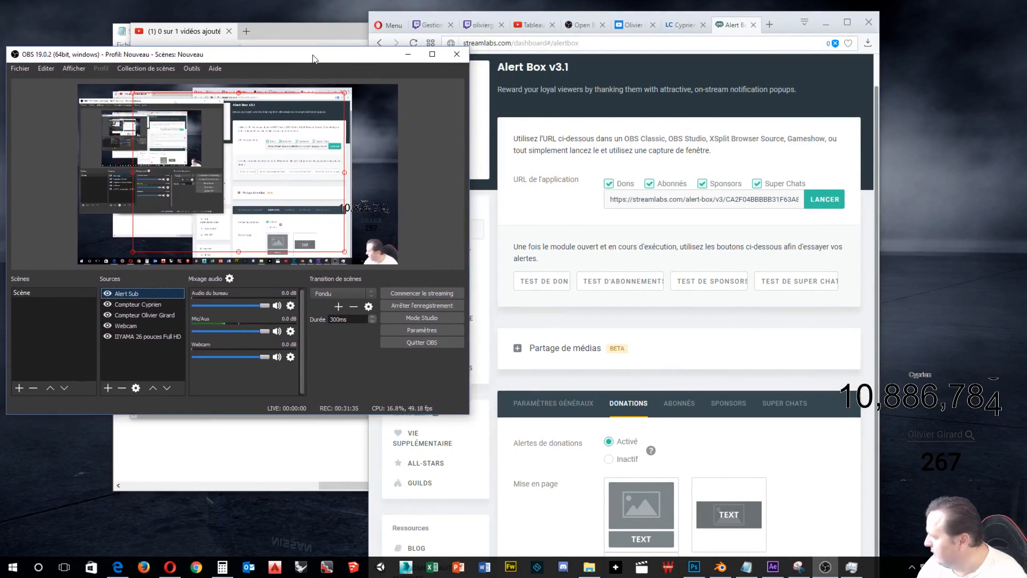
Trigger the donation, Super Chat, subscriber and sponsor test alerts to check how each plays in the OBS preview.
click(555, 281)
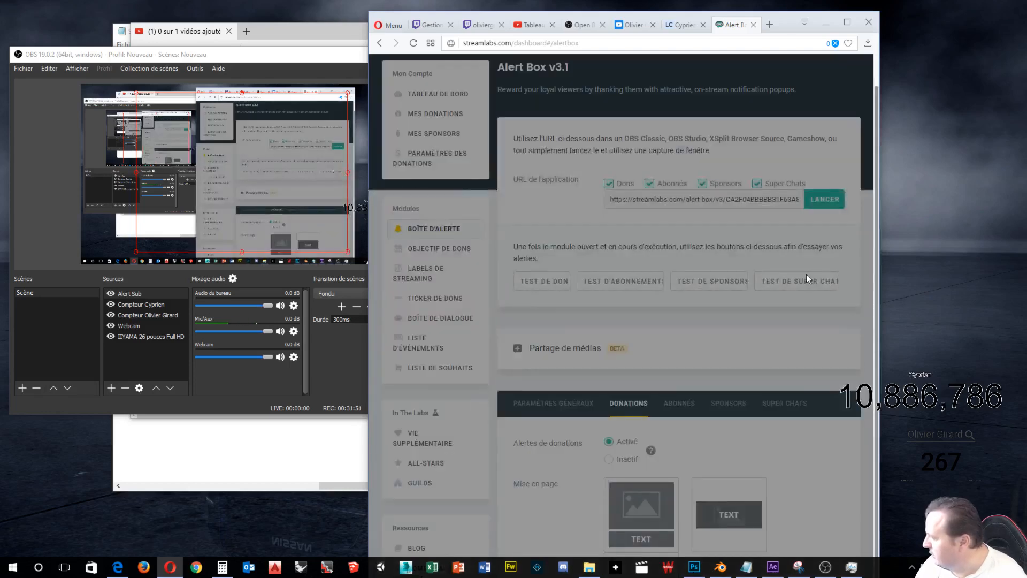
click(806, 279)
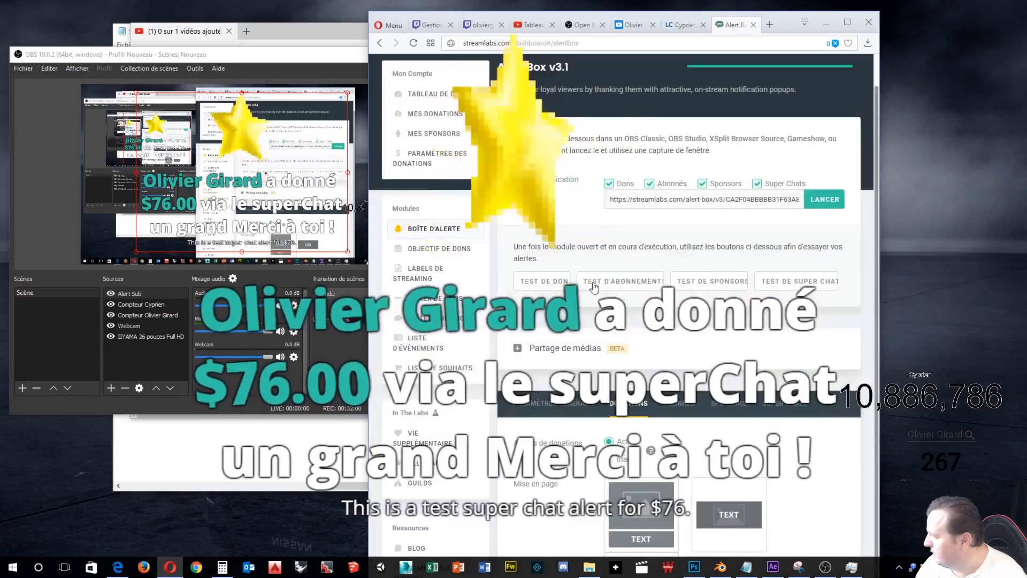
click(593, 287)
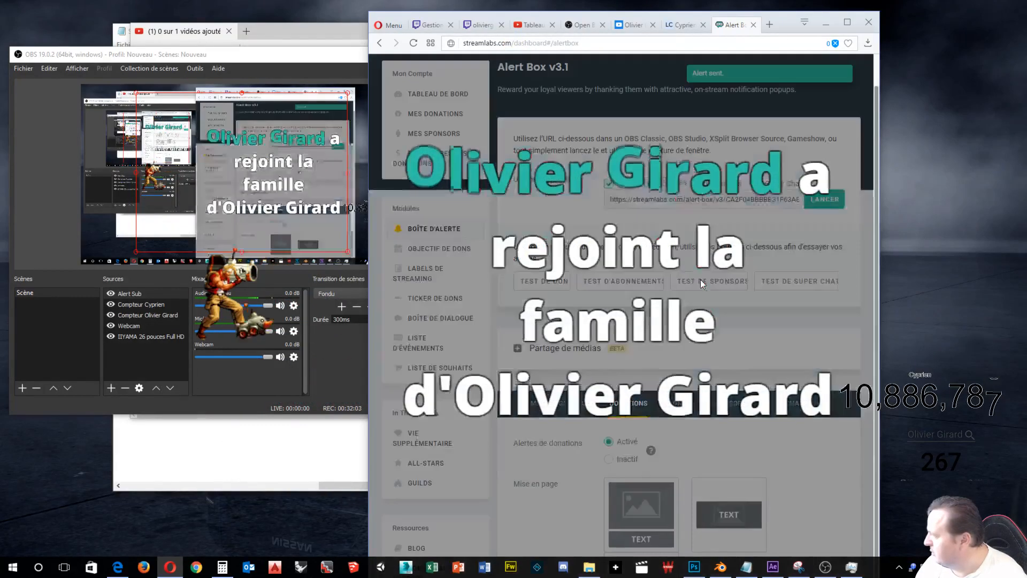
click(700, 282)
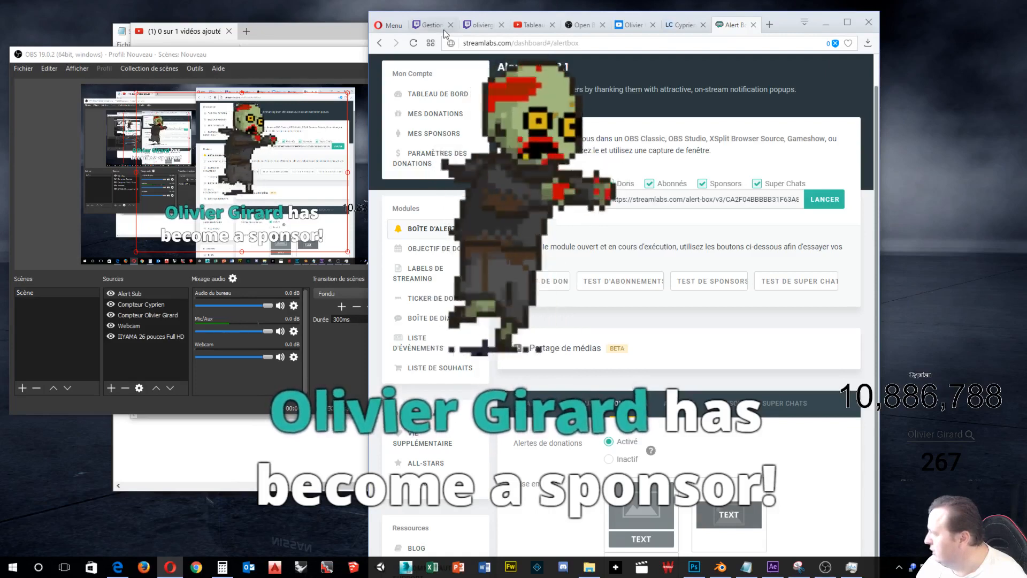
Maximize the browser window and place the OBS window in front of it, near the middle of the screen.
click(244, 61)
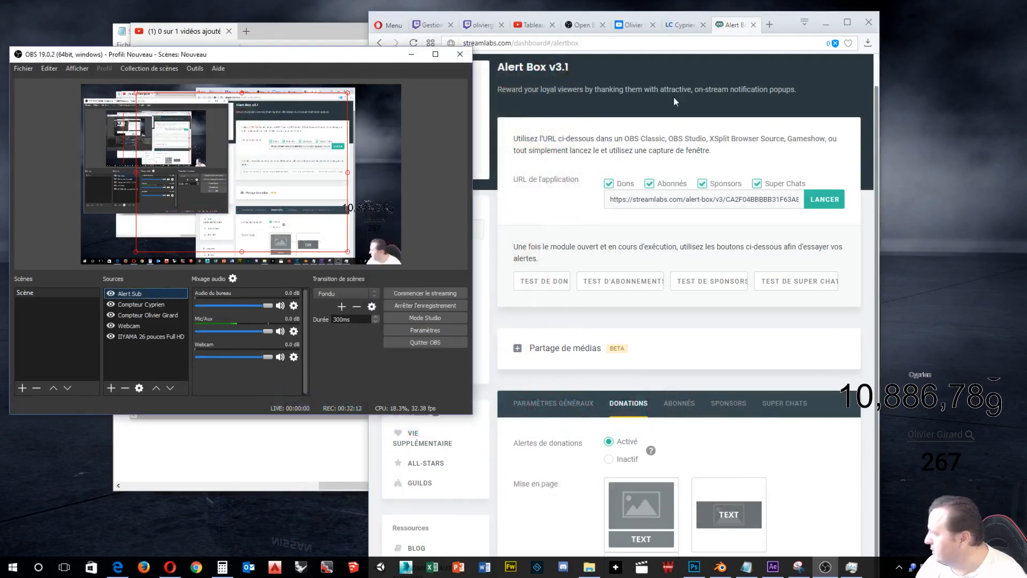
click(843, 26)
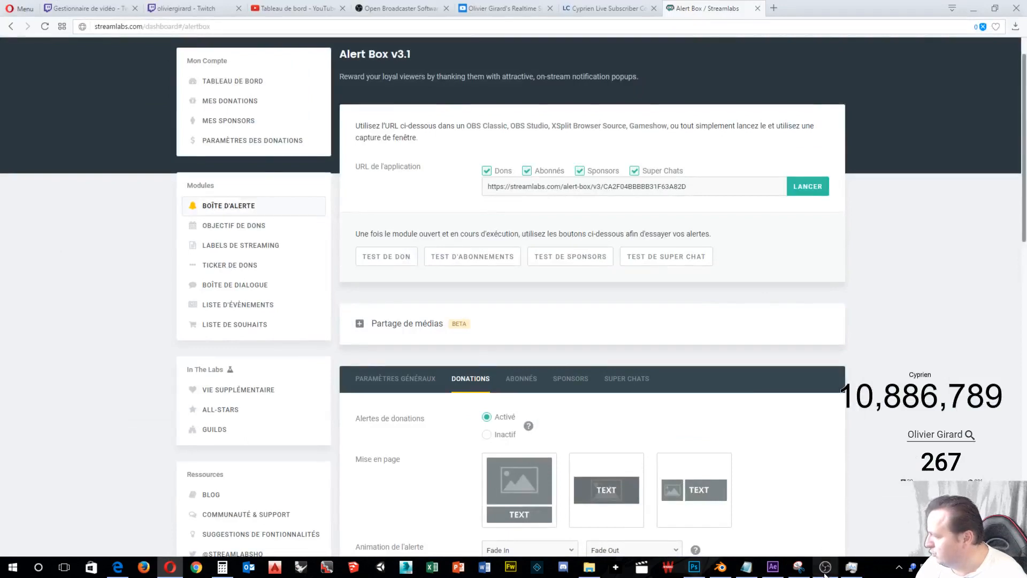
click(825, 570)
drag(268, 47, 409, 67)
drag(294, 73, 533, 72)
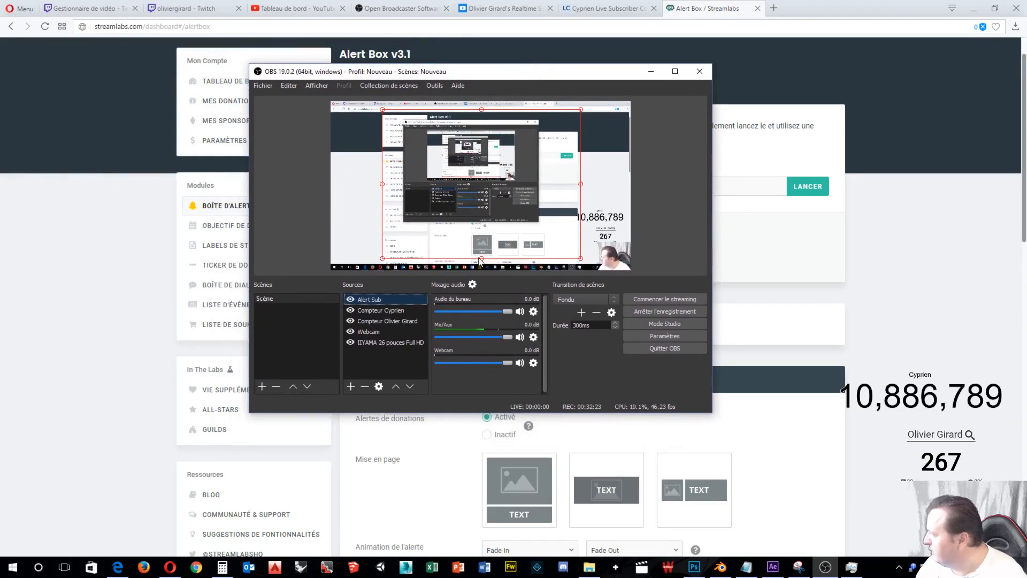
Add a new Texte (GDI+) source with the default name and the text "Test défilement de texte".
click(351, 386)
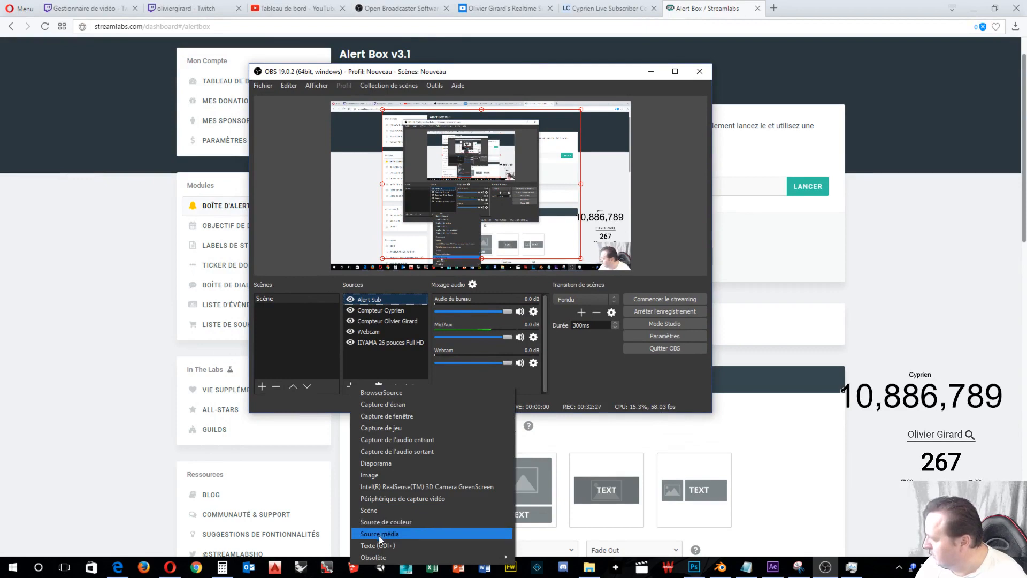
click(380, 545)
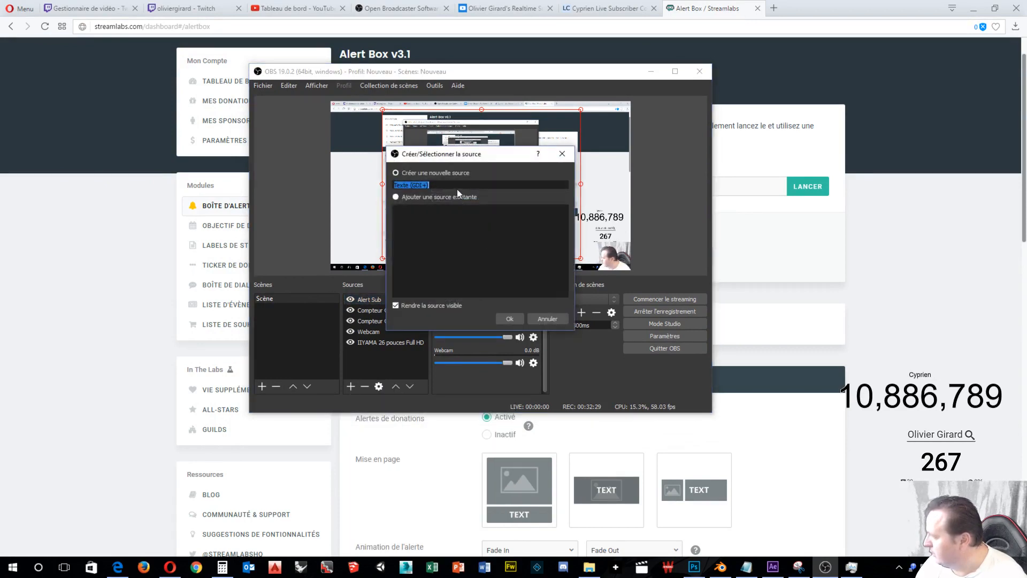
click(506, 318)
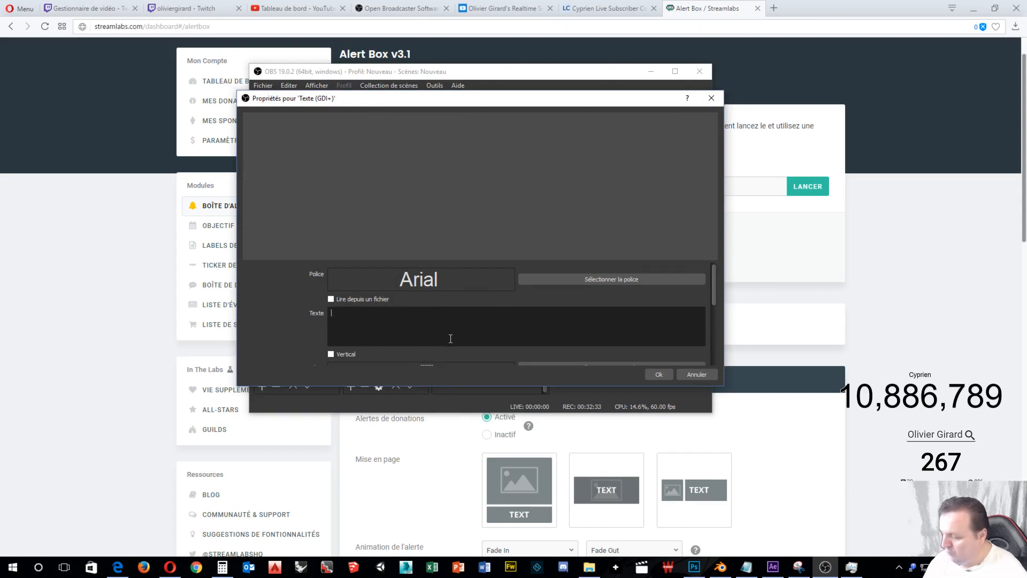
text(Te)
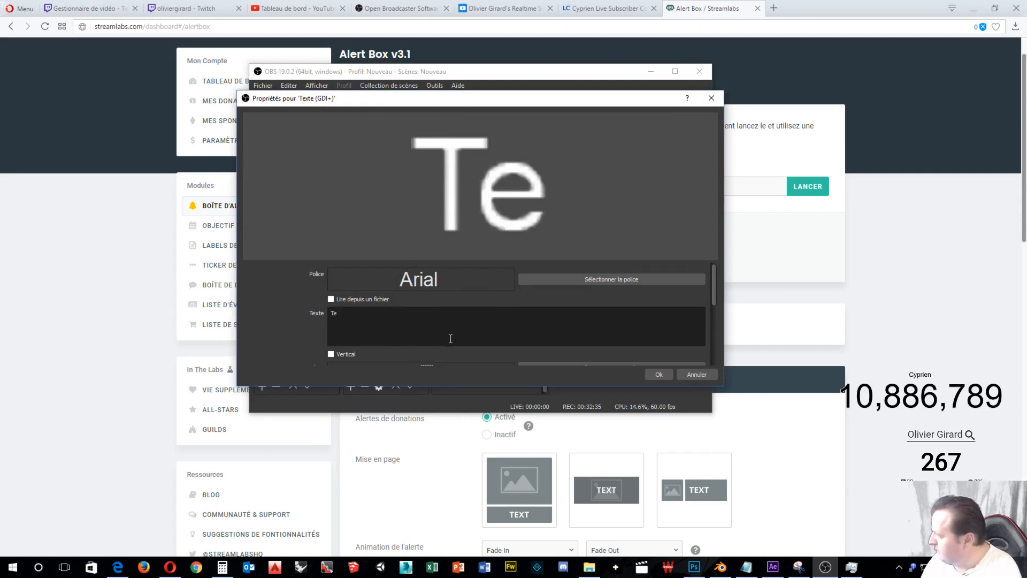
text(st )
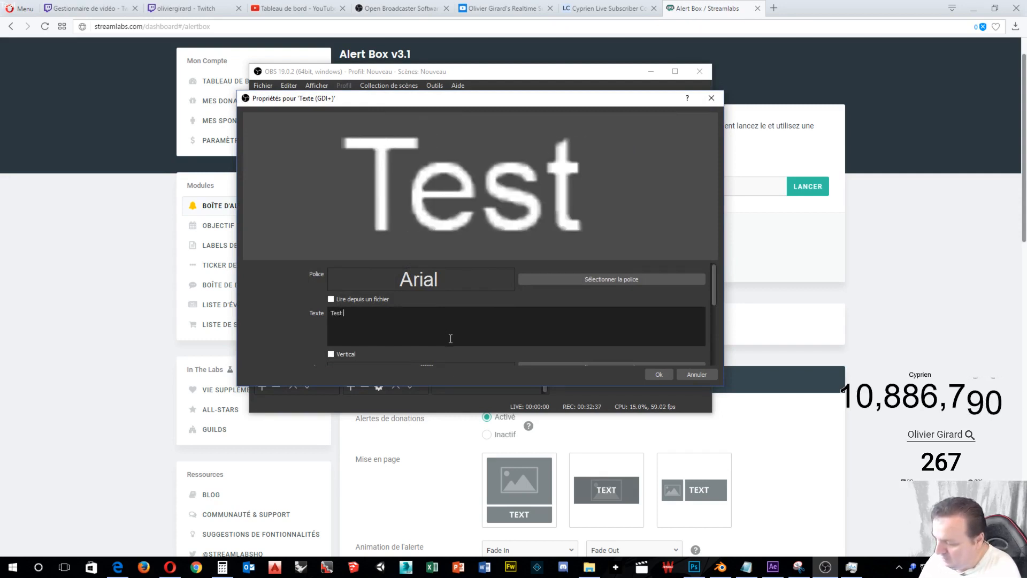
text(défilem)
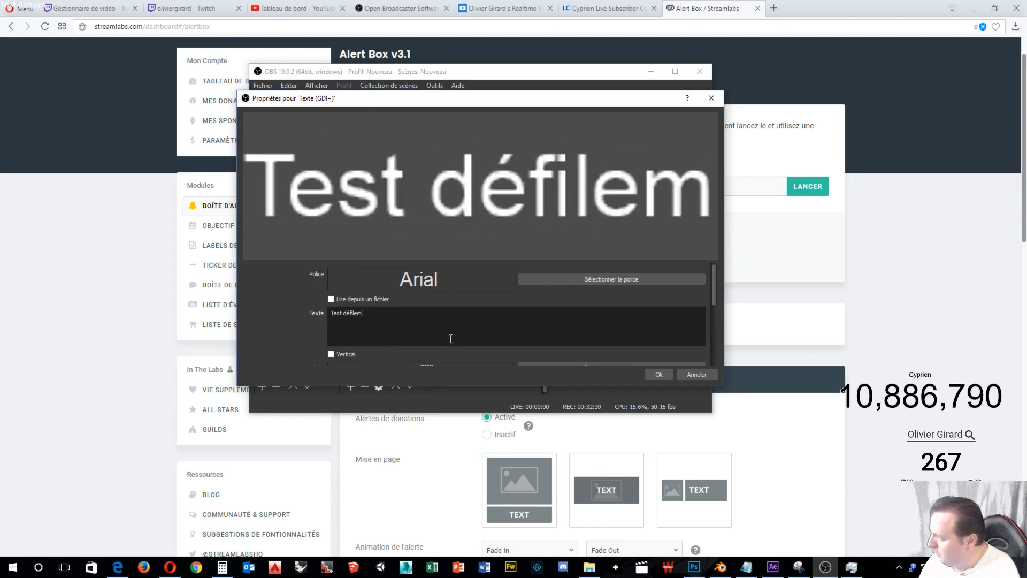
text(ent d)
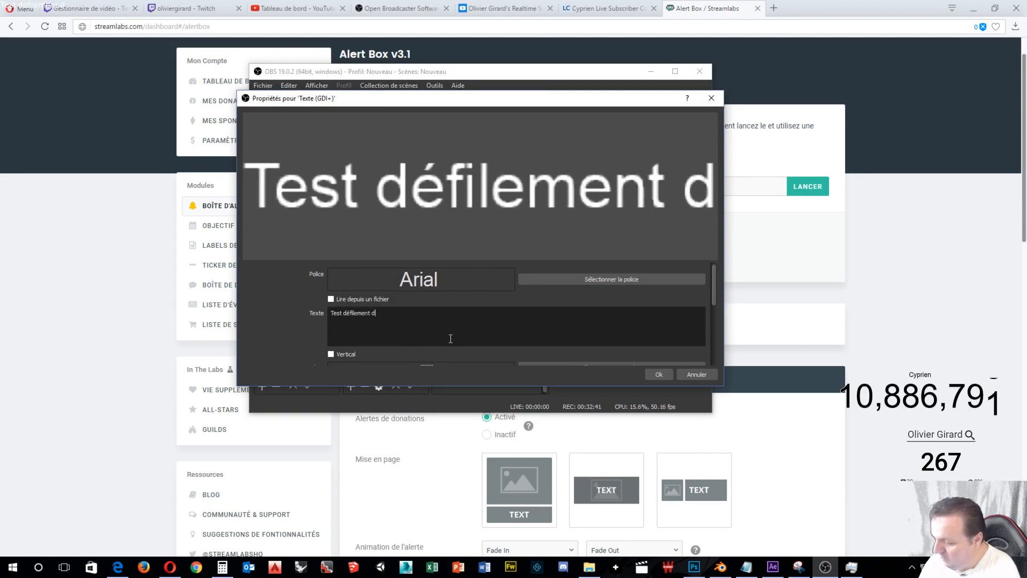
text(e texte)
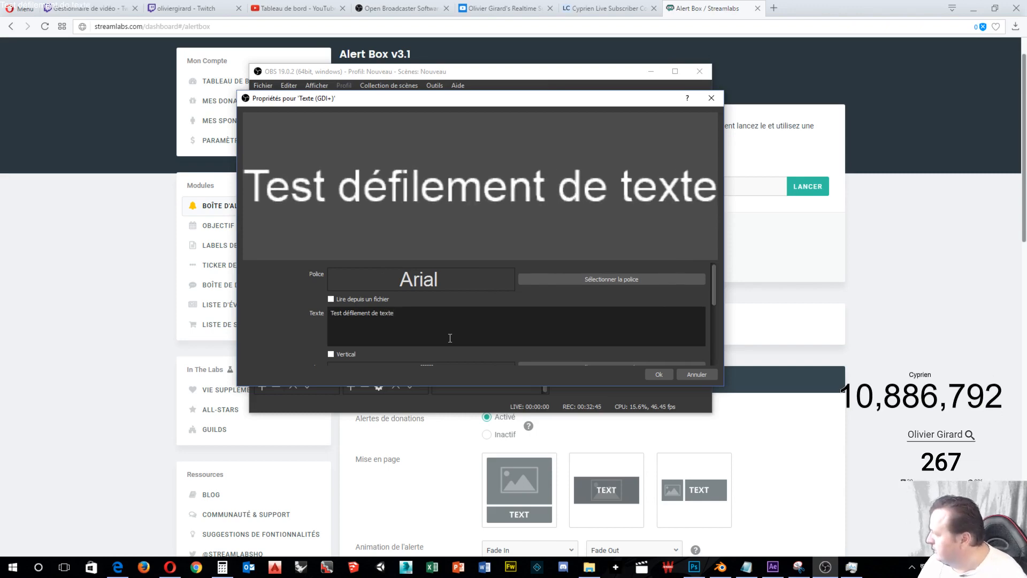
Change the colour of the text source to a blue (#1e0eff).
scroll(449, 338, down, 1)
click(567, 332)
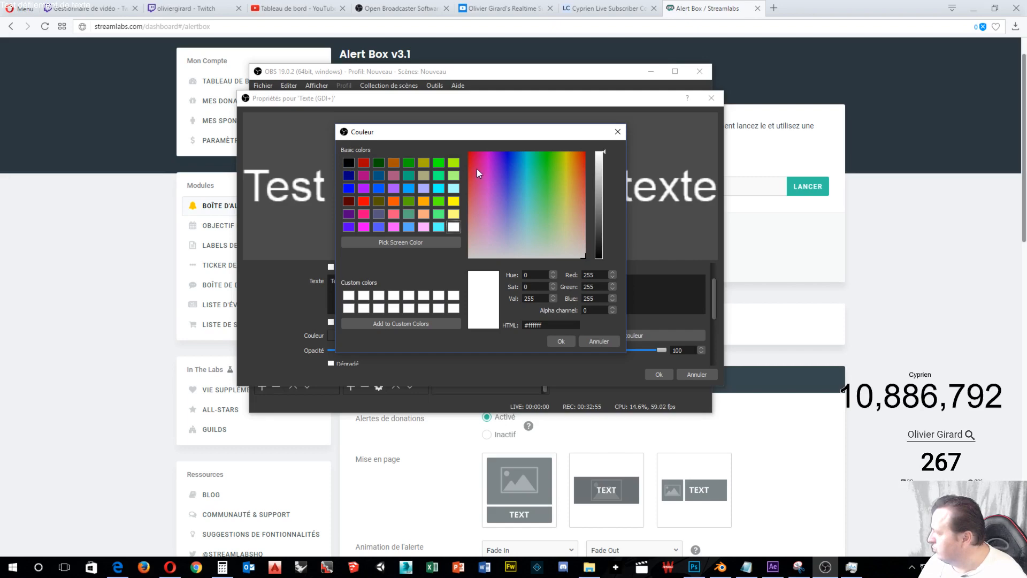
click(505, 158)
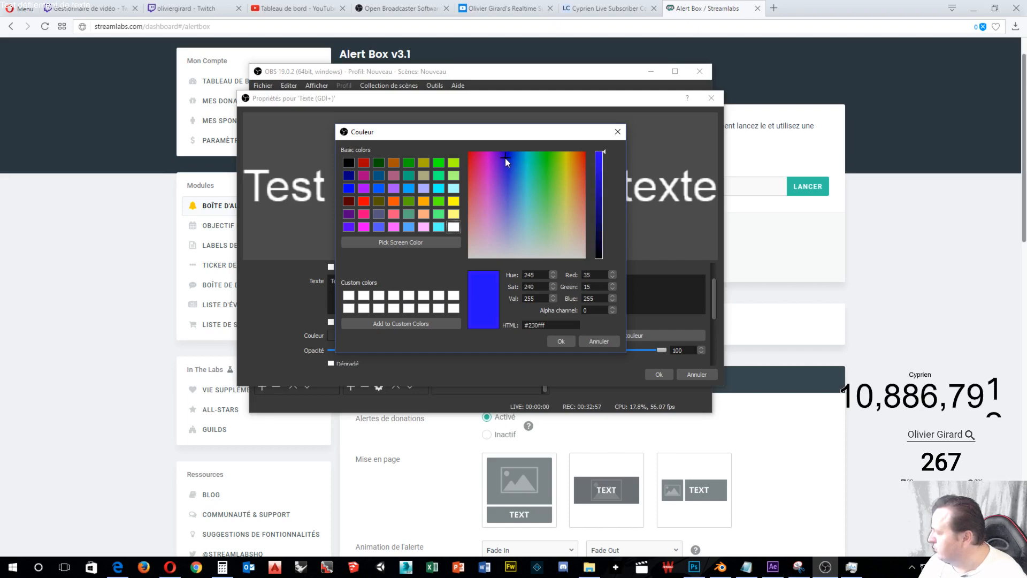
click(560, 345)
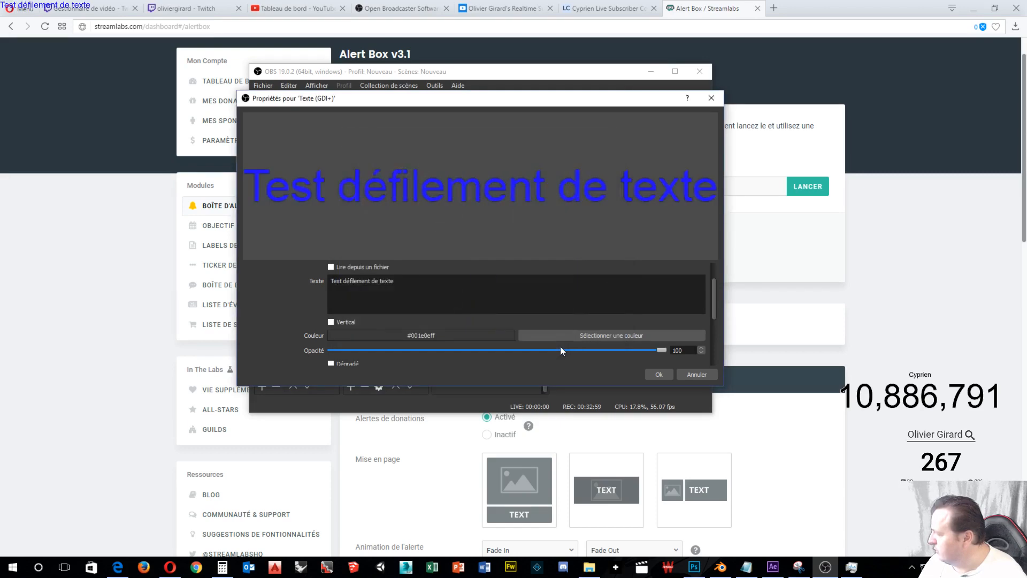
Try lower opacity values on the text, set the opacity back to 100, and enable its gradient (Dégradé).
scroll(519, 282, down, 1)
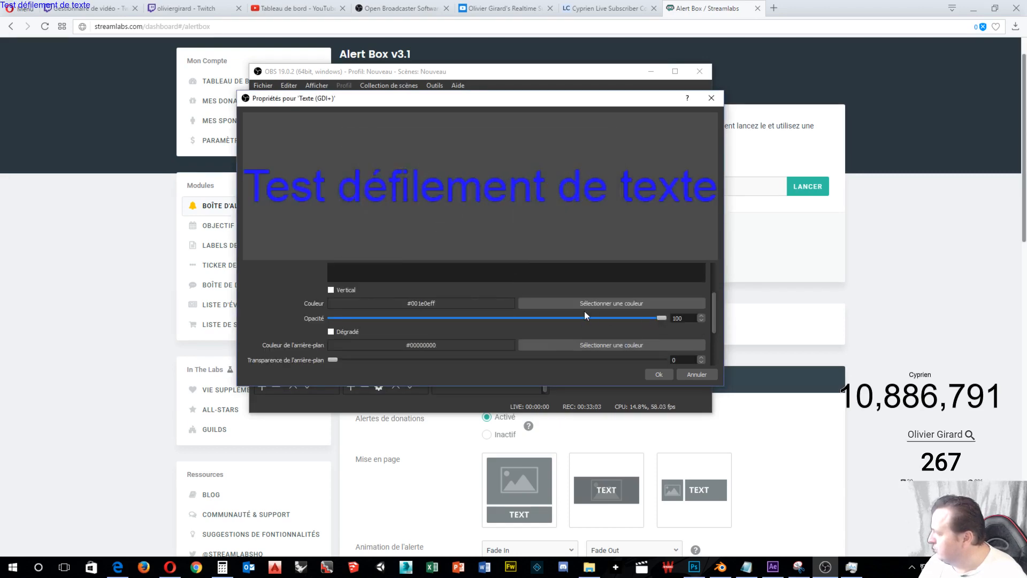
drag(658, 319, 577, 319)
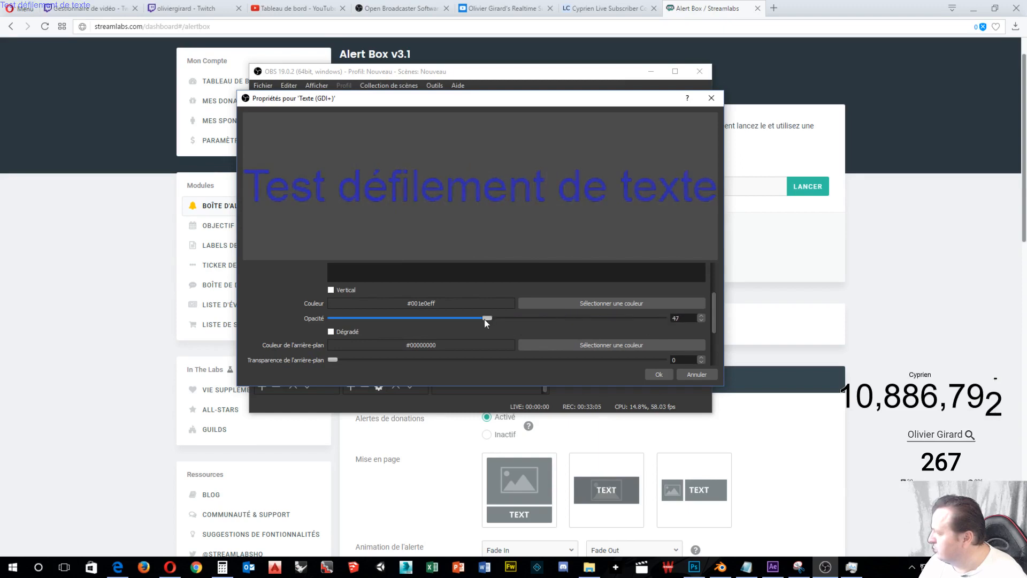
drag(412, 316, 636, 326)
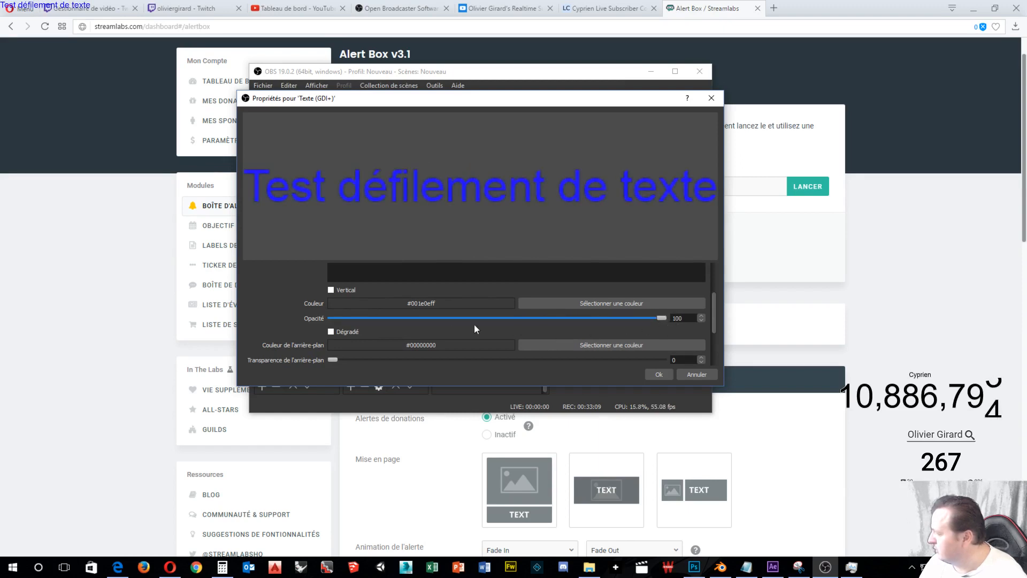
click(331, 333)
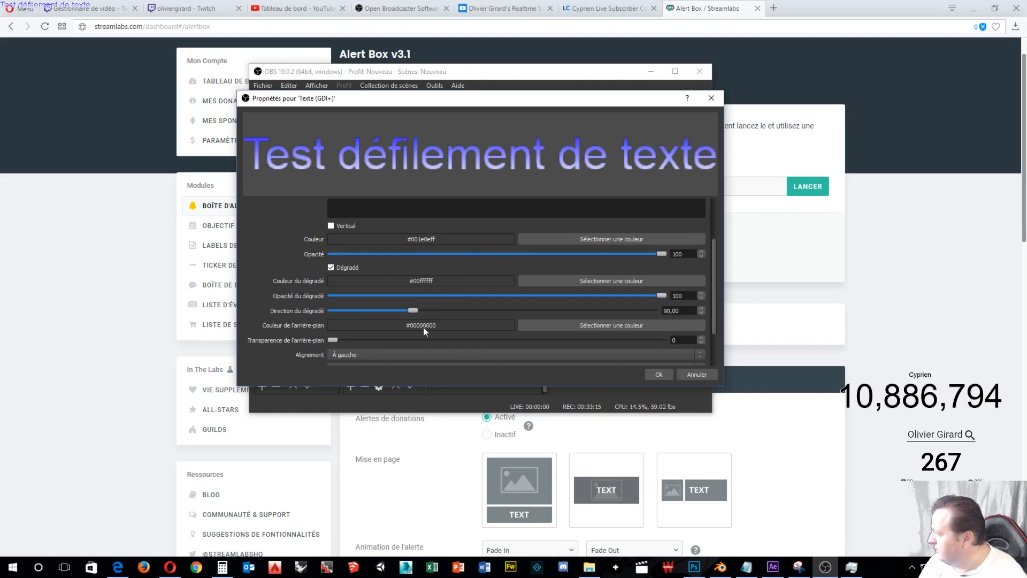
Set the text alignment to Centré, try a red background colour, and choose black (#000000) with background transparency 0.
scroll(466, 353, down, 1)
click(633, 326)
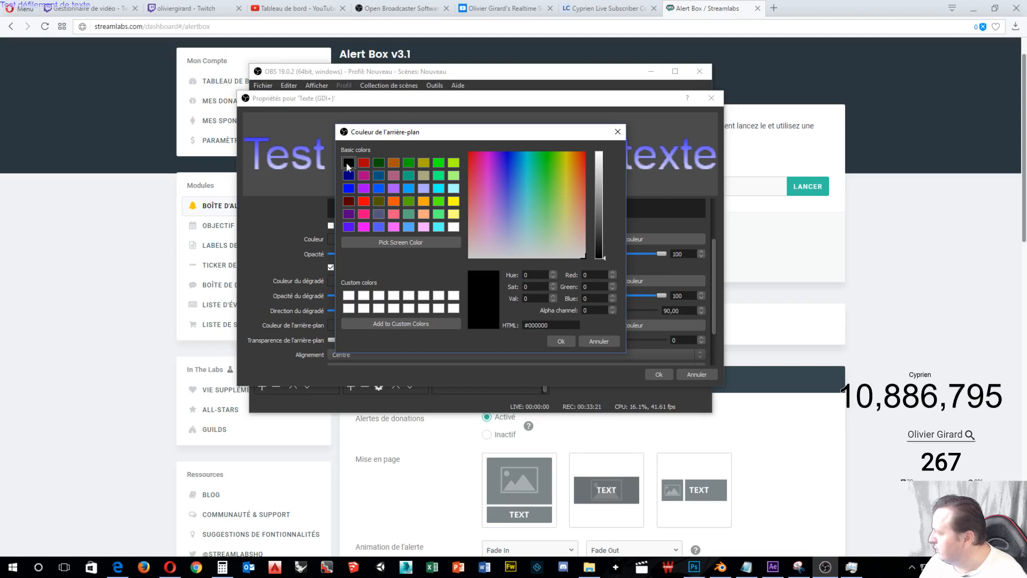
click(363, 163)
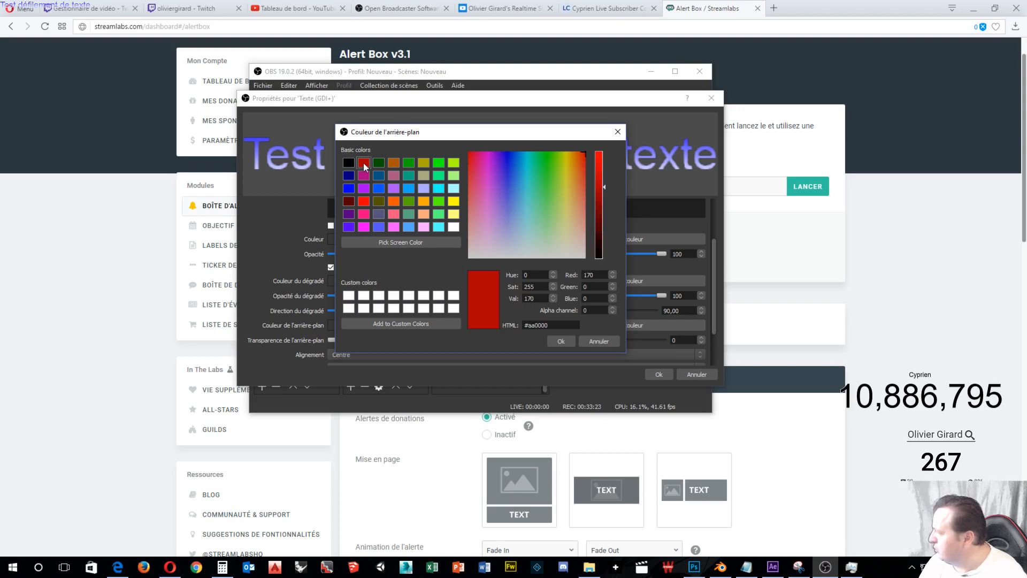
click(349, 165)
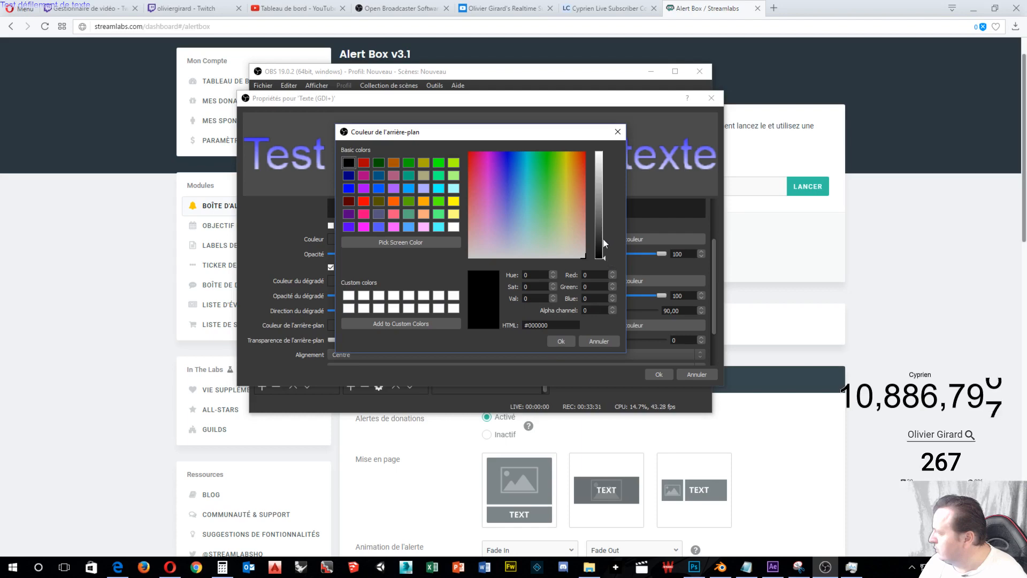
click(566, 342)
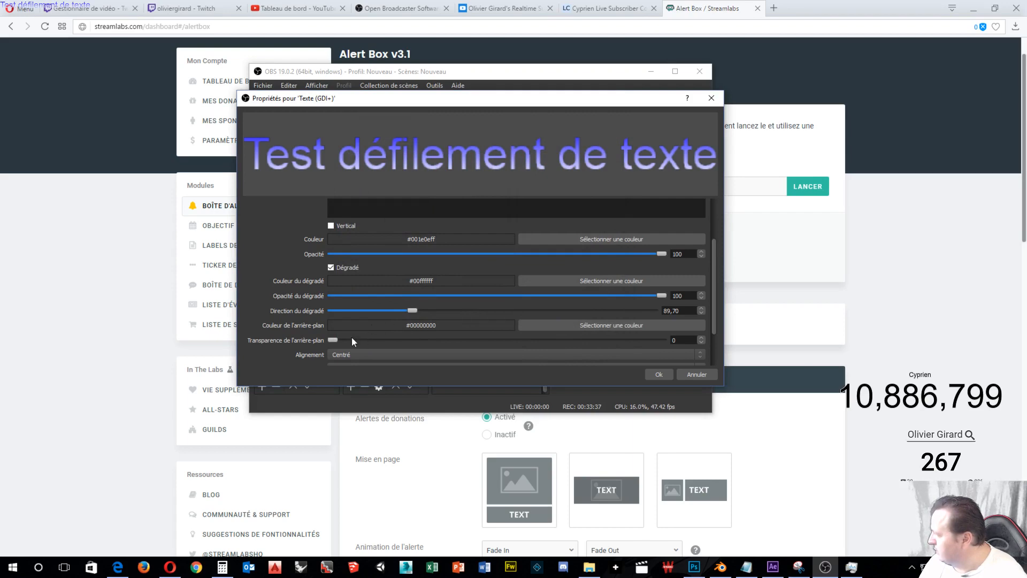
mouse_move(335, 339)
mouse_down()
mouse_move(634, 345)
mouse_move(342, 349)
mouse_move(732, 362)
mouse_move(328, 357)
mouse_up()
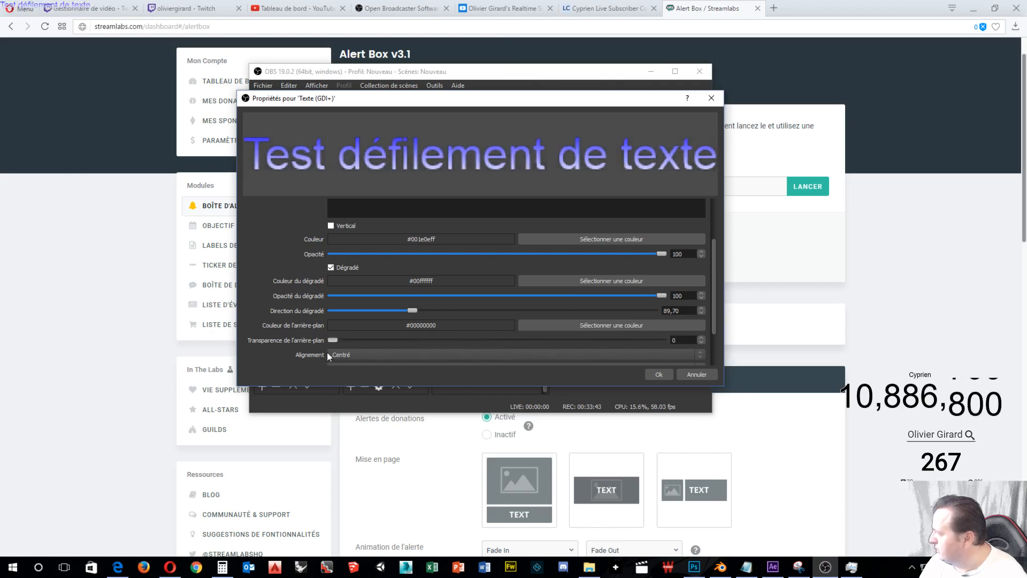
Try a gradient direction of 0, set the direction to 90, and accept the text properties.
scroll(310, 319, down, 2)
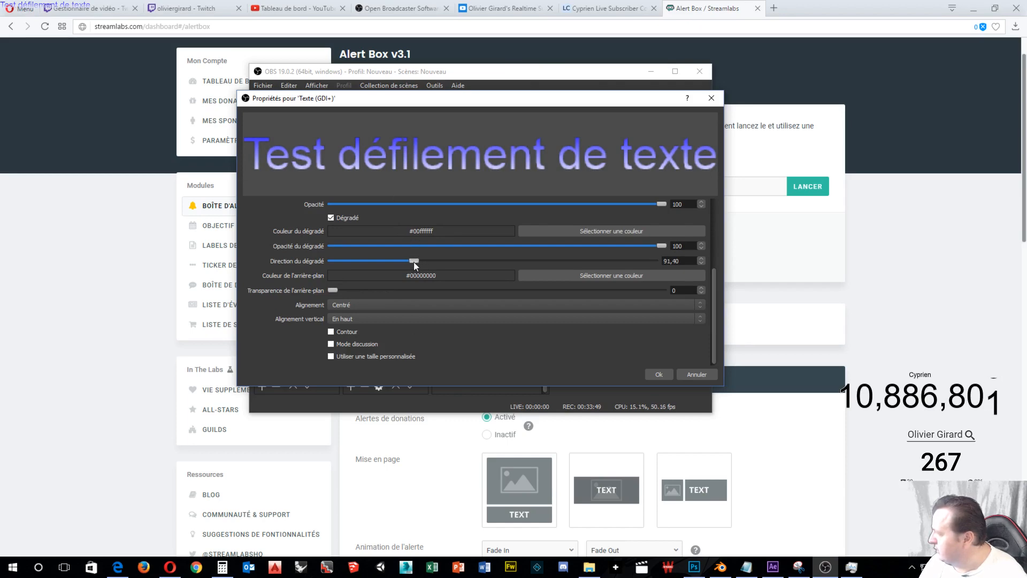
drag(413, 261, 261, 262)
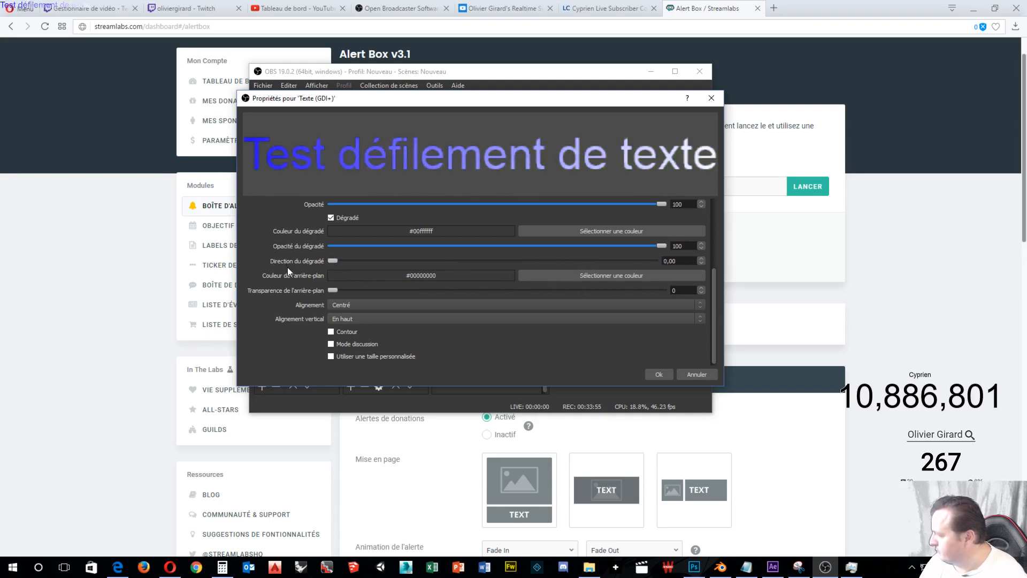
drag(334, 262, 411, 262)
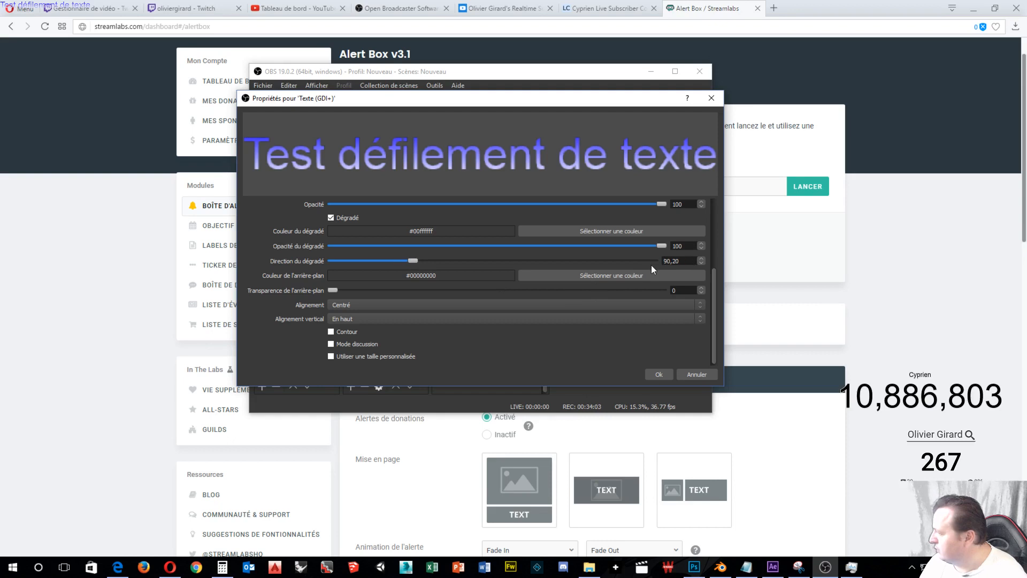
key(Delete)
key(Delete)
key(Delete)
key(Delete)
key(Delete)
key(Delete)
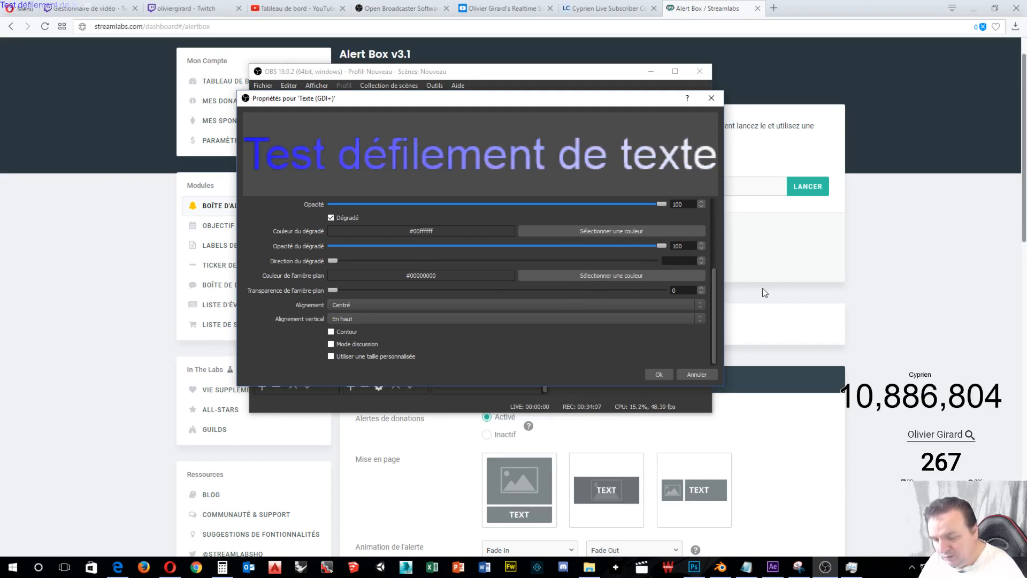
text(90)
key(Return)
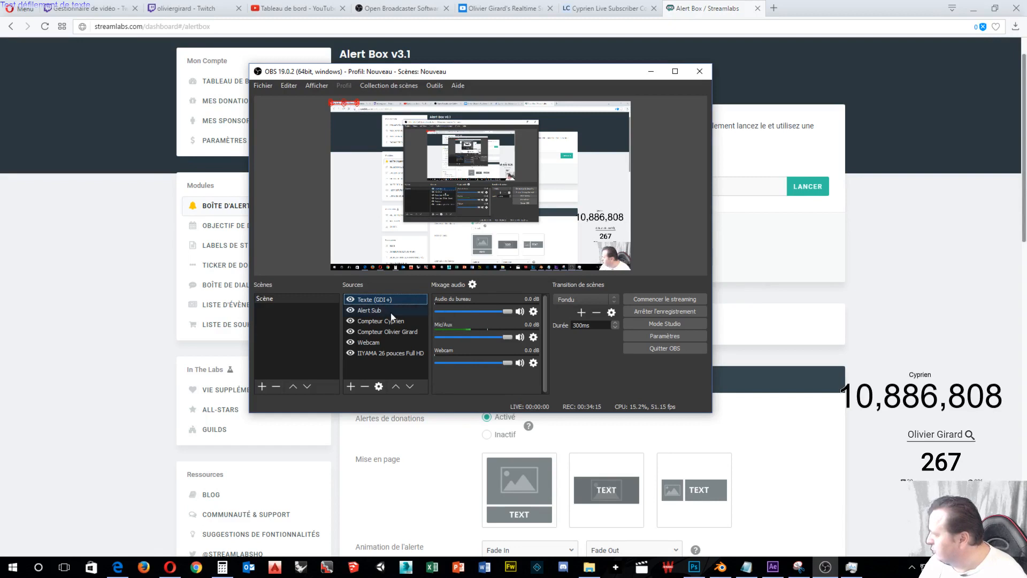
Reopen the text source's properties and change its font to Amethyst at size 48.
double_click(378, 301)
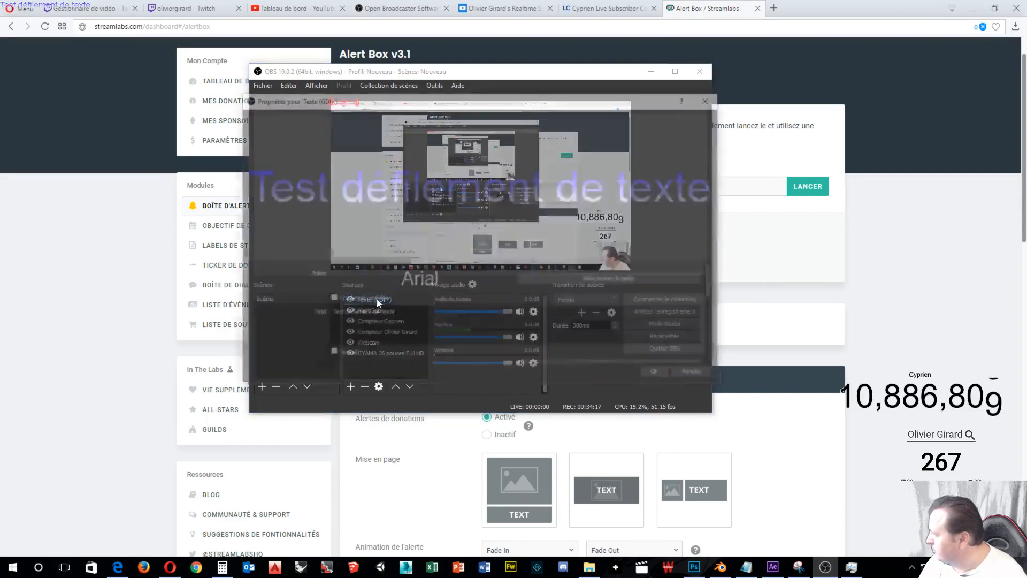
scroll(402, 326, down, 5)
scroll(434, 310, up, 3)
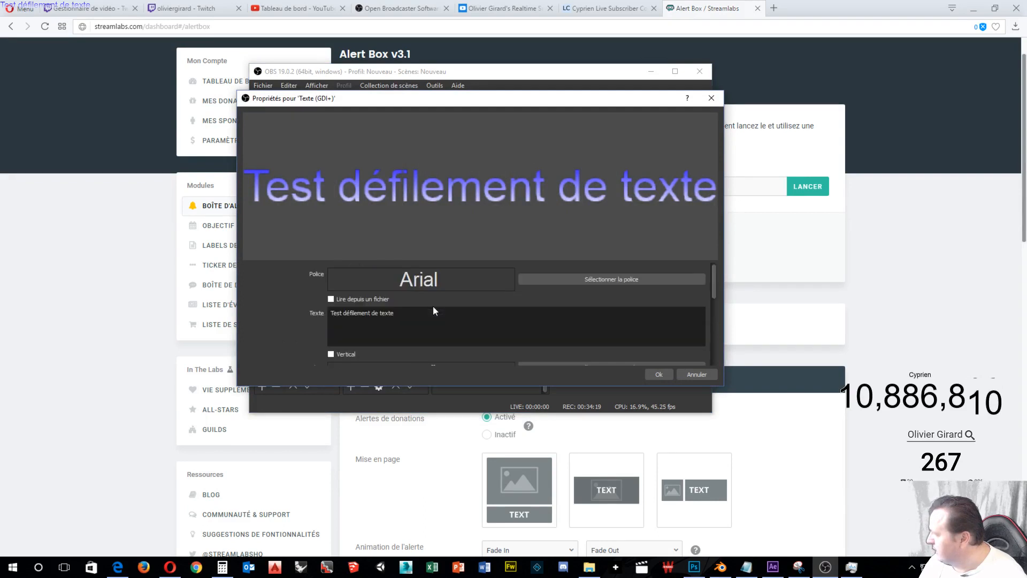
click(634, 279)
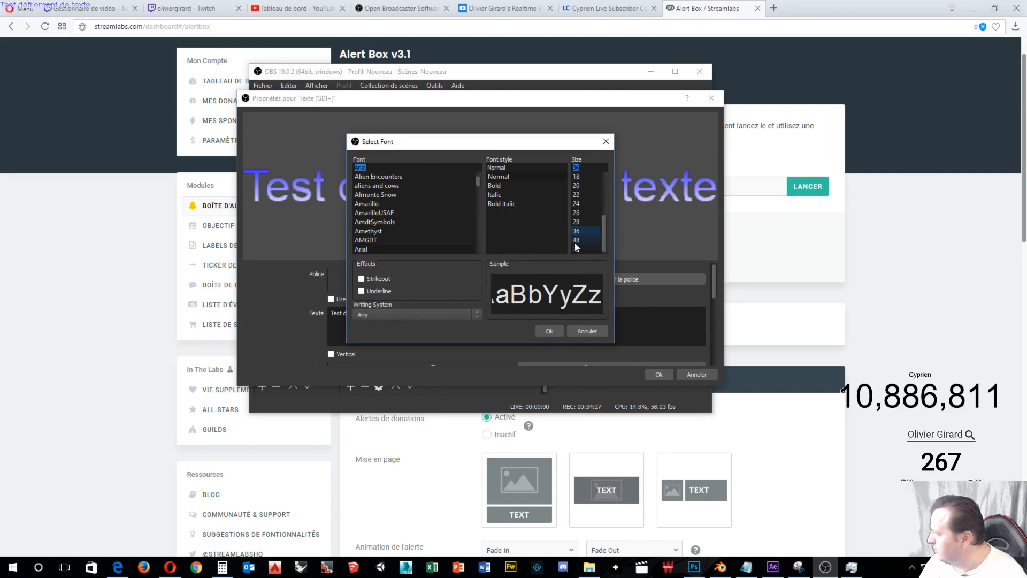
click(575, 240)
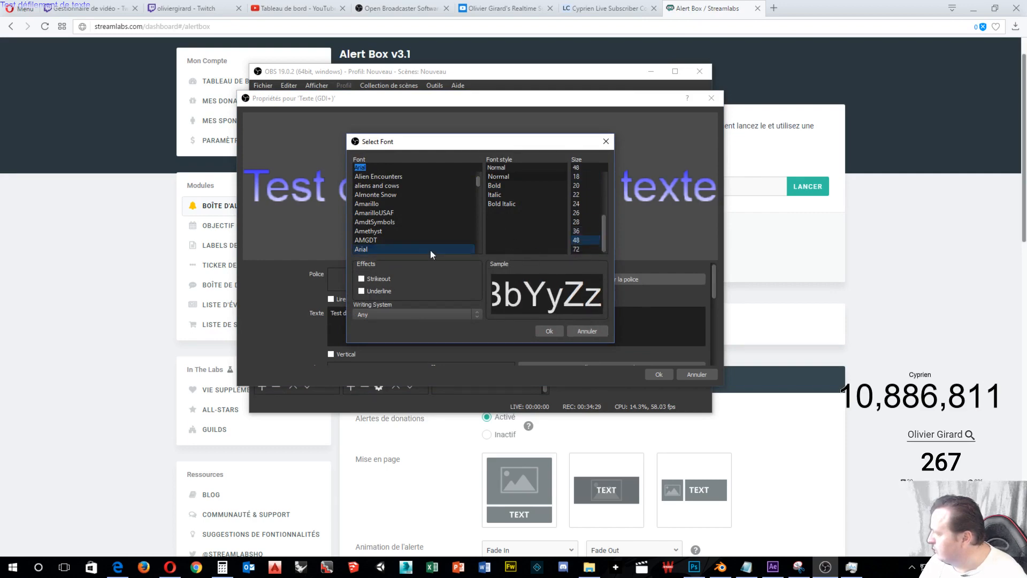
scroll(403, 217, up, 1)
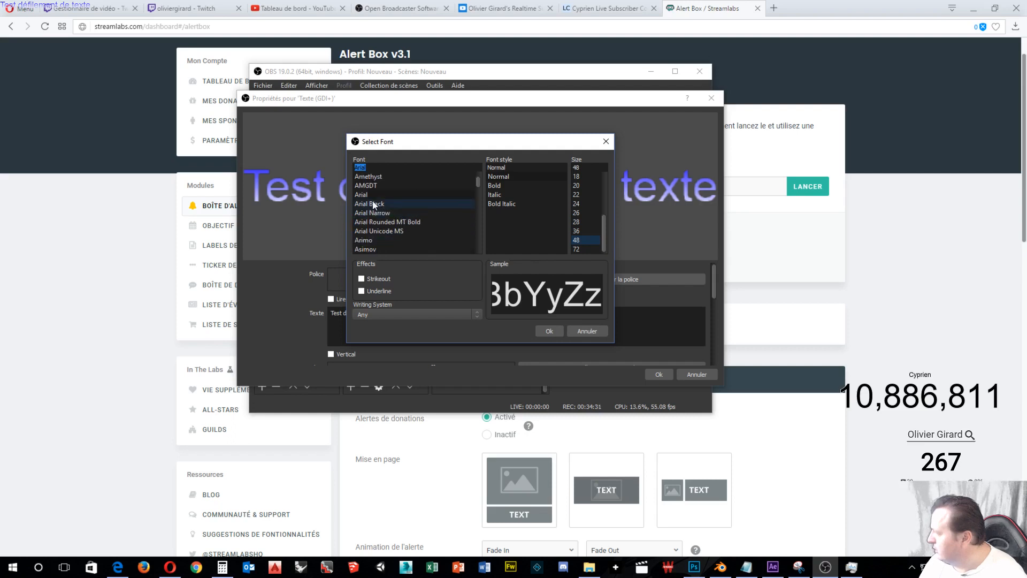
scroll(369, 199, up, 1)
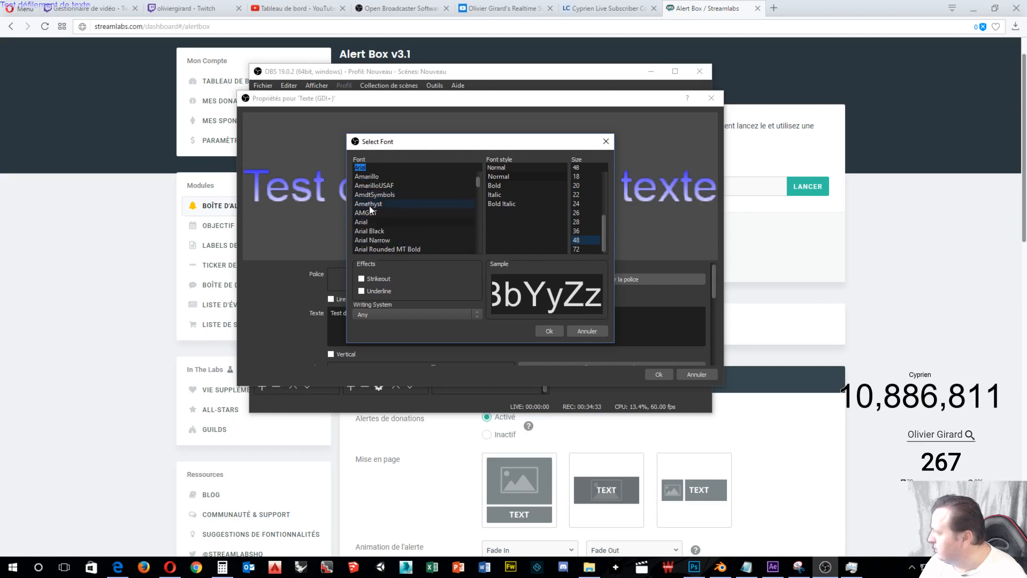
click(369, 203)
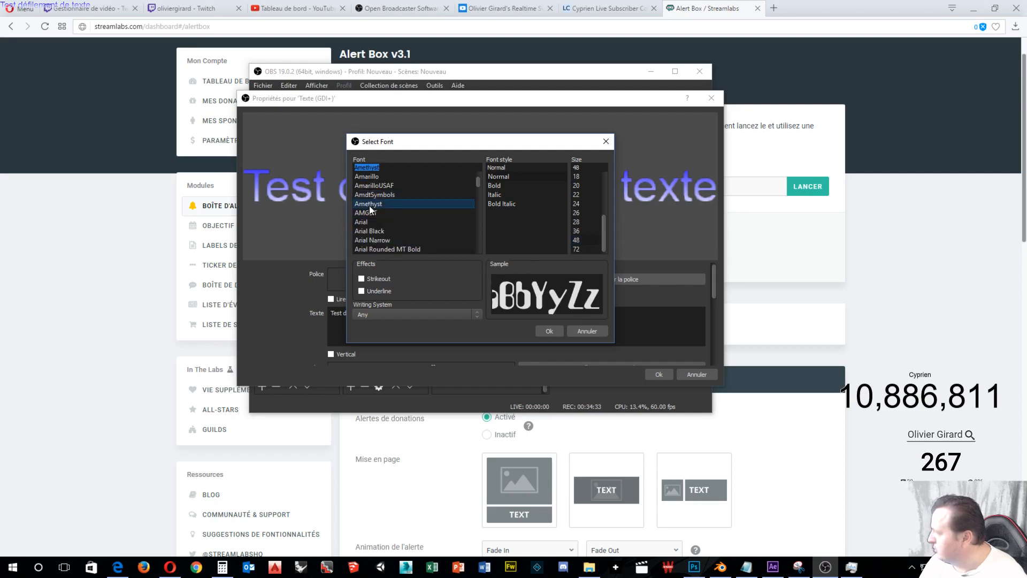
click(554, 332)
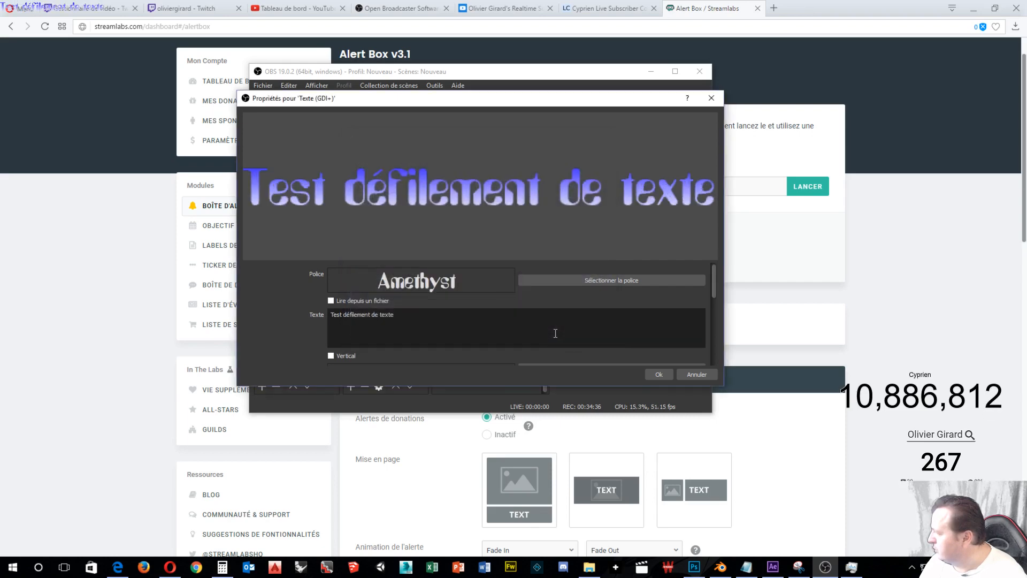
click(659, 375)
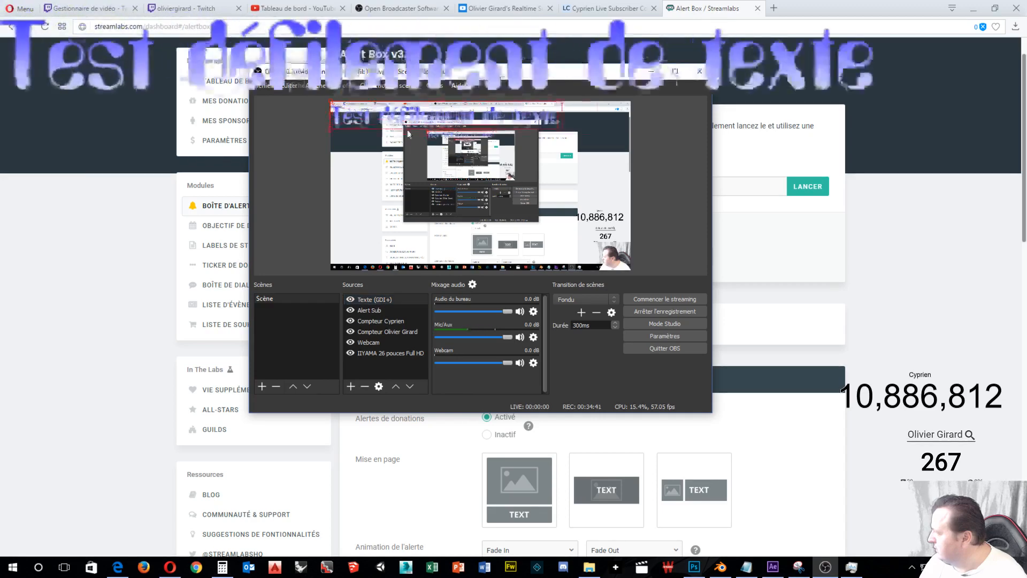
Place the text source enlarged in the lower part of the scene and add a Défilement filter with the default name to it.
drag(453, 119, 457, 197)
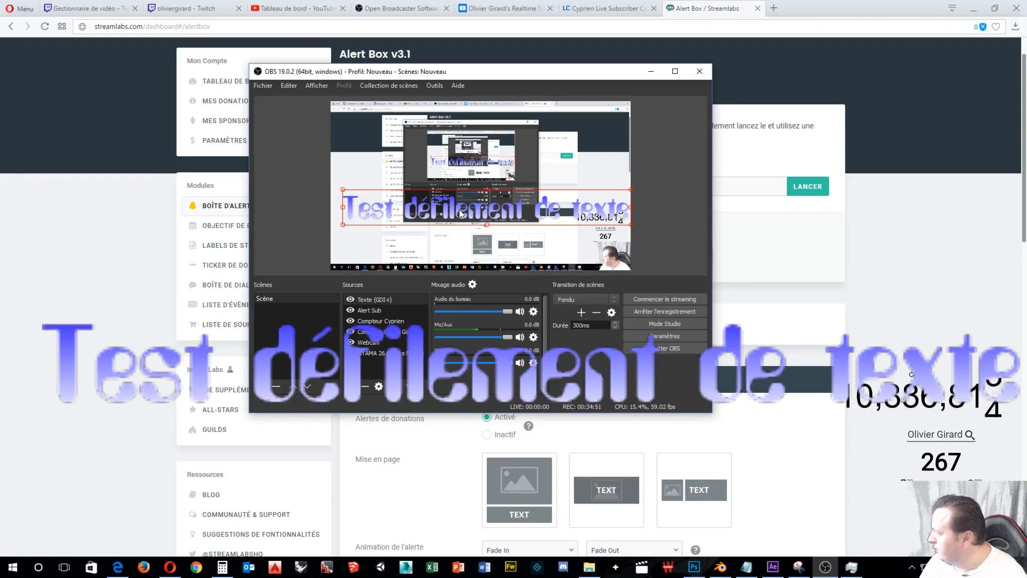
right_click(461, 213)
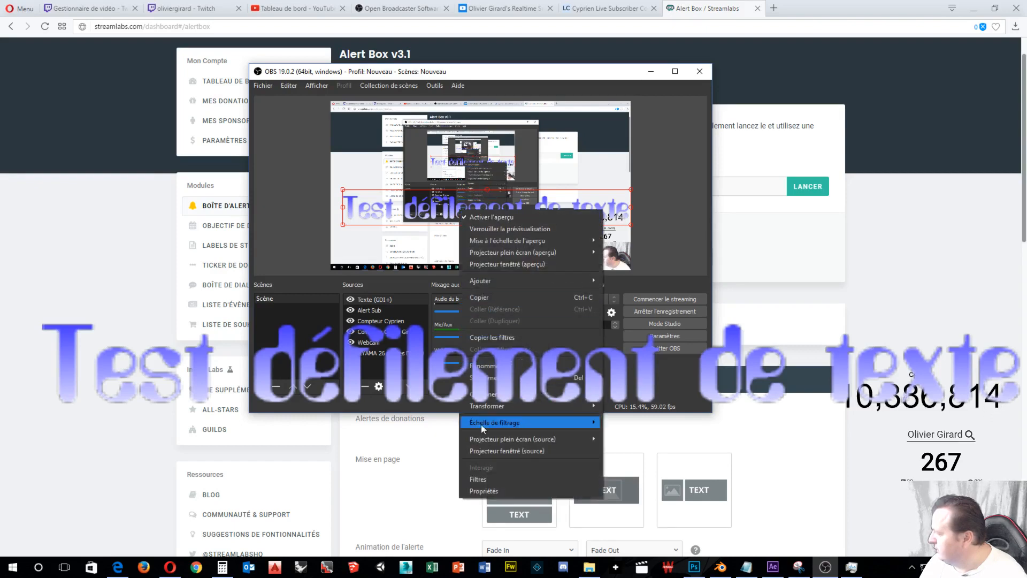
click(486, 479)
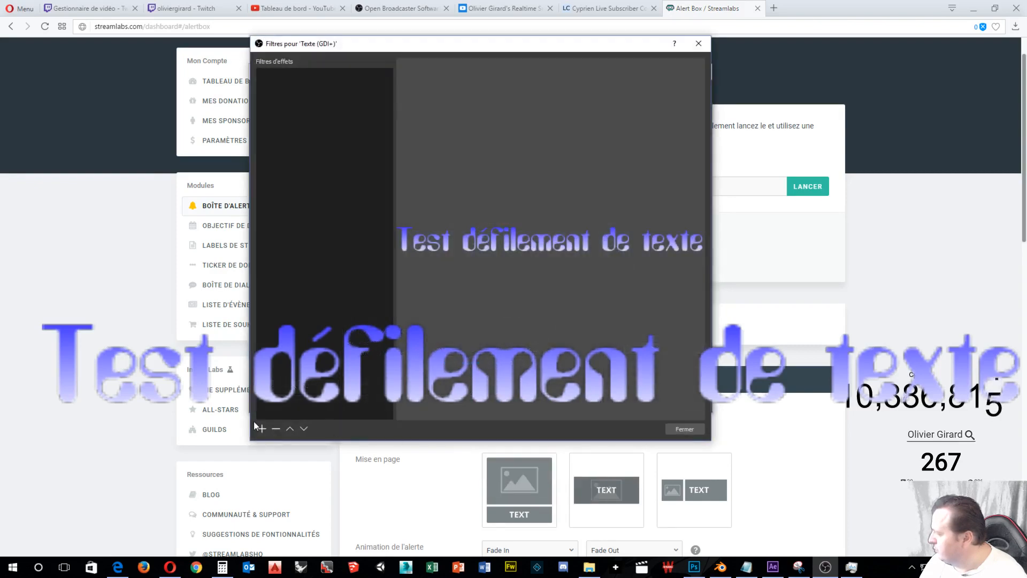
click(261, 431)
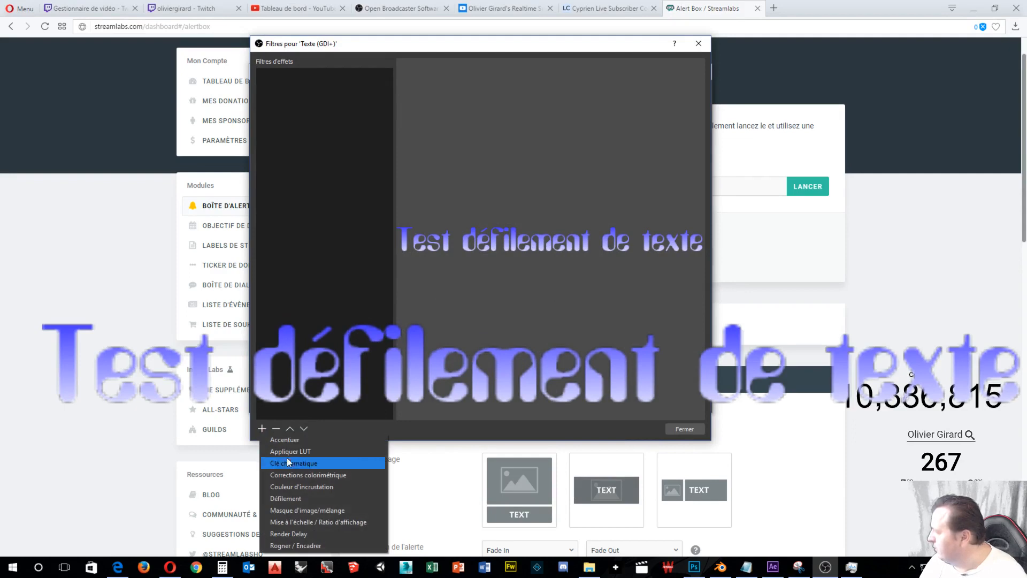
click(297, 499)
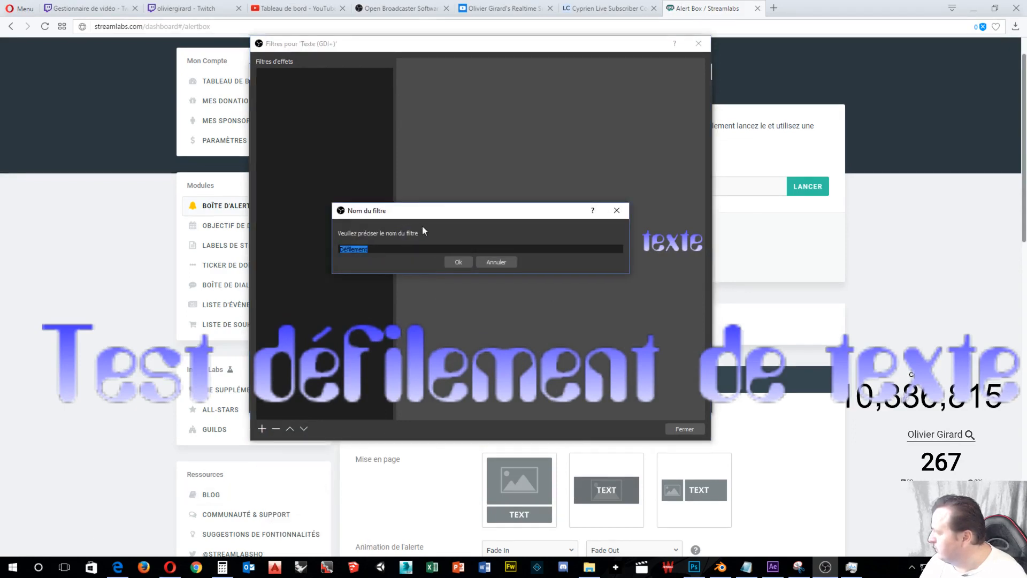
click(458, 261)
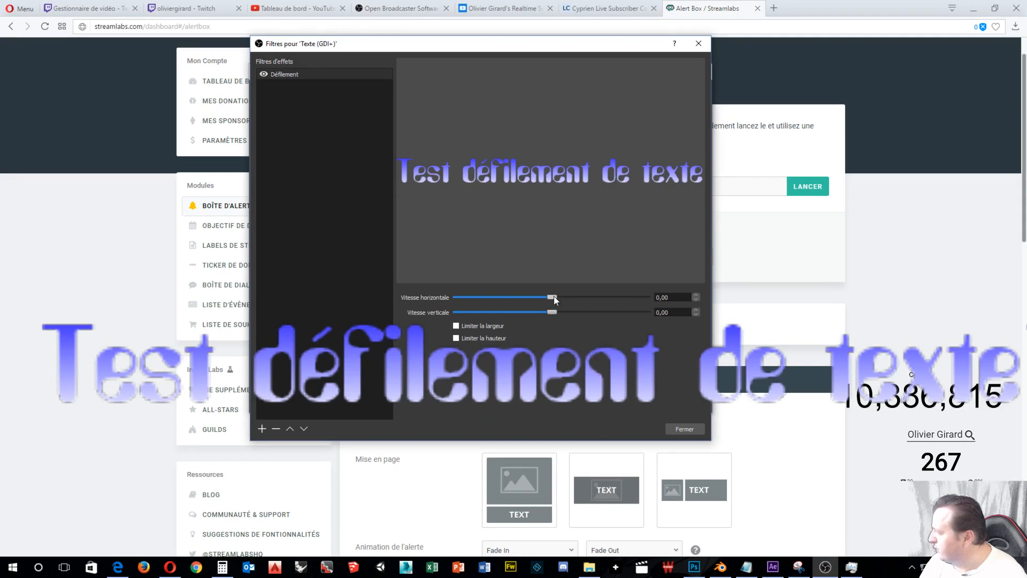
Set the scroll filter's horizontal speed to 41, try a vertical speed, and set the vertical speed back to 0.
drag(553, 296, 561, 296)
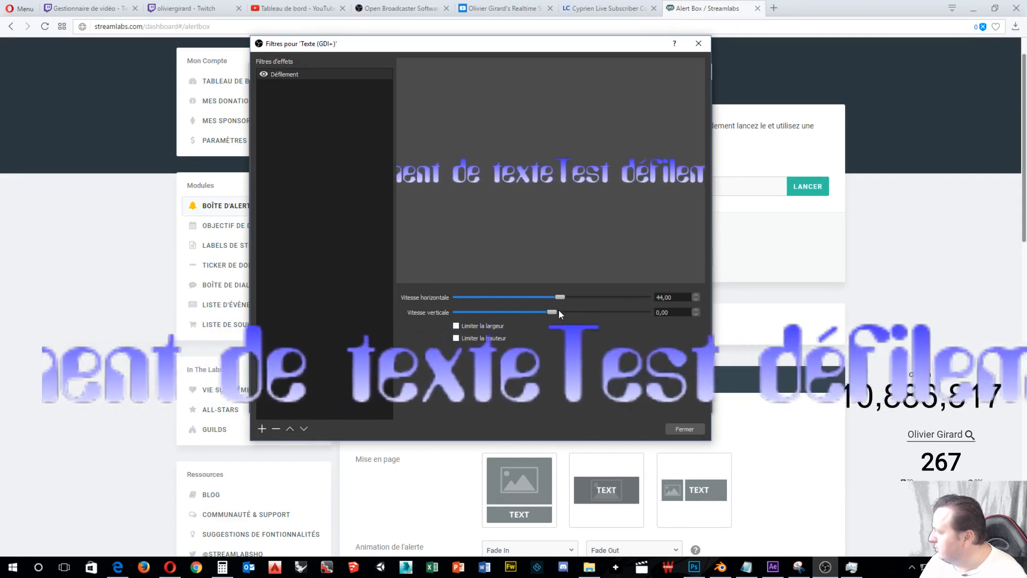
mouse_move(551, 312)
mouse_down()
mouse_move(542, 314)
mouse_move(551, 317)
mouse_up()
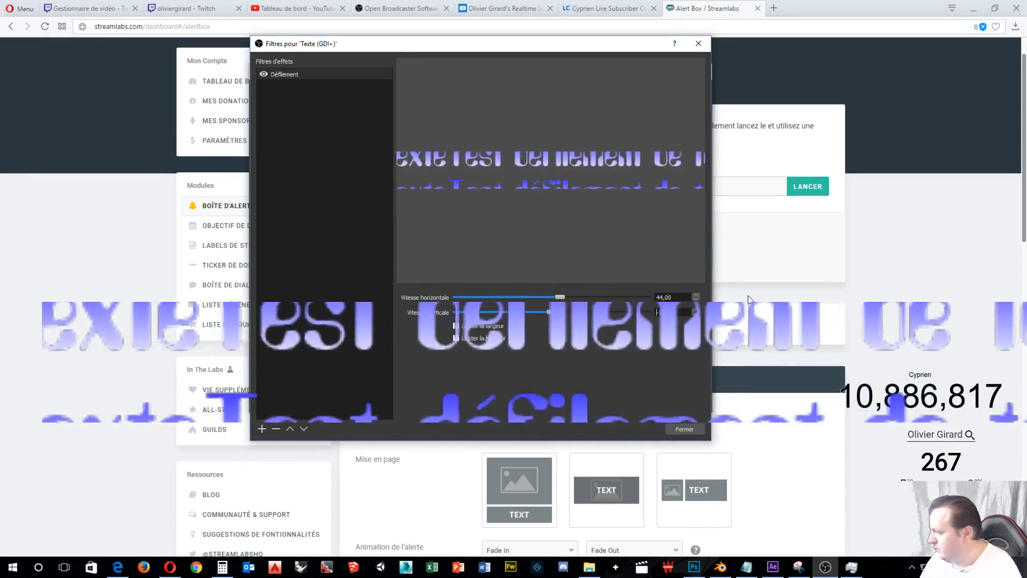
text(0)
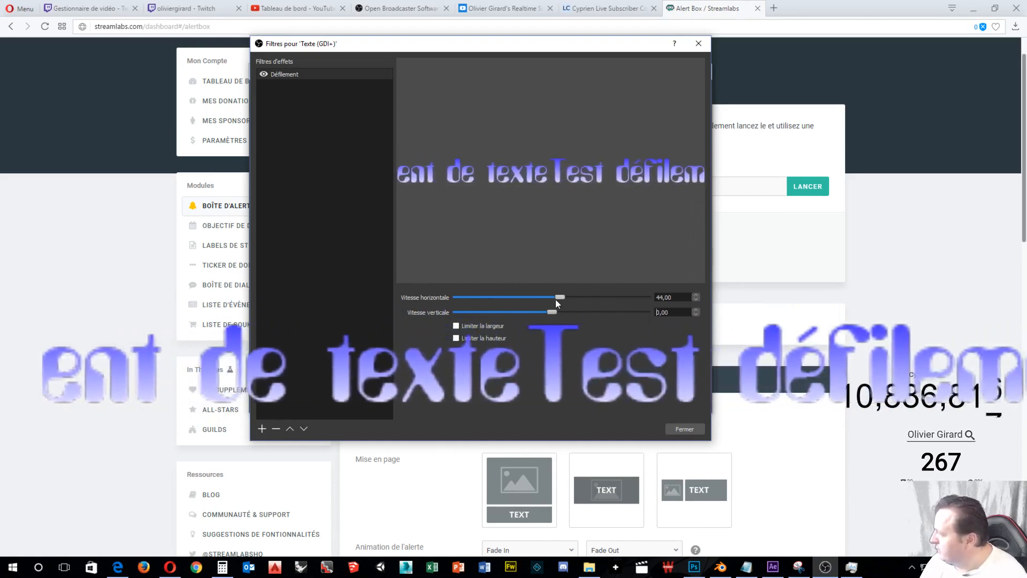
mouse_move(556, 300)
mouse_down()
mouse_move(578, 298)
mouse_move(559, 295)
mouse_up()
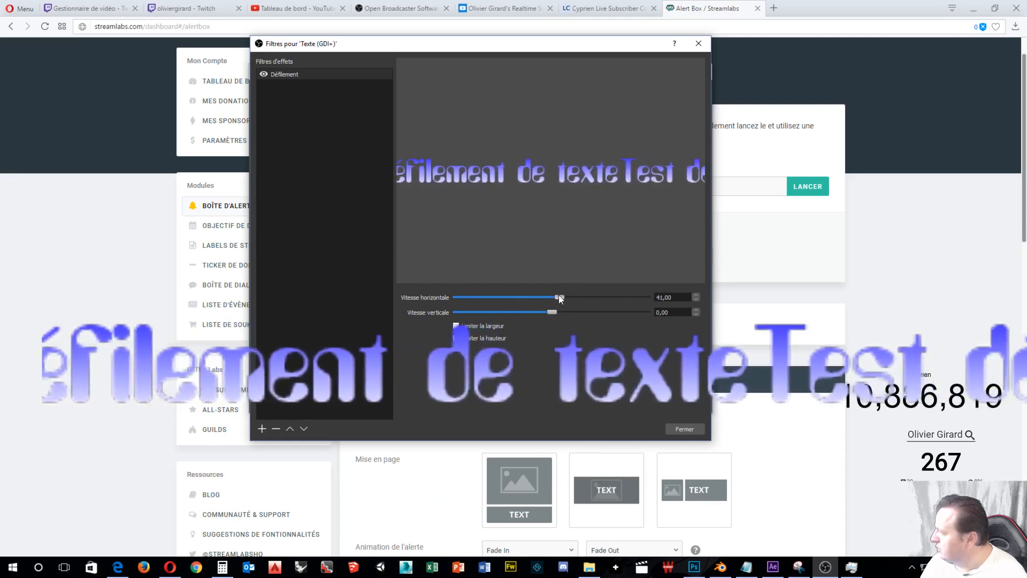
Limit the width of the text's scroll filter, raise the limit to about 150, and close the filters.
click(457, 326)
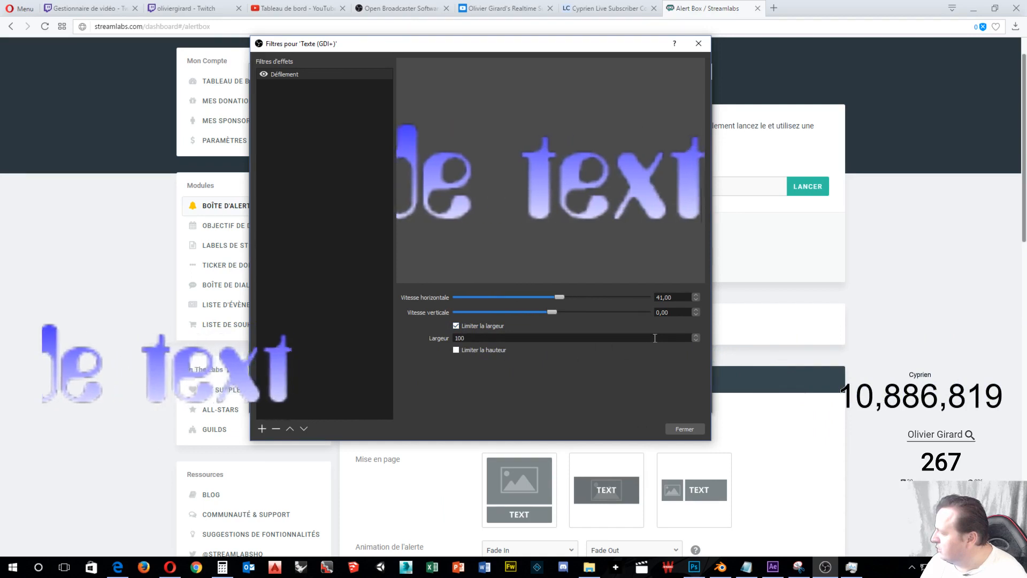
click(695, 341)
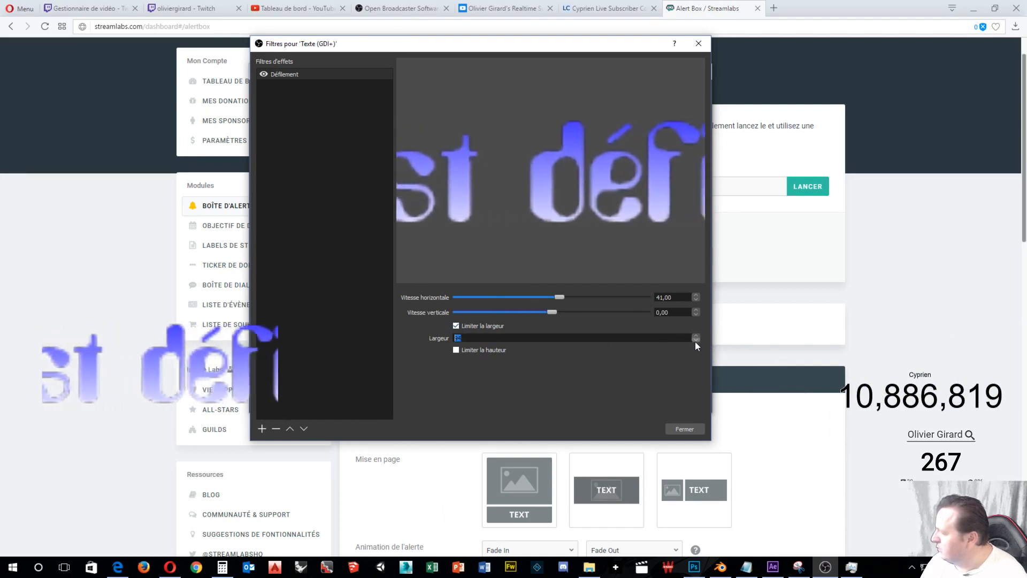
click(695, 335)
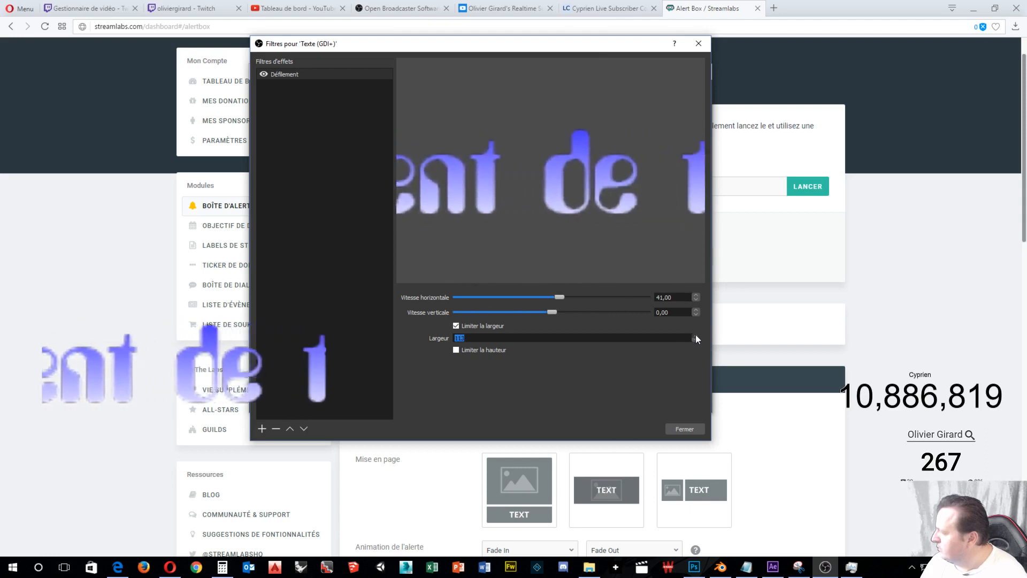
click(696, 335)
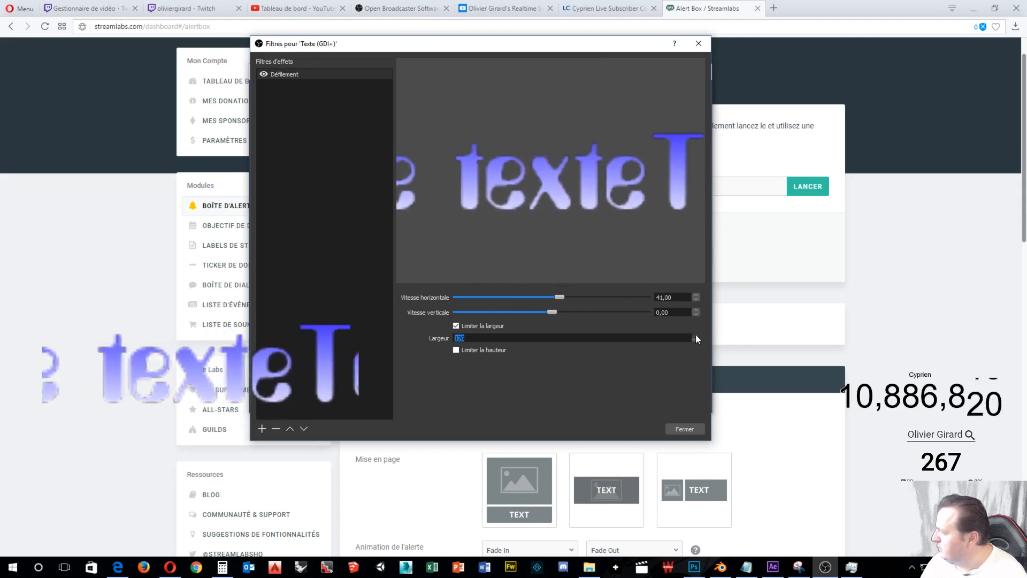
click(696, 335)
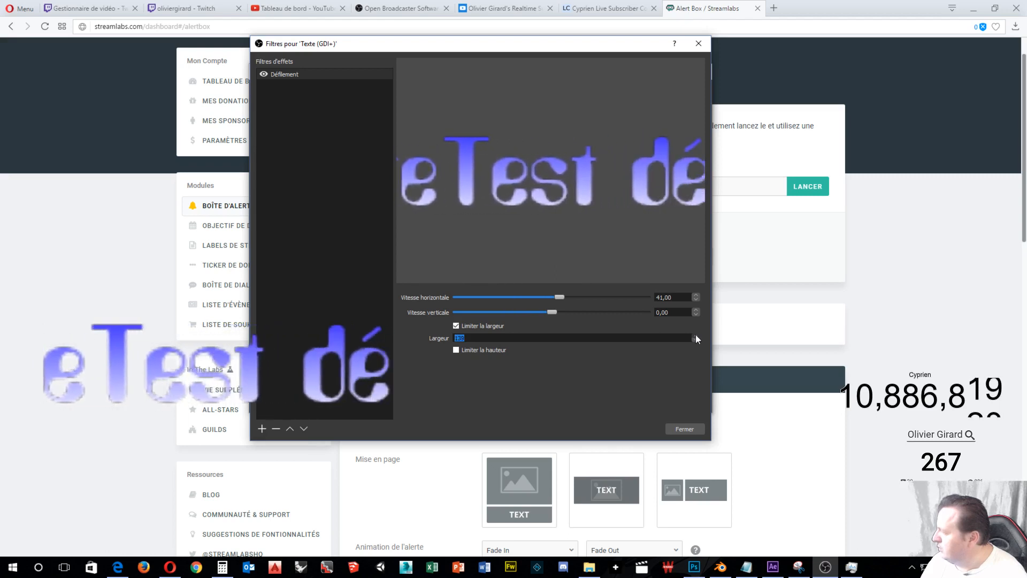
click(696, 335)
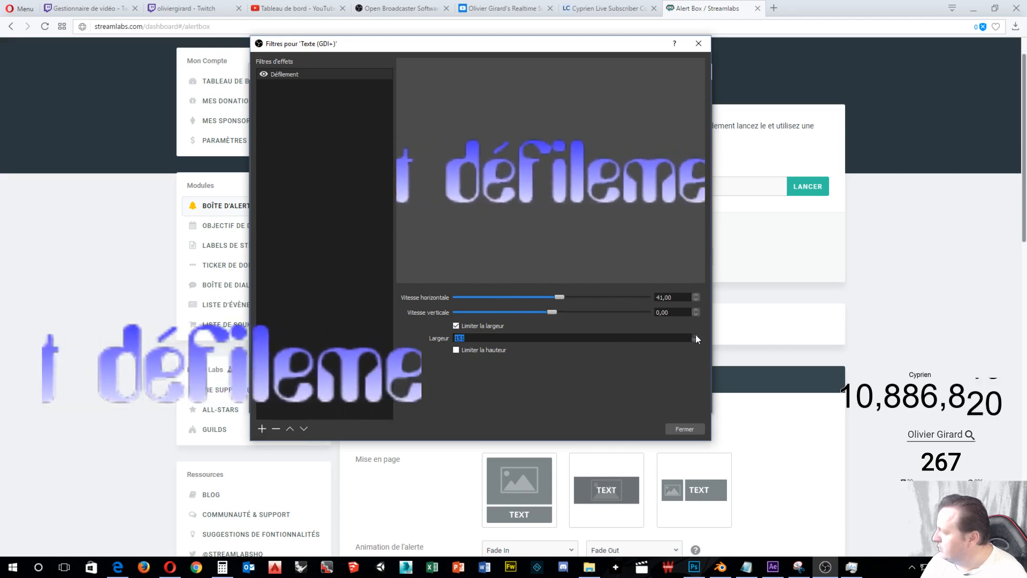
click(685, 428)
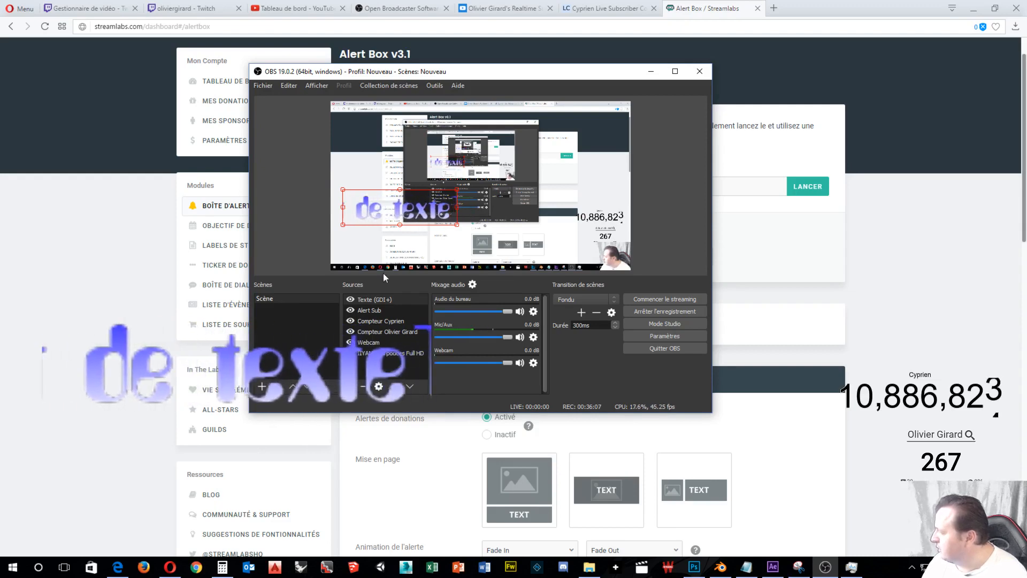
Reopen the text source's properties to review its text entry, and accept them.
double_click(397, 300)
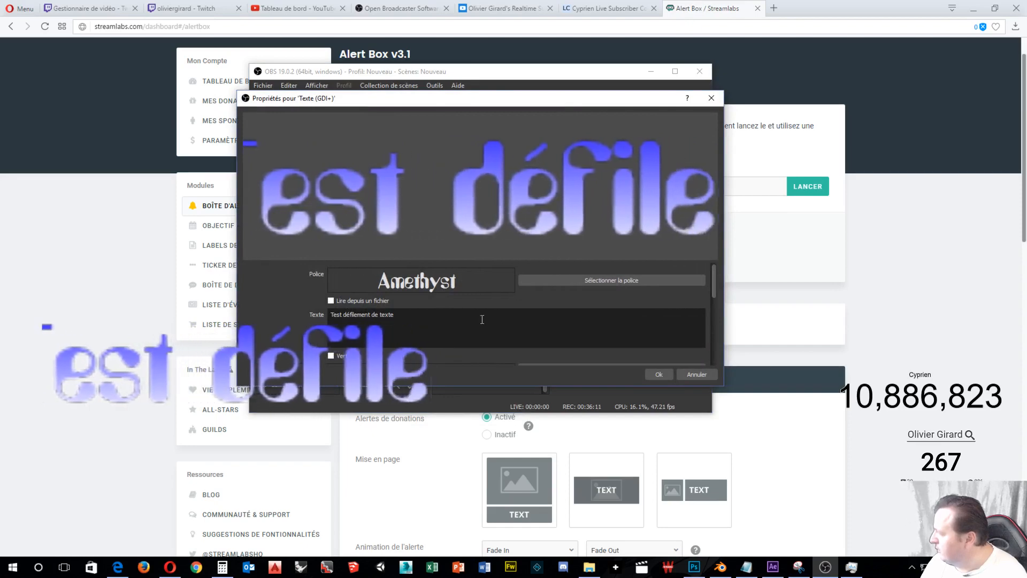
click(432, 315)
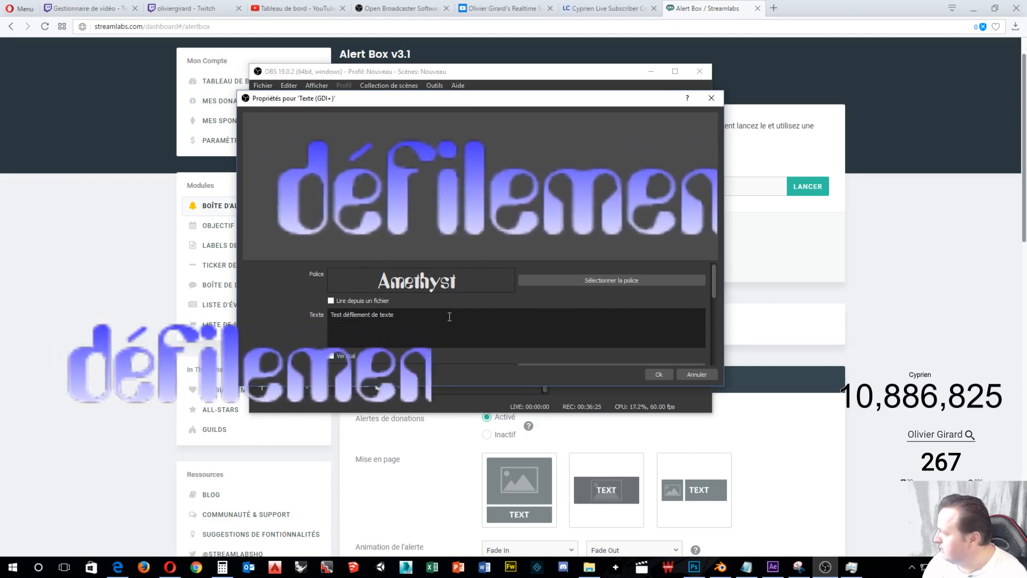
click(657, 375)
Move the scrolling text into the upper-right corner of the scene and shrink it to fit there.
drag(403, 211, 508, 143)
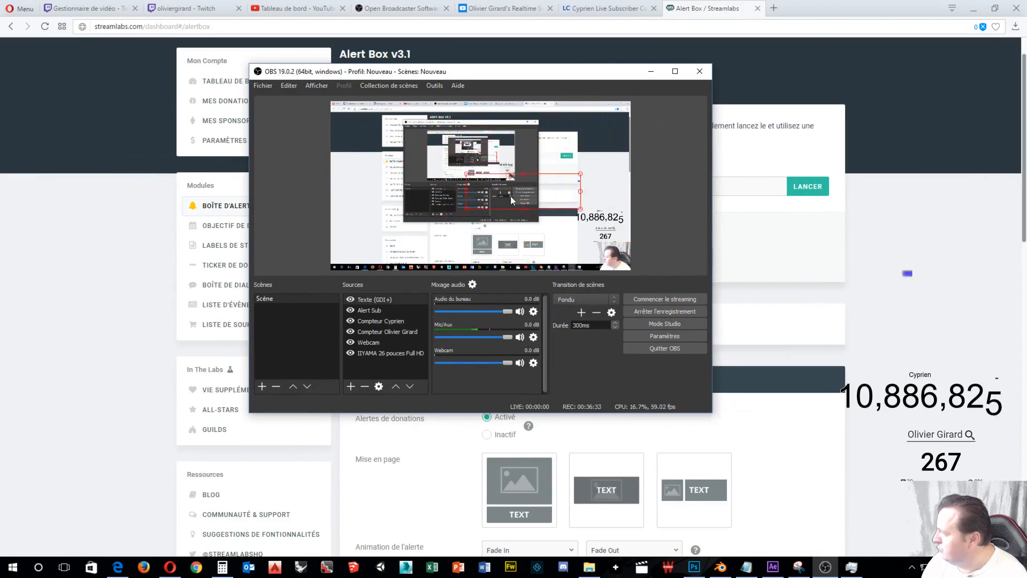
drag(510, 196, 404, 166)
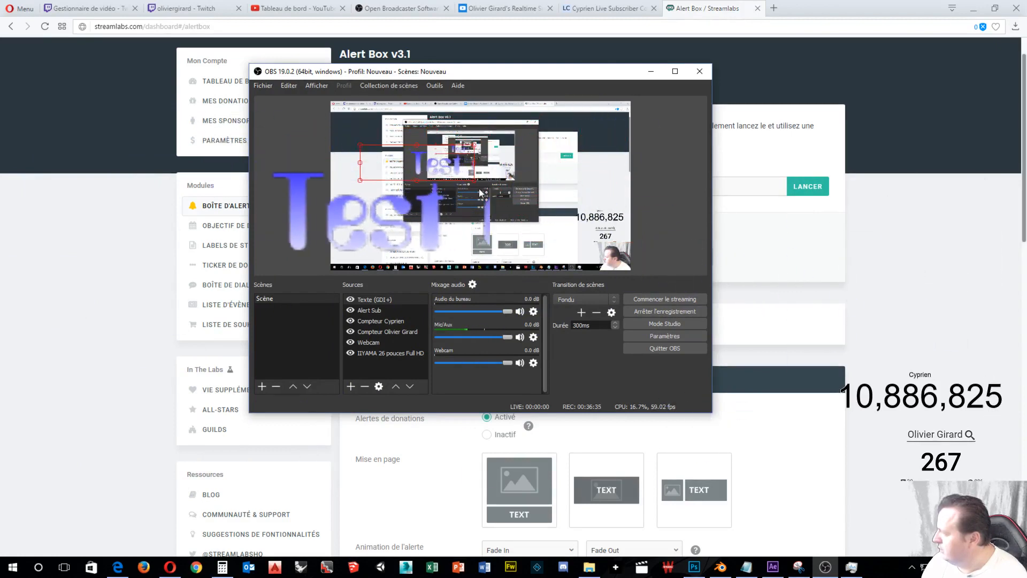
drag(473, 181, 604, 119)
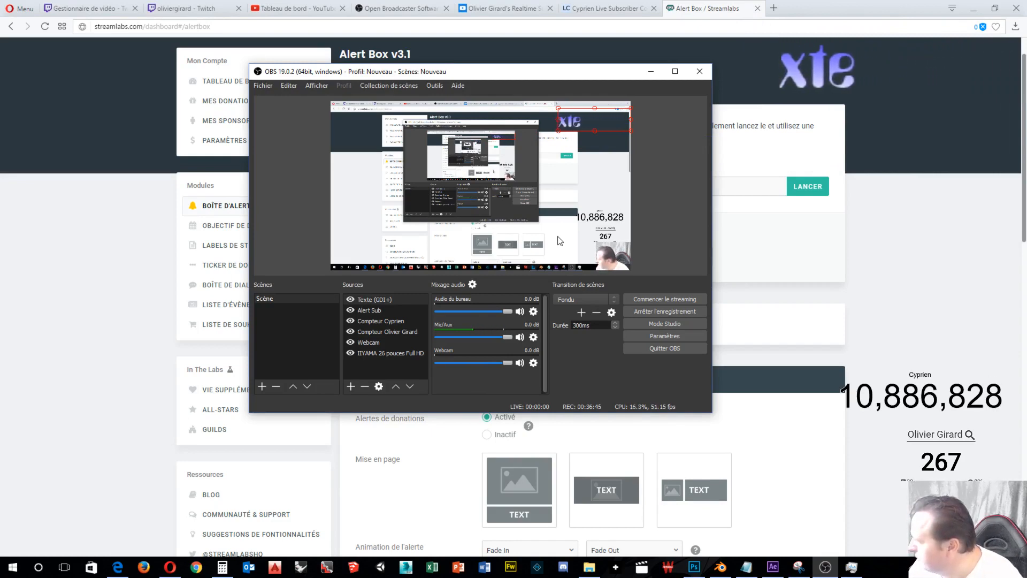
Add a Défilement filter with the default name to the Compteur Cyprien source.
click(609, 236)
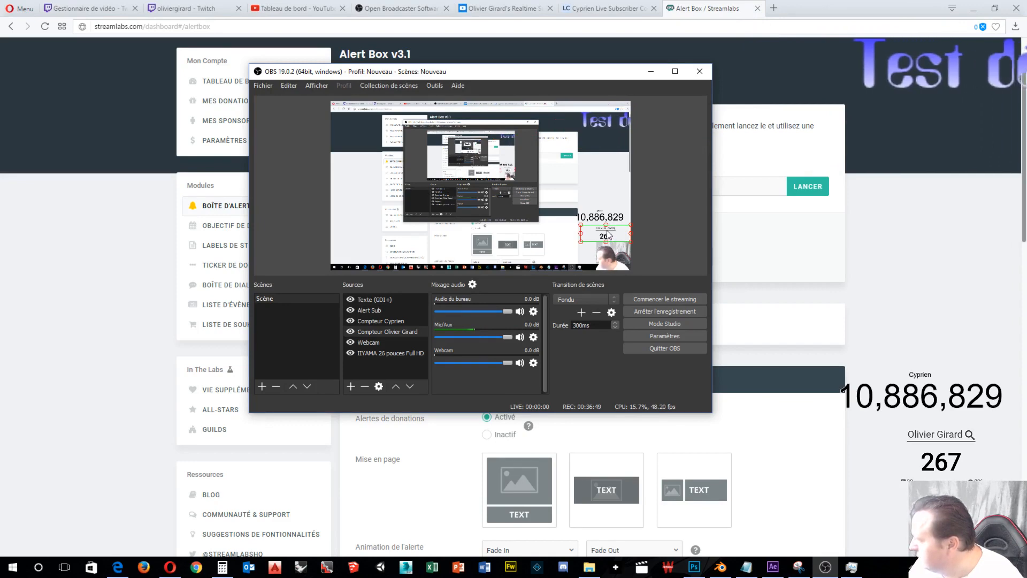
click(595, 222)
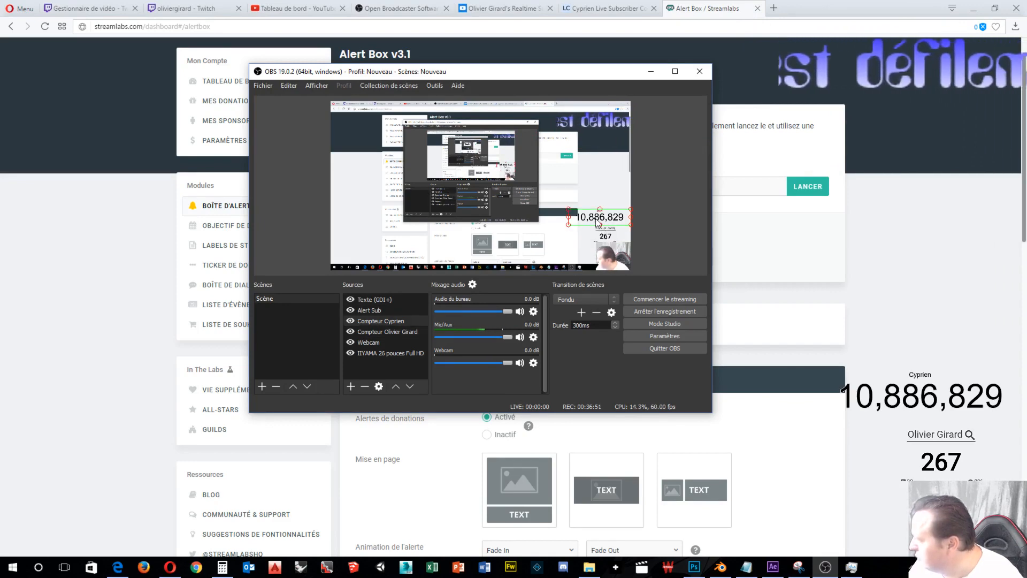
right_click(596, 220)
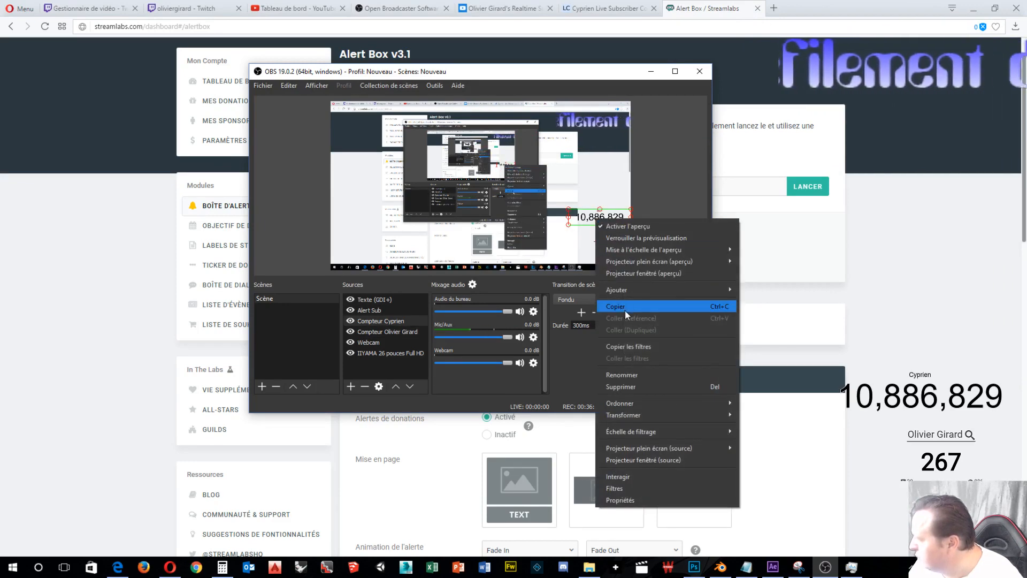
click(643, 489)
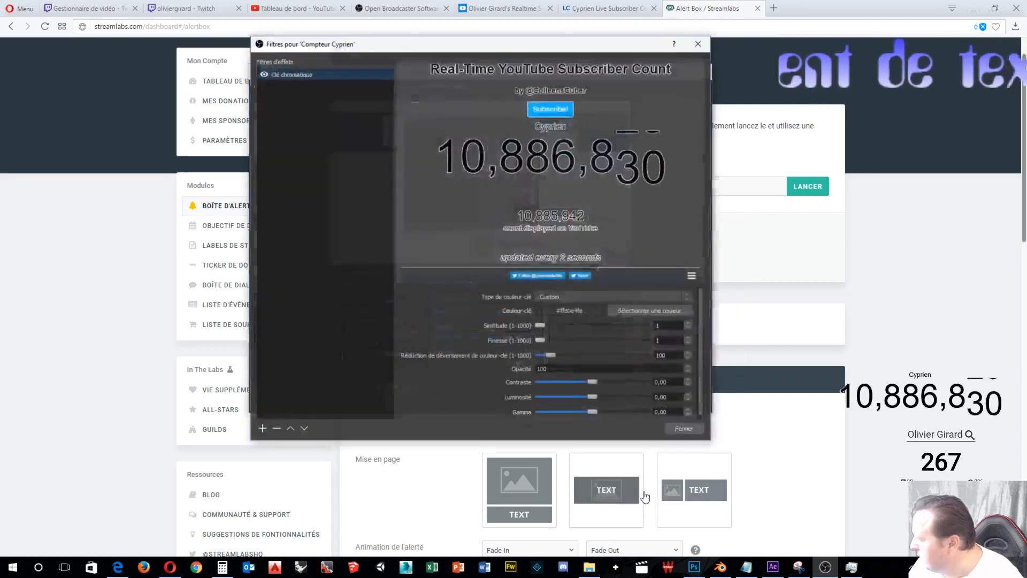
click(261, 430)
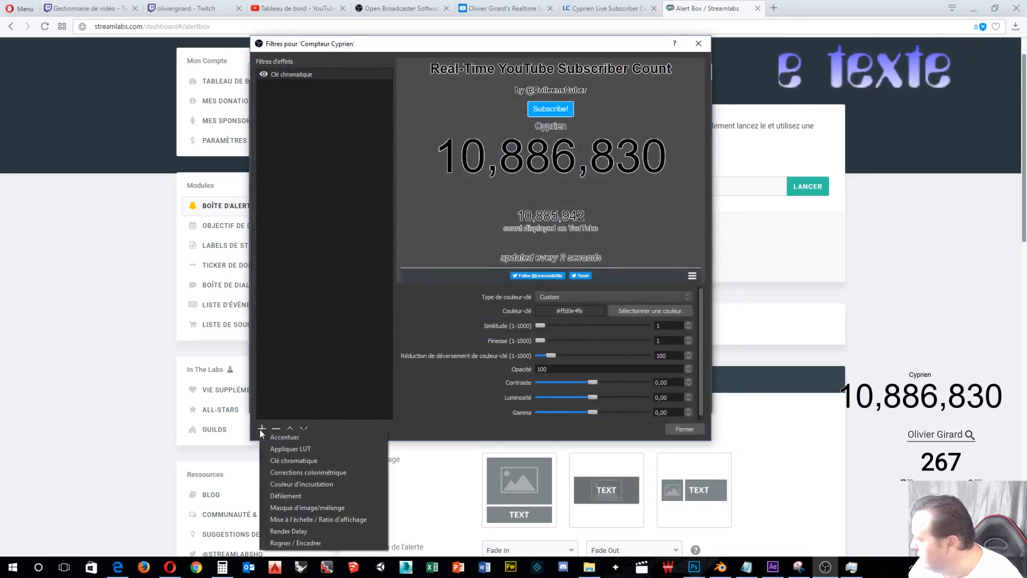
click(296, 495)
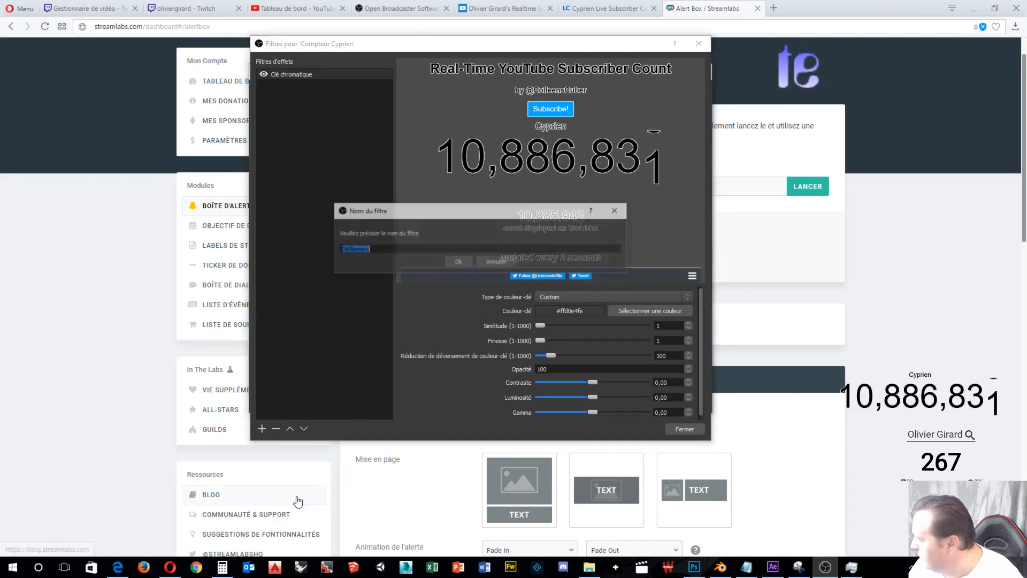
click(457, 262)
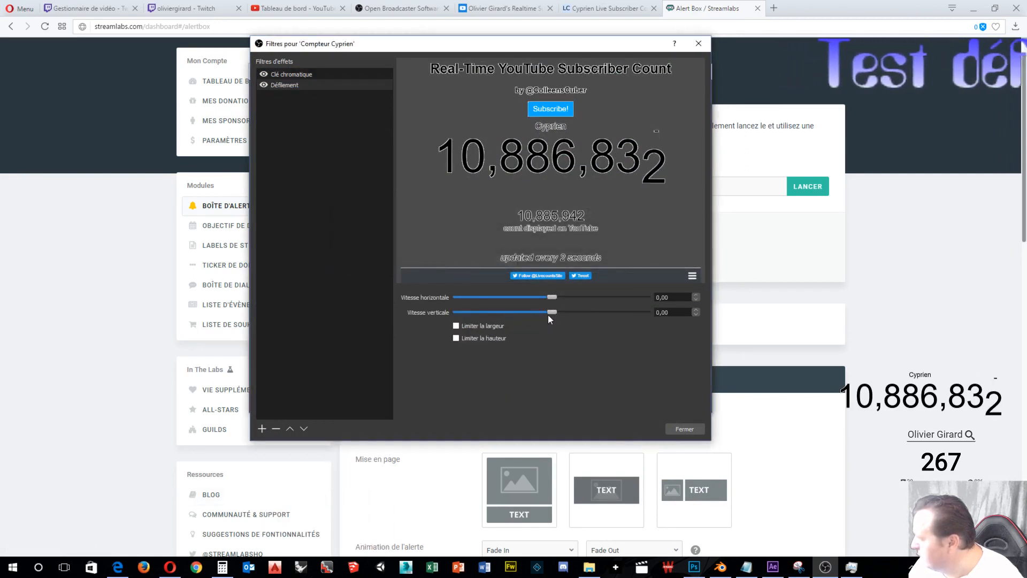
Set the counter's horizontal scroll speed to 87, enable its width limit, and raise the limit gradually to about 240.
drag(550, 297, 568, 297)
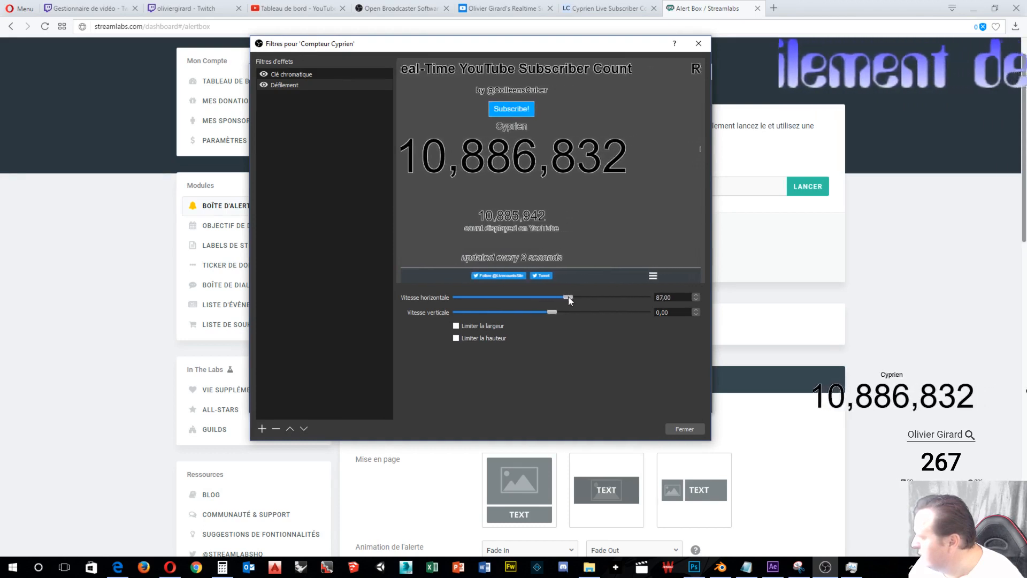
click(455, 327)
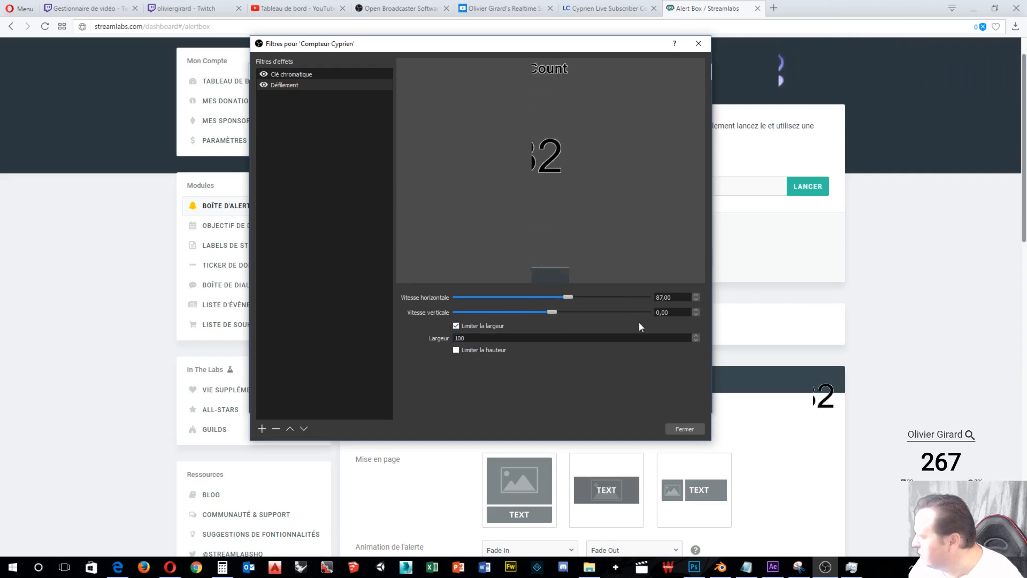
click(695, 336)
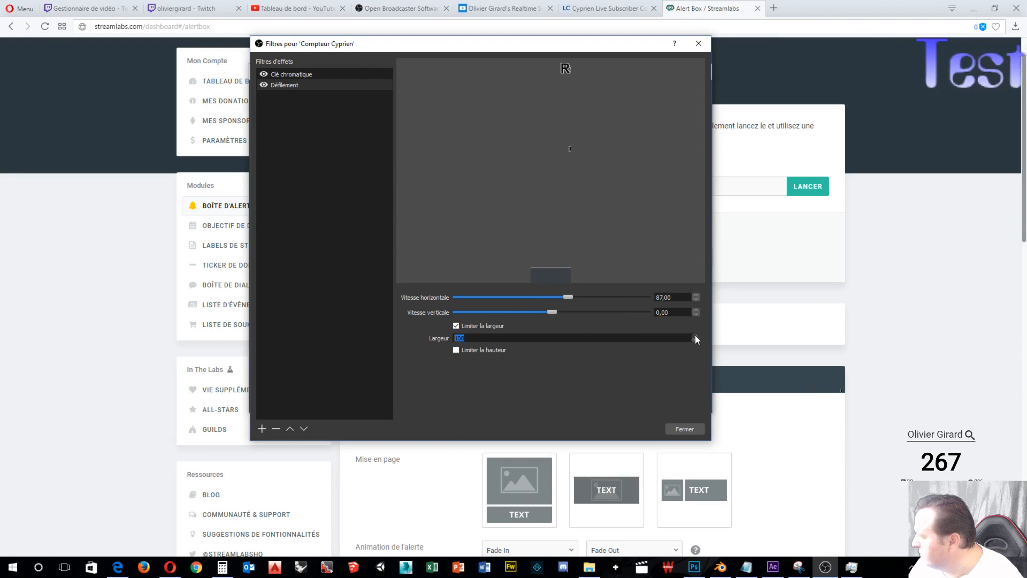
click(695, 336)
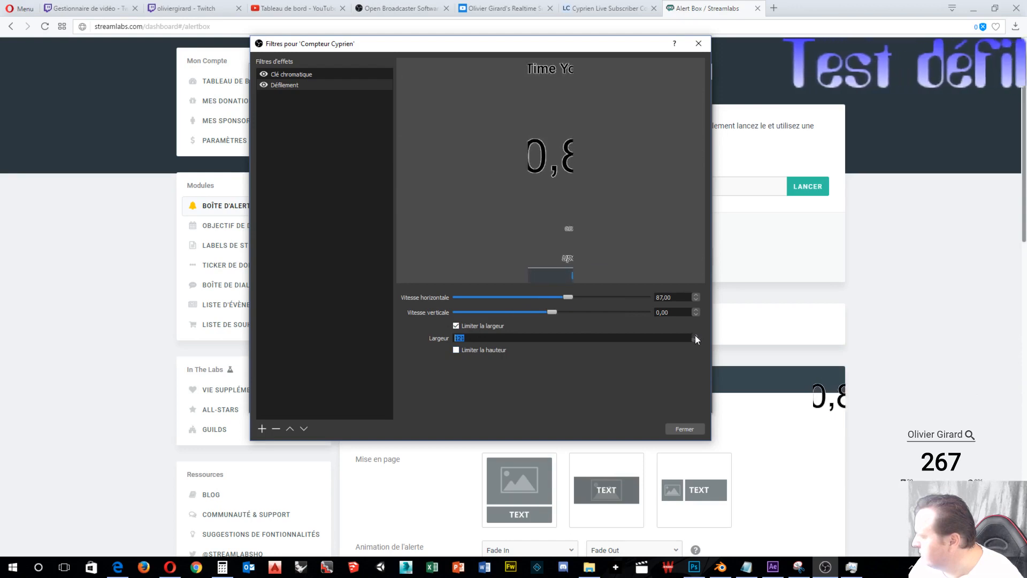
click(696, 336)
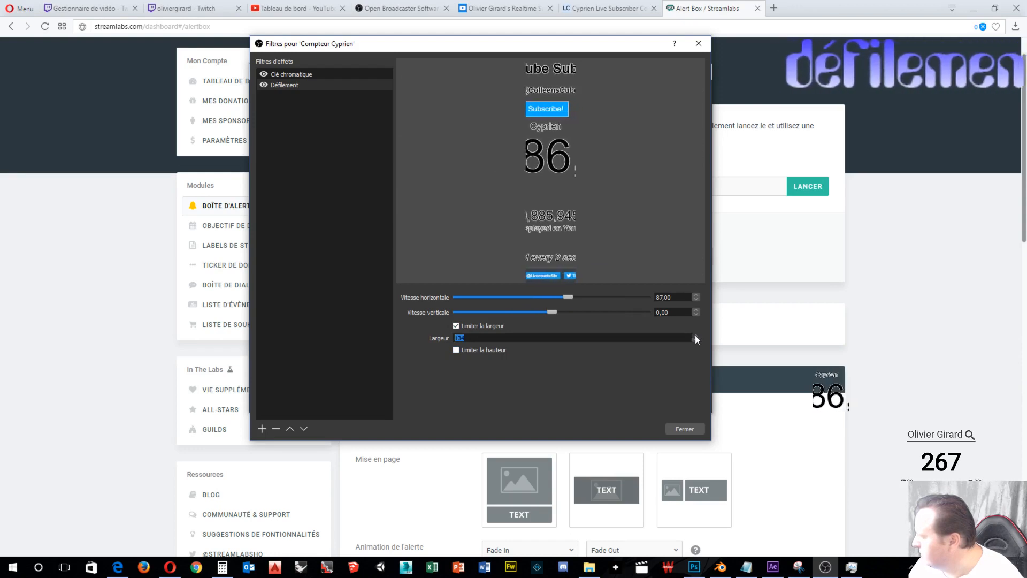
click(695, 335)
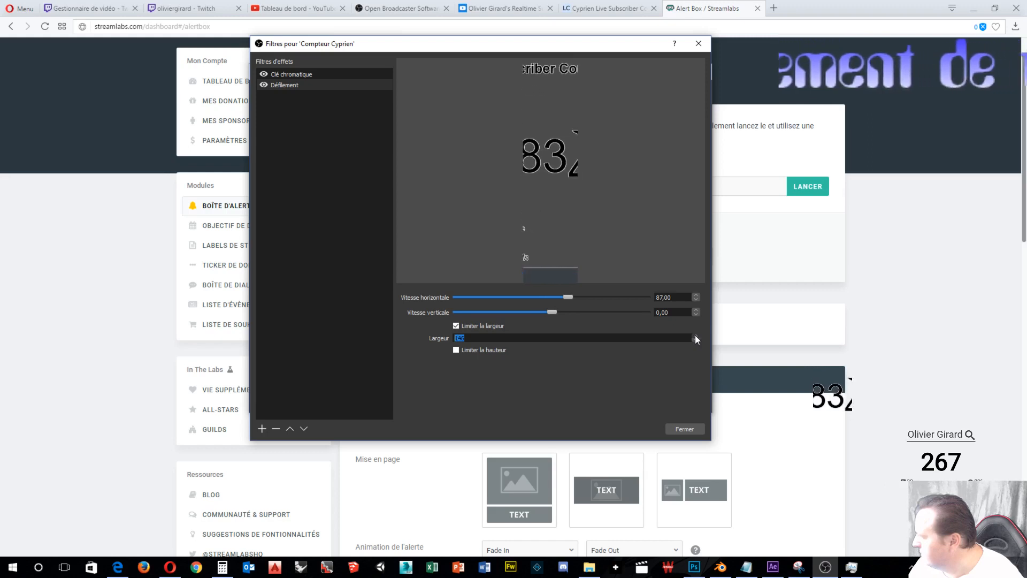
click(695, 335)
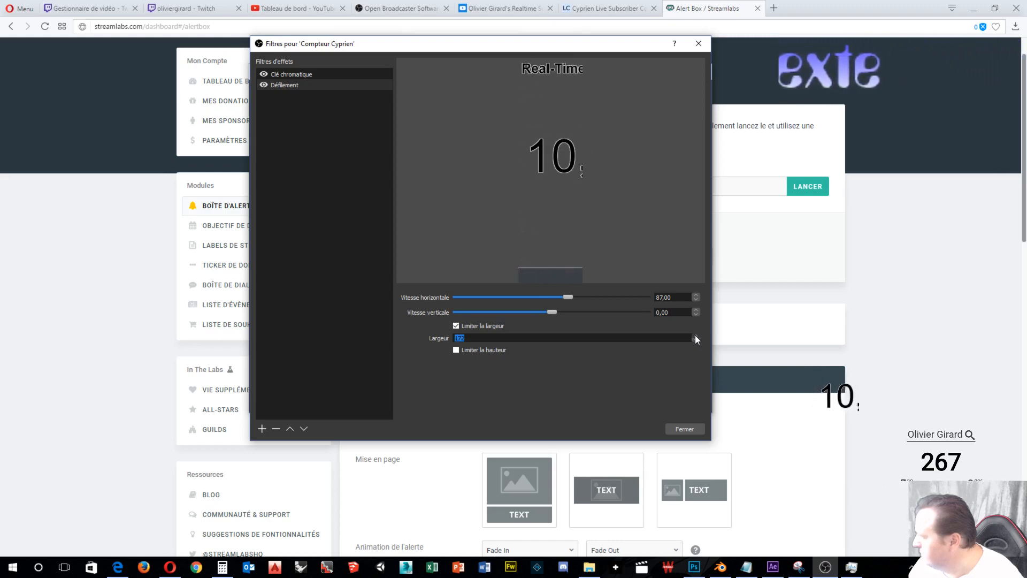
click(695, 335)
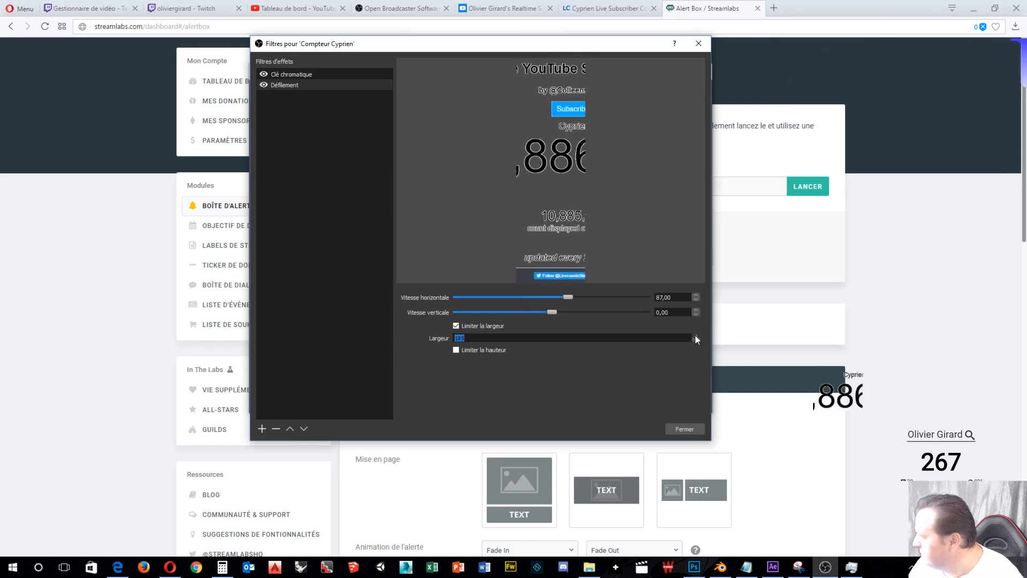
click(695, 336)
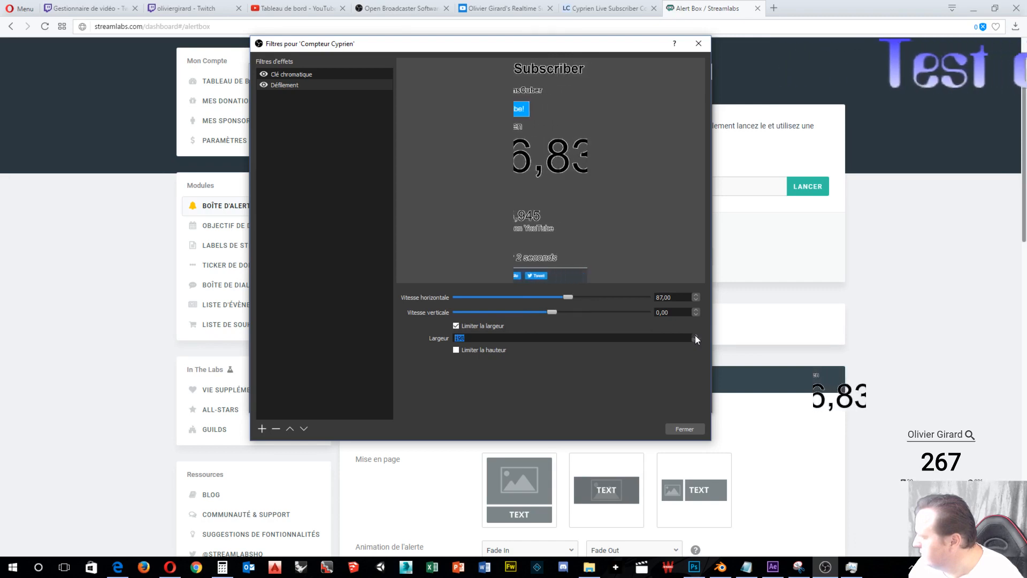
click(696, 335)
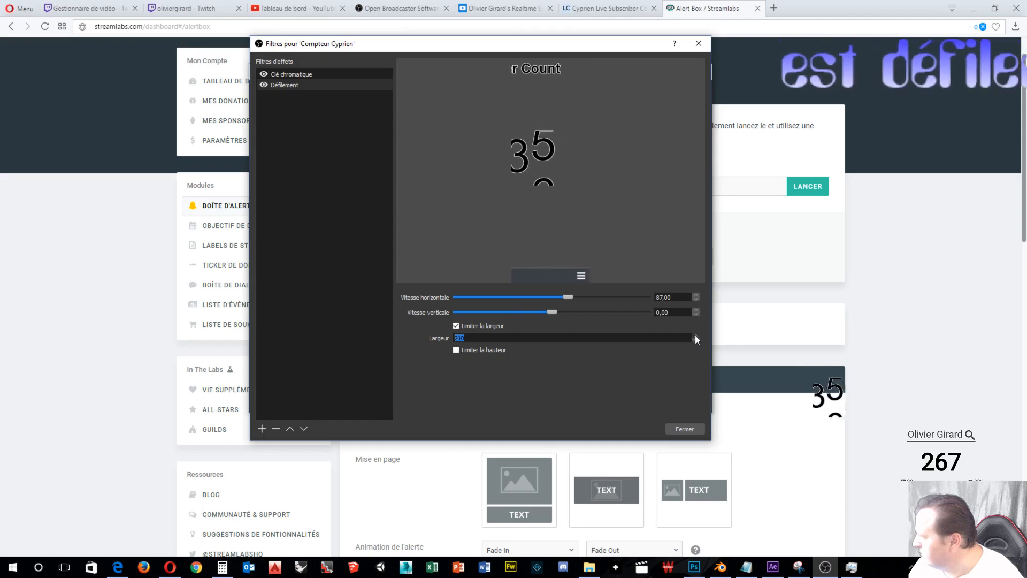
click(695, 335)
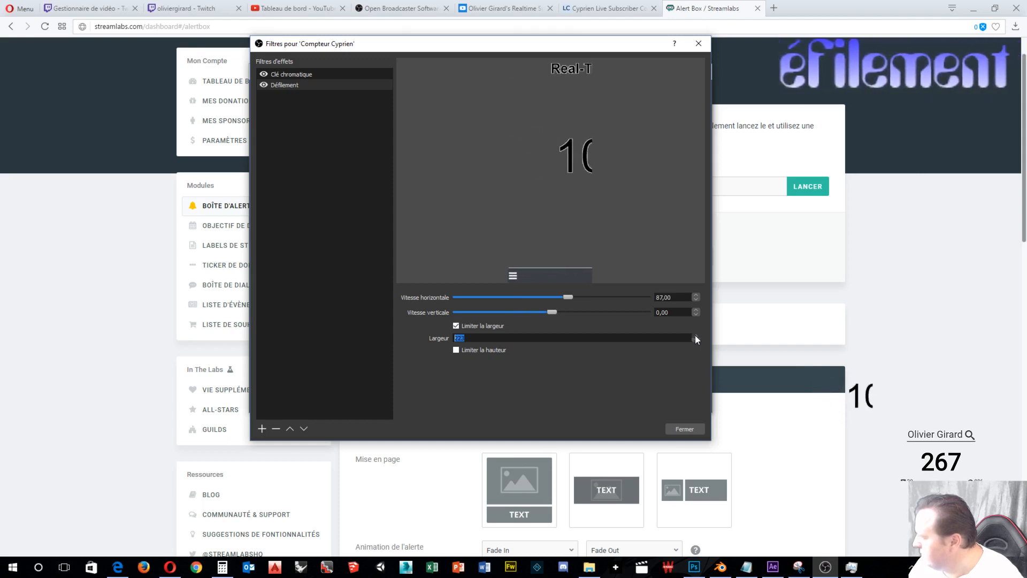
click(695, 335)
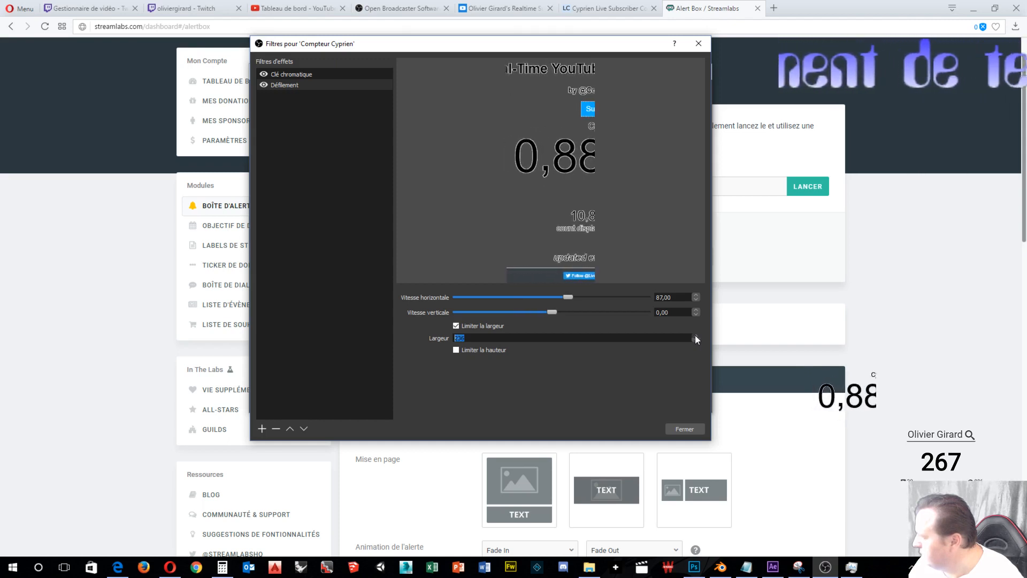
click(696, 335)
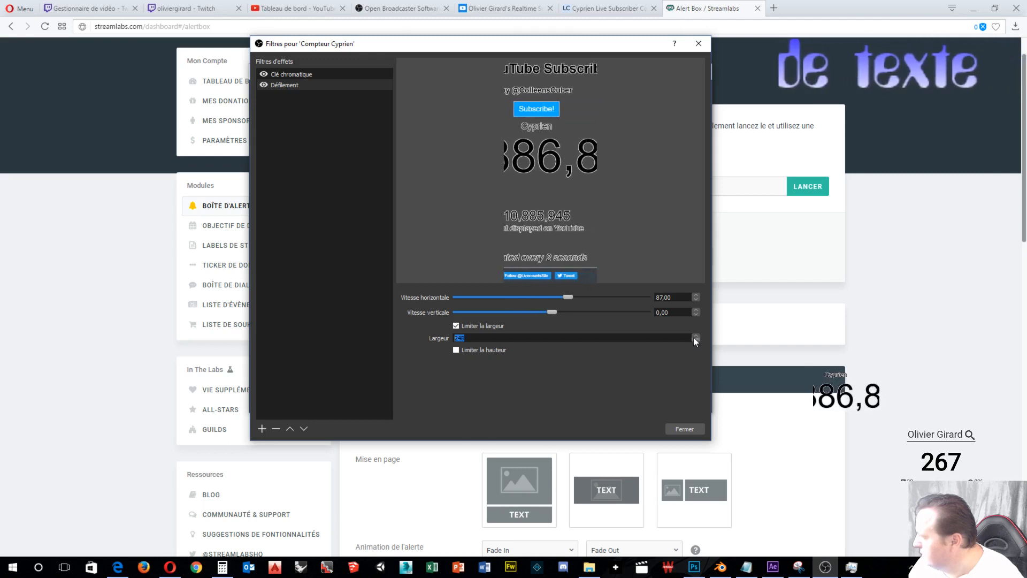
Set the counter's width limit to 400, close the filters, and center the counter above the other subscriber counter.
text(400)
key(Return)
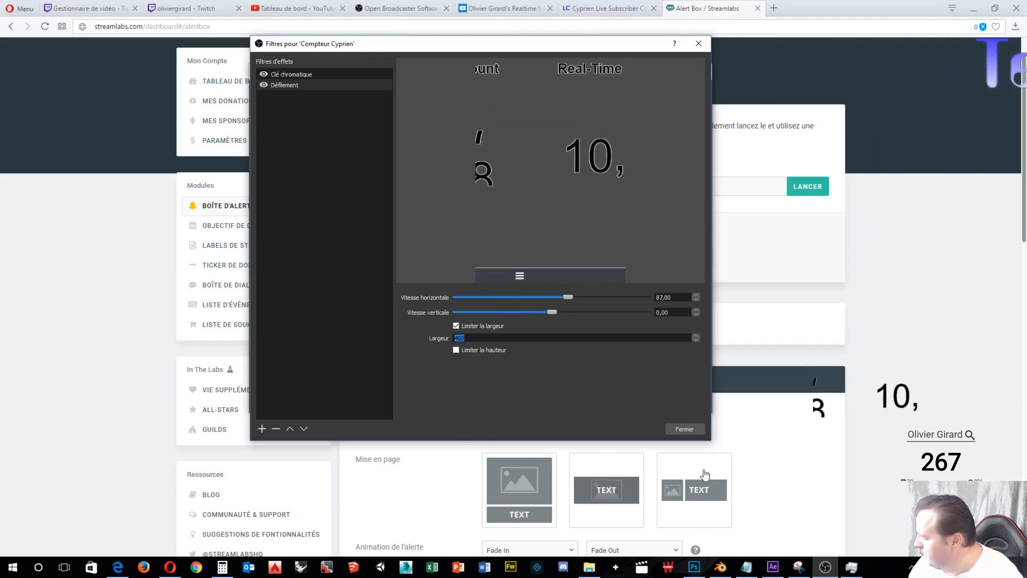
click(689, 426)
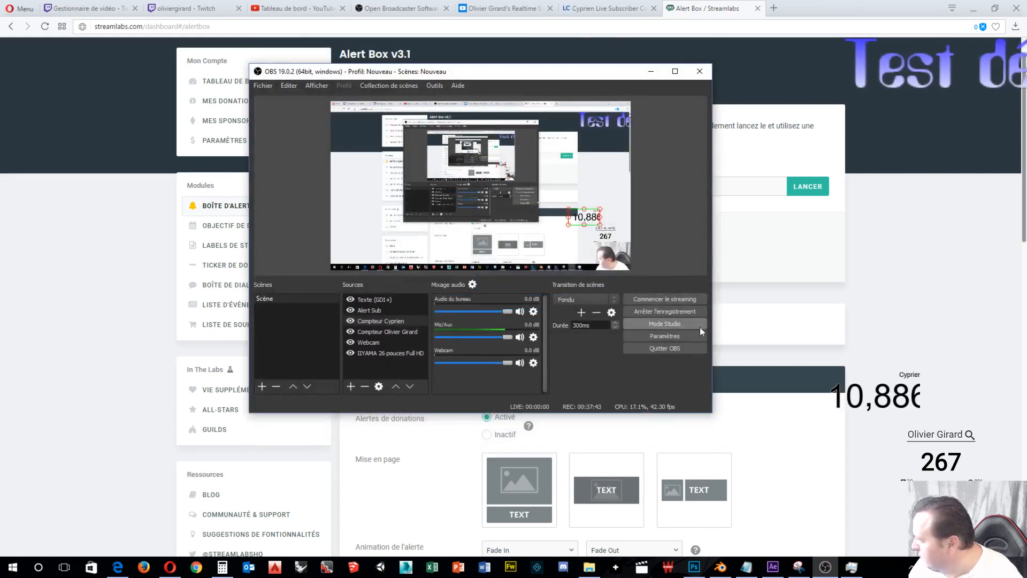
drag(591, 222, 612, 223)
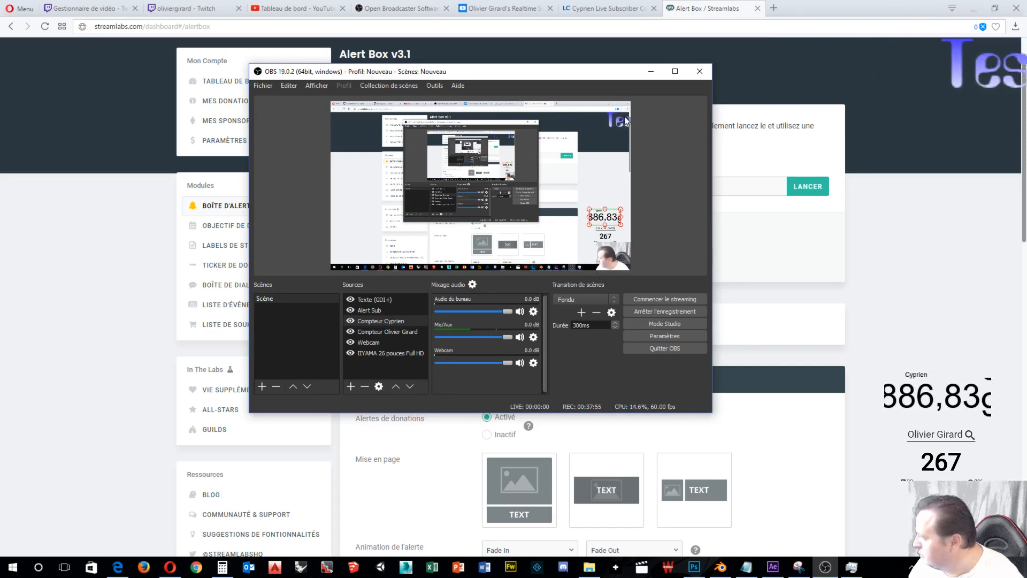
Set the streaming video bitrate to 51000 in the output settings and save the change.
mouse_move(719, 567)
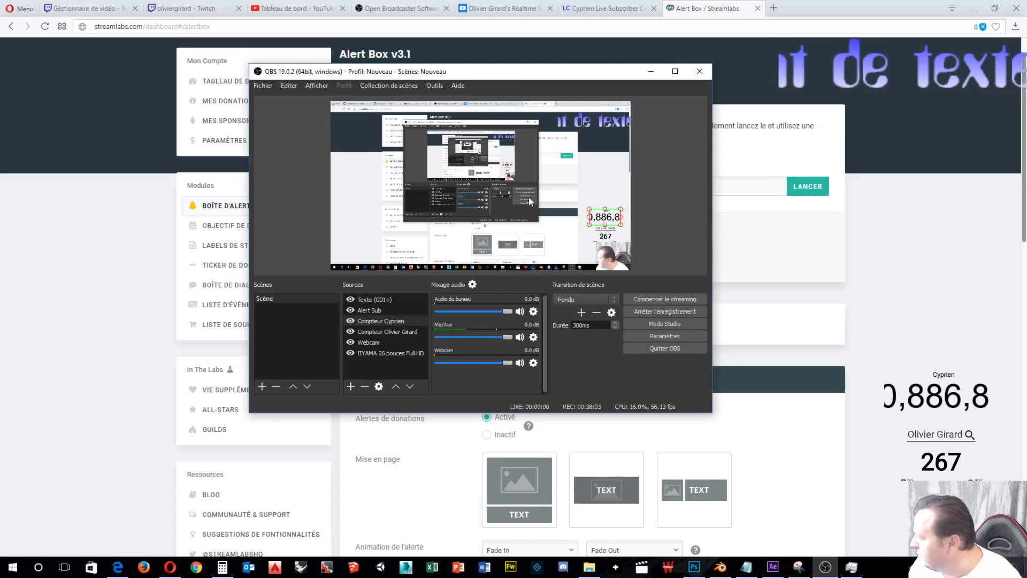
click(663, 335)
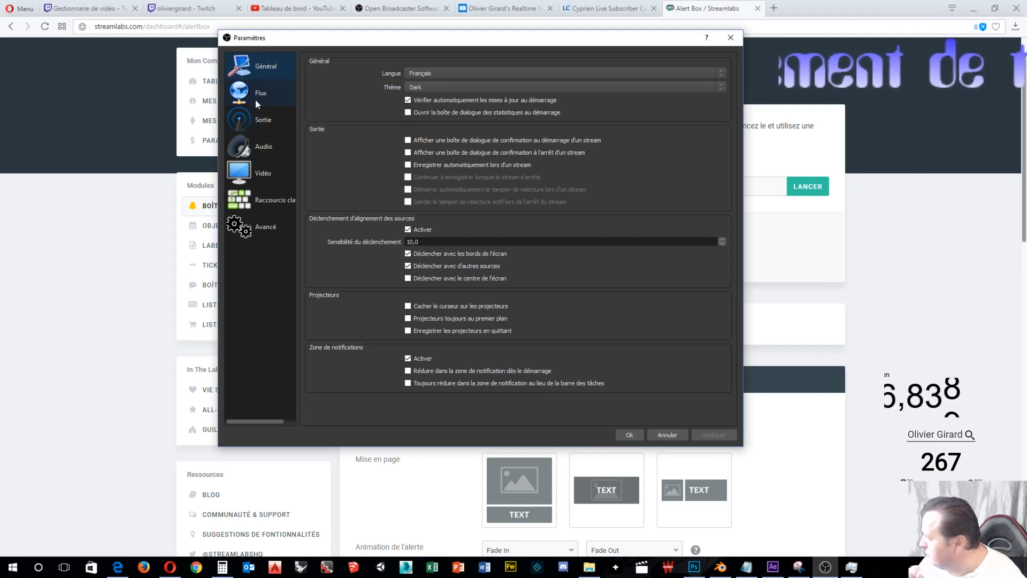
click(257, 133)
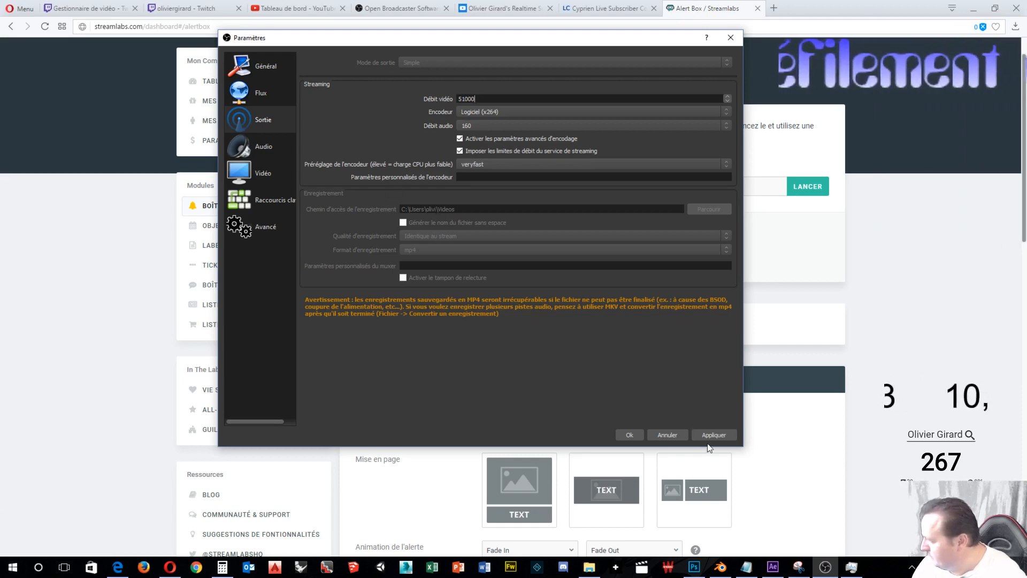
click(627, 434)
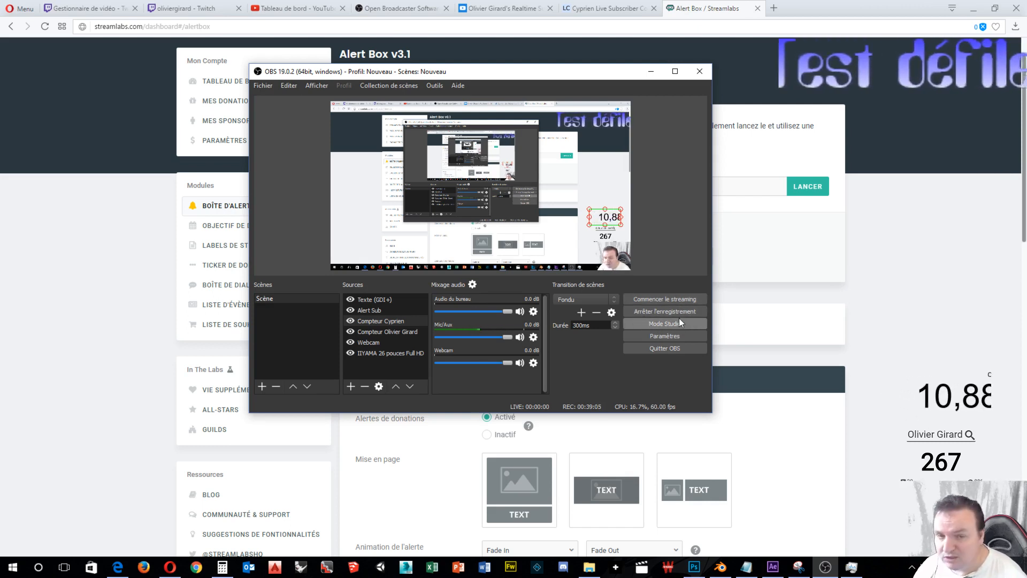
Set the streaming video bitrate to 2000 in the output settings and save the change.
click(673, 332)
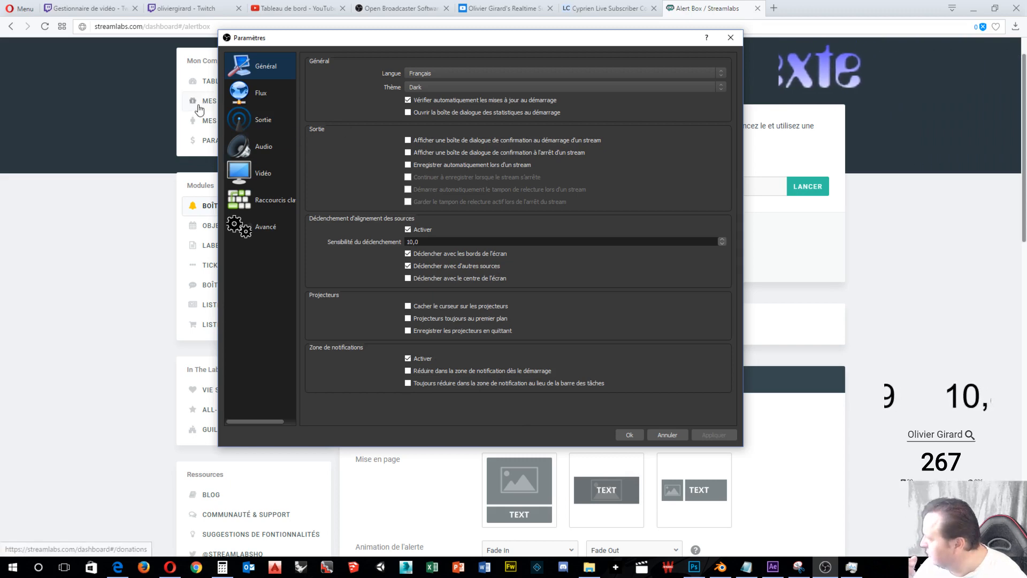
click(623, 434)
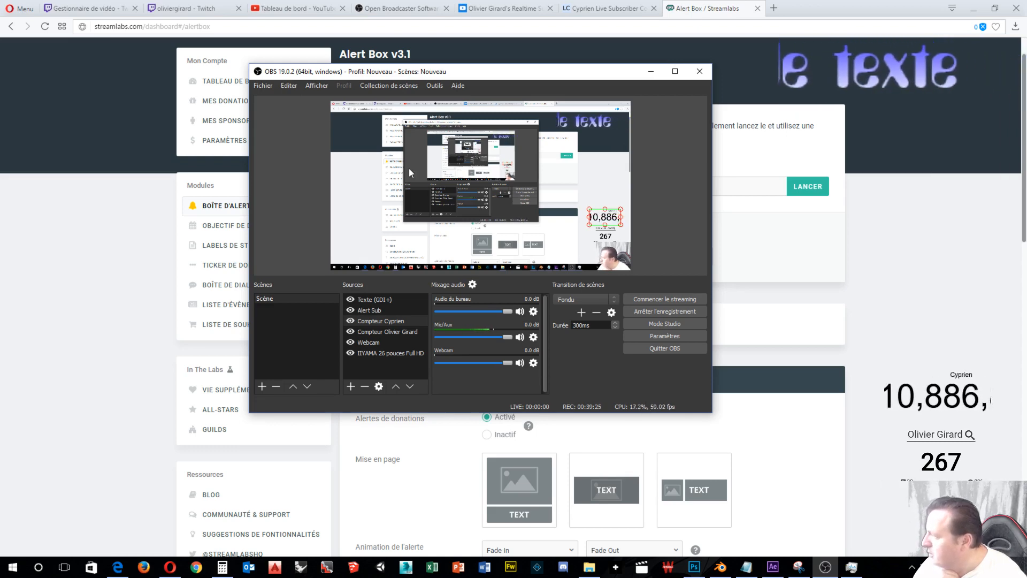
click(650, 337)
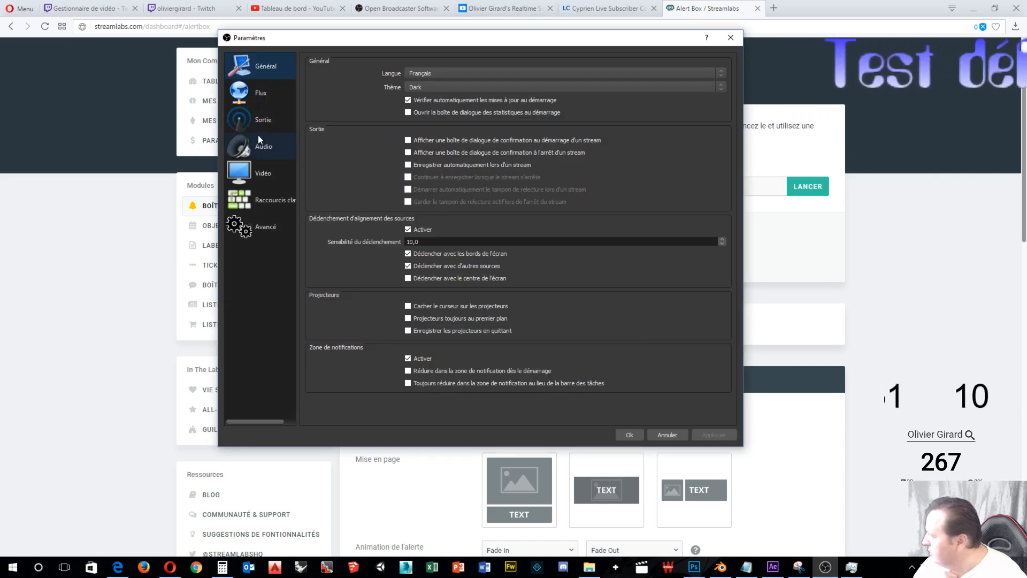
click(256, 120)
click(458, 99)
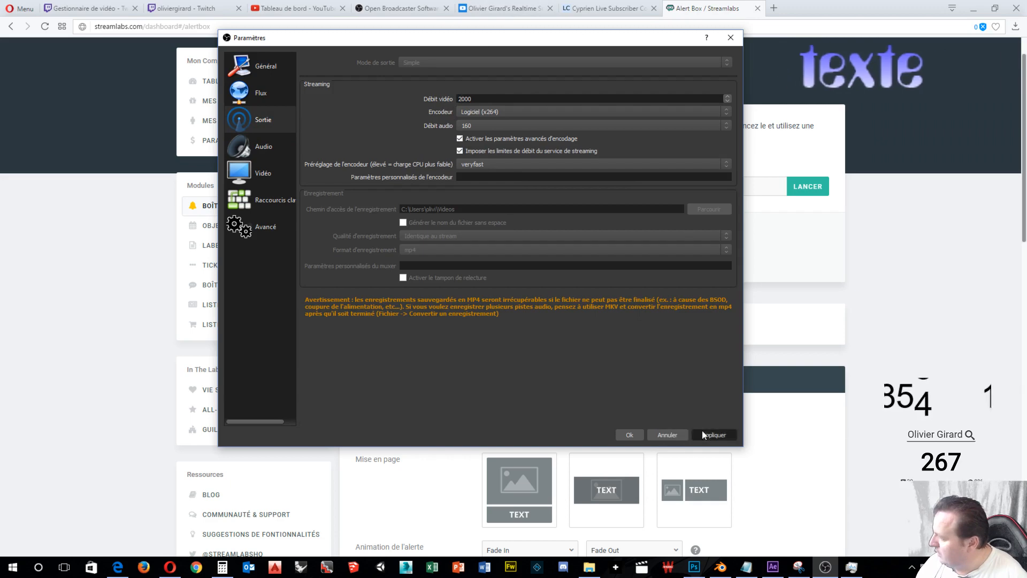
click(626, 435)
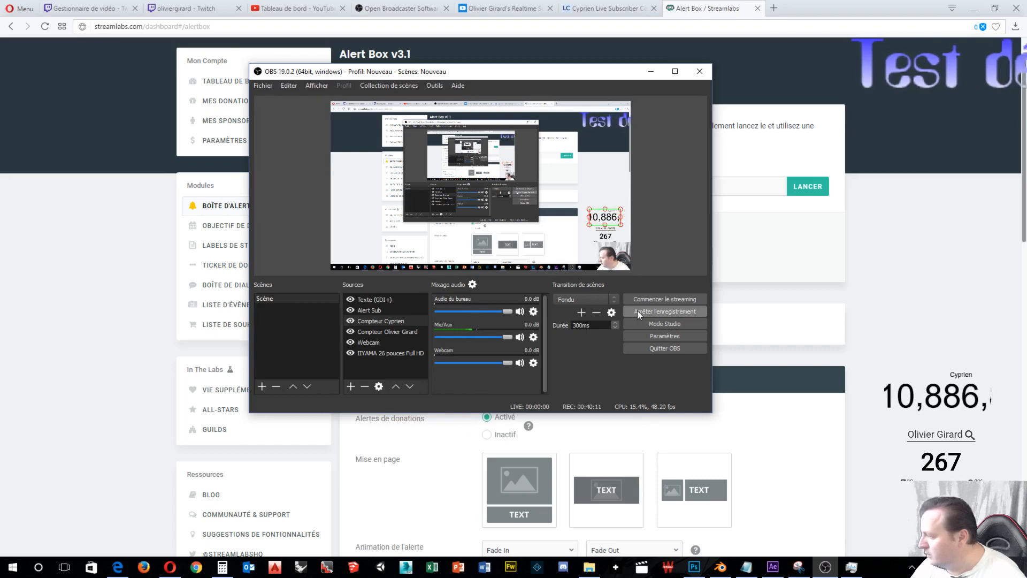
Check the video settings, then select the USB Microphone as the first mic/auxiliary audio device and save the settings.
click(655, 338)
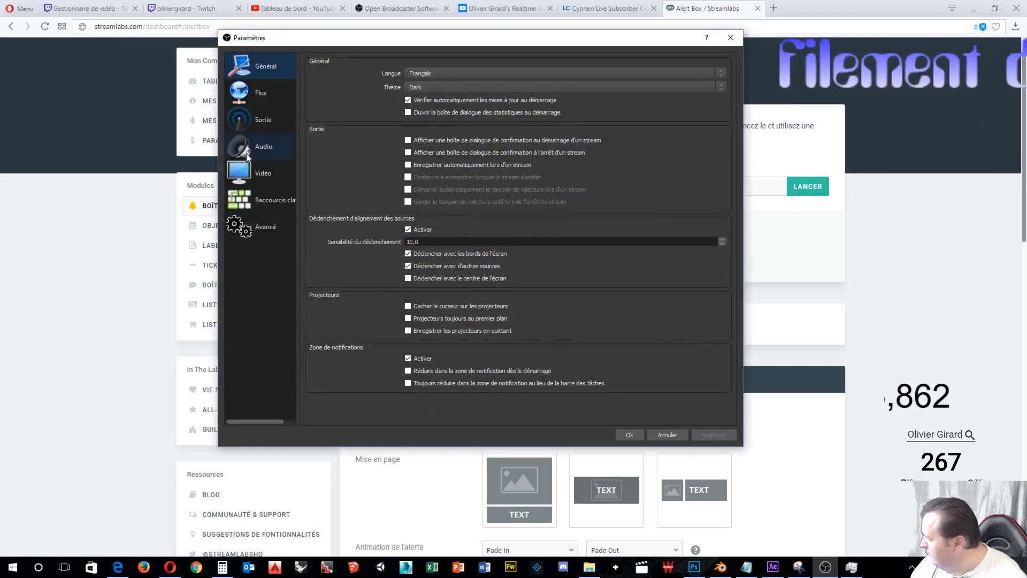
click(251, 170)
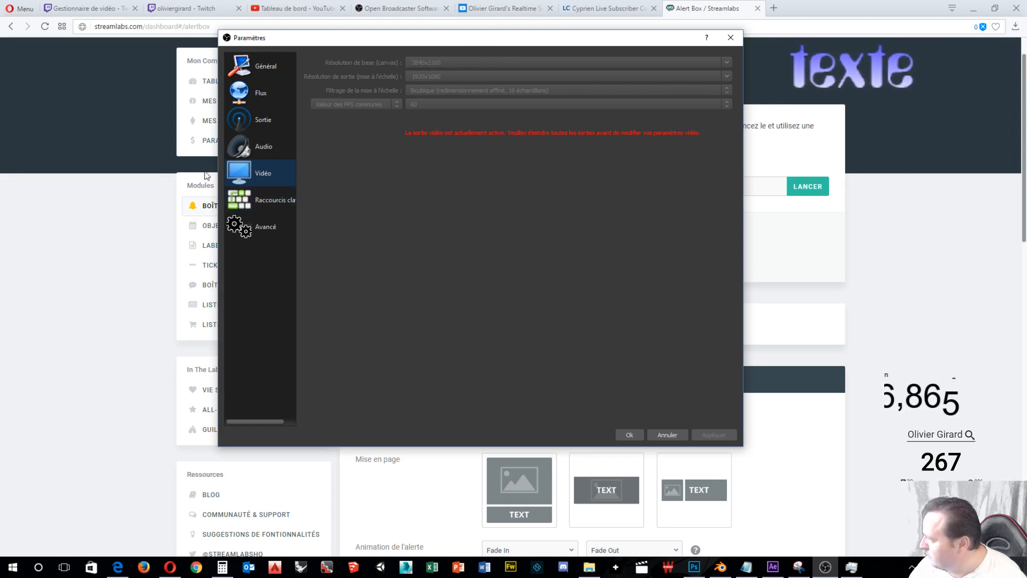
click(251, 145)
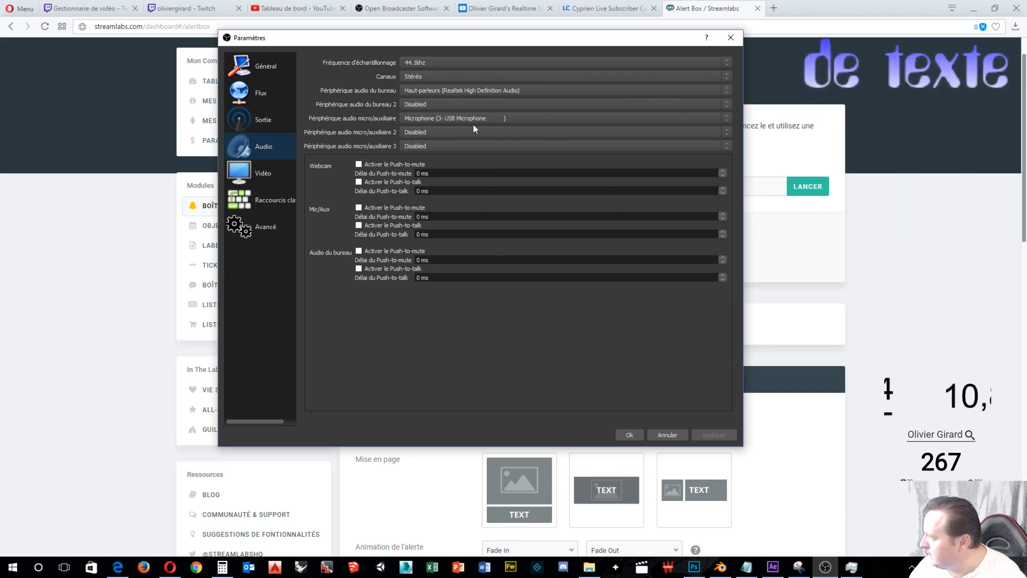
click(726, 117)
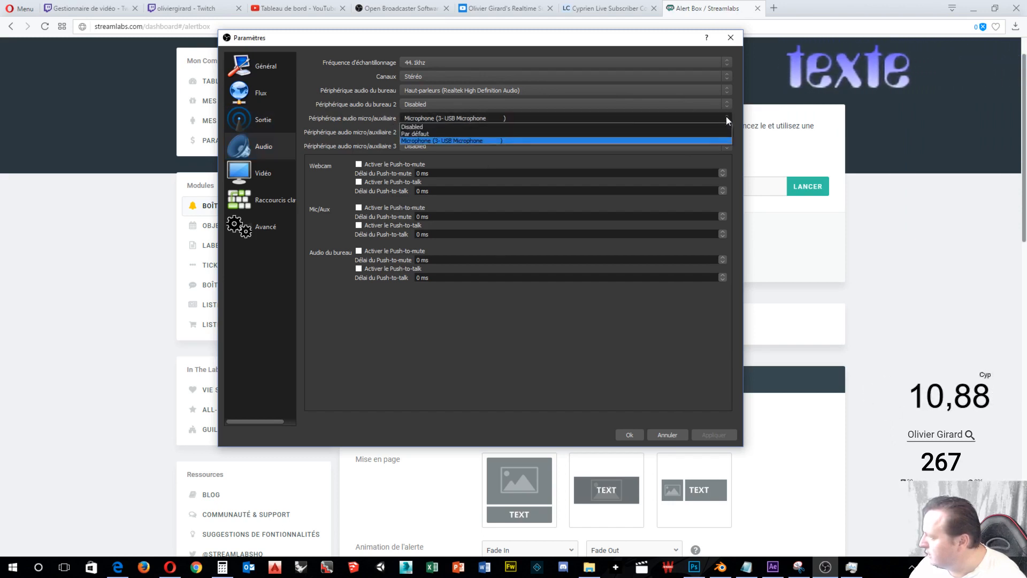
click(426, 140)
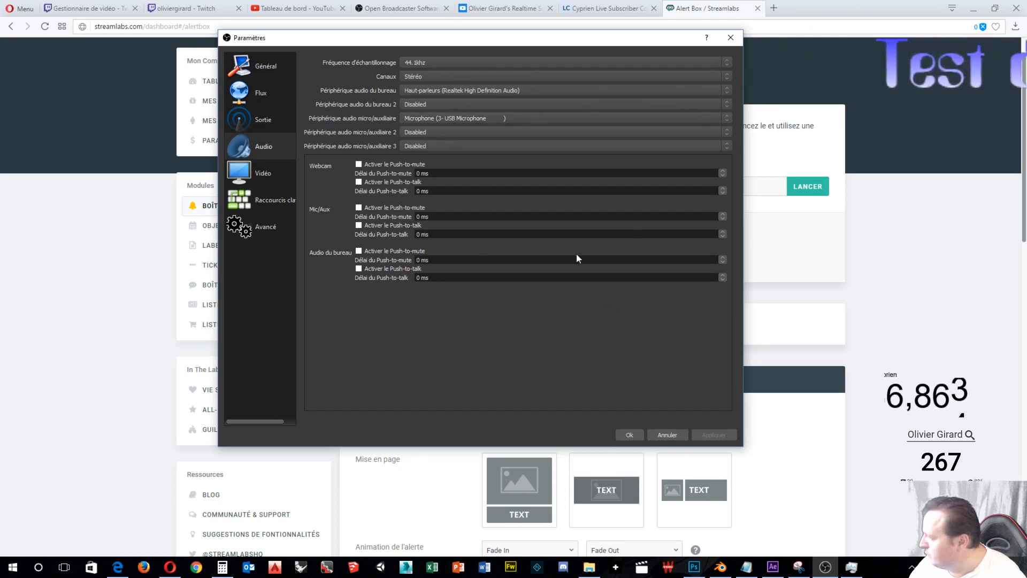
click(629, 435)
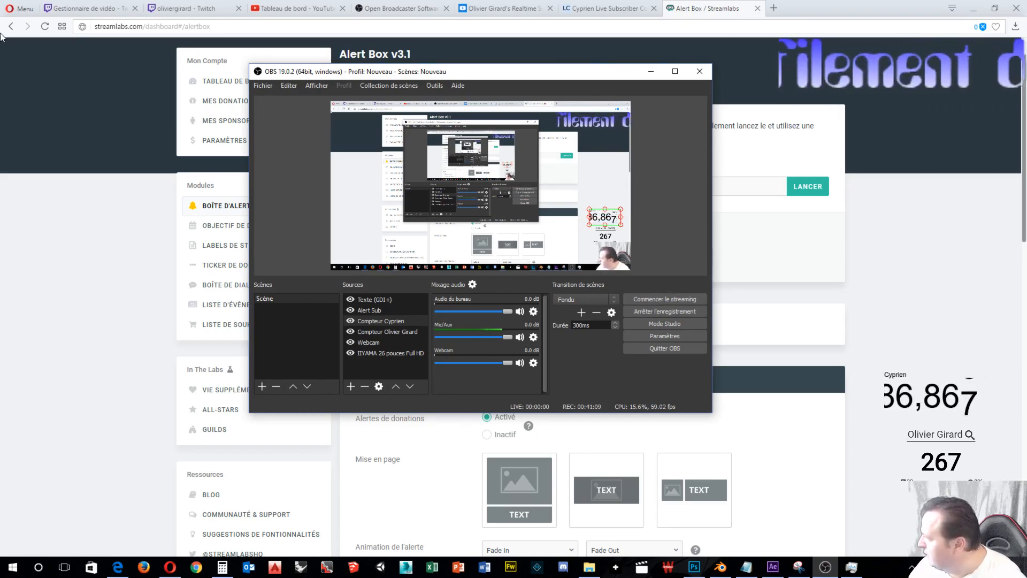
Switch to the YouTube dashboard in the browser and examine the immediate live broadcast page down to its encoder configuration.
click(294, 11)
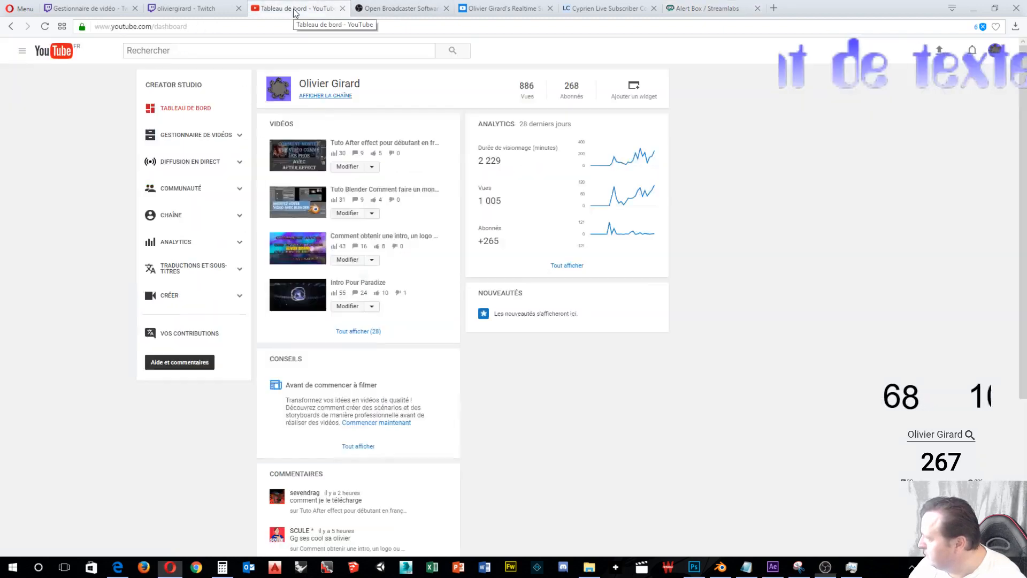
click(173, 175)
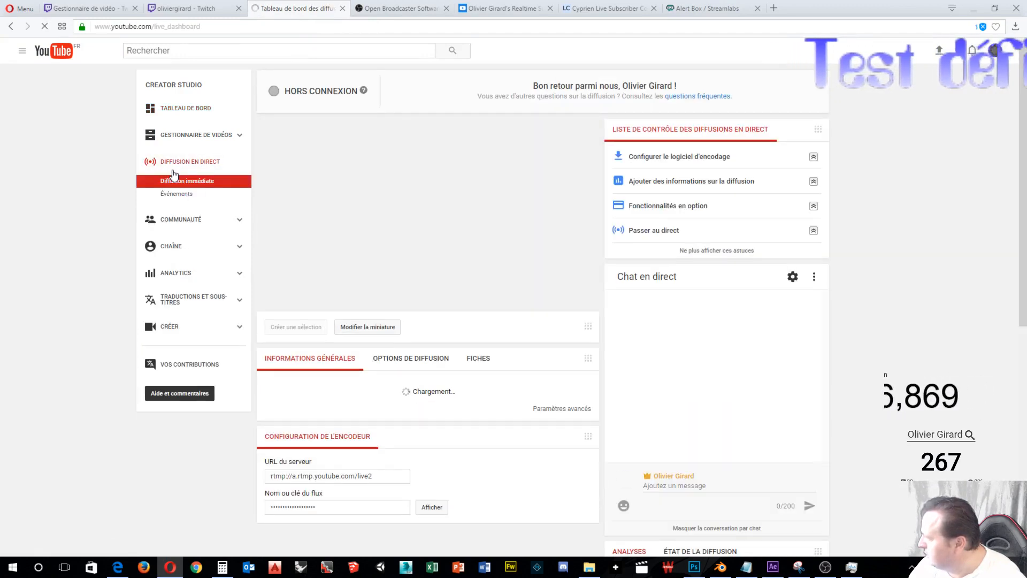
scroll(342, 307, down, 4)
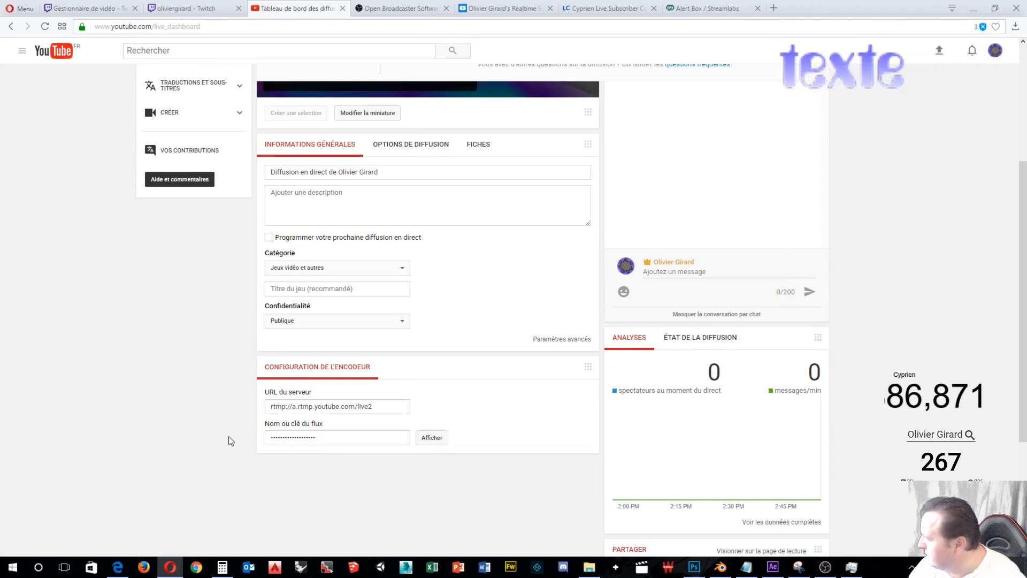
click(824, 568)
click(82, 270)
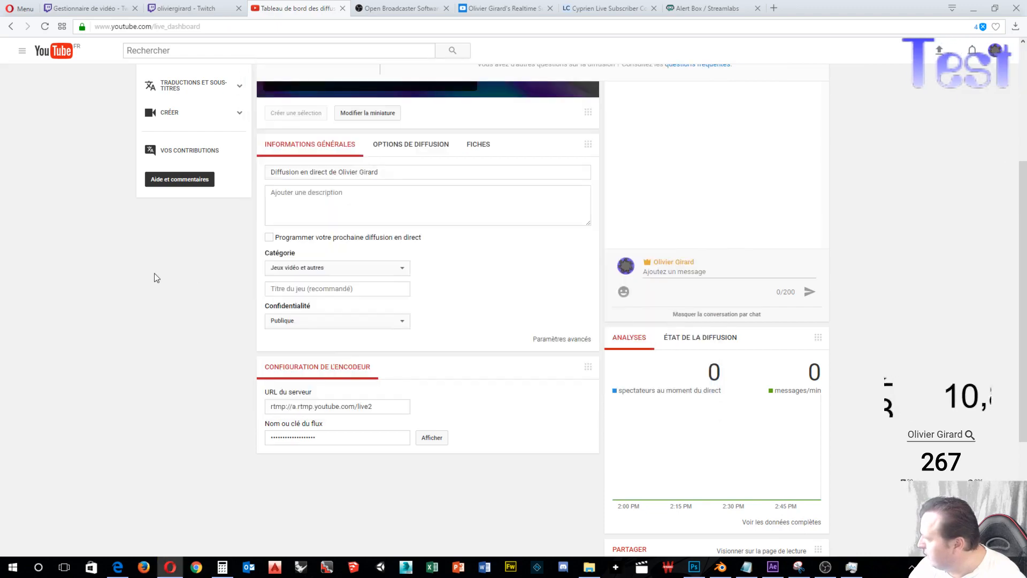
scroll(371, 369, up, 4)
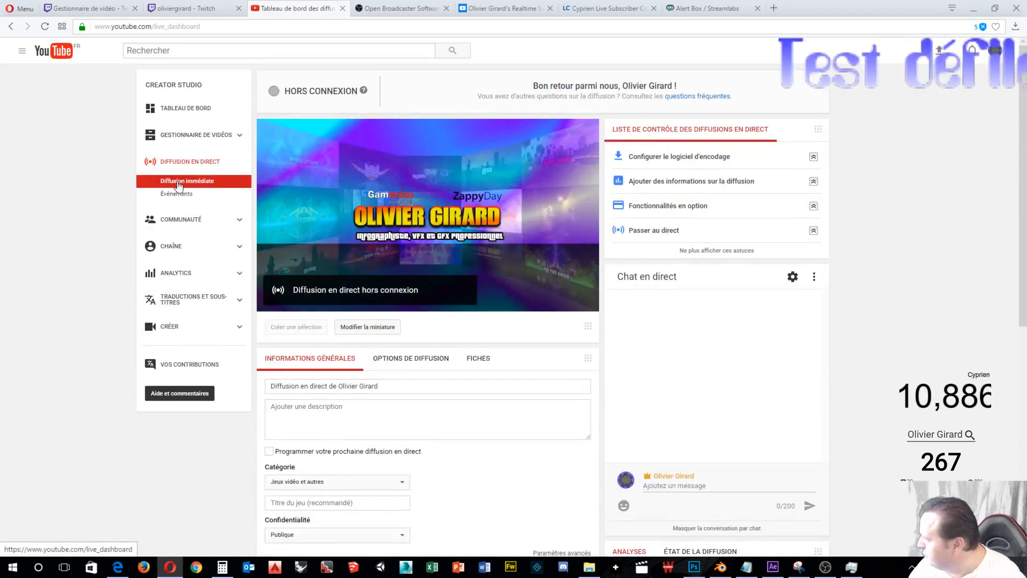
scroll(182, 196, down, 3)
scroll(192, 202, up, 3)
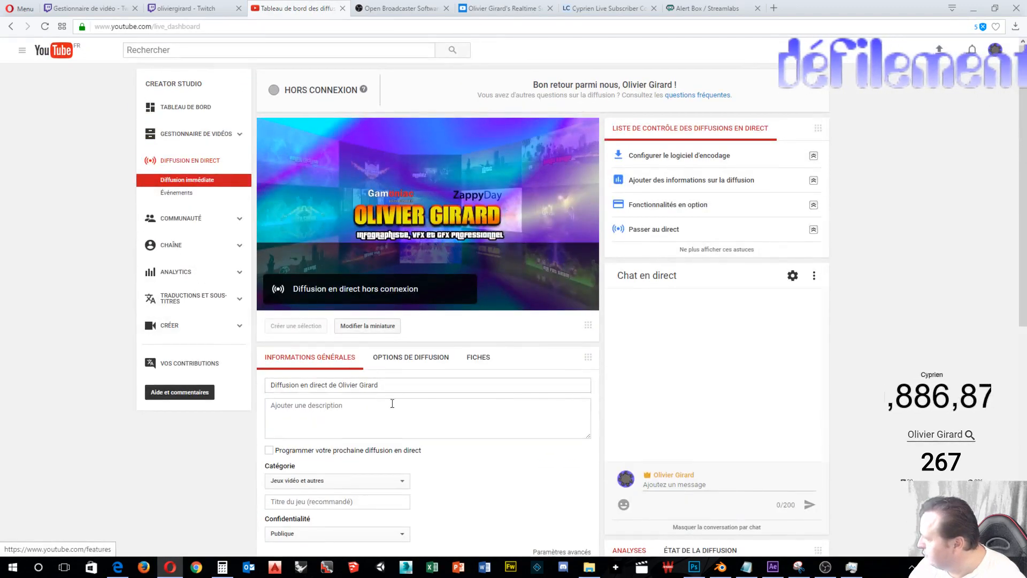
scroll(392, 403, down, 9)
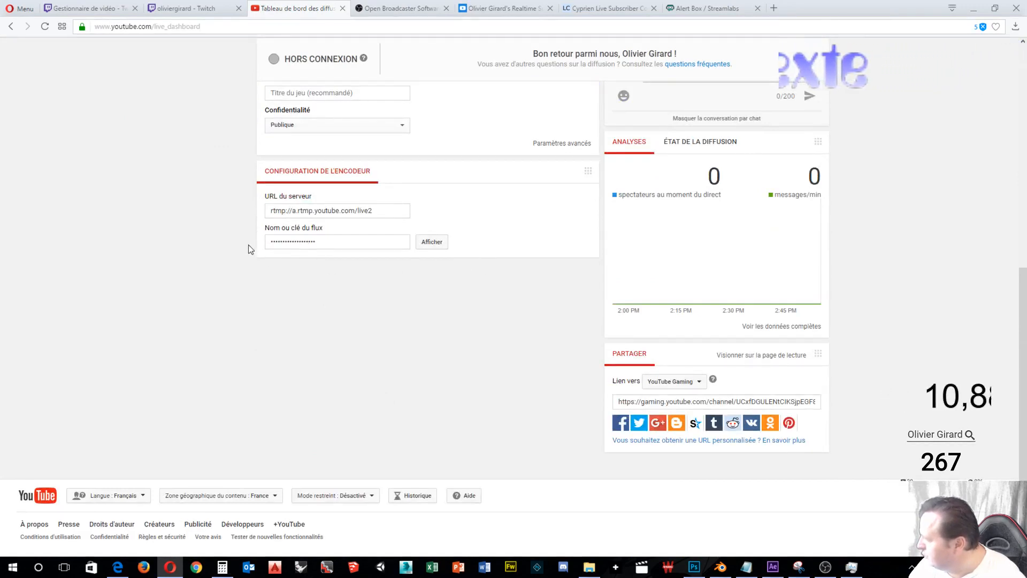
Switch to OBS and check the YouTube service, server and stream key settings, along with the output bitrate settings.
click(825, 566)
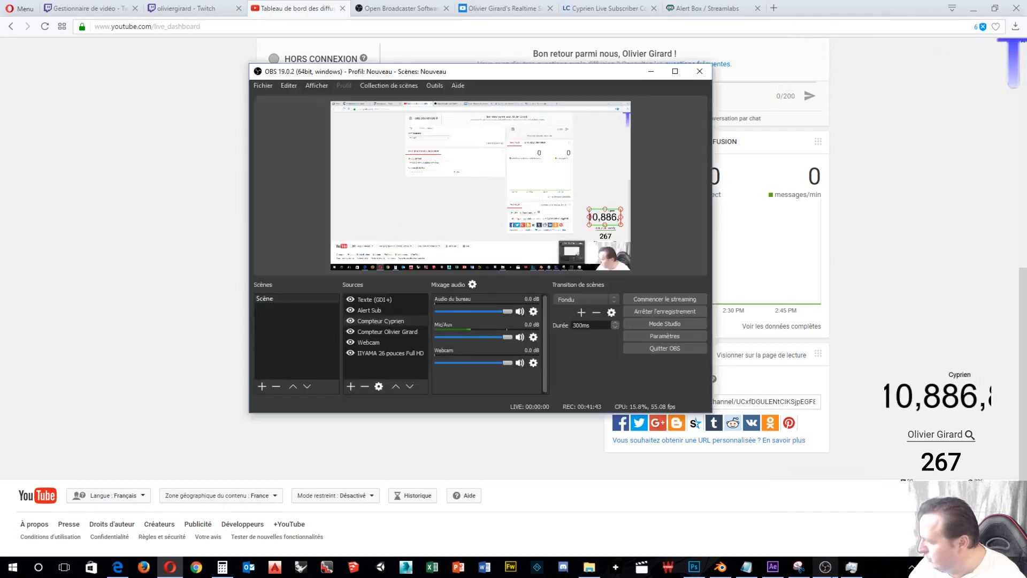
click(676, 336)
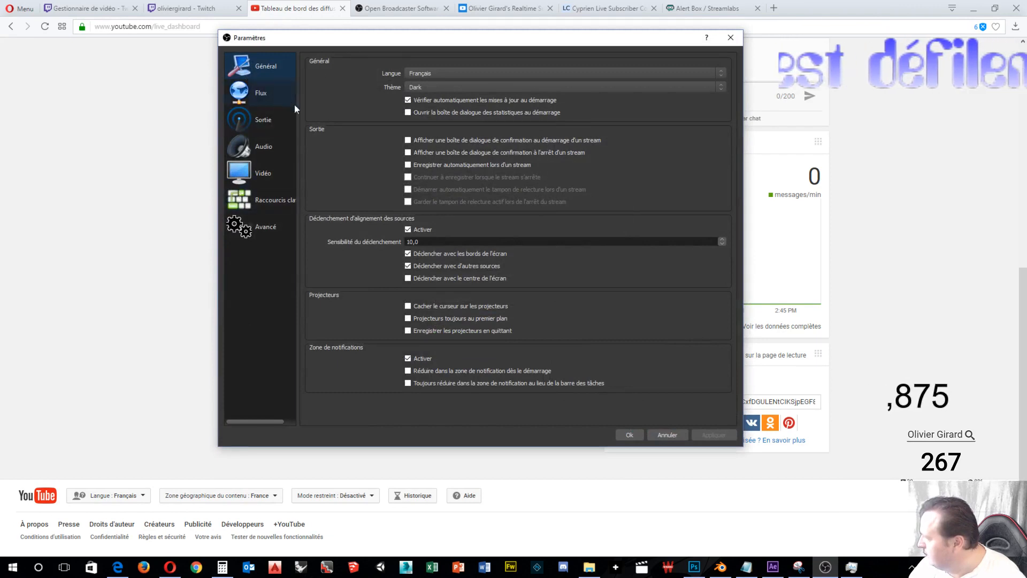
click(265, 104)
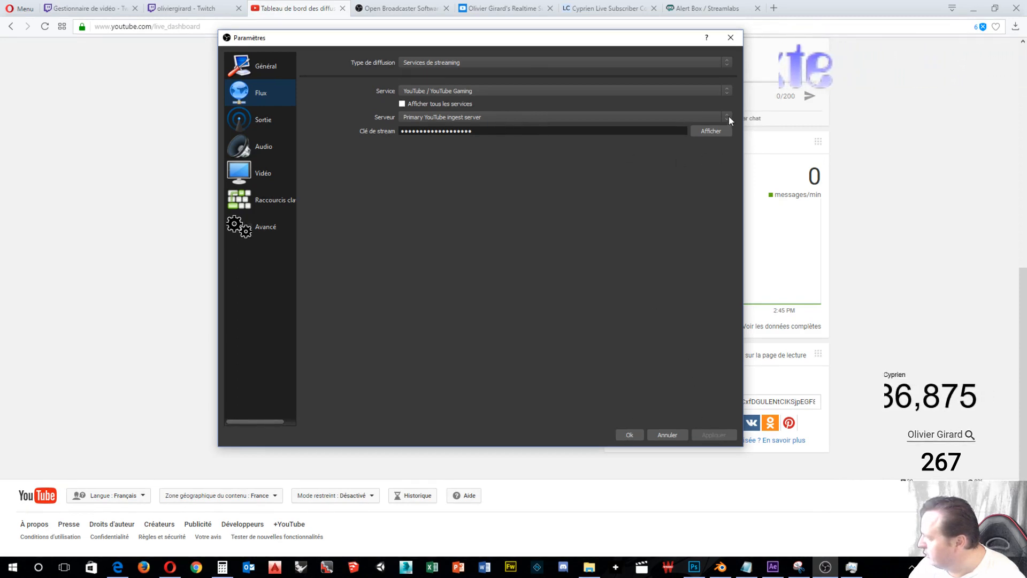
click(626, 434)
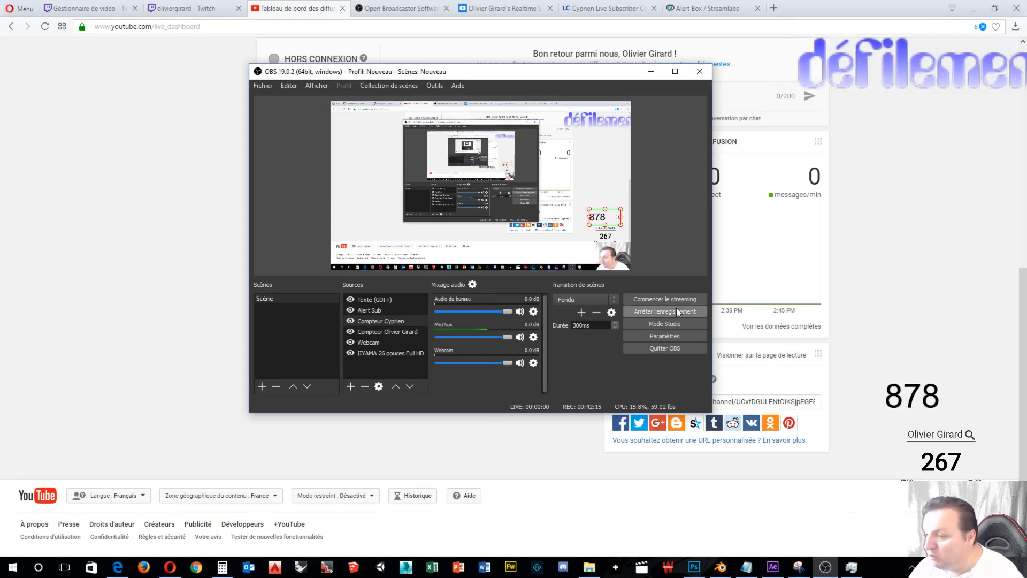
click(669, 335)
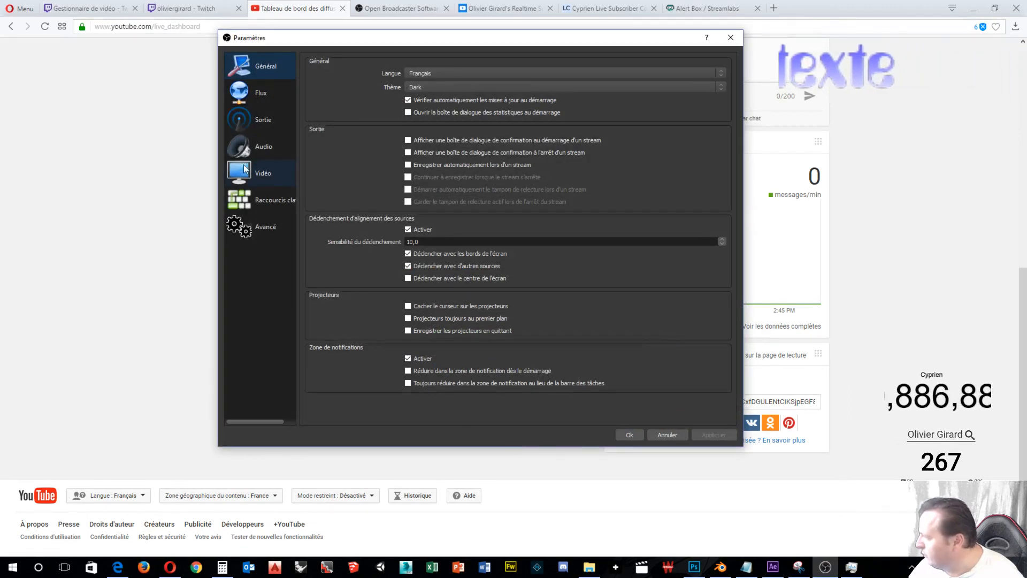
click(260, 130)
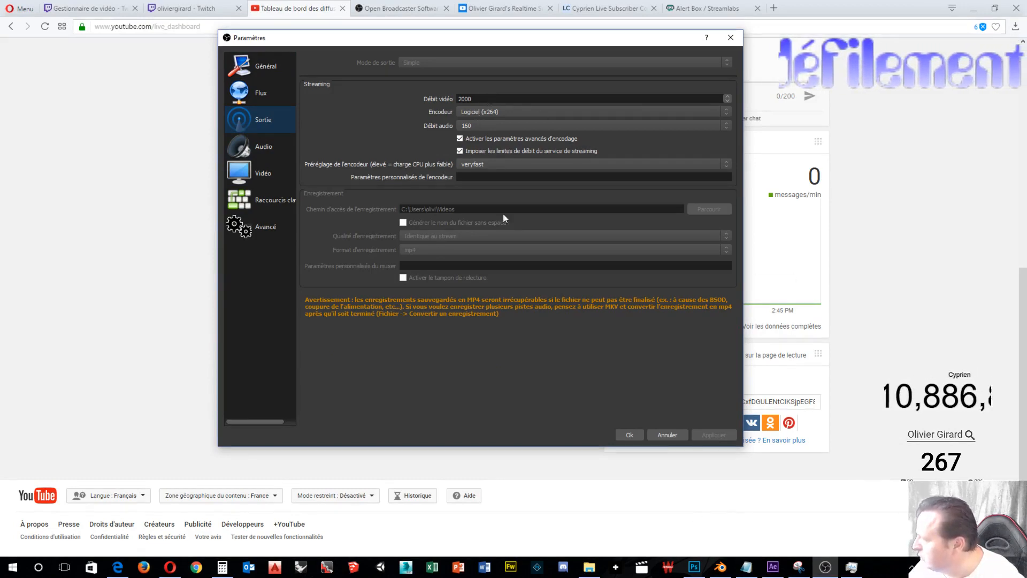
click(618, 436)
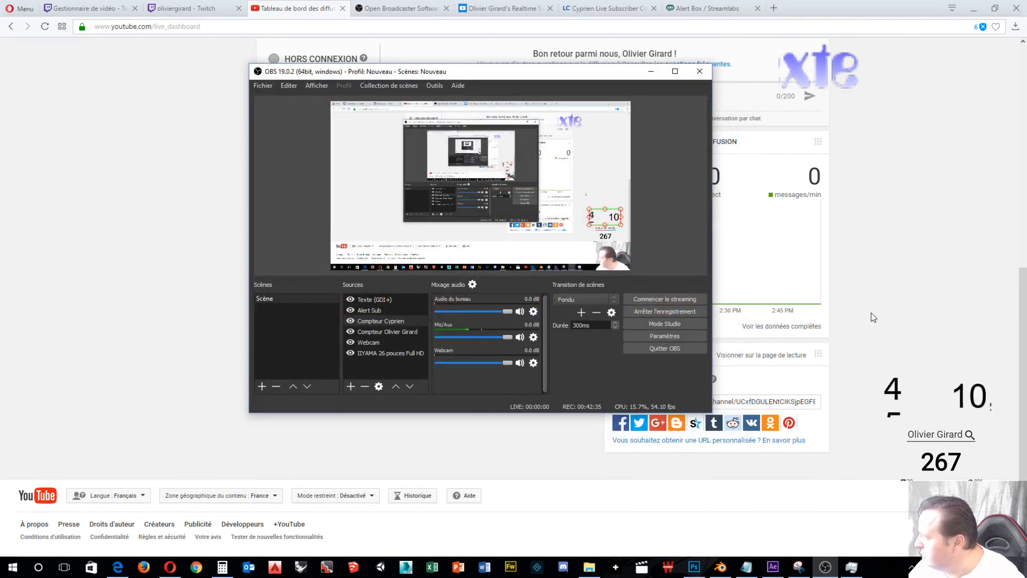
Search the web for speedtest in a new browser tab, open the Speedtest.net by Ookla result, and accept its cookies.
click(717, 12)
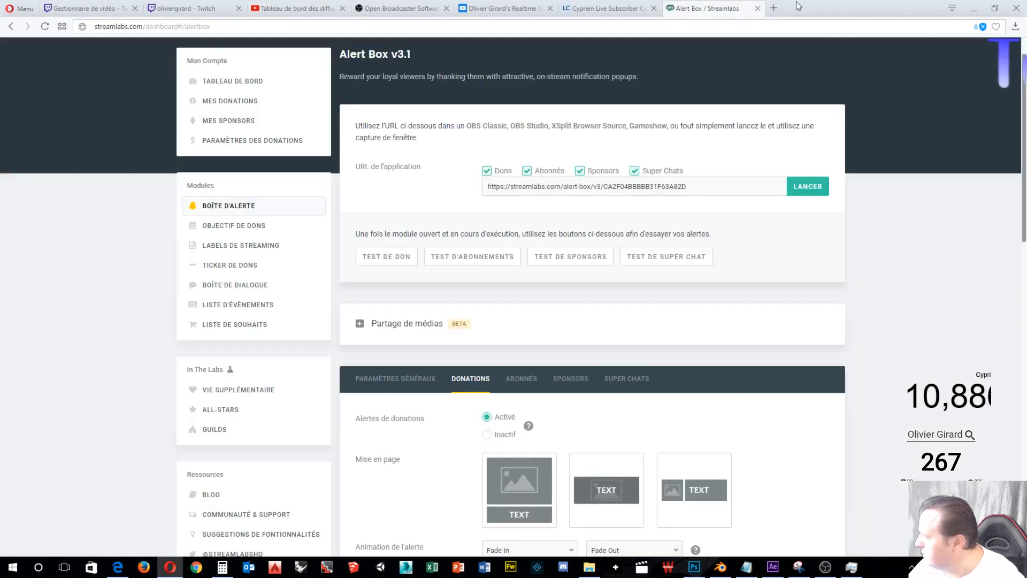
click(773, 8)
click(453, 82)
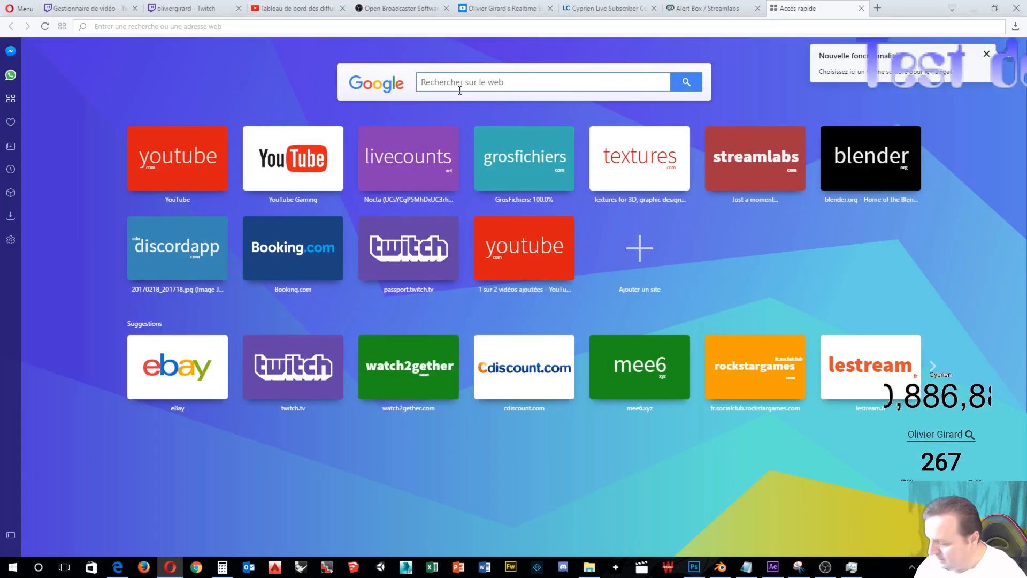
text(speedtest)
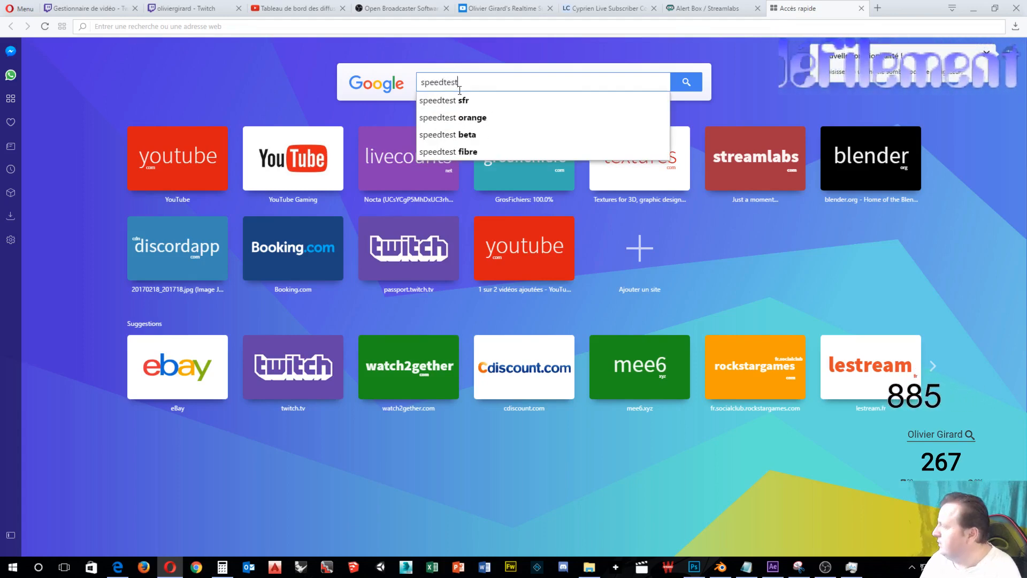
key(Return)
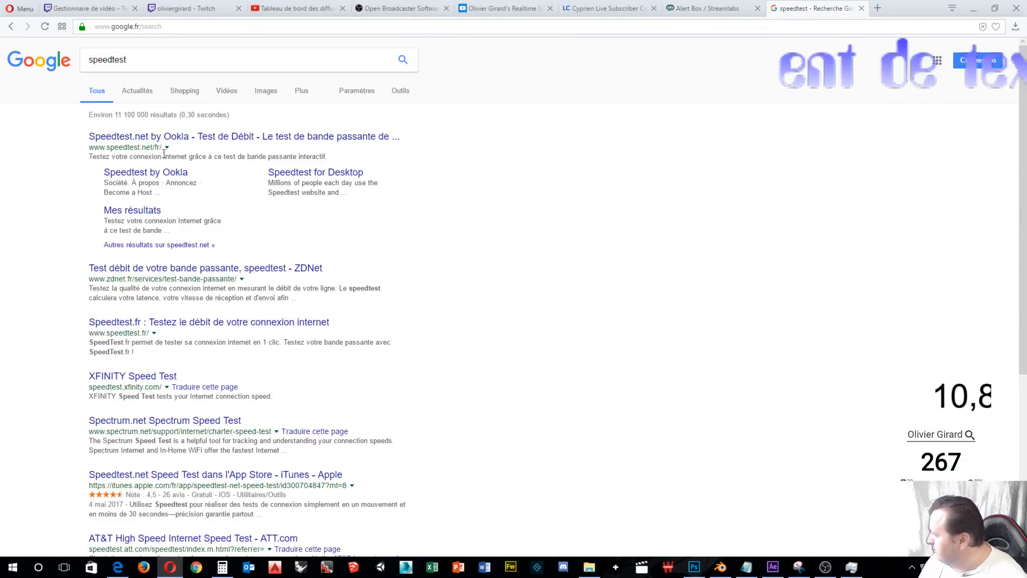
click(159, 140)
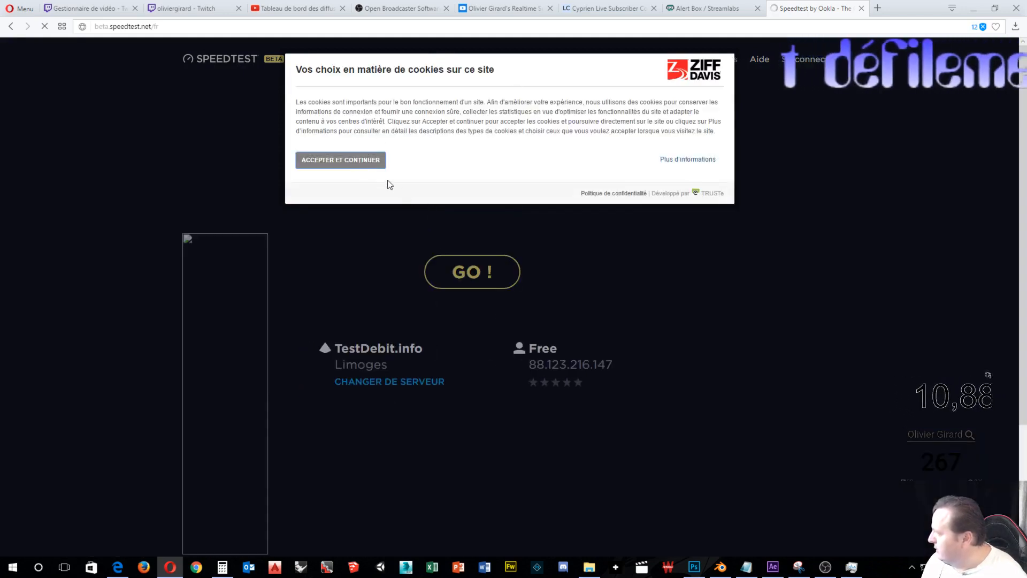
click(353, 165)
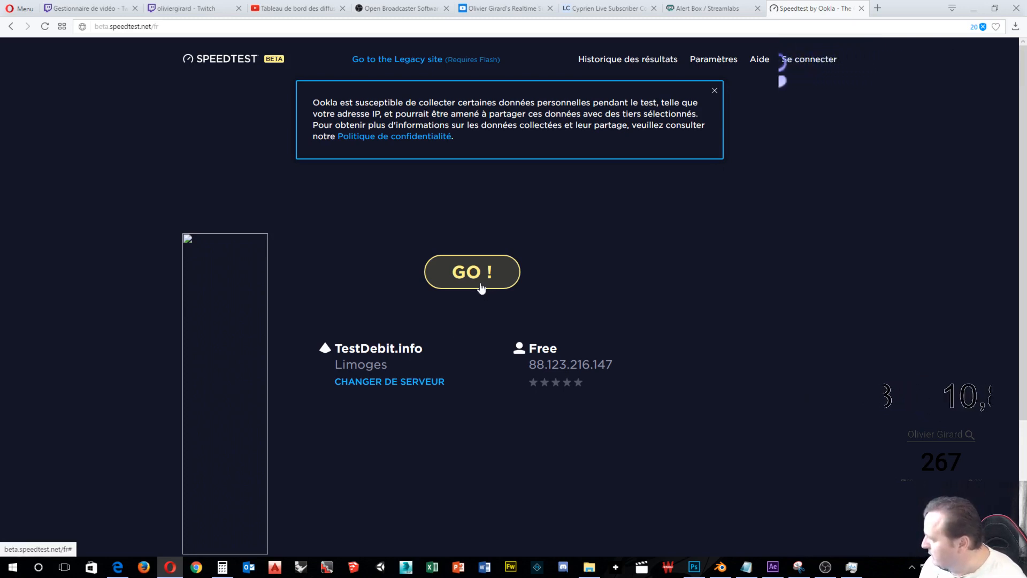
Run the connection speed test on Speedtest, then switch to OBS and check the output, audio and video settings.
click(481, 287)
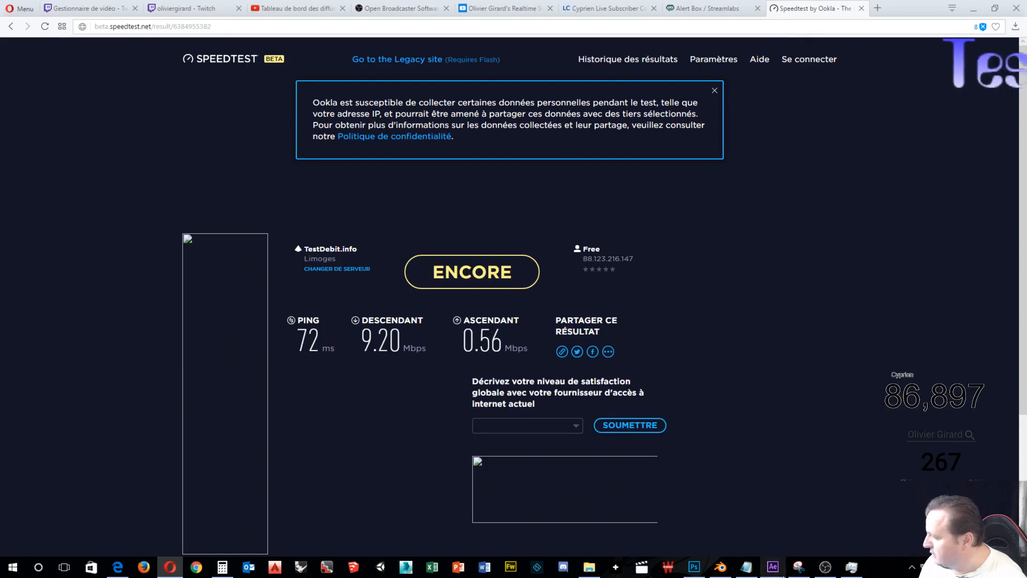
click(826, 567)
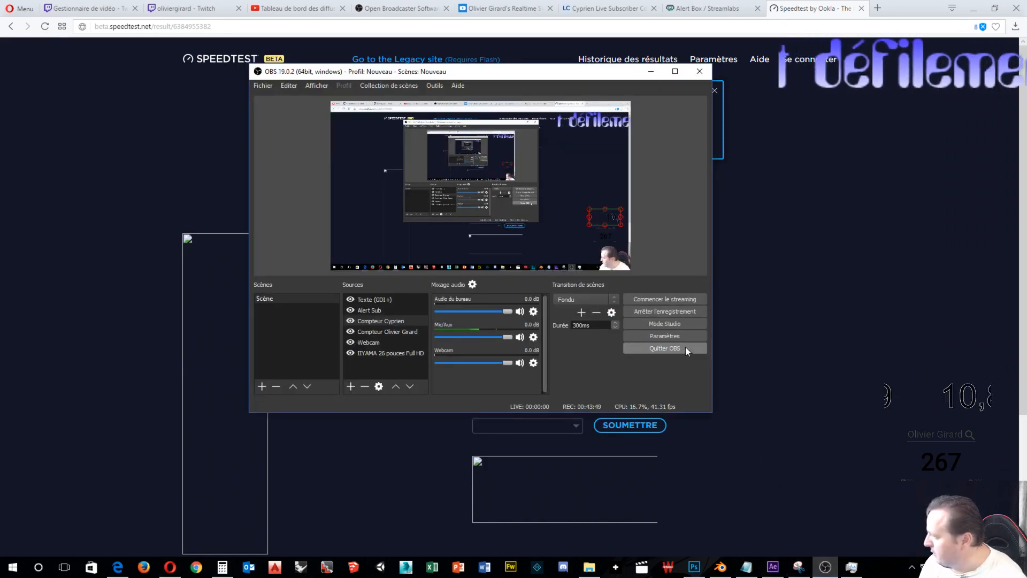
click(675, 336)
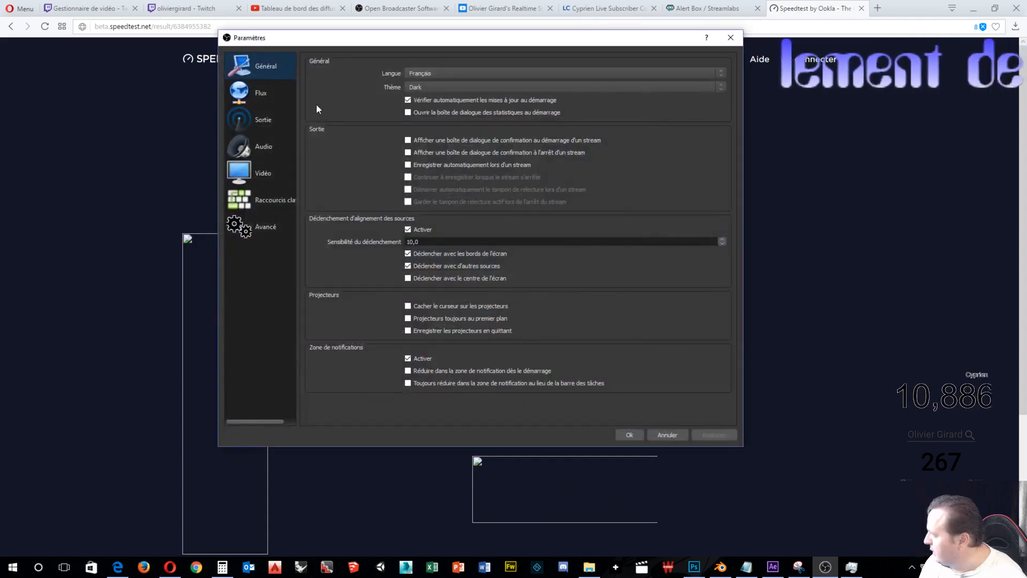
click(269, 120)
click(268, 144)
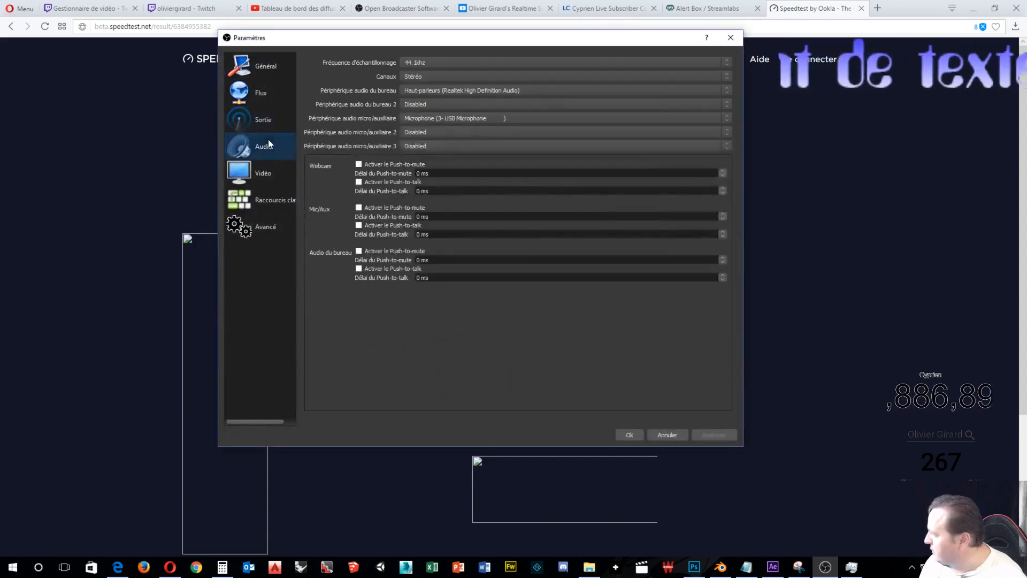
click(276, 172)
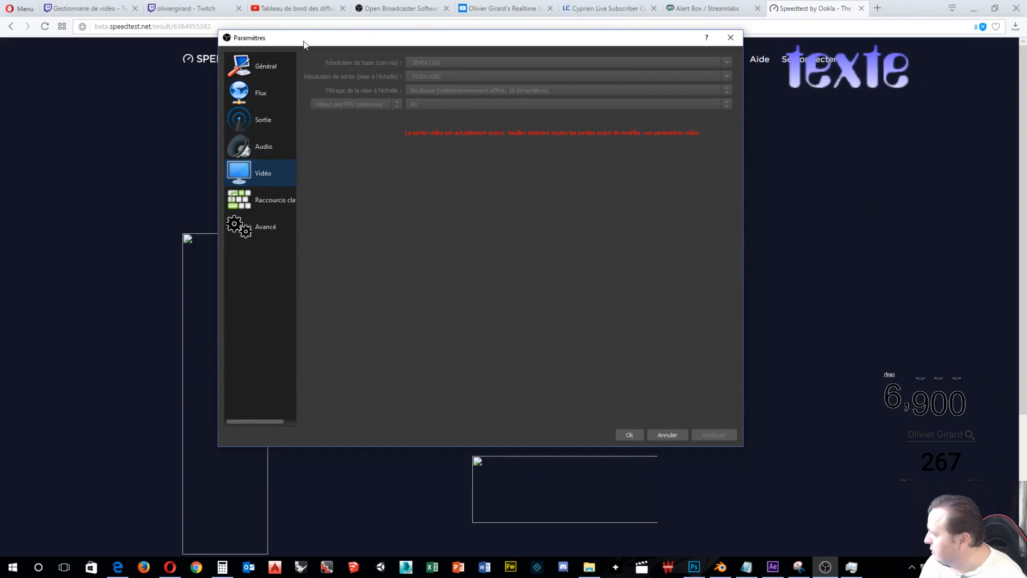
Try a streaming video bitrate of 560 in the output settings, then set it back to 2000 and discard the changes.
click(262, 122)
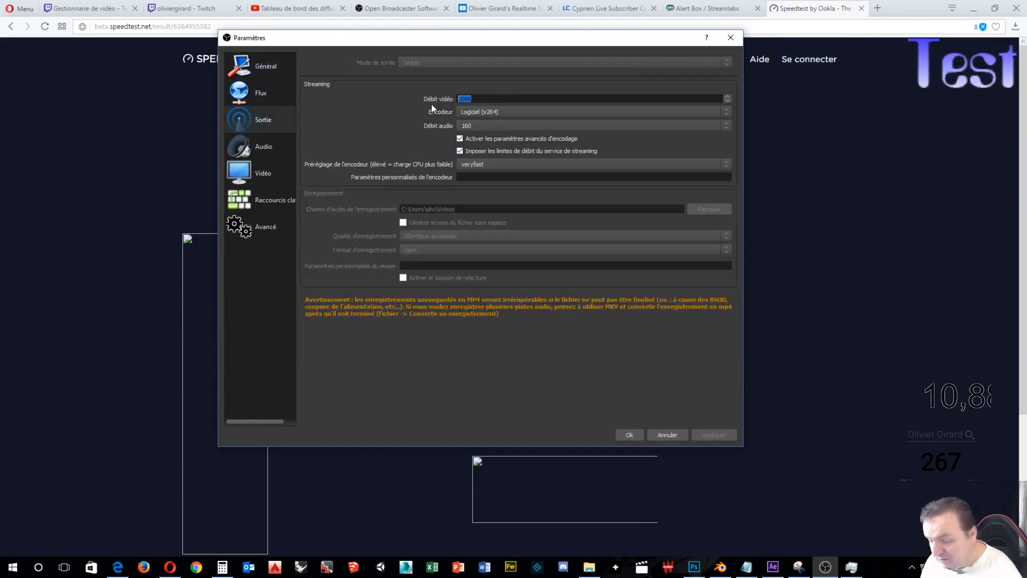
text(560)
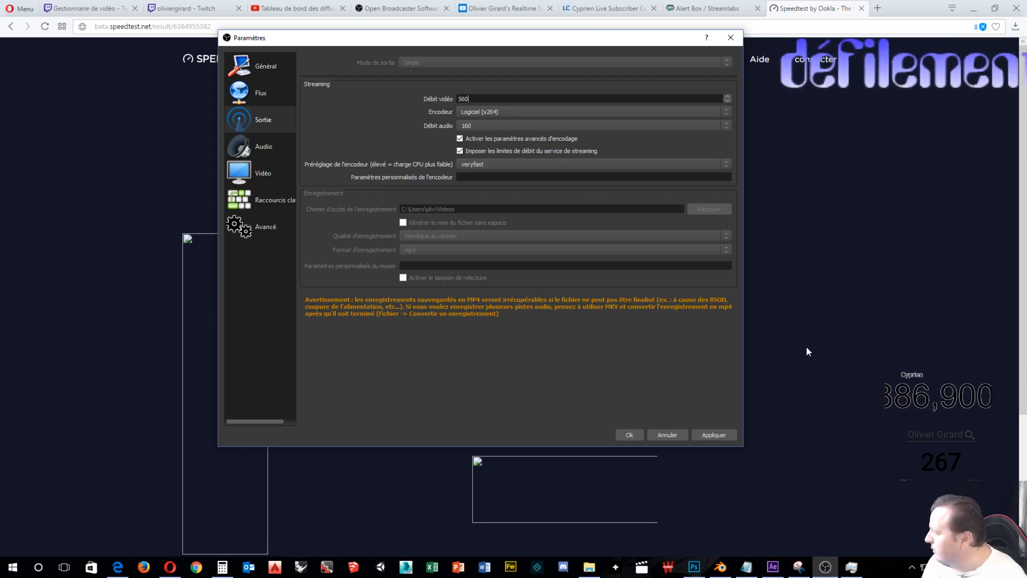
double_click(462, 99)
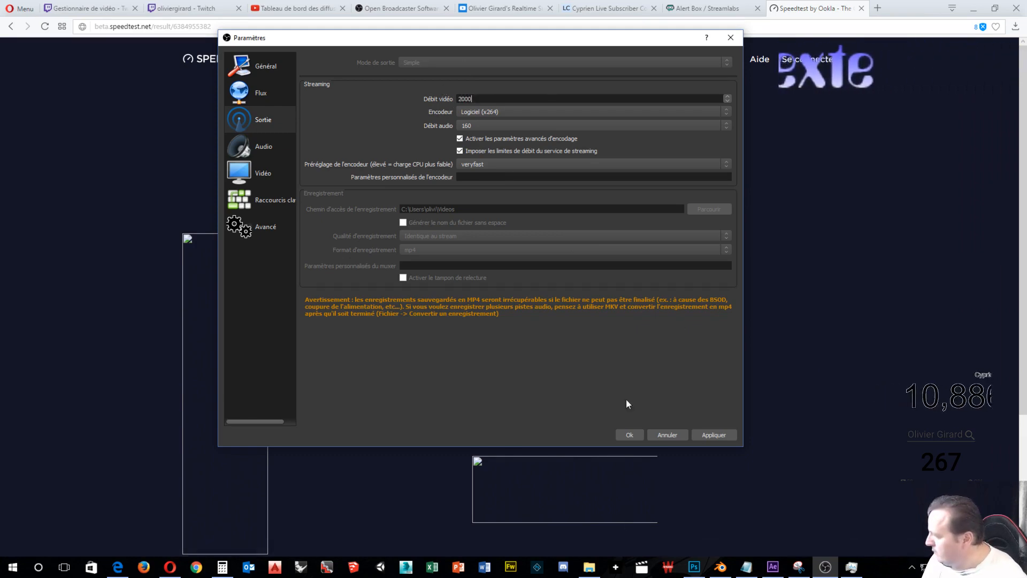
click(666, 436)
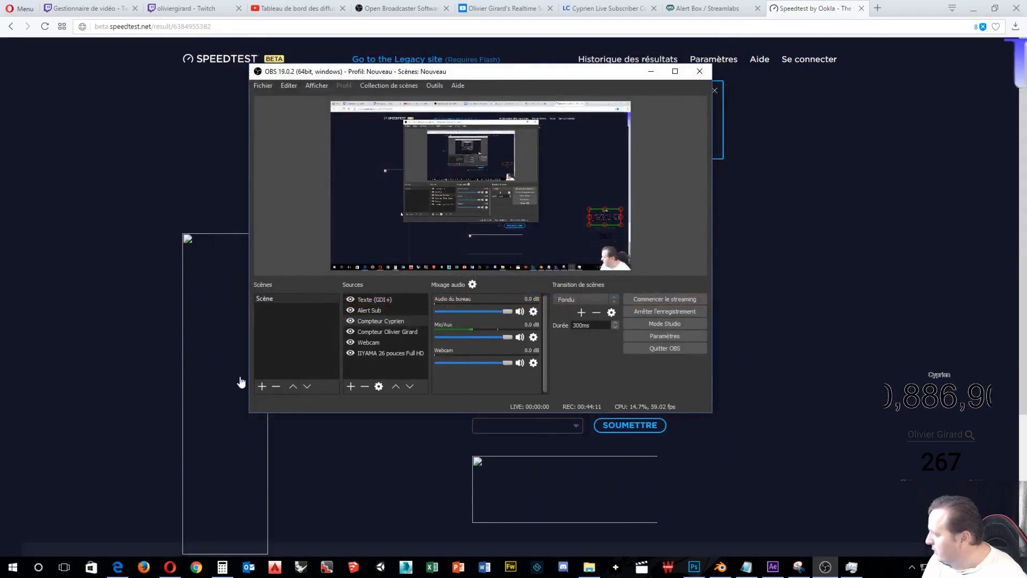